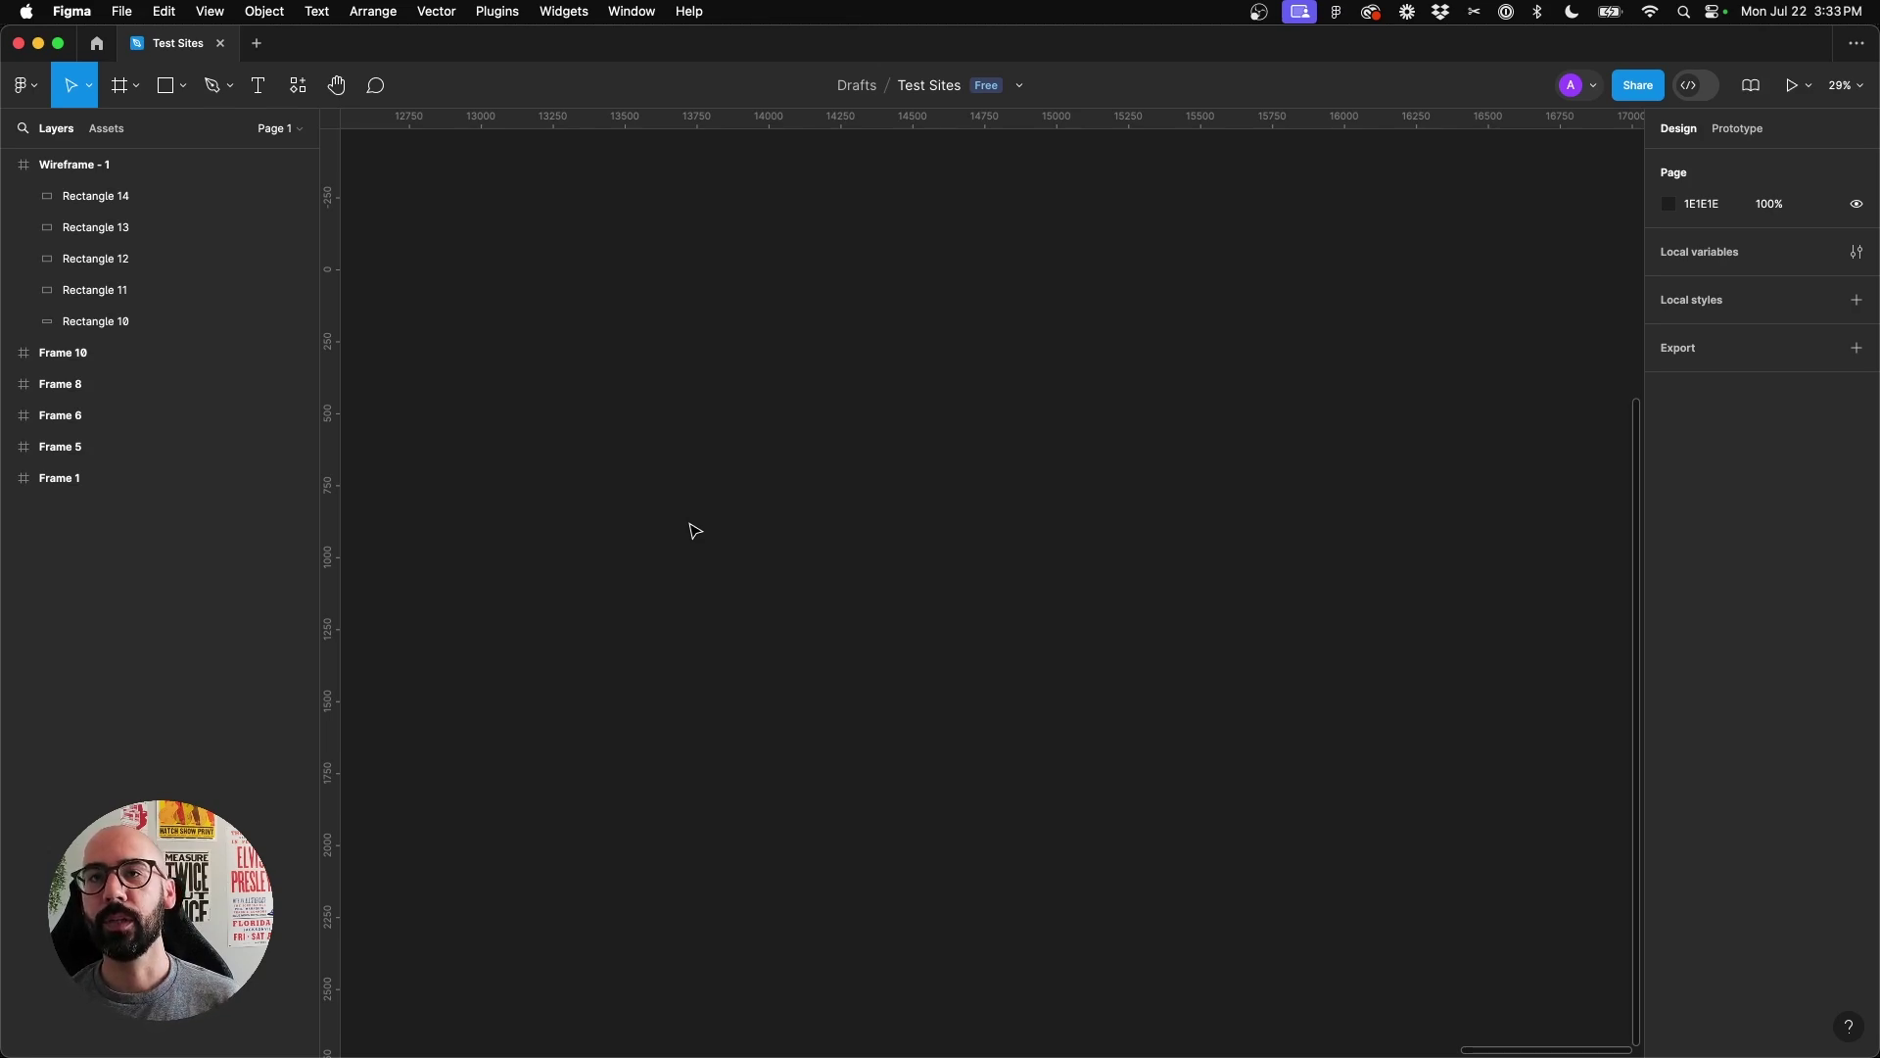
Add Page 2 and rename the two pages 'Working Design' and 'Assets'
{"action": "left_click", "coordinate": [278, 131]}
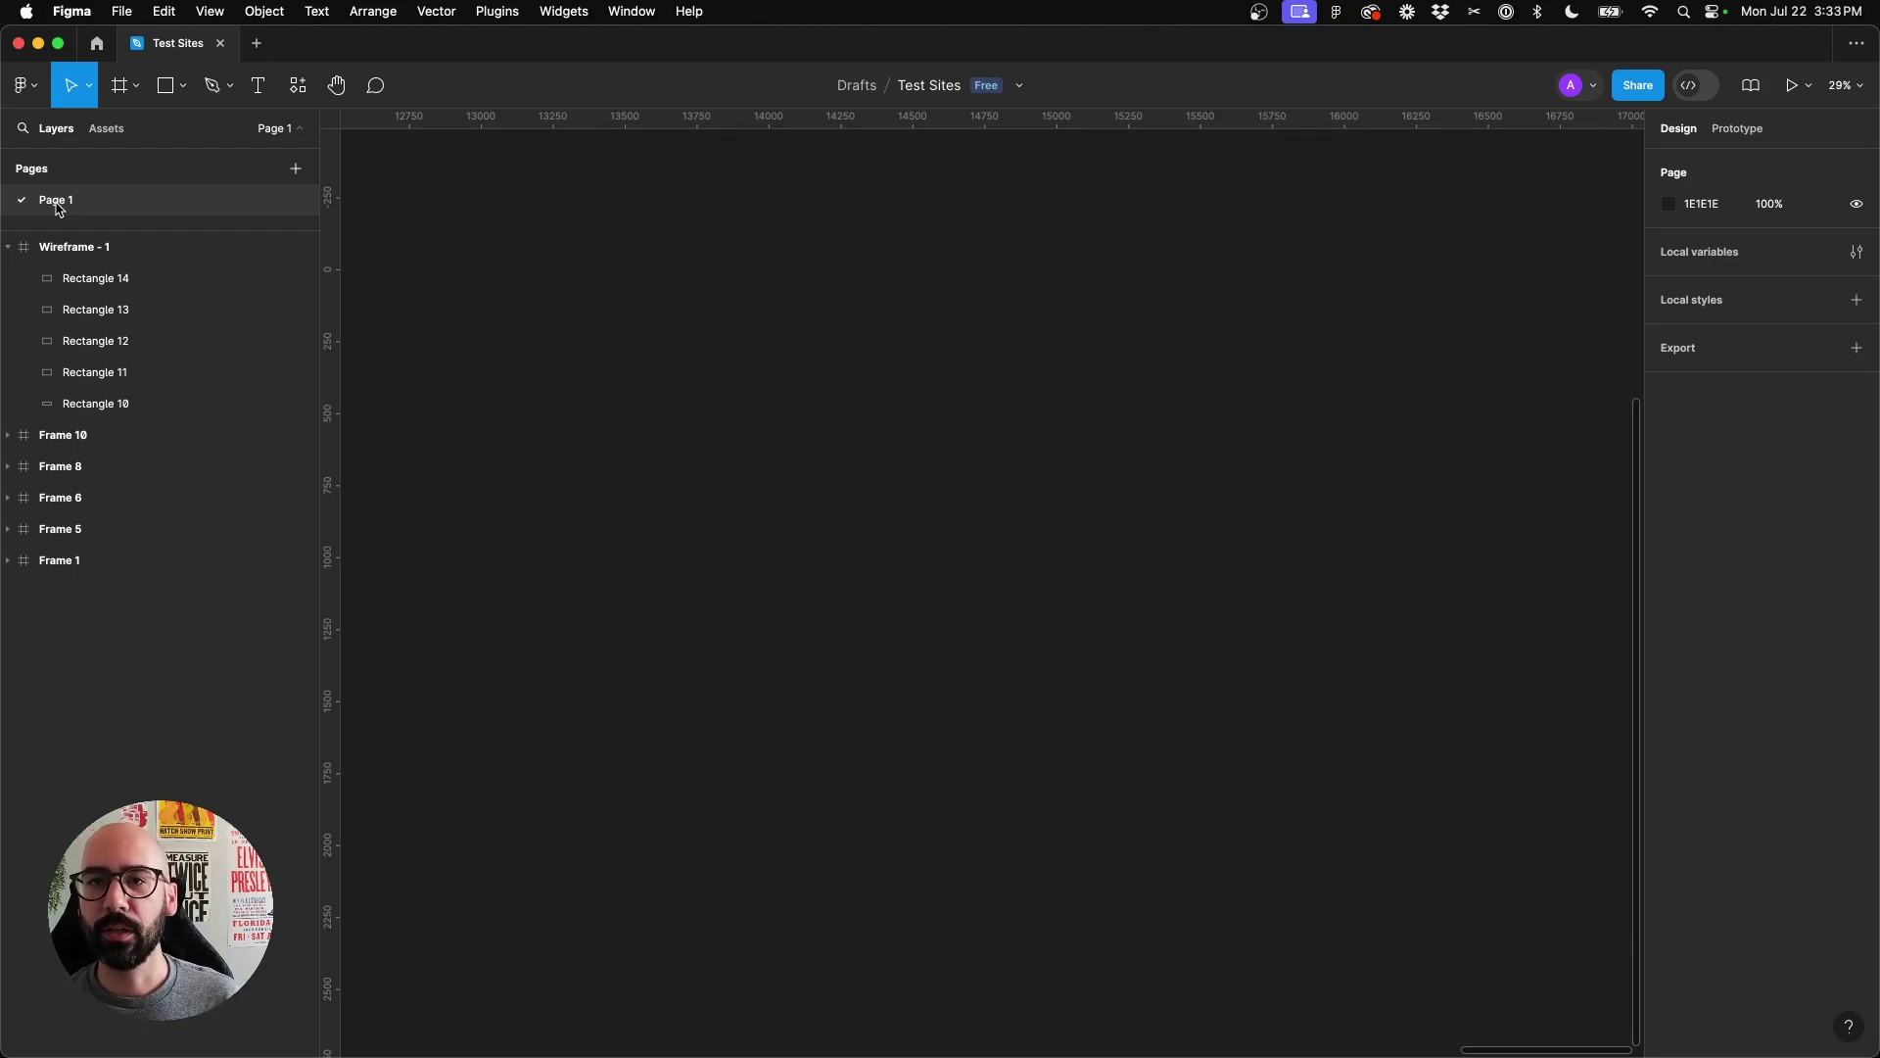
{"action": "left_click", "coordinate": [295, 169]}
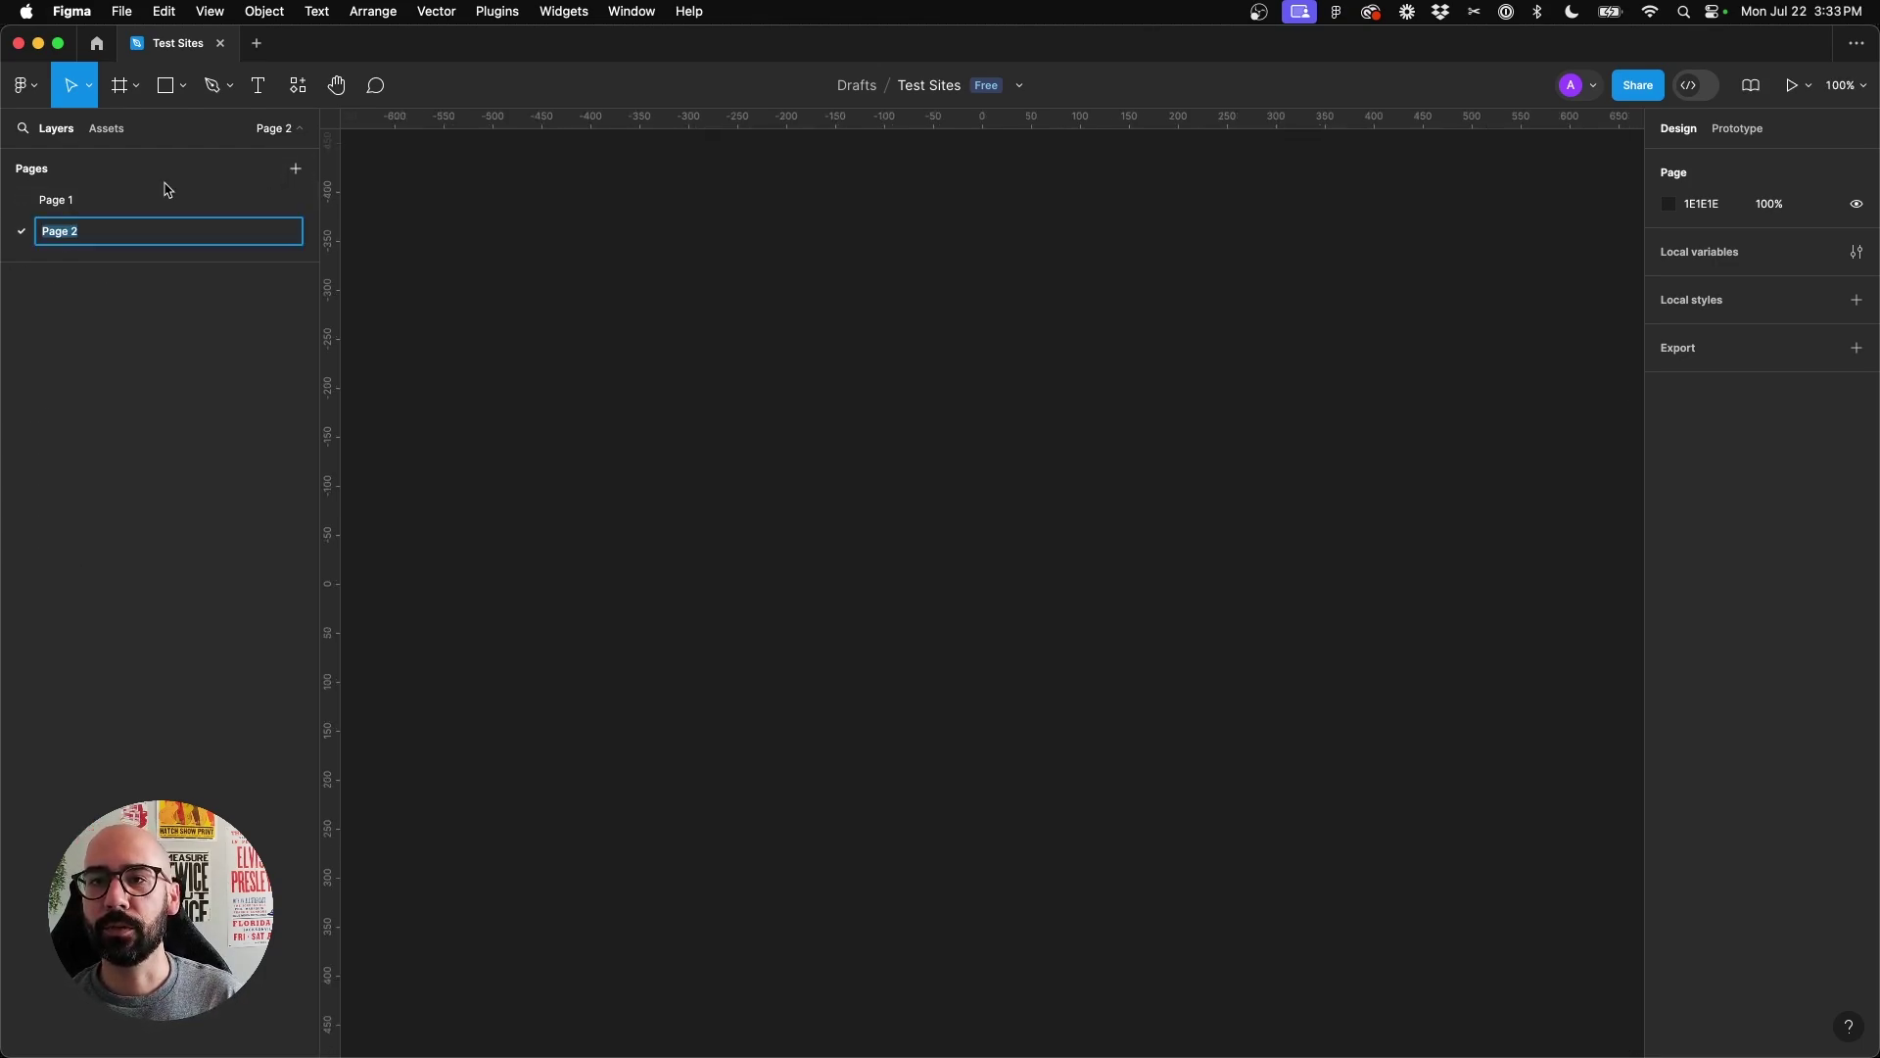
{"action": "double_click", "coordinate": [59, 200]}
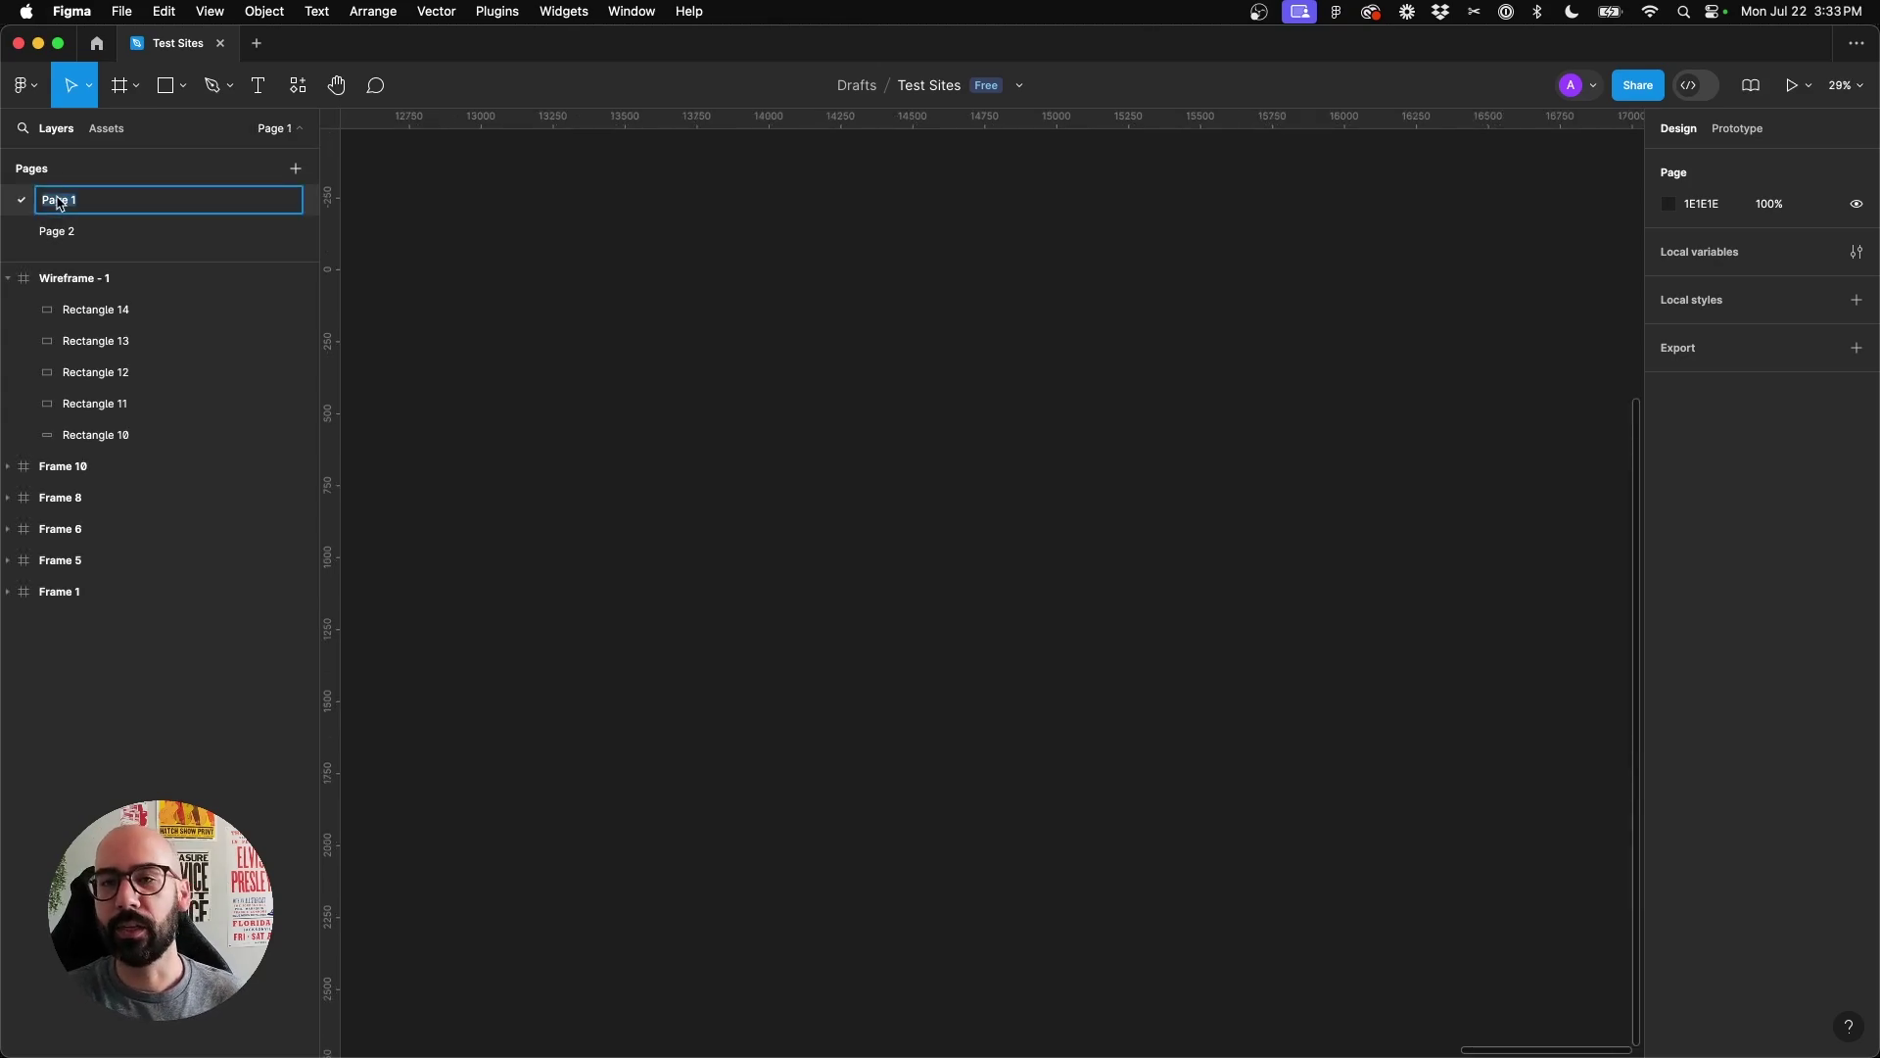
{"action": "type", "text": "Working Design"}
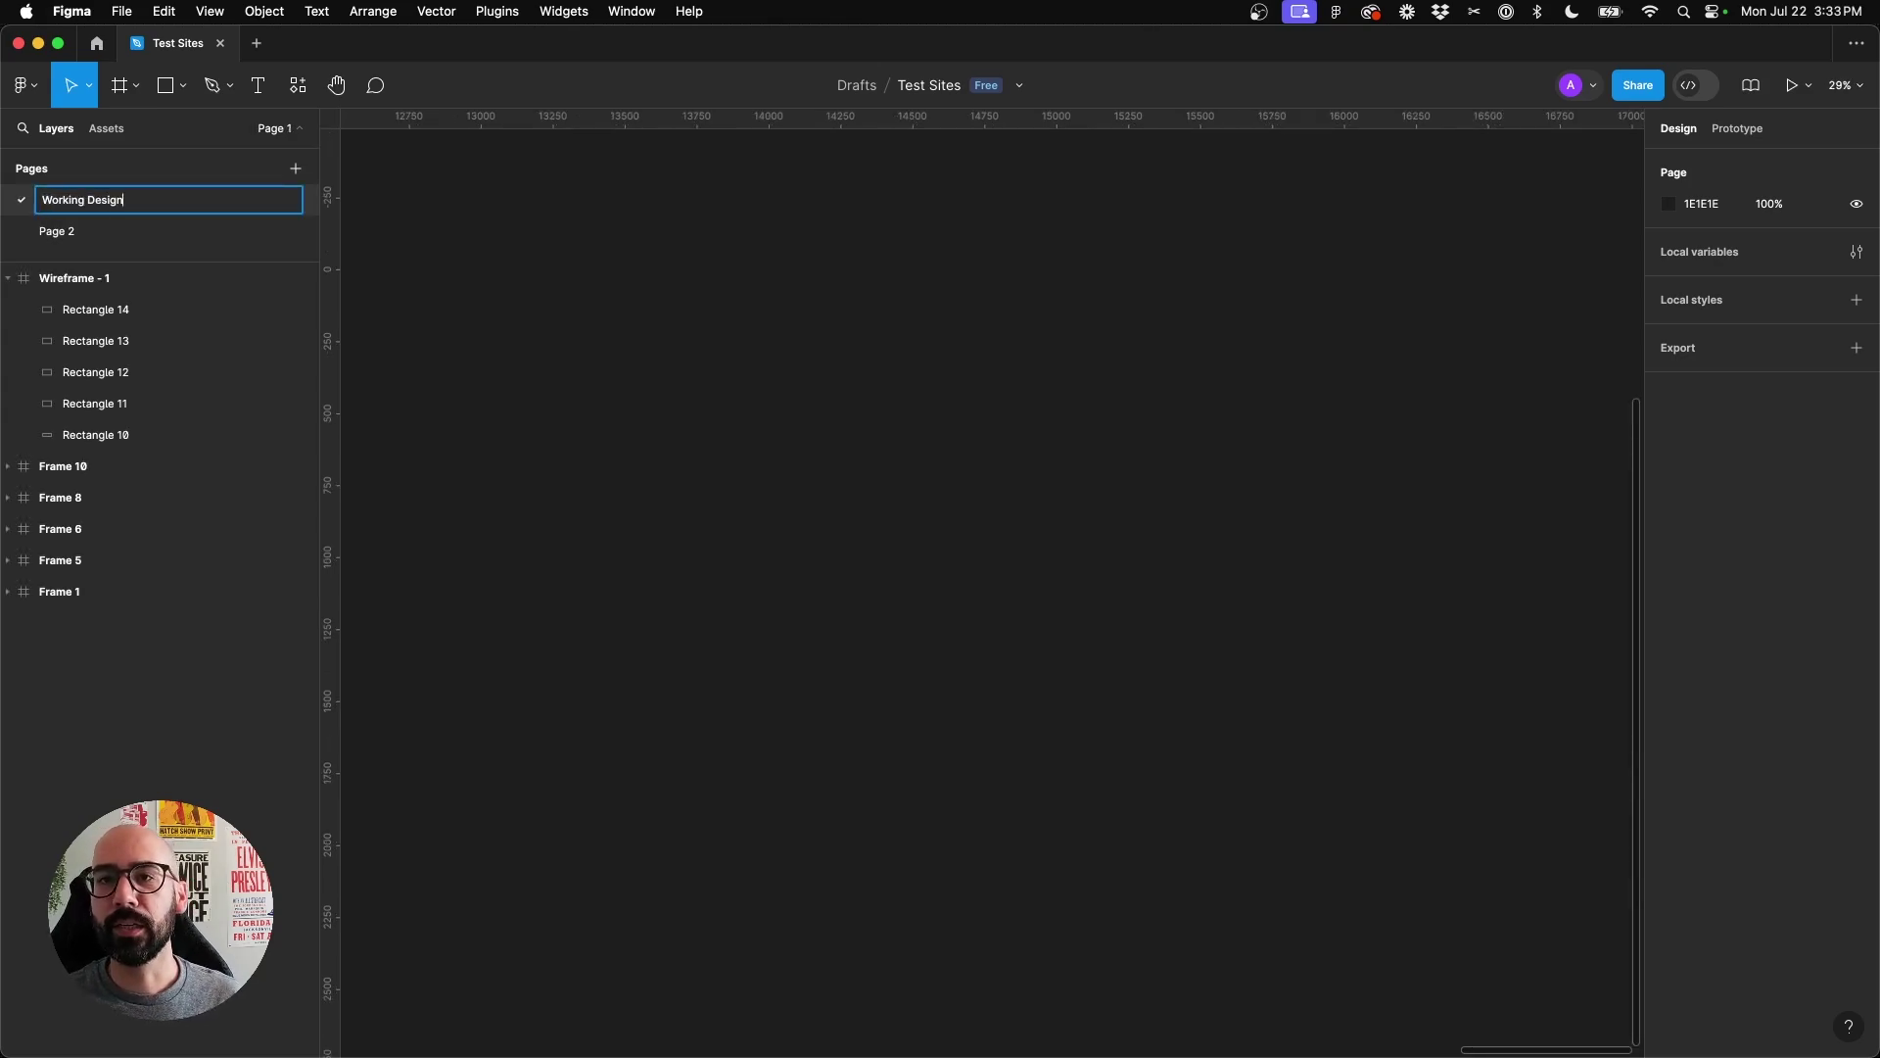
{"action": "double_click", "coordinate": [60, 232]}
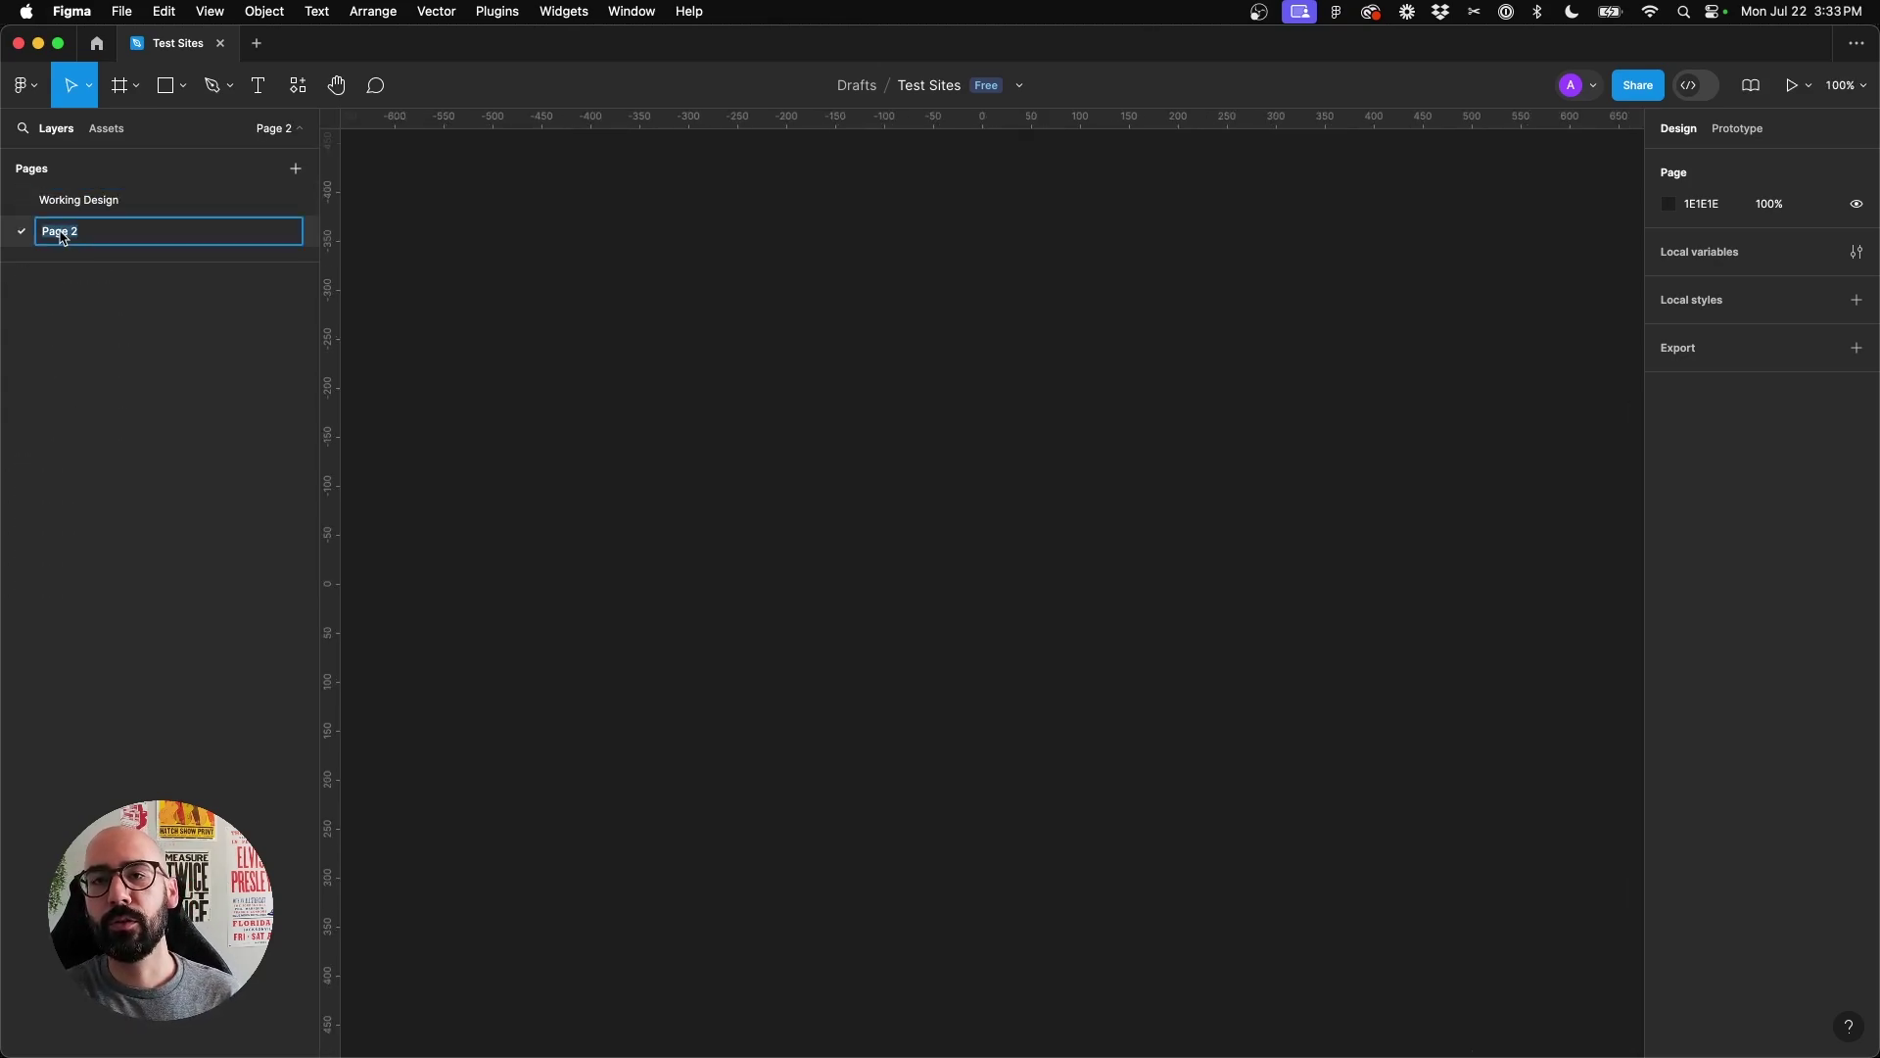
{"action": "type", "text": "Assets"}
{"action": "key", "text": "Return"}
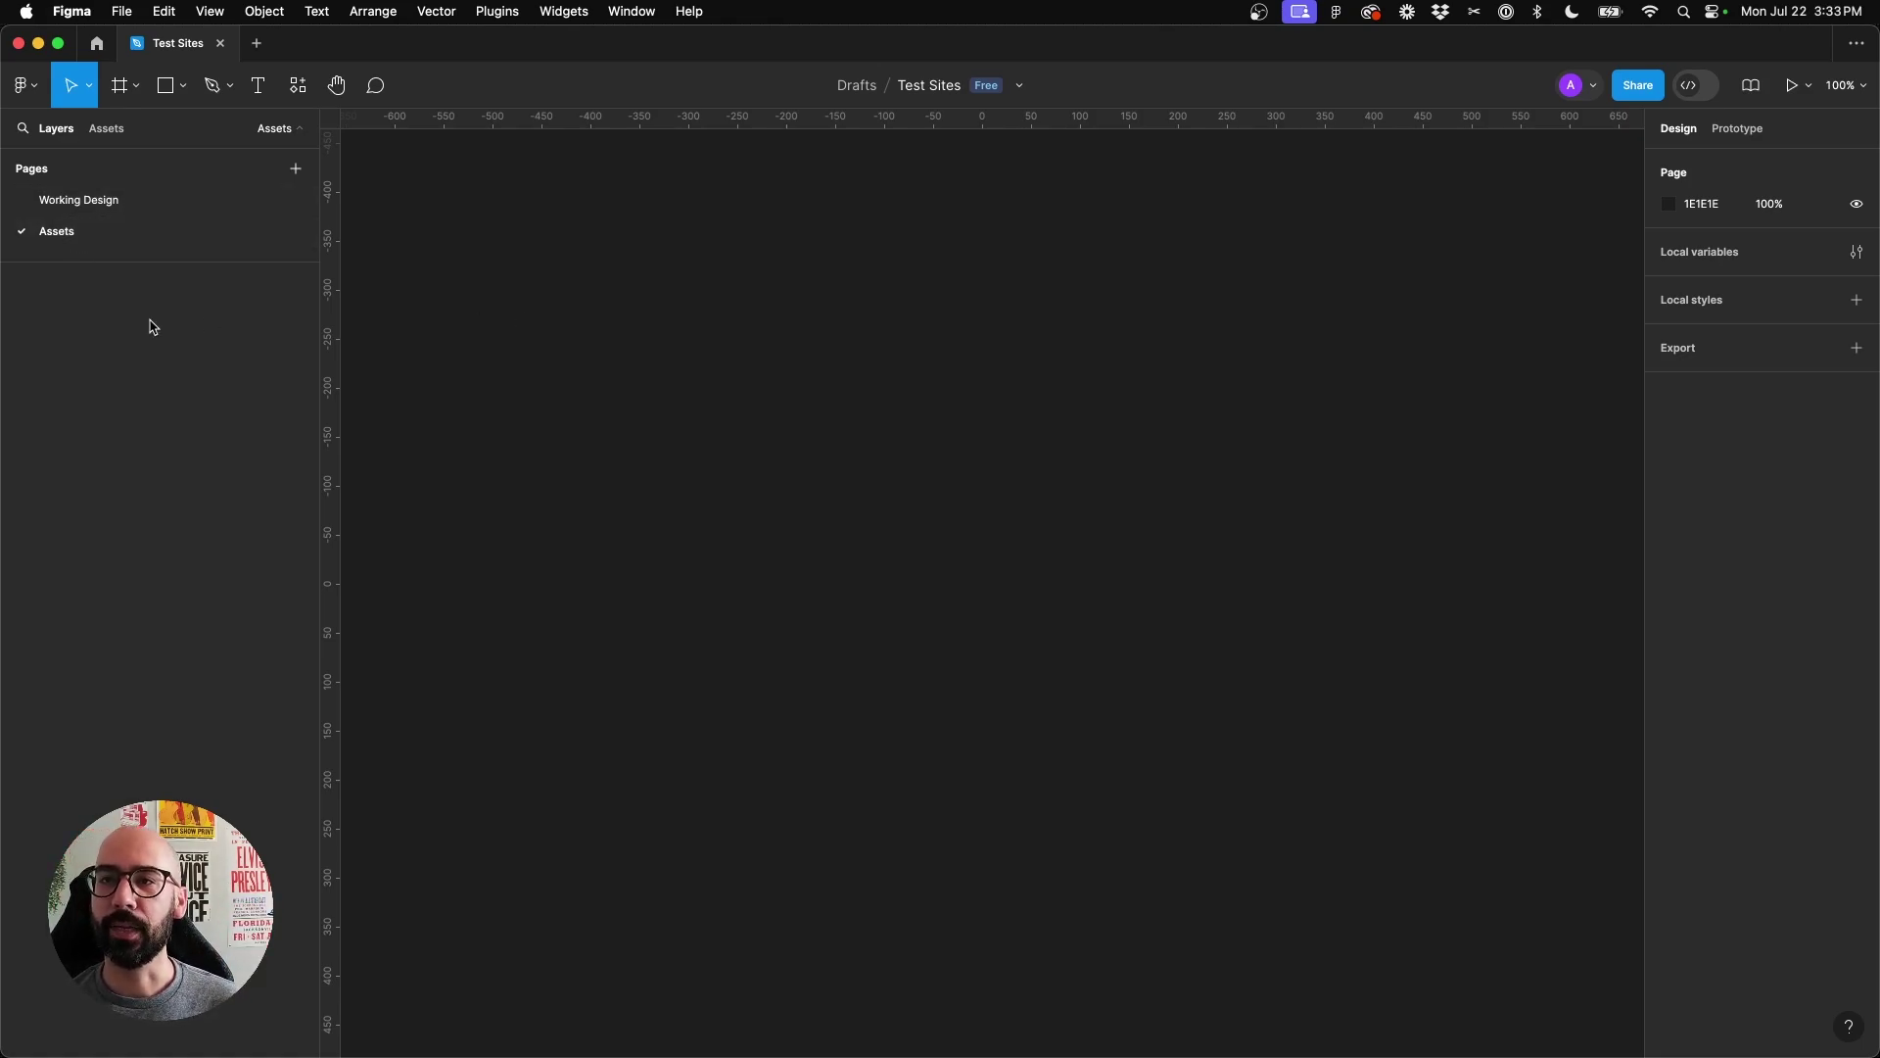
{"action": "scroll", "coordinate": [434, 357], "scroll_direction": "right", "scroll_amount": 2}
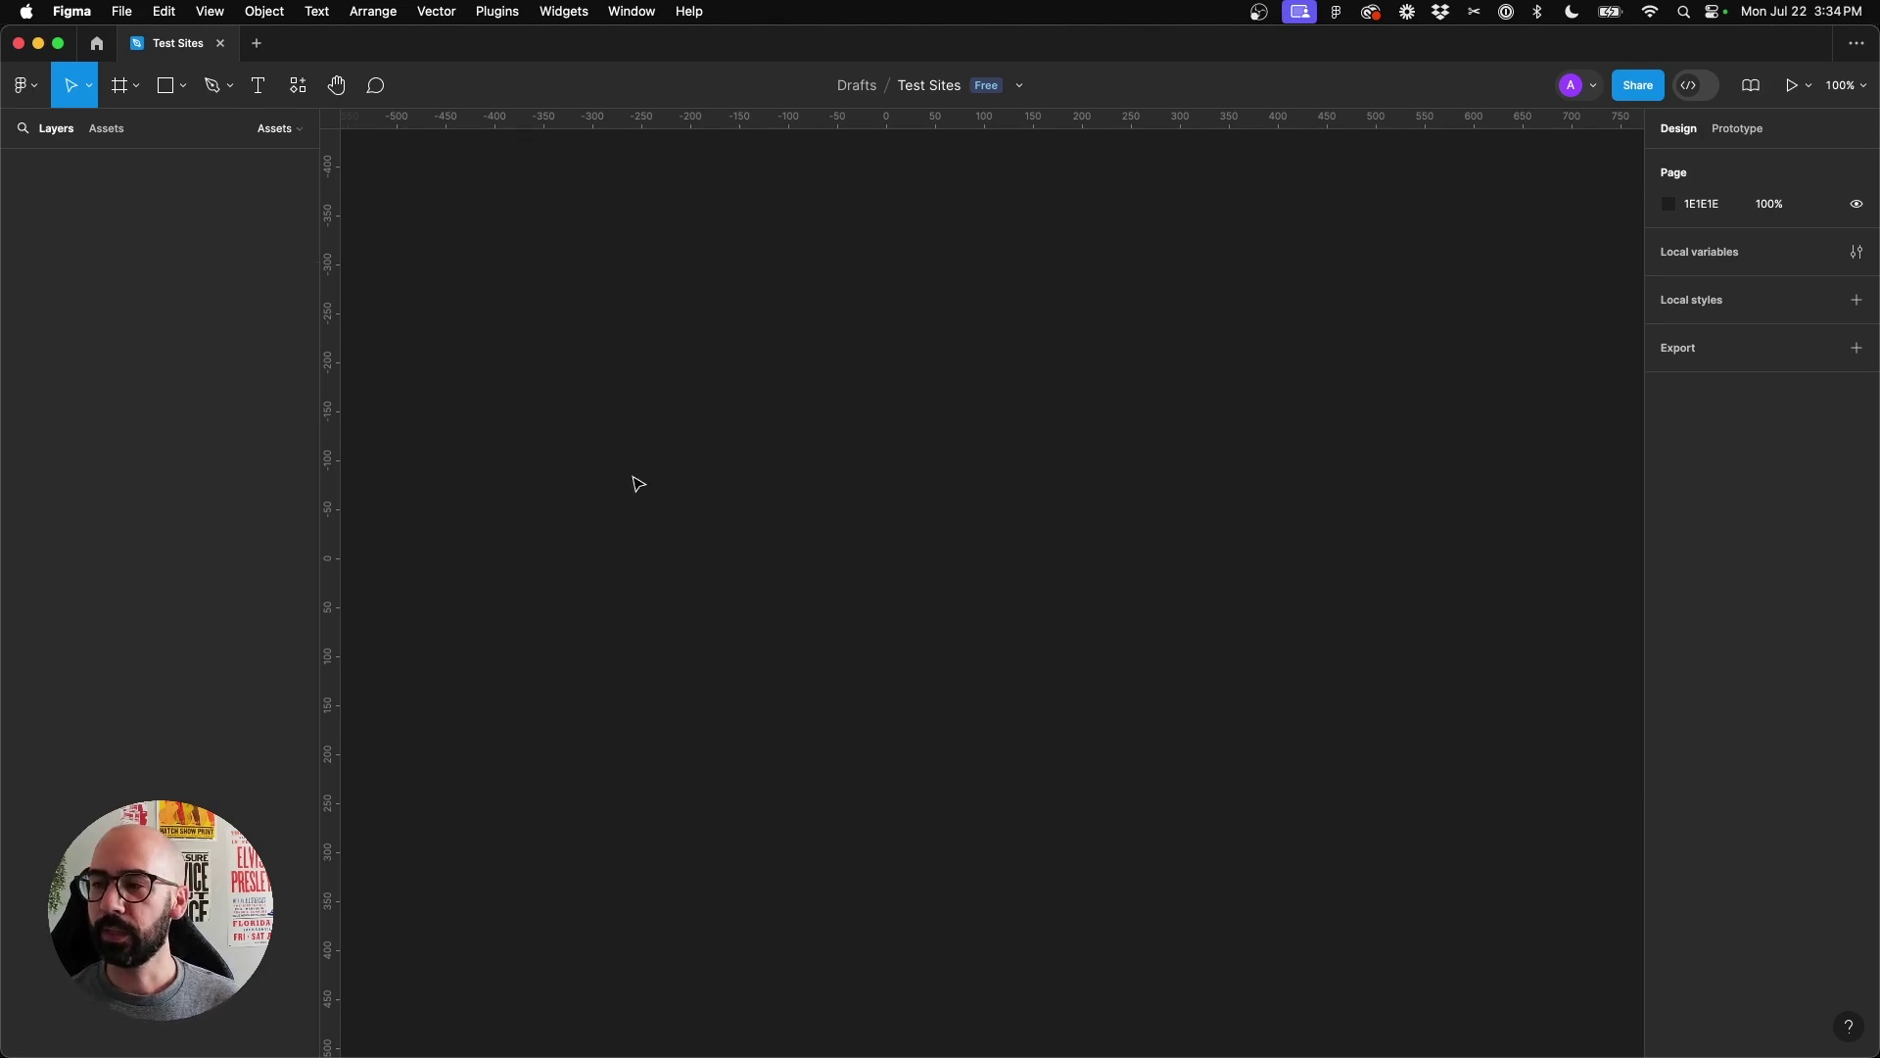
Draw a large frame on the empty Assets canvas
{"action": "key", "text": "f"}
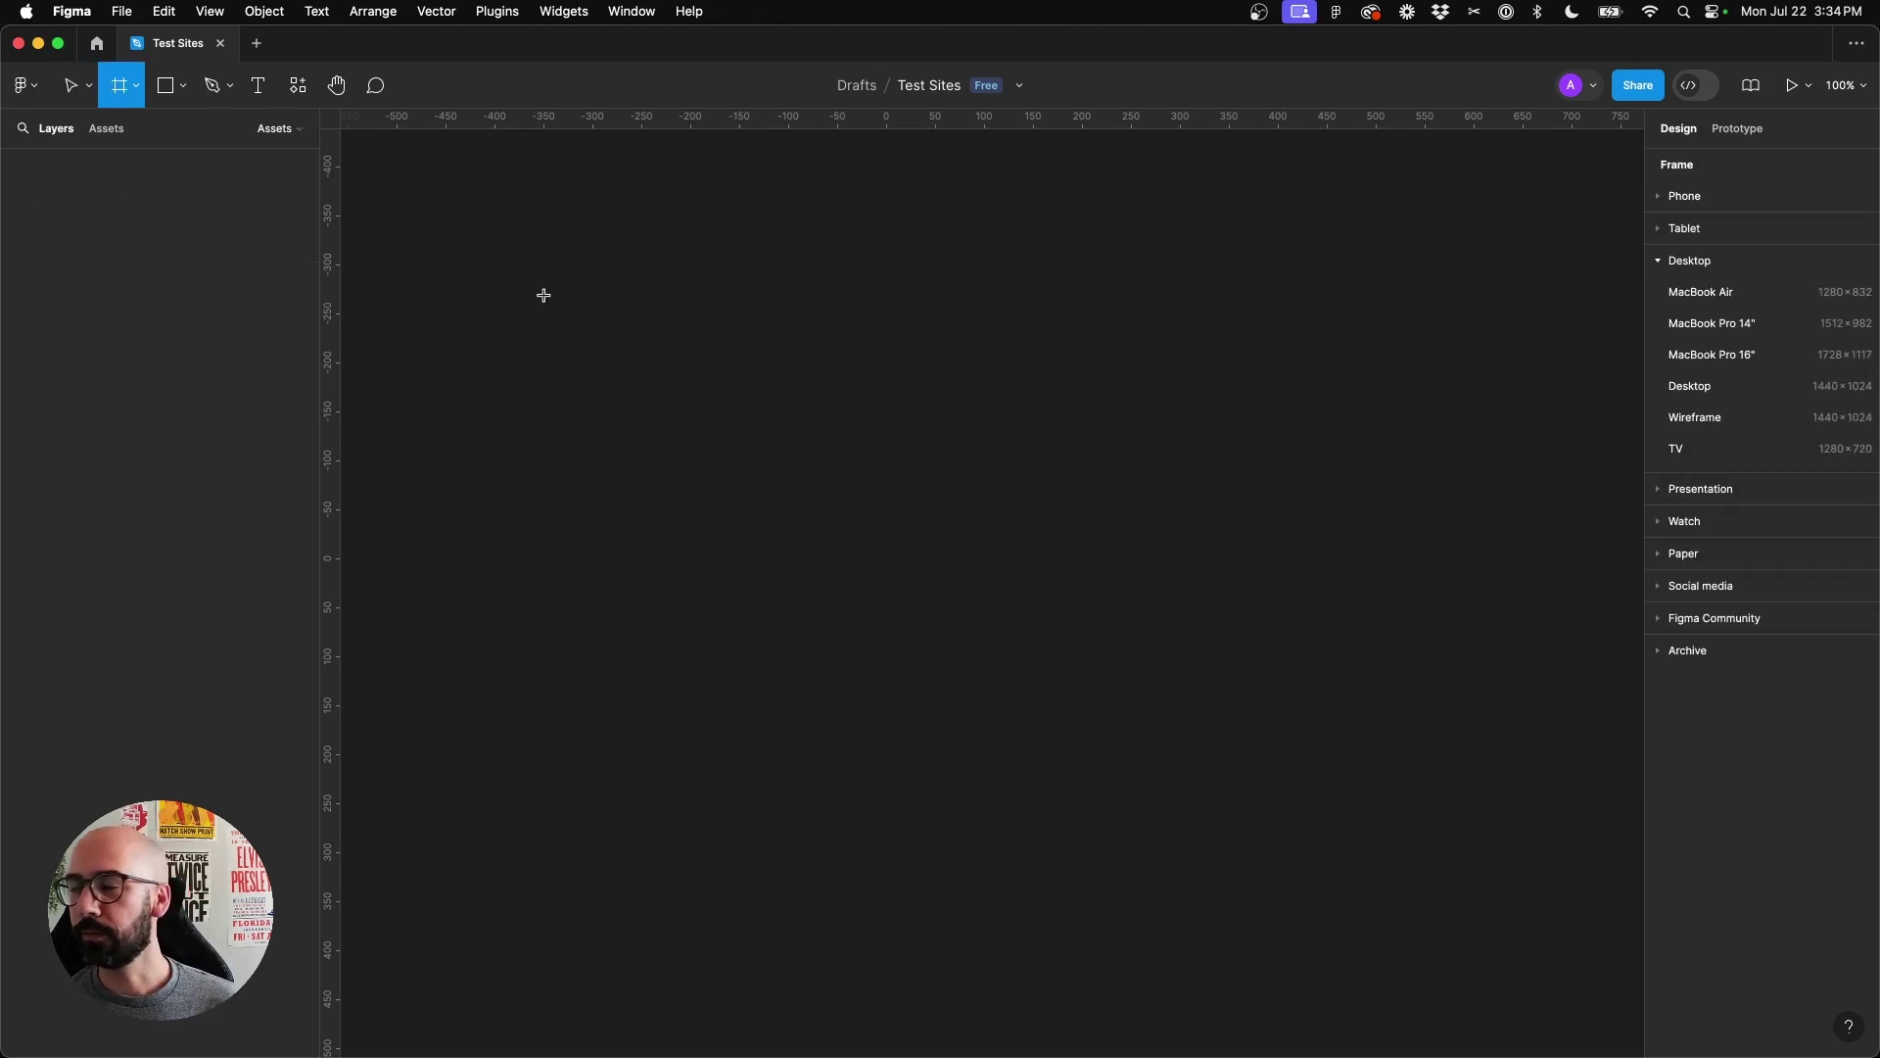
{"action": "left_click_drag", "start_coordinate": [543, 294], "coordinate": [1590, 988]}
{"action": "scroll", "coordinate": [940, 694], "scroll_direction": "right", "scroll_amount": 2}
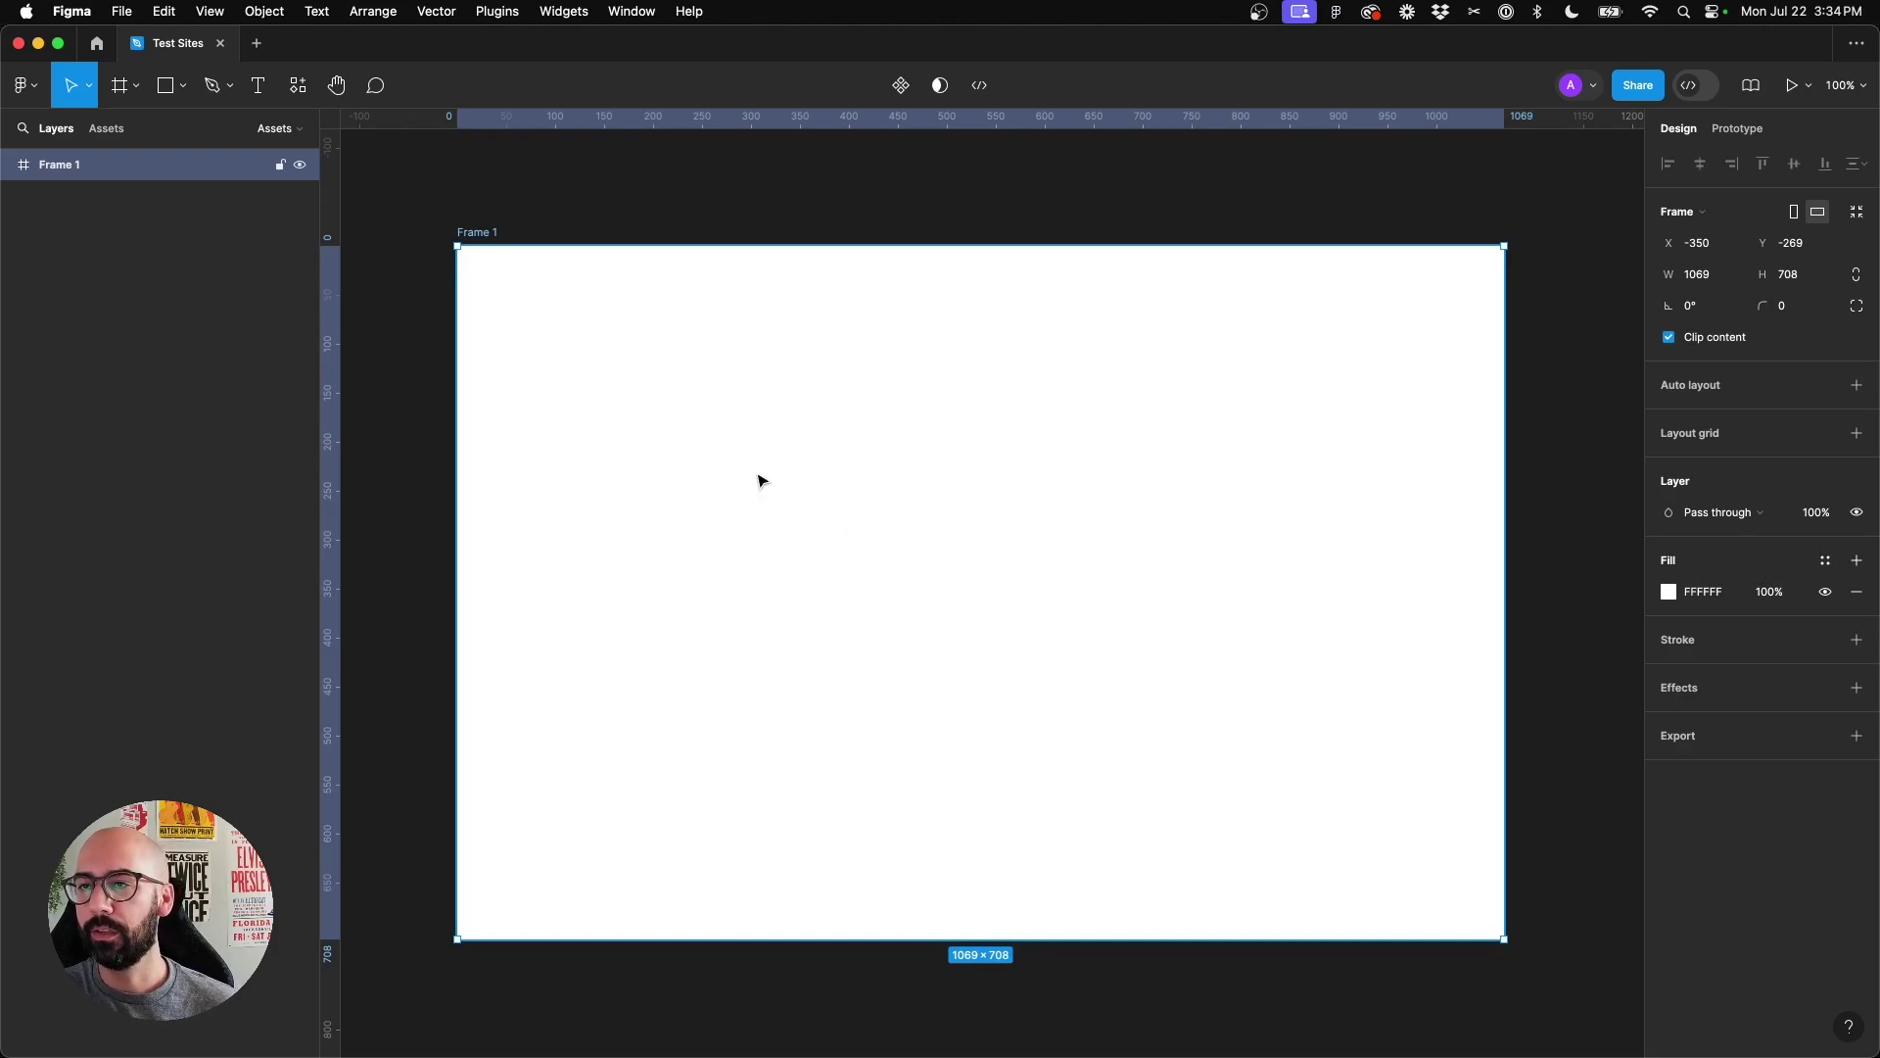
Draw a 136×136 circle at the frame's top-left and duplicate it twice below
{"action": "key", "text": "o"}
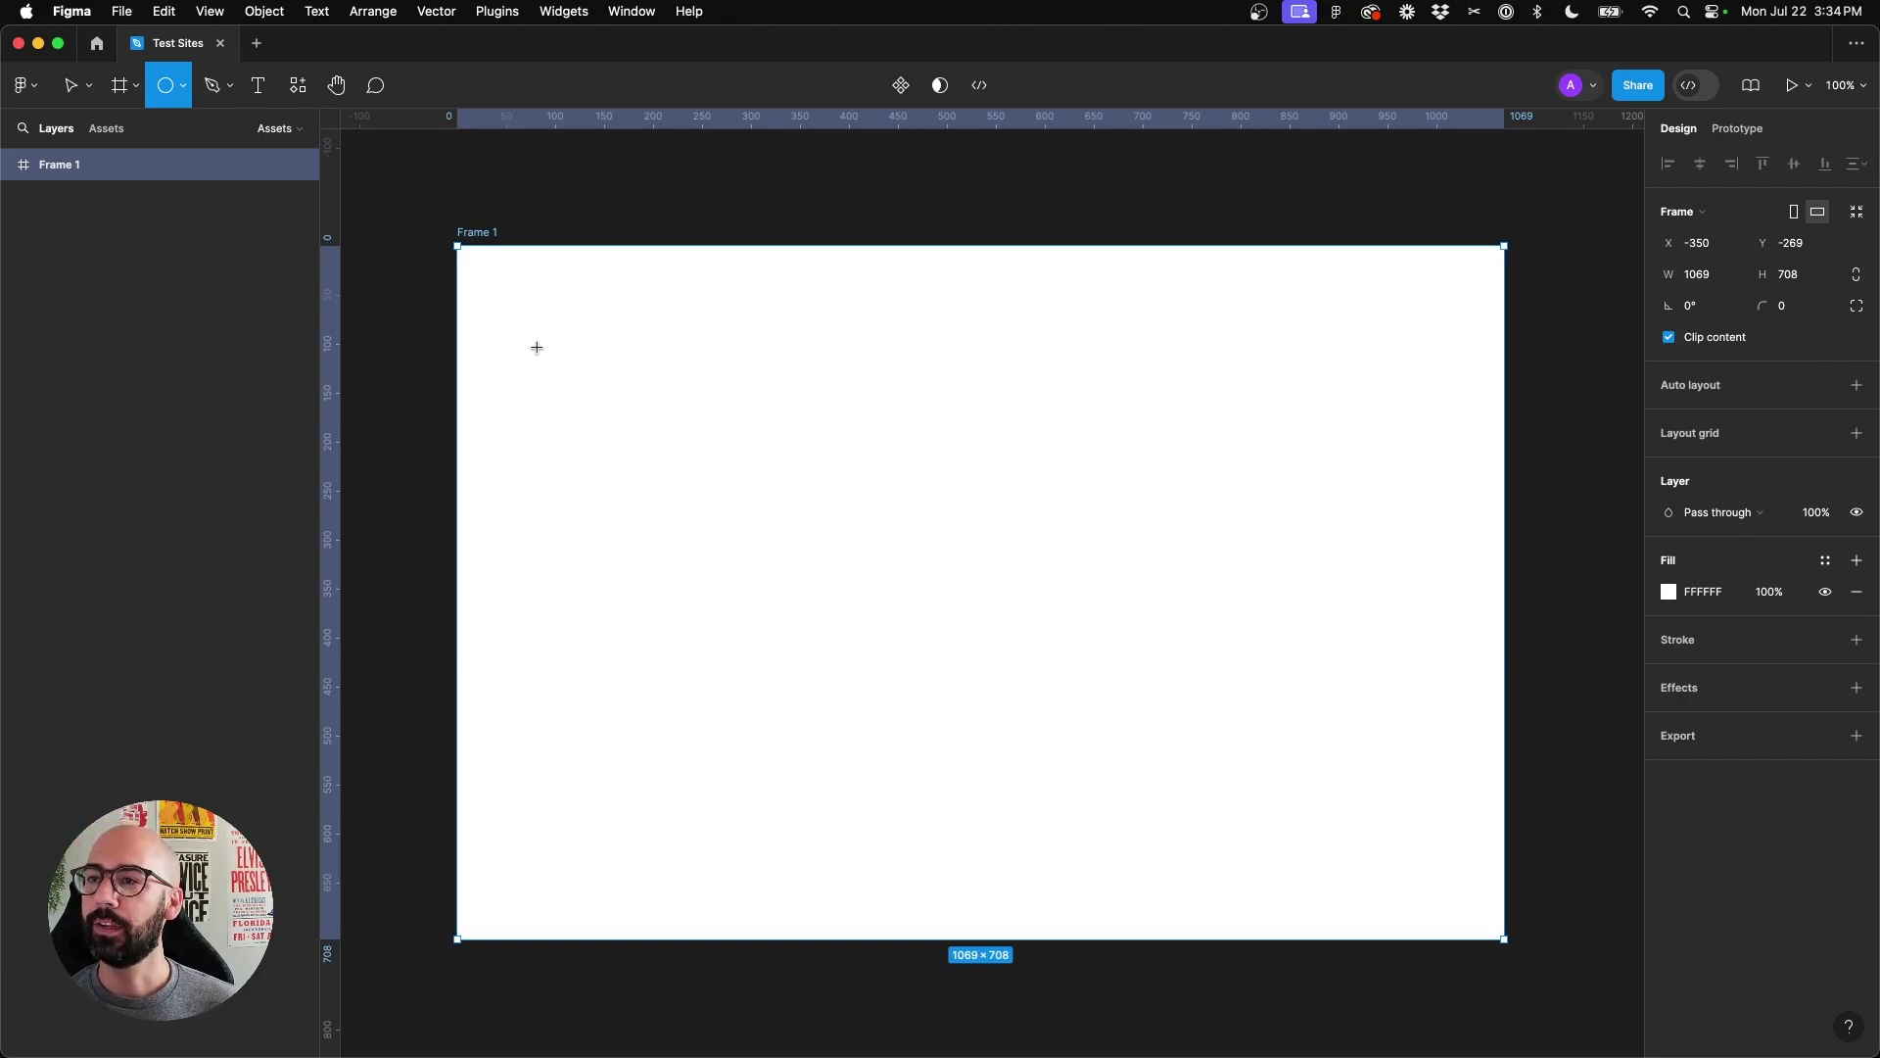
{"action": "mouse_move", "coordinate": [520, 344]}
{"action": "left_mouse_down"}
{"action": "mouse_move", "coordinate": [730, 533]}
{"action": "mouse_move", "coordinate": [666, 468]}
{"action": "left_mouse_up"}
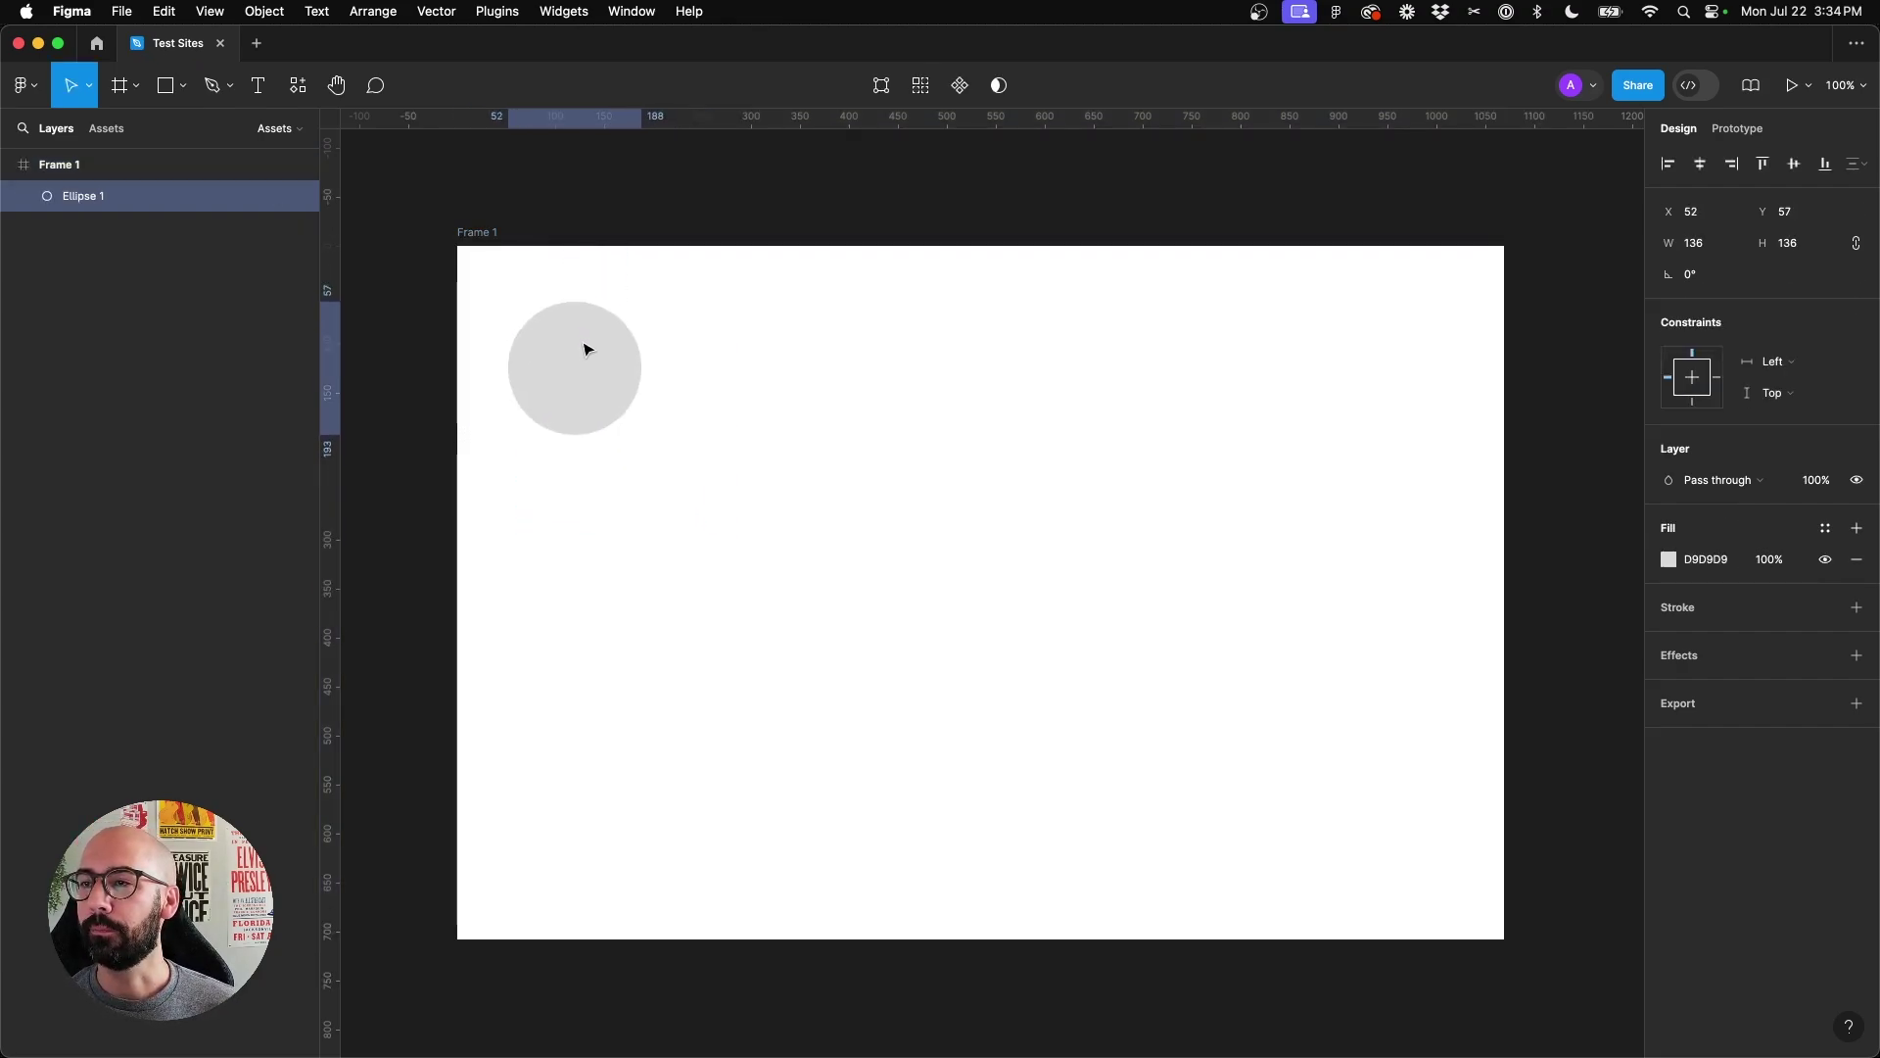
{"action": "left_click", "coordinate": [585, 348]}
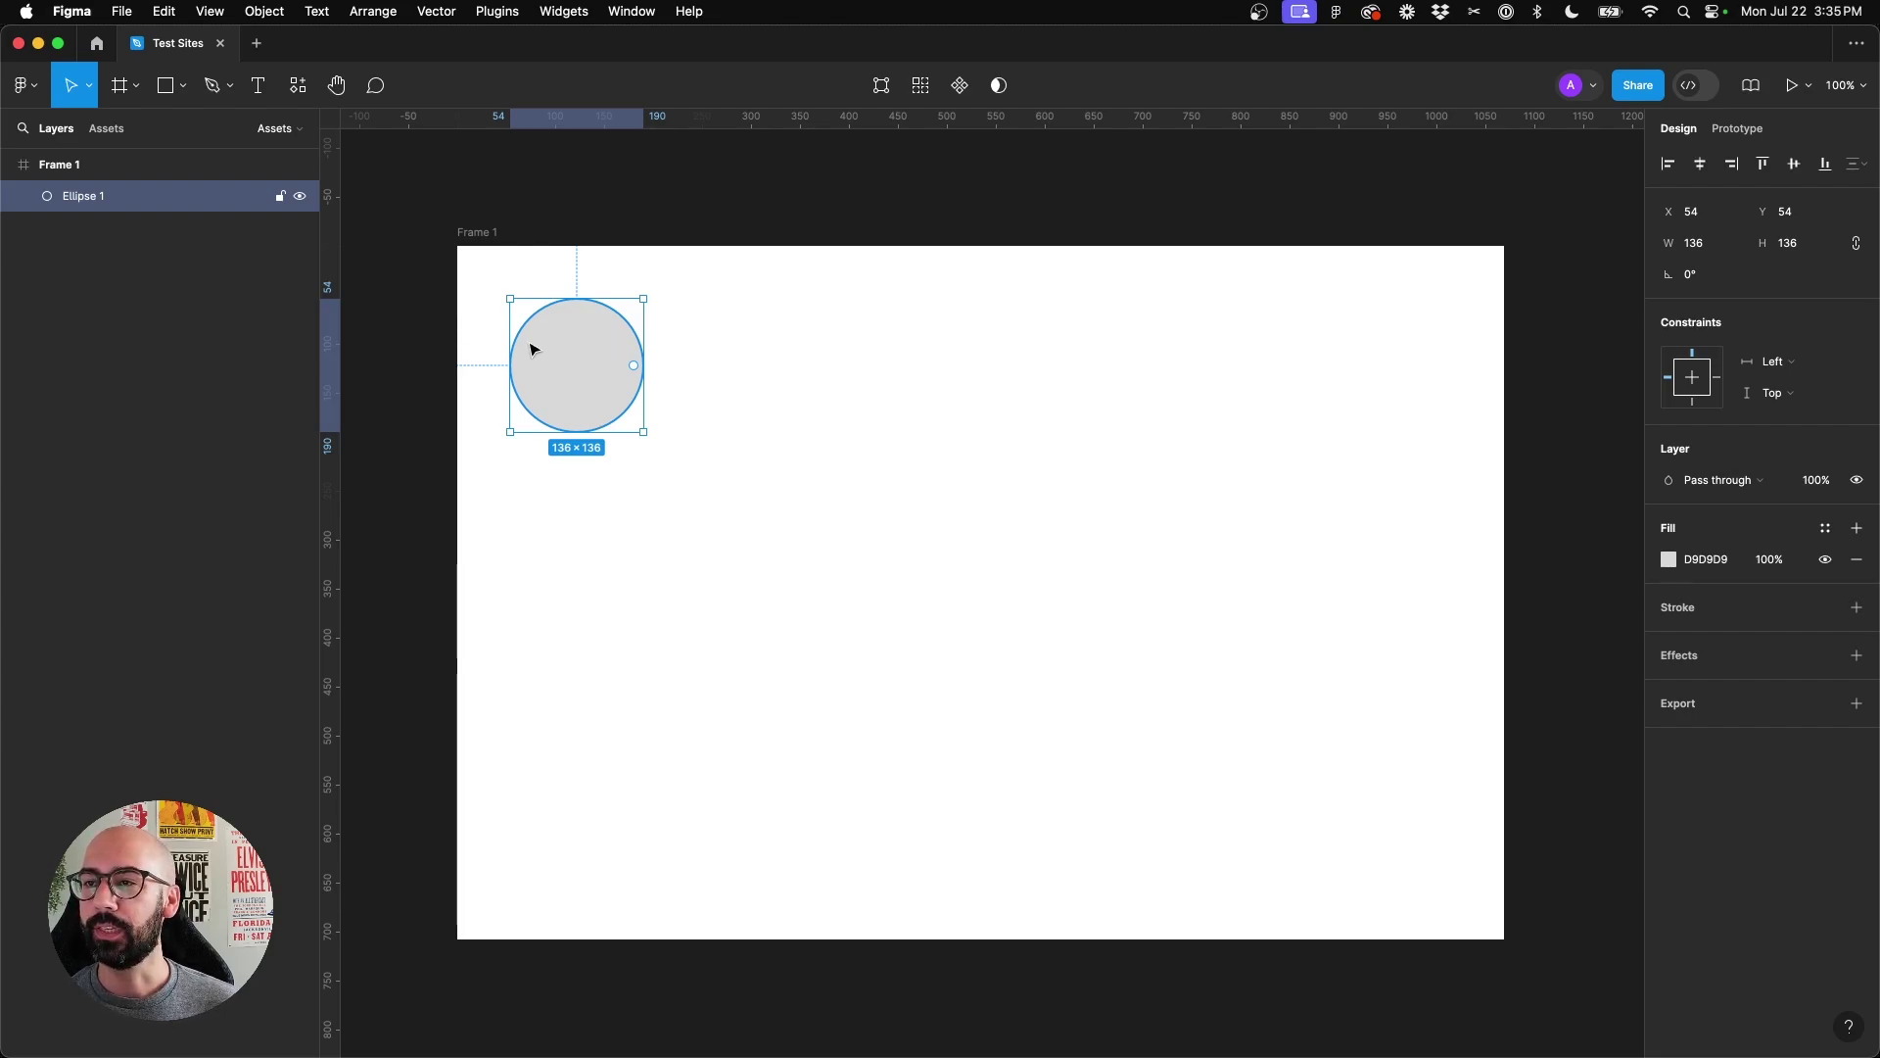
{"action": "left_click_drag", "start_coordinate": [585, 381], "coordinate": [612, 545], "text": "alt"}
{"action": "scroll", "coordinate": [612, 546], "scroll_direction": "down", "scroll_amount": 3}
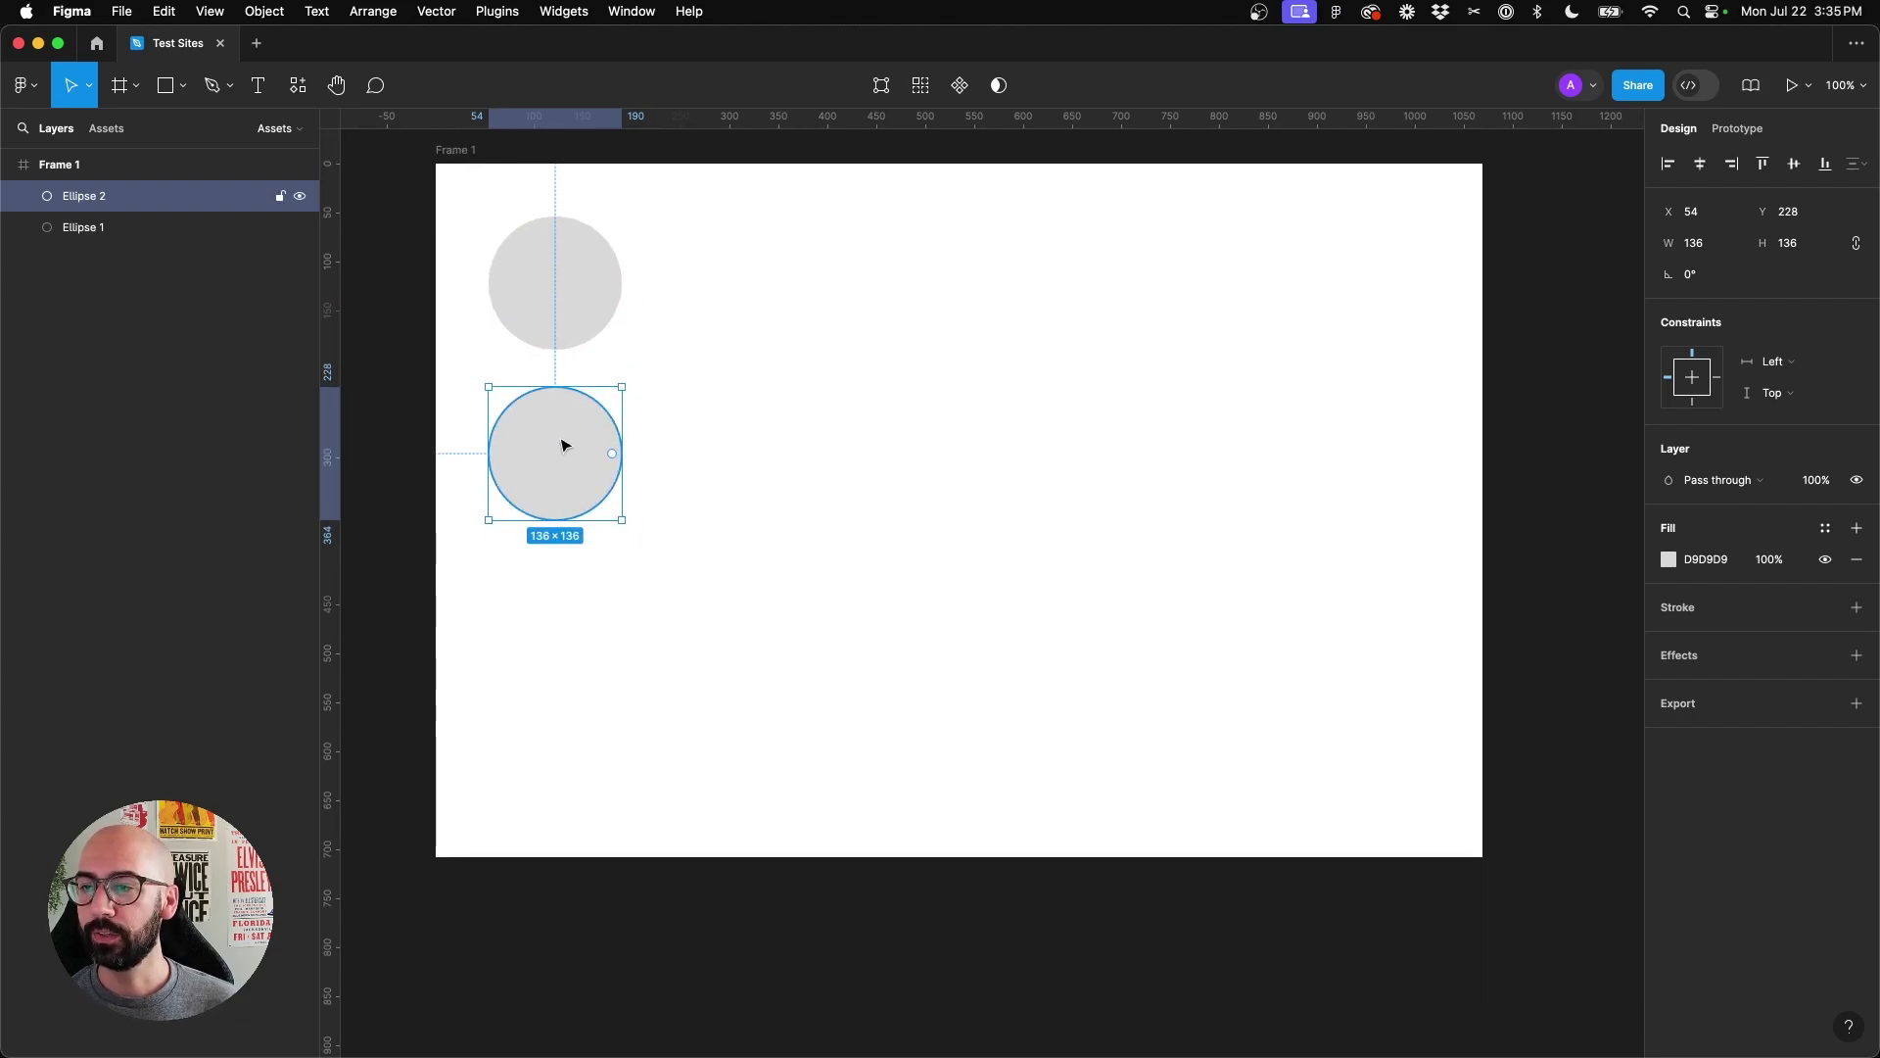
{"action": "left_click_drag", "start_coordinate": [561, 446], "coordinate": [583, 628], "text": "alt"}
{"action": "left_click", "coordinate": [738, 516]}
{"action": "scroll", "coordinate": [735, 516], "scroll_direction": "up", "scroll_amount": 3}
{"action": "left_click", "coordinate": [598, 370]}
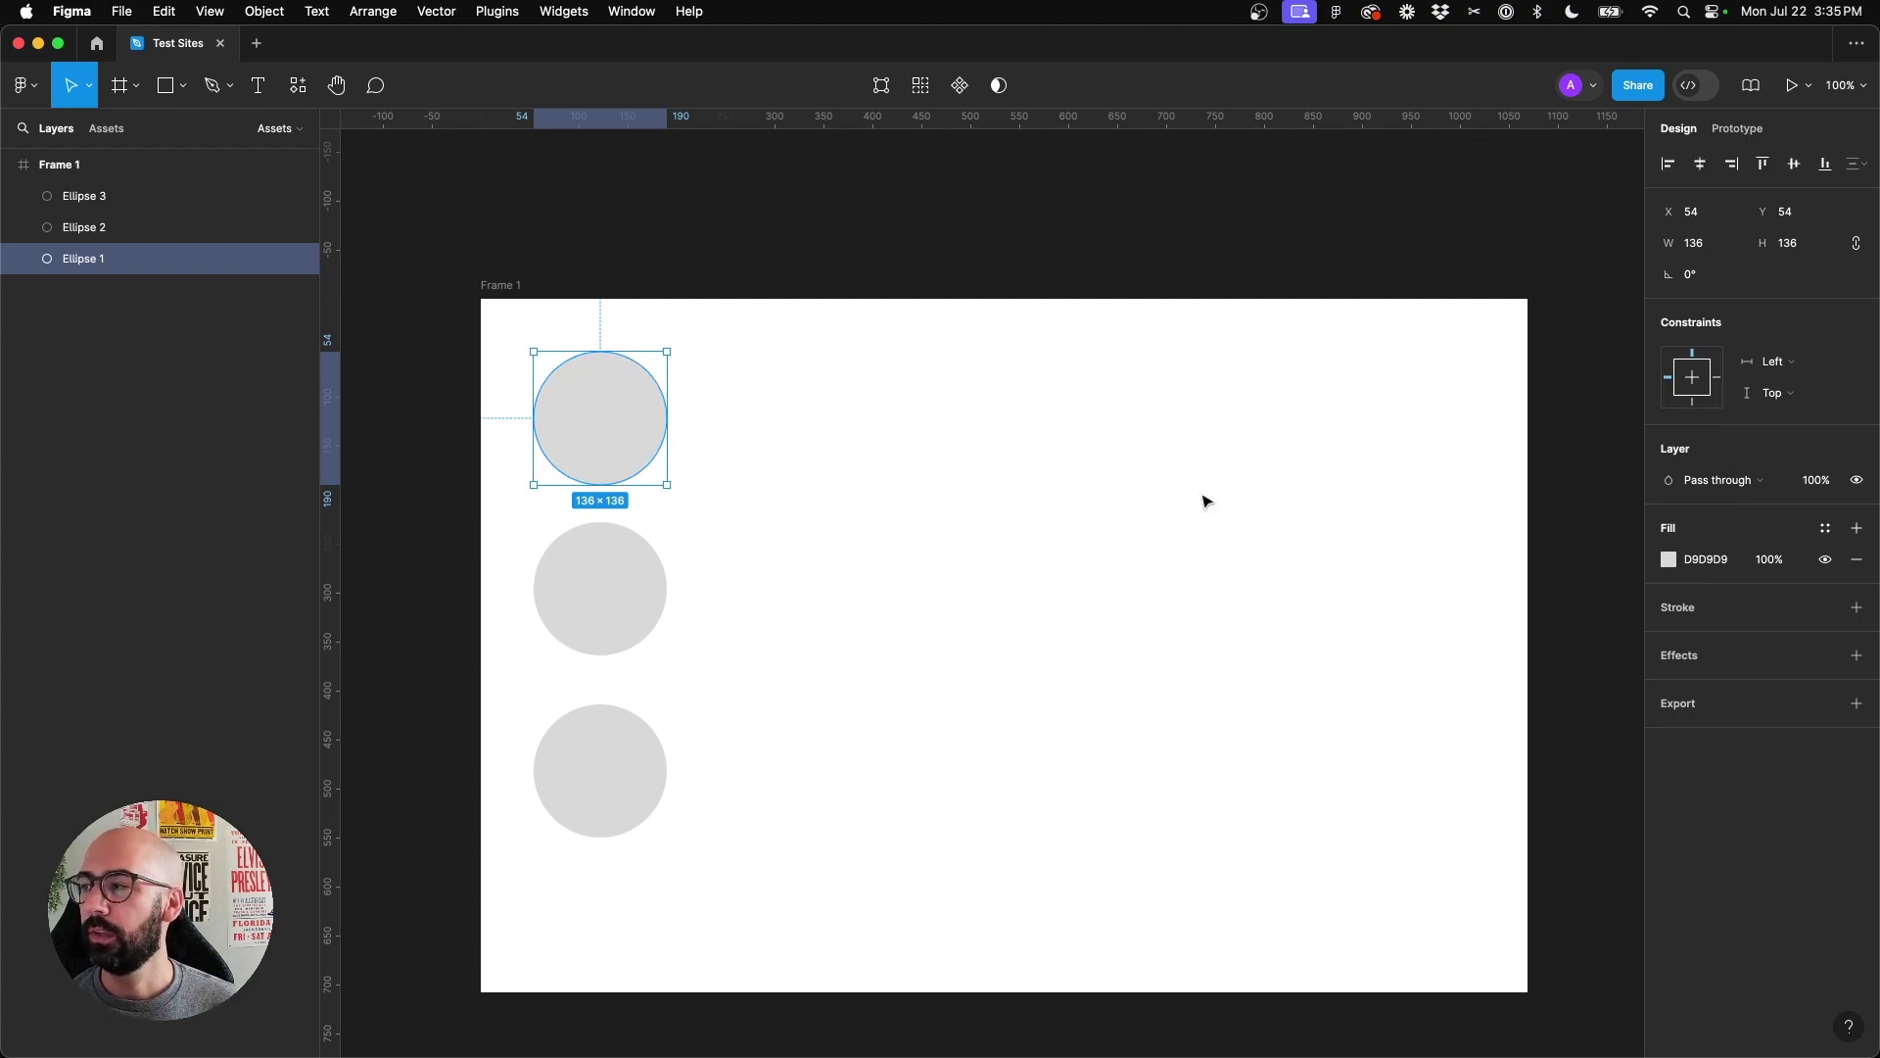
Fill the top circle orange-red F15A26
{"action": "left_click", "coordinate": [1697, 560]}
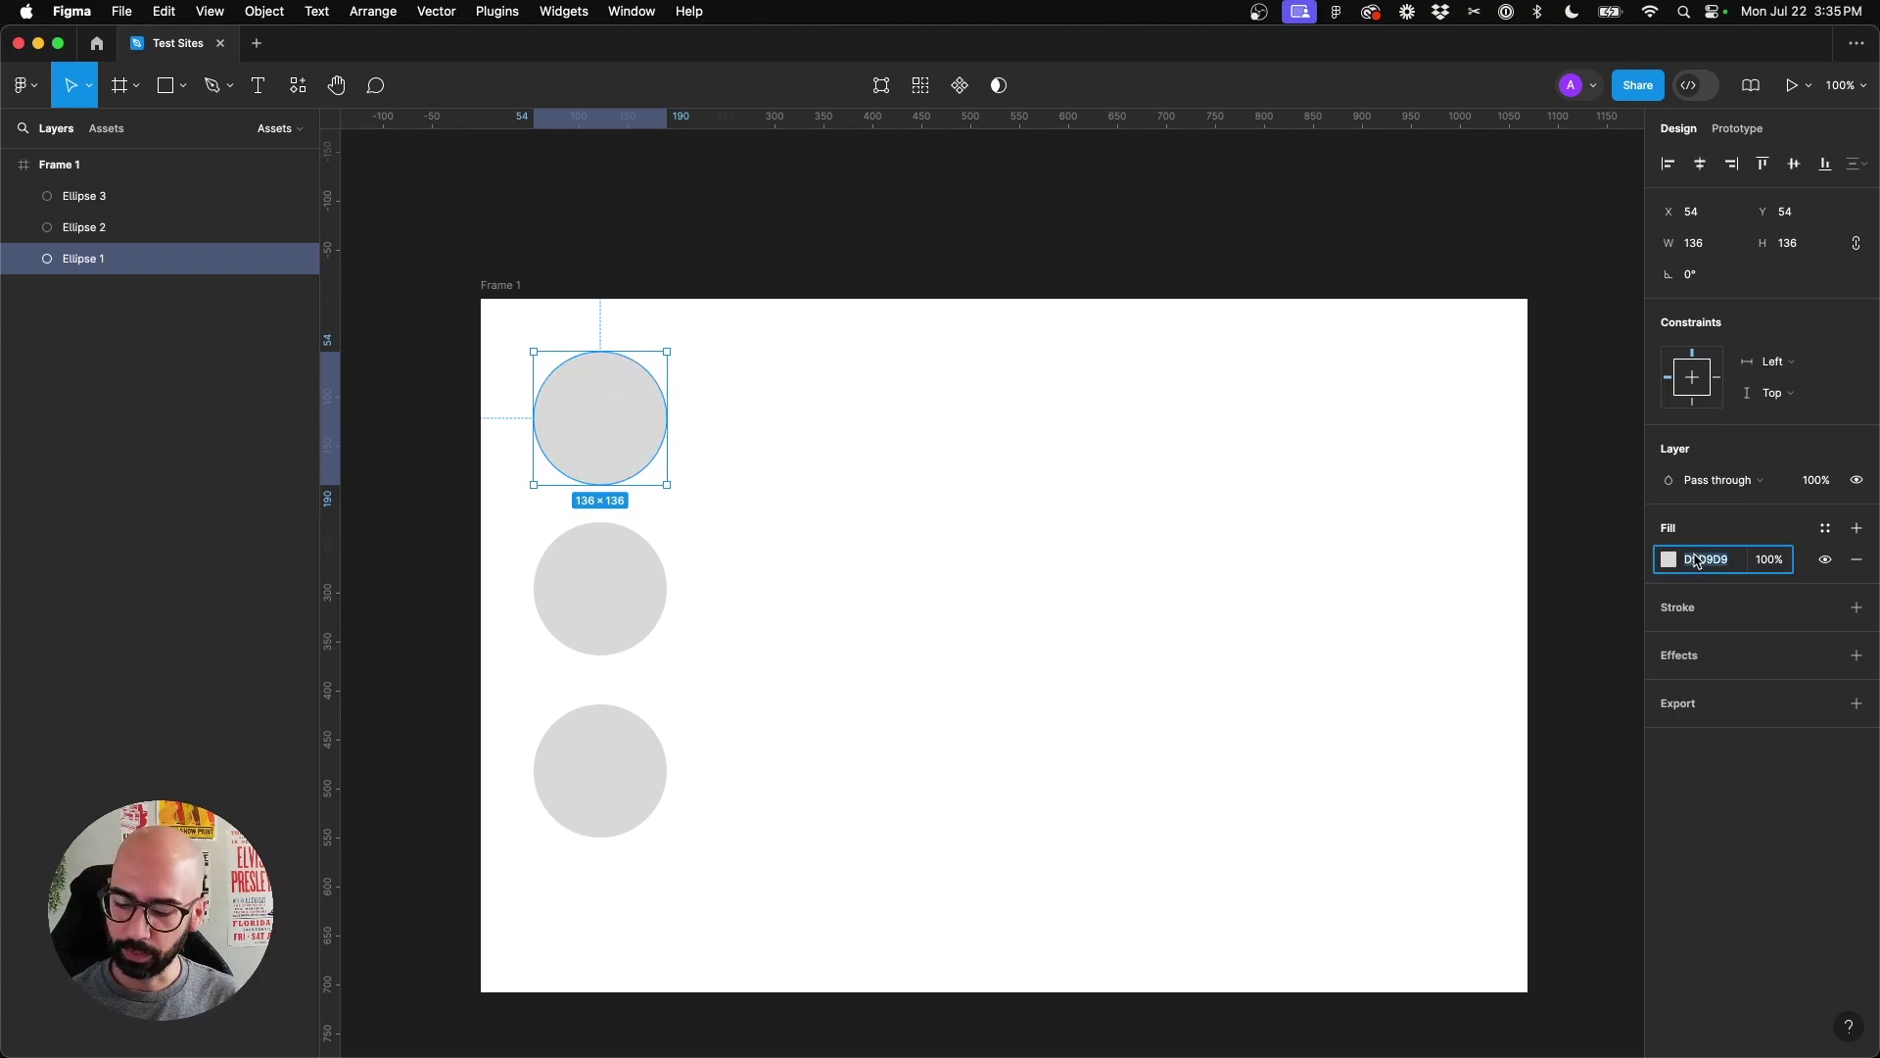
{"action": "type", "text": "f15a3"}
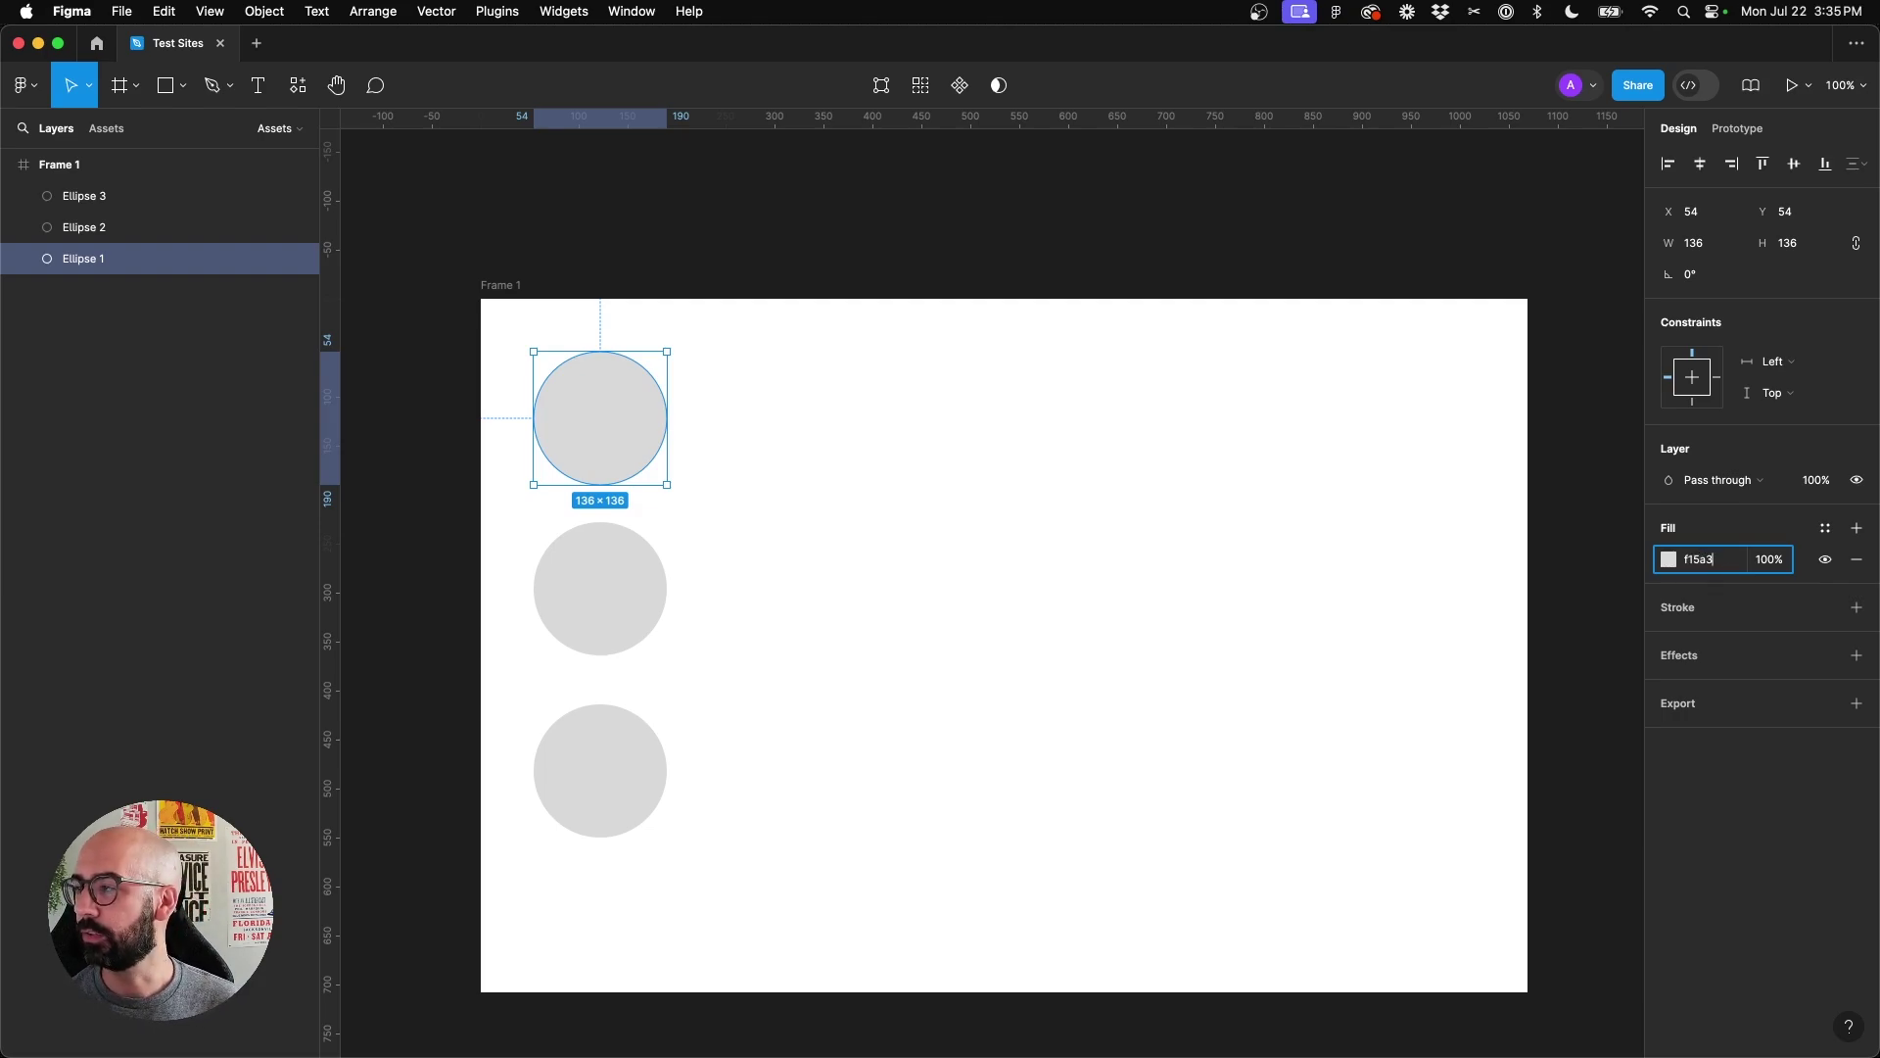
{"action": "type", "text": "f"}
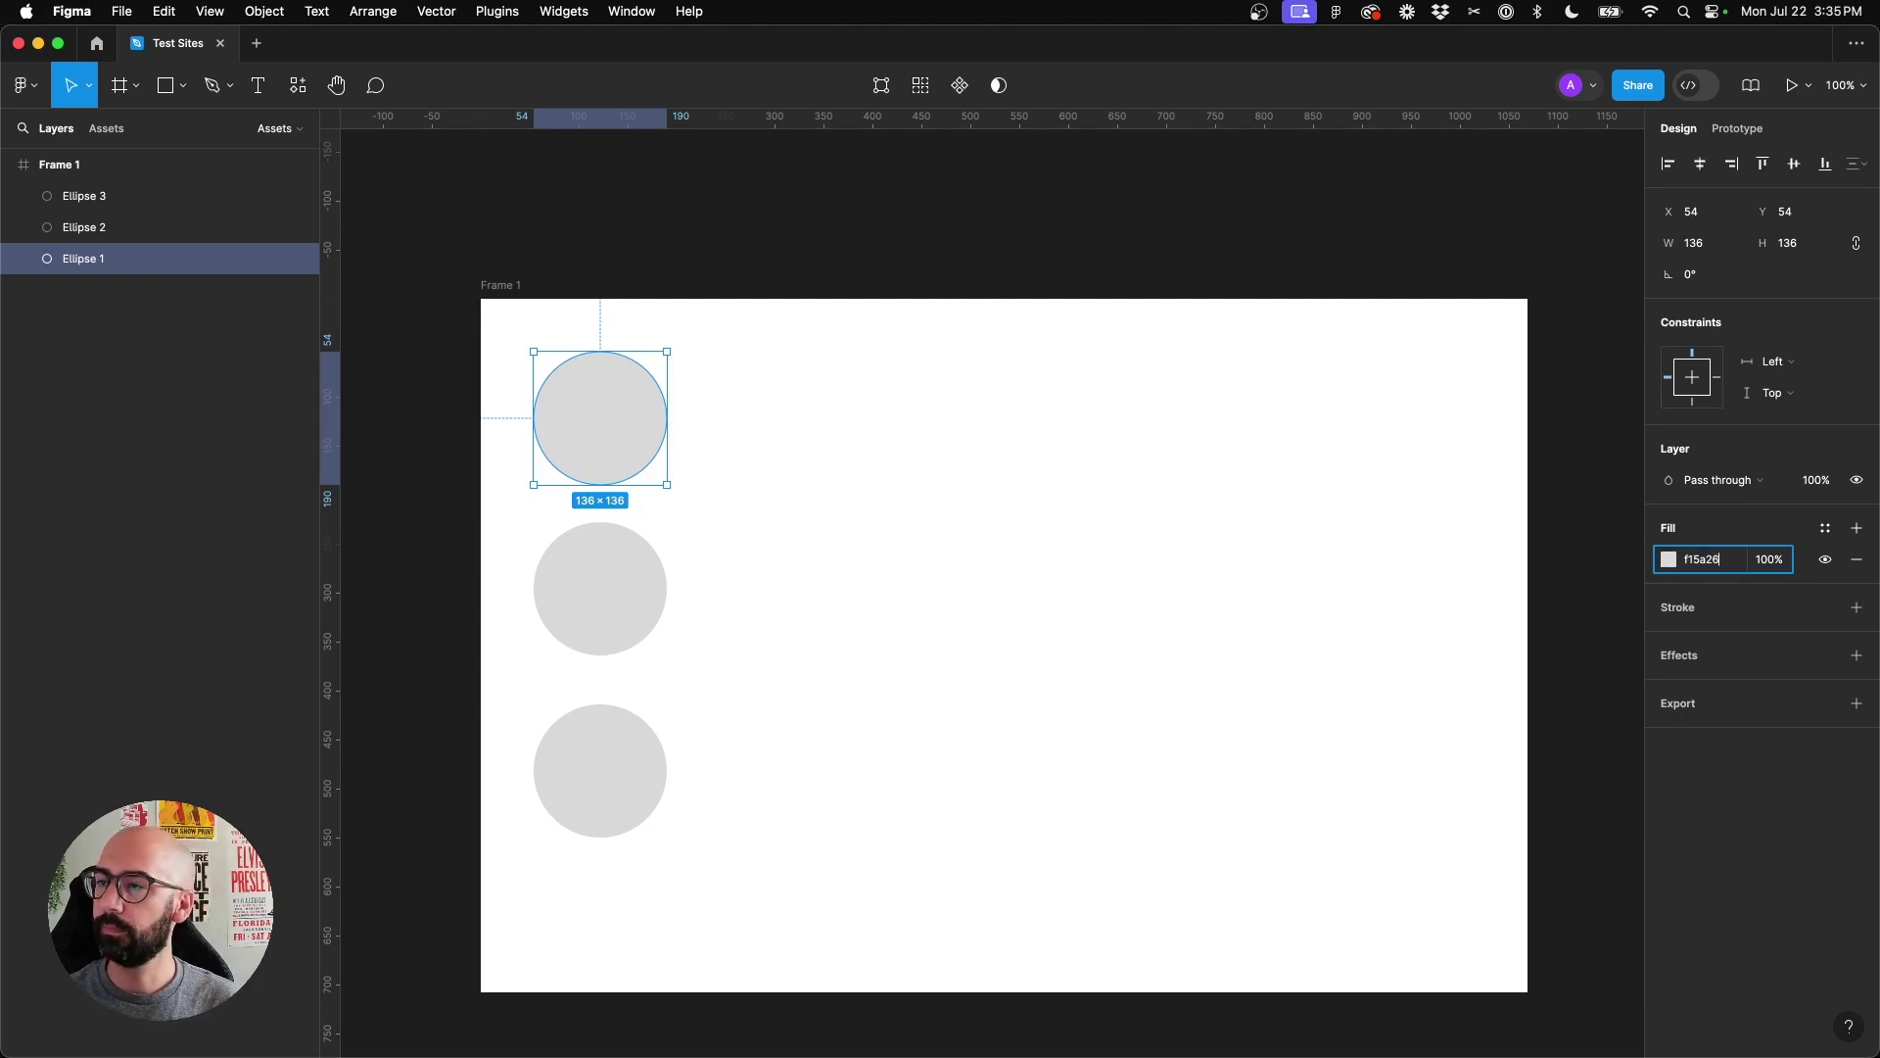
{"action": "key", "text": "Return"}
{"action": "left_click", "coordinate": [789, 575]}
Fill the middle circle blue 3FA9F5 and switch over to the browser
{"action": "left_click", "coordinate": [614, 594]}
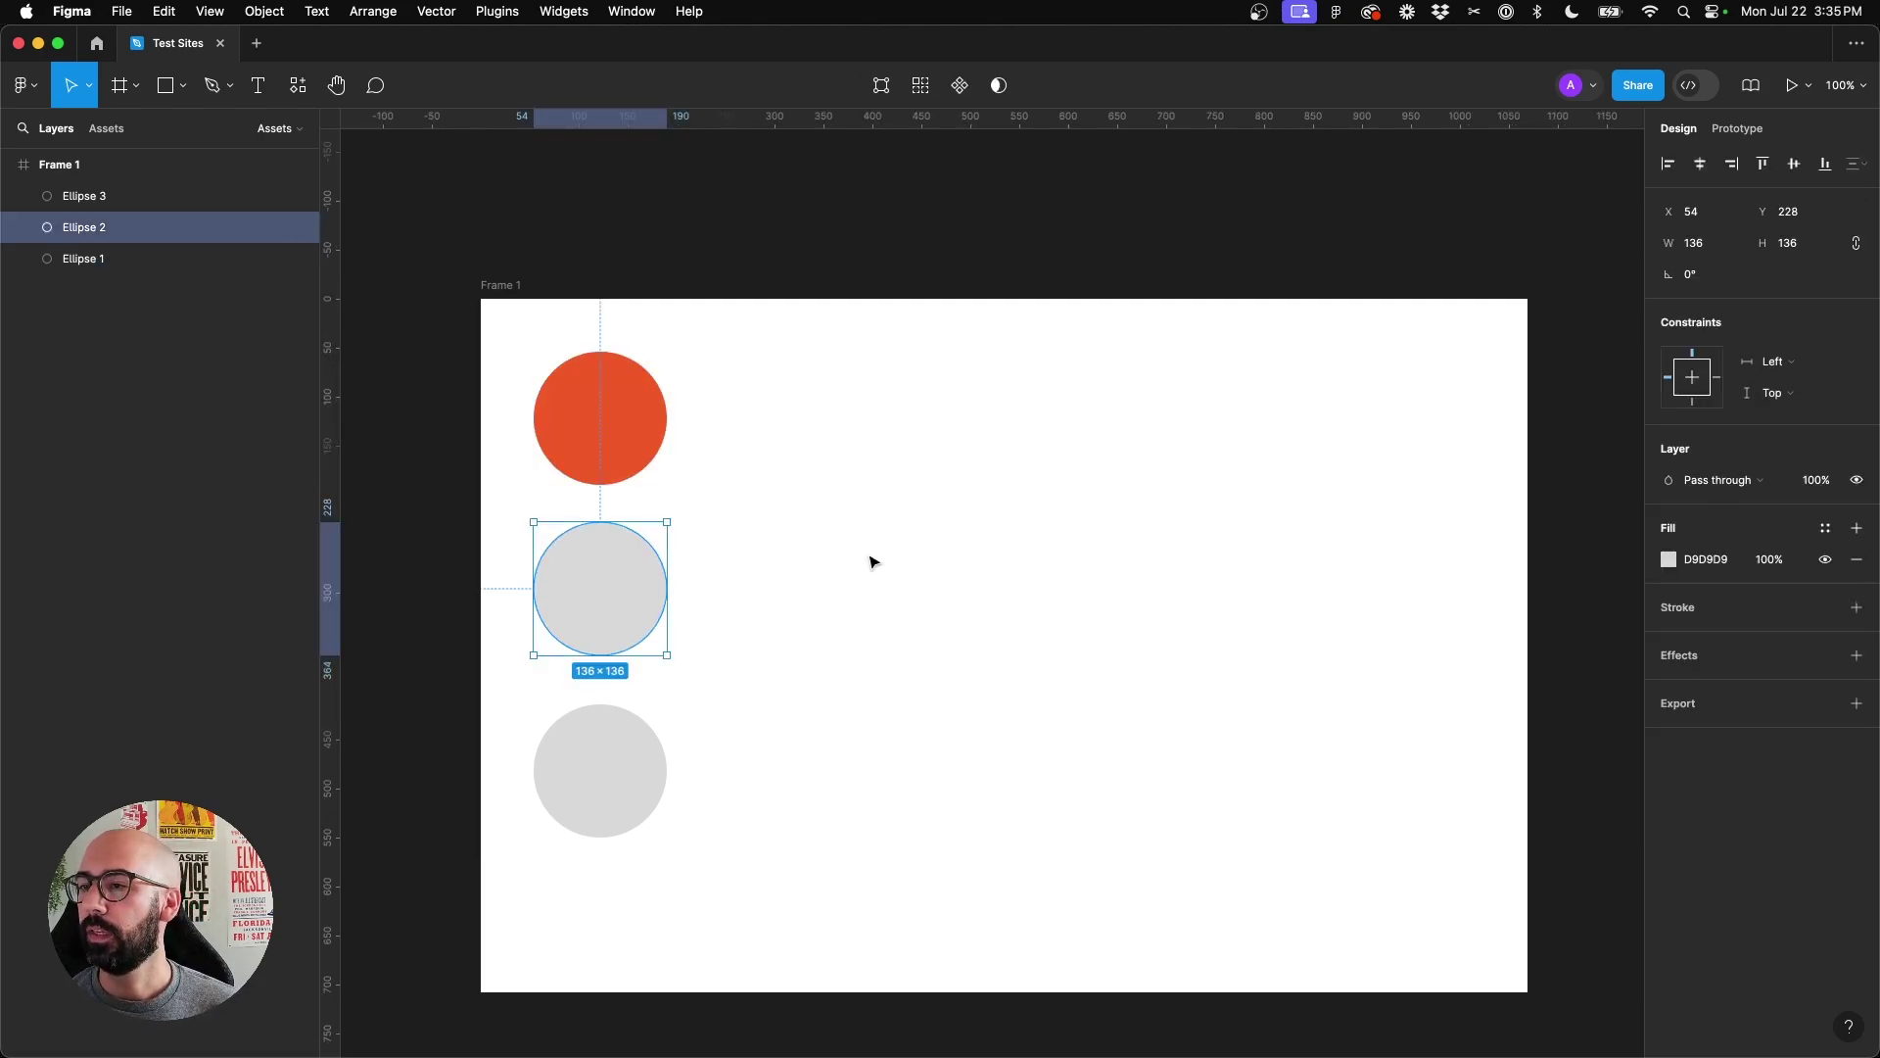
{"action": "left_click", "coordinate": [1704, 560]}
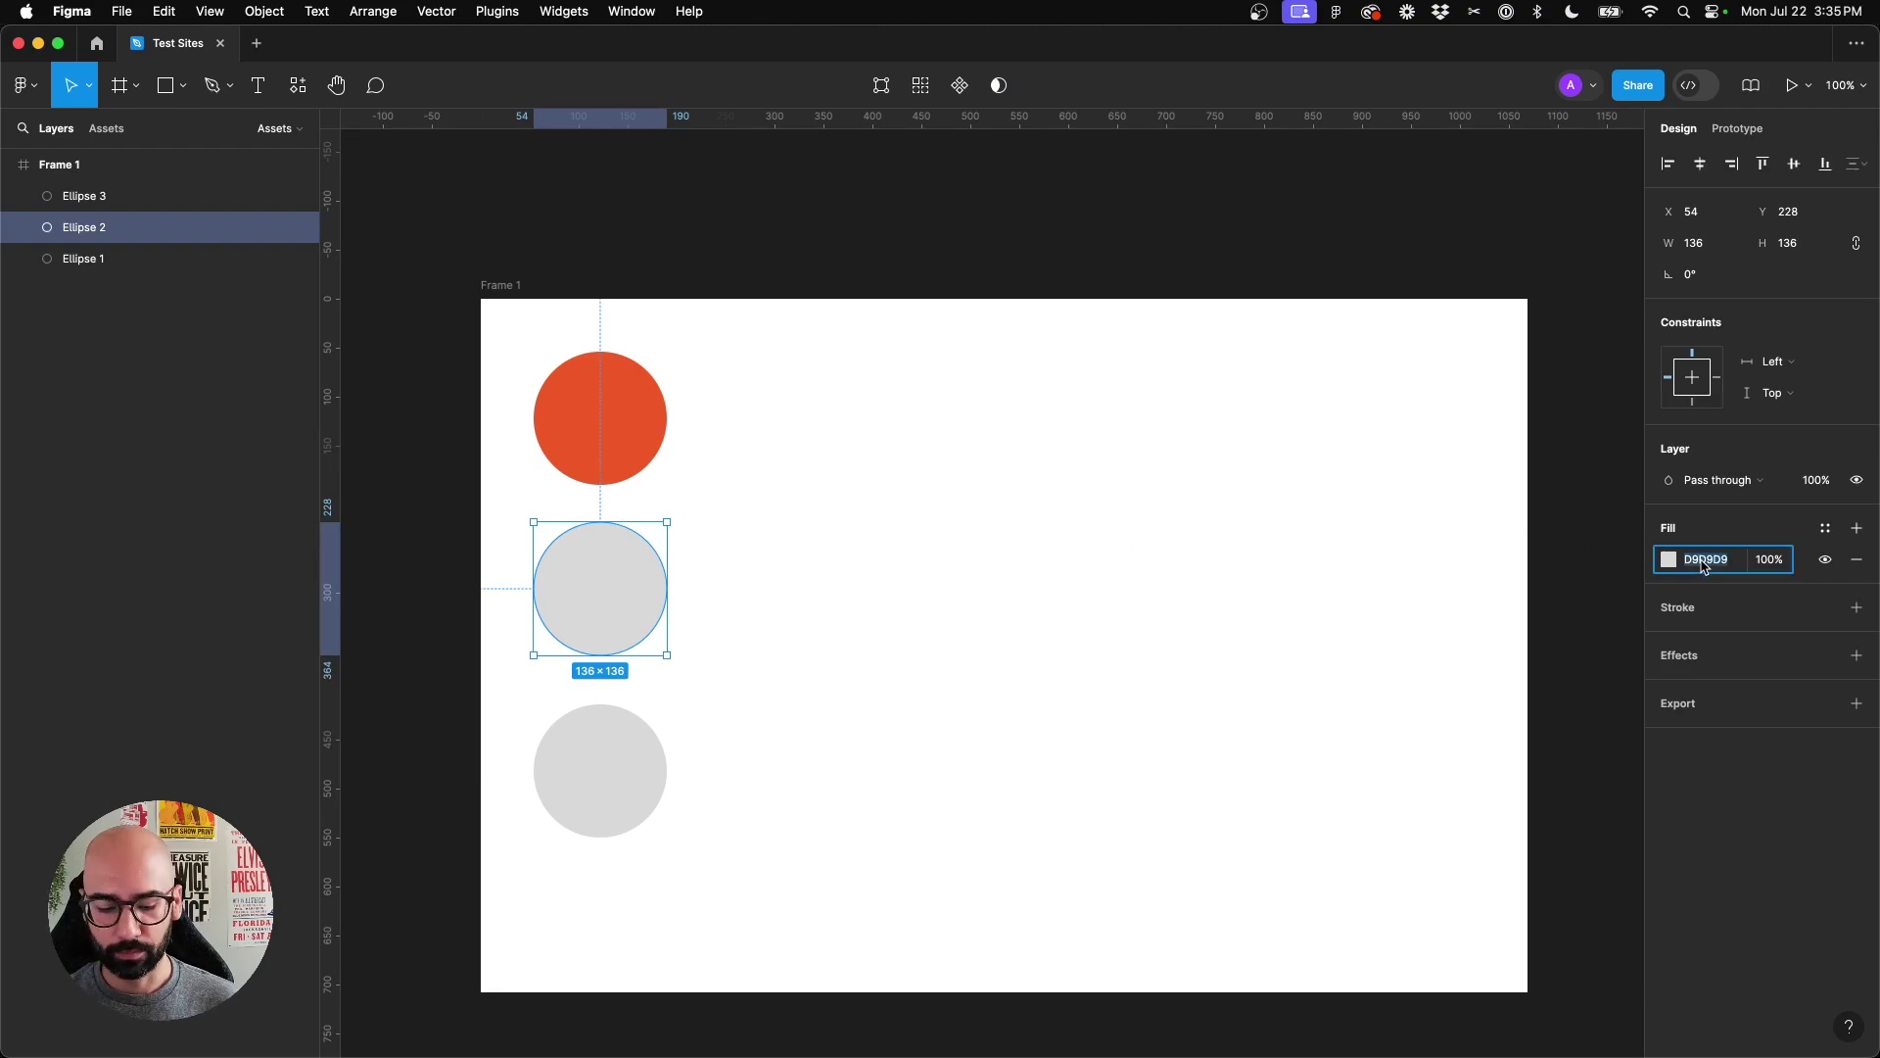
{"action": "type", "text": "3fa9f5"}
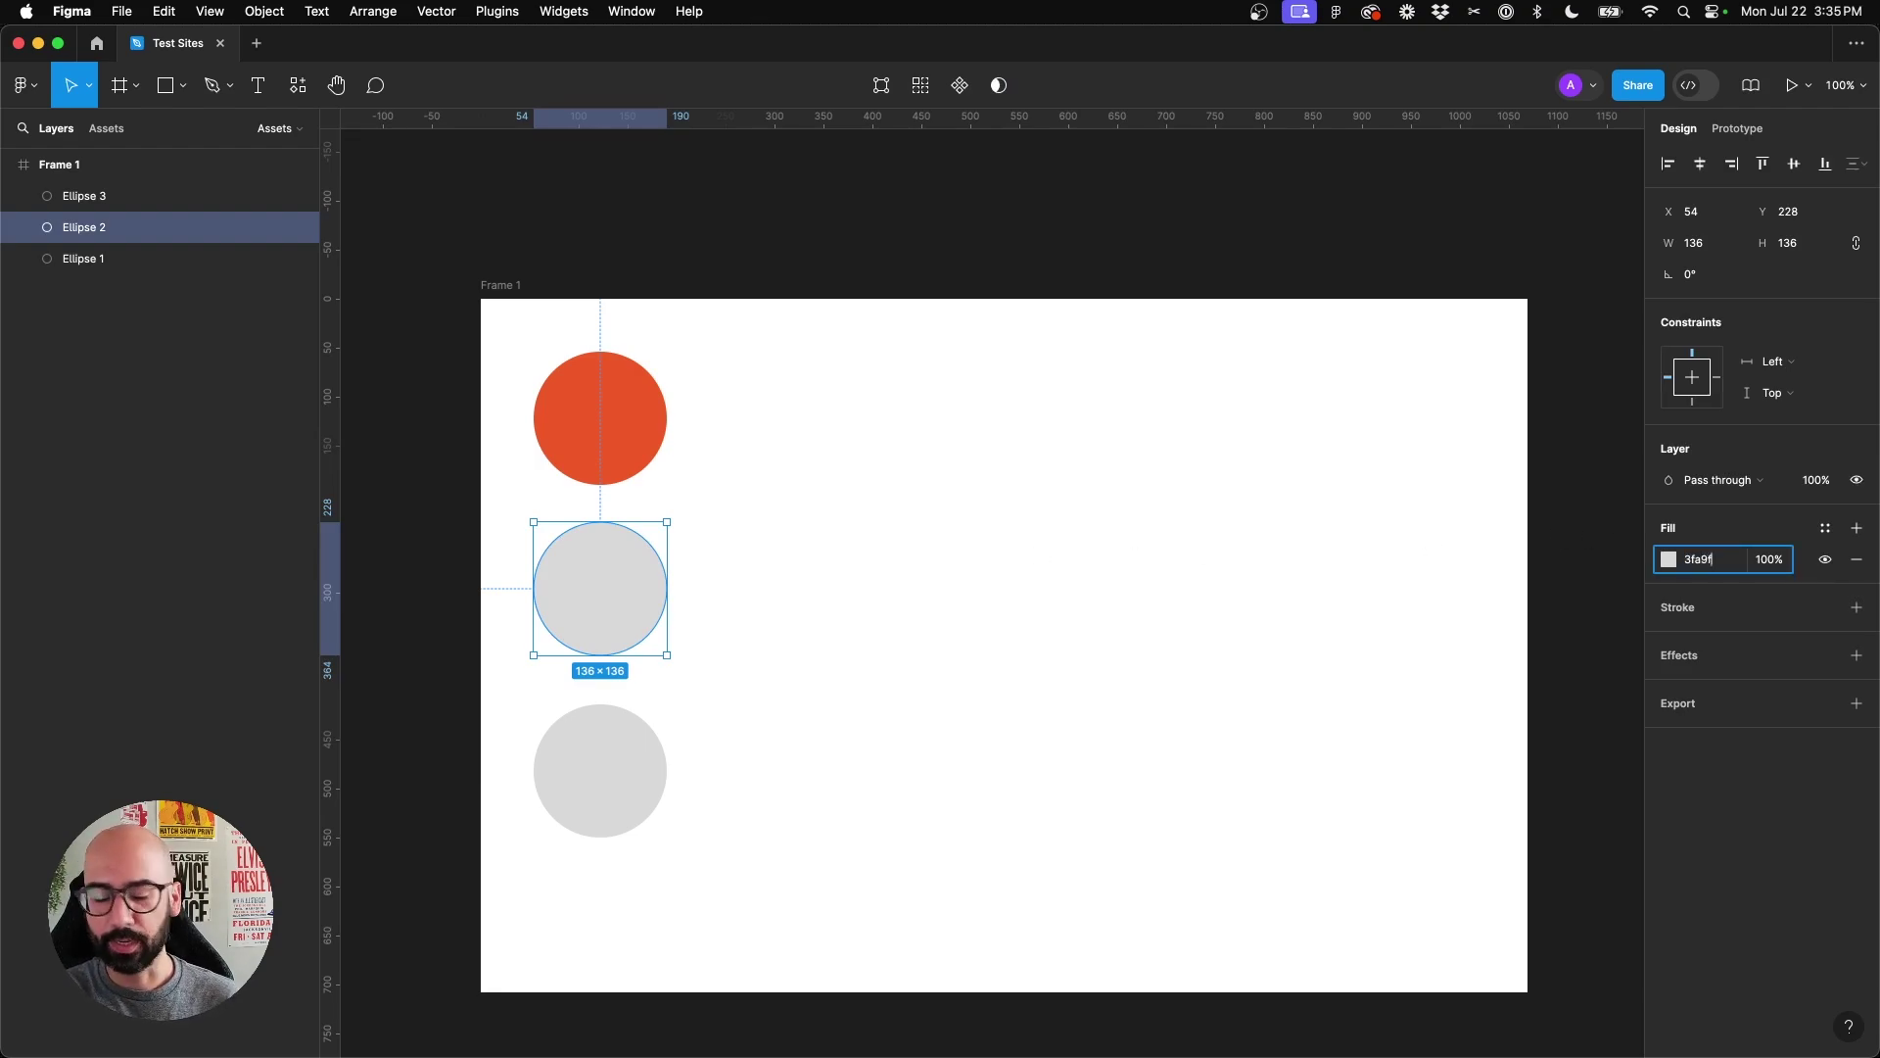
{"action": "key", "text": "Tab"}
{"action": "left_click", "coordinate": [894, 714]}
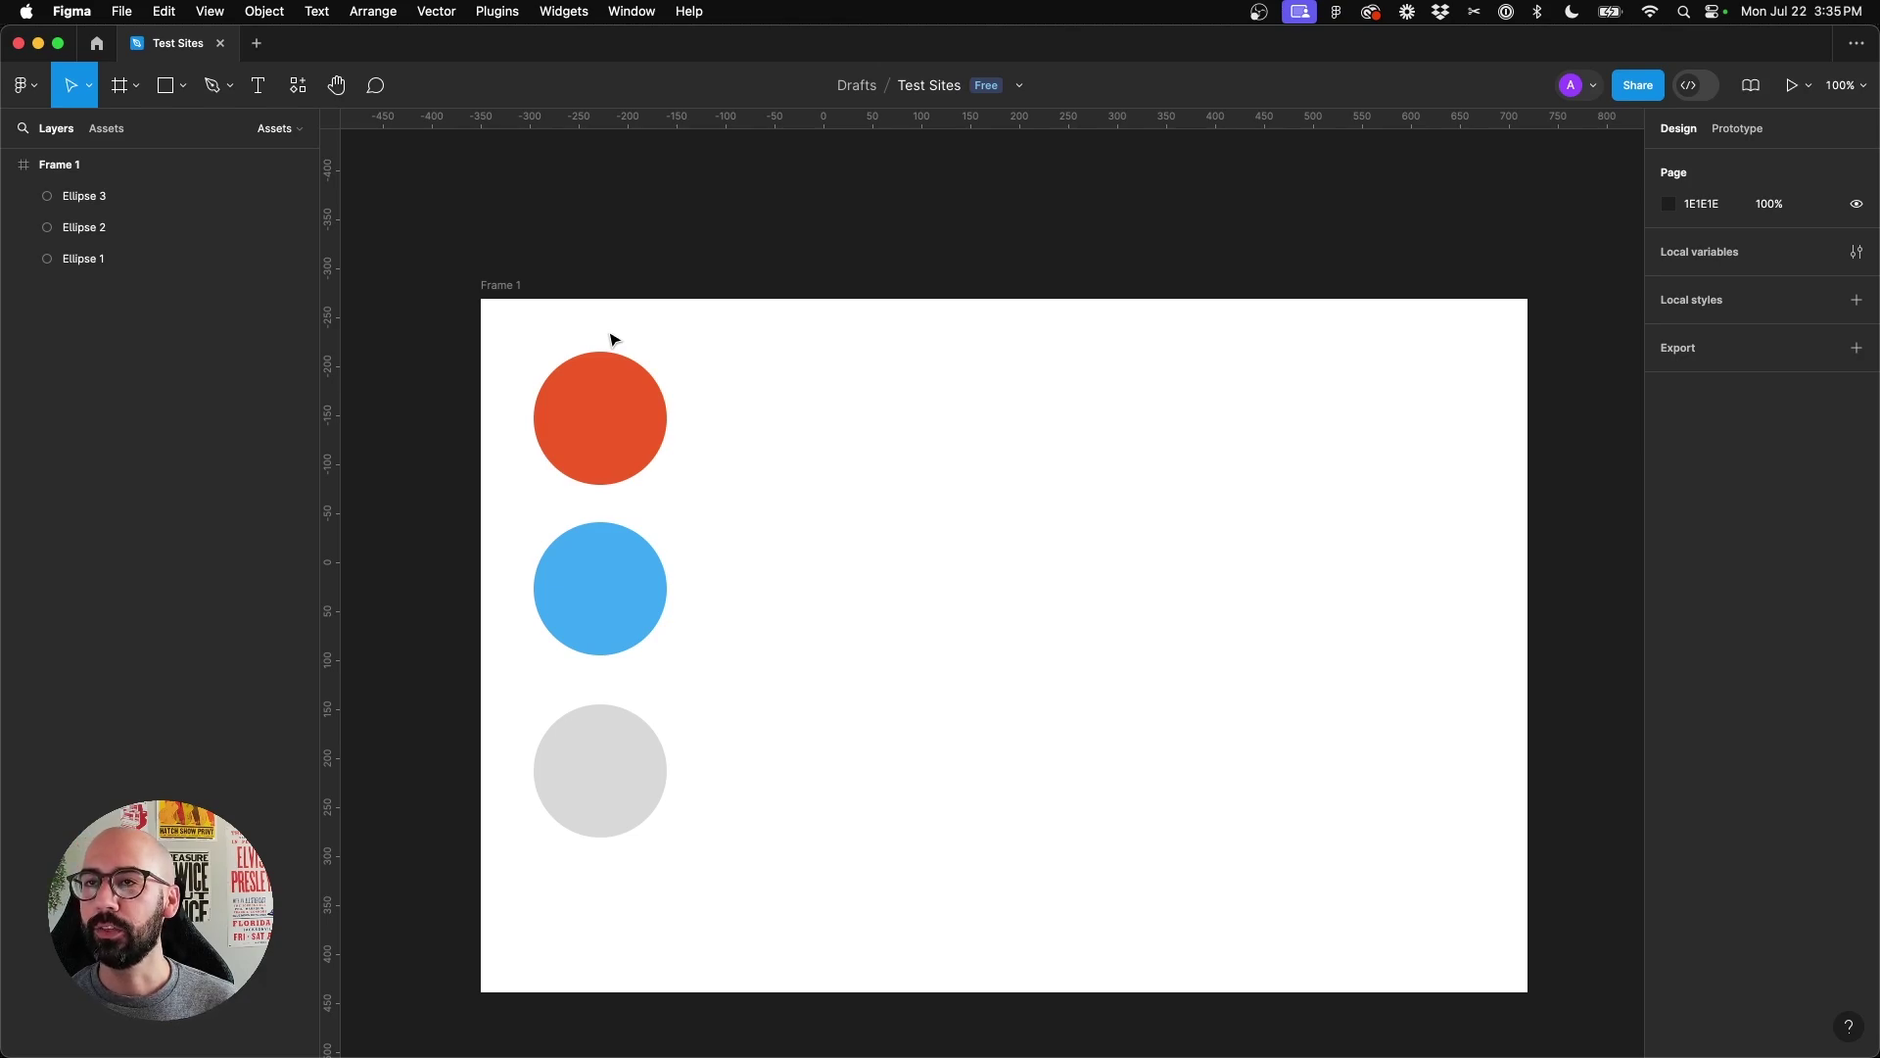
{"action": "key", "text": "ctrl+Up"}
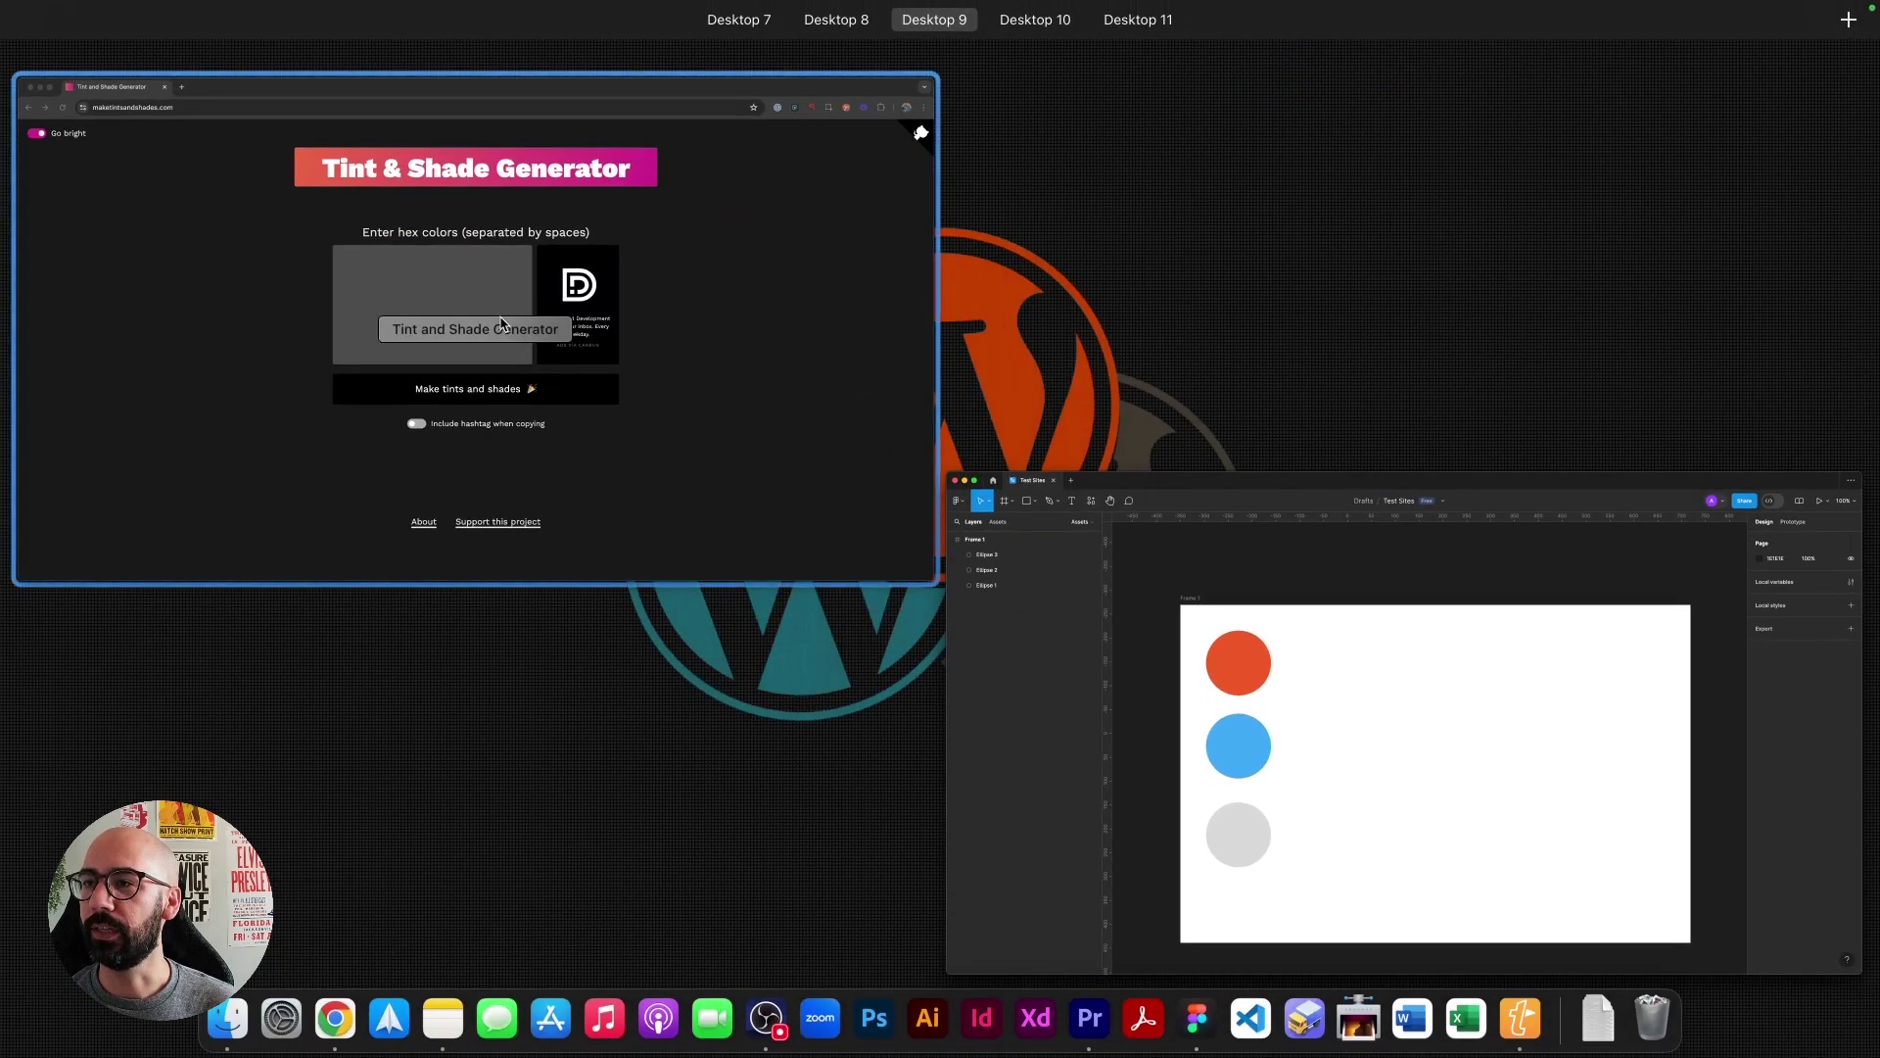
Generate tints and shades for #f15a26 and copy the 792d13 shade
{"action": "left_click", "coordinate": [501, 323]}
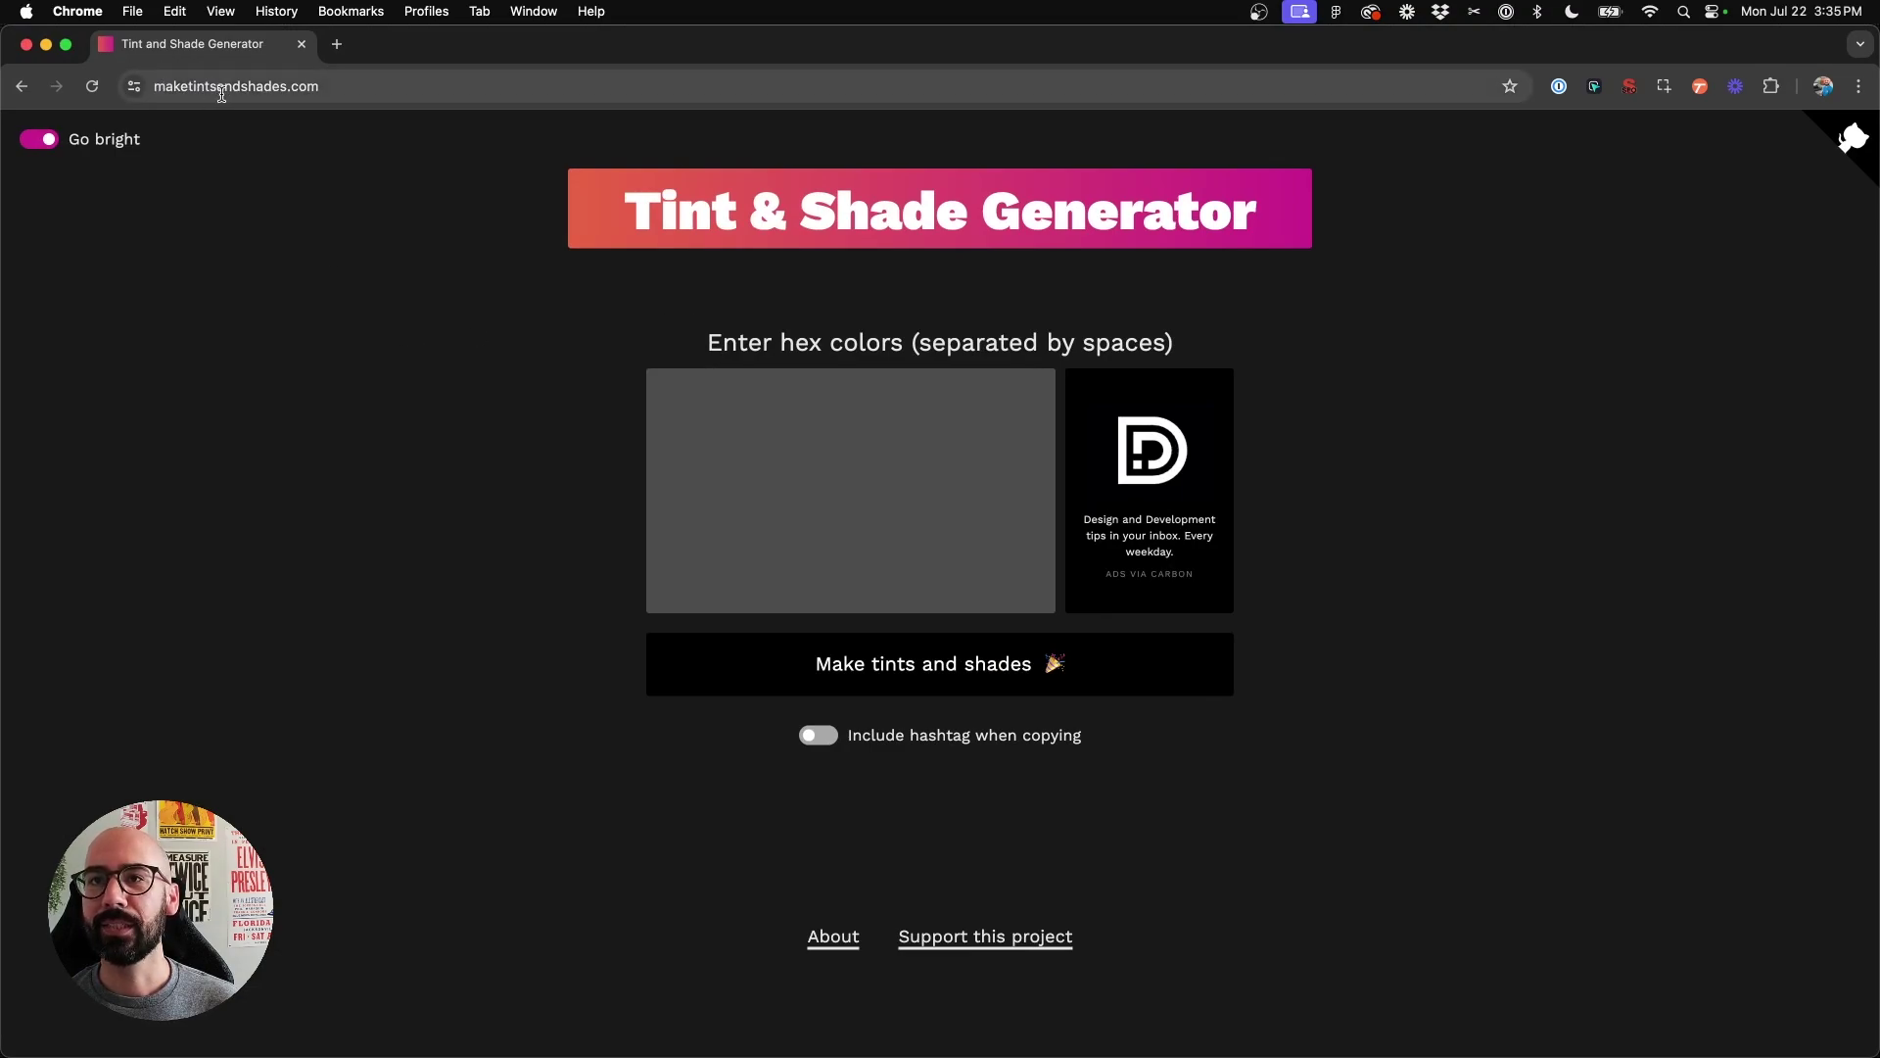
{"action": "left_click", "coordinate": [851, 508]}
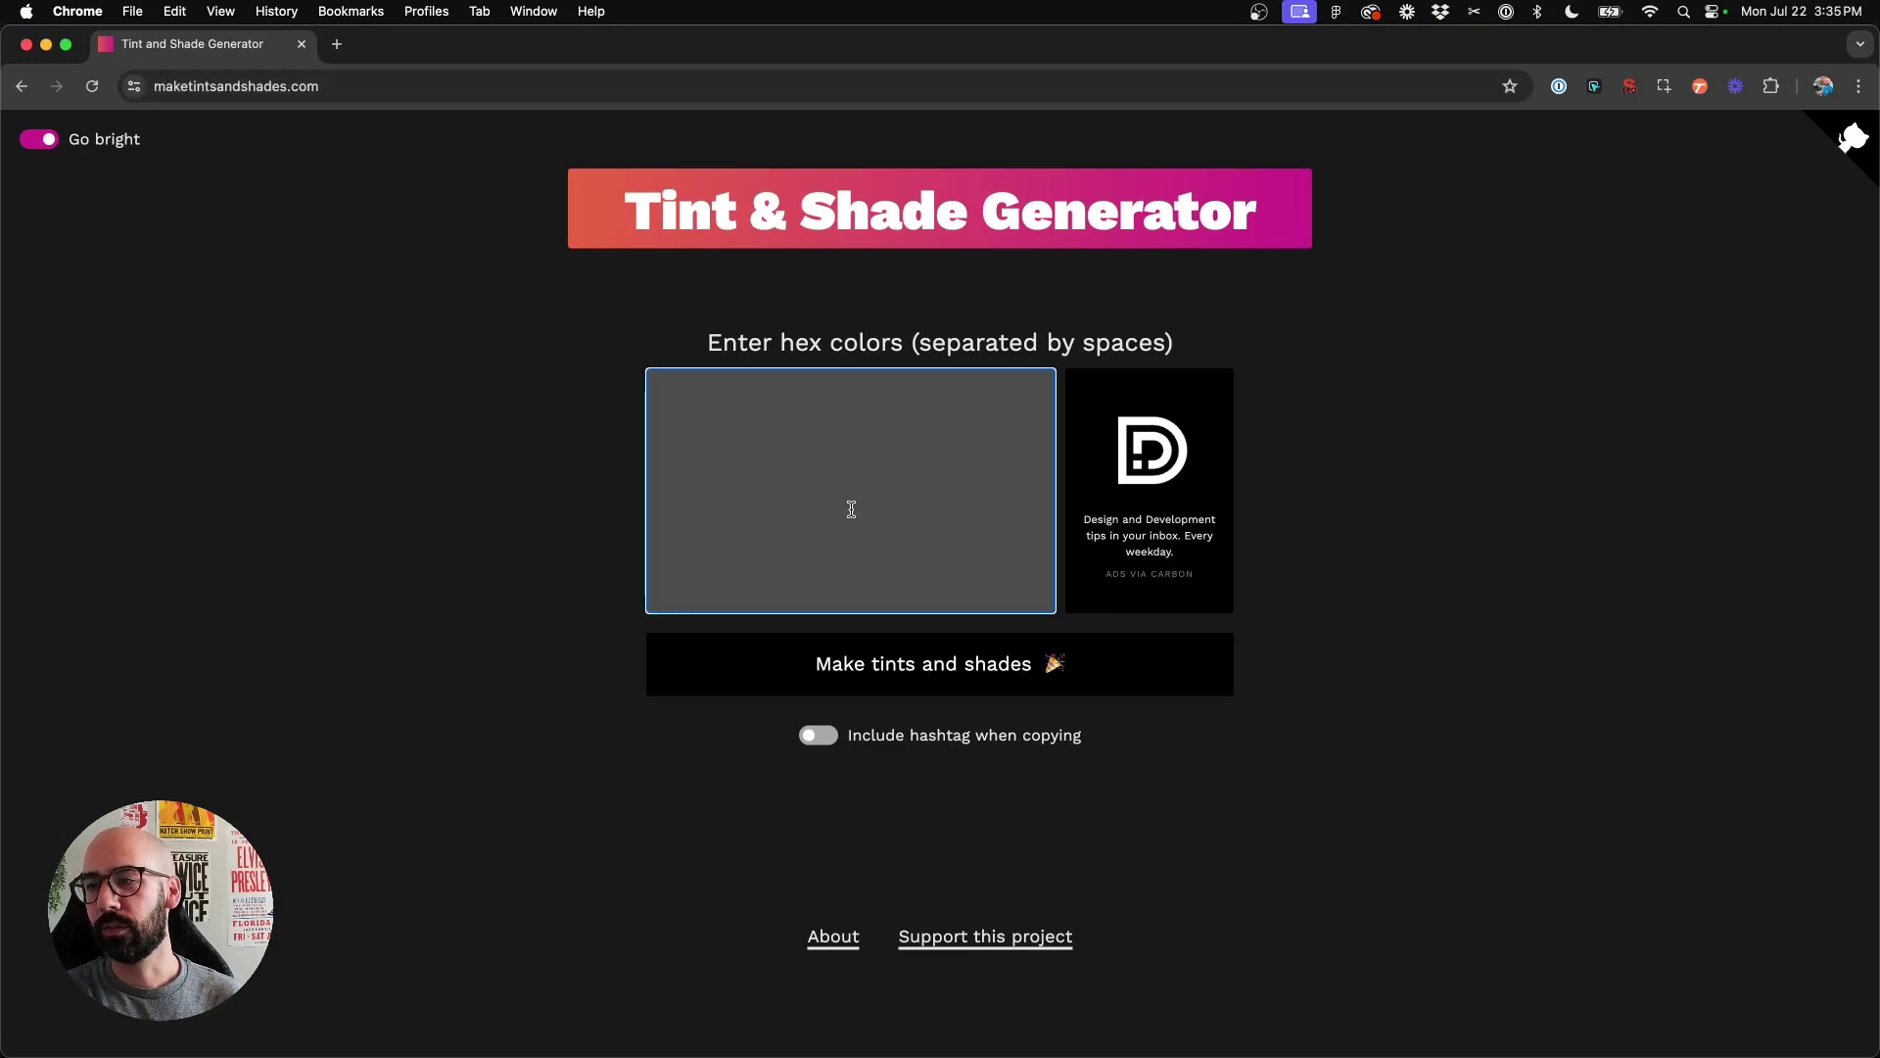
{"action": "type", "text": "#f"}
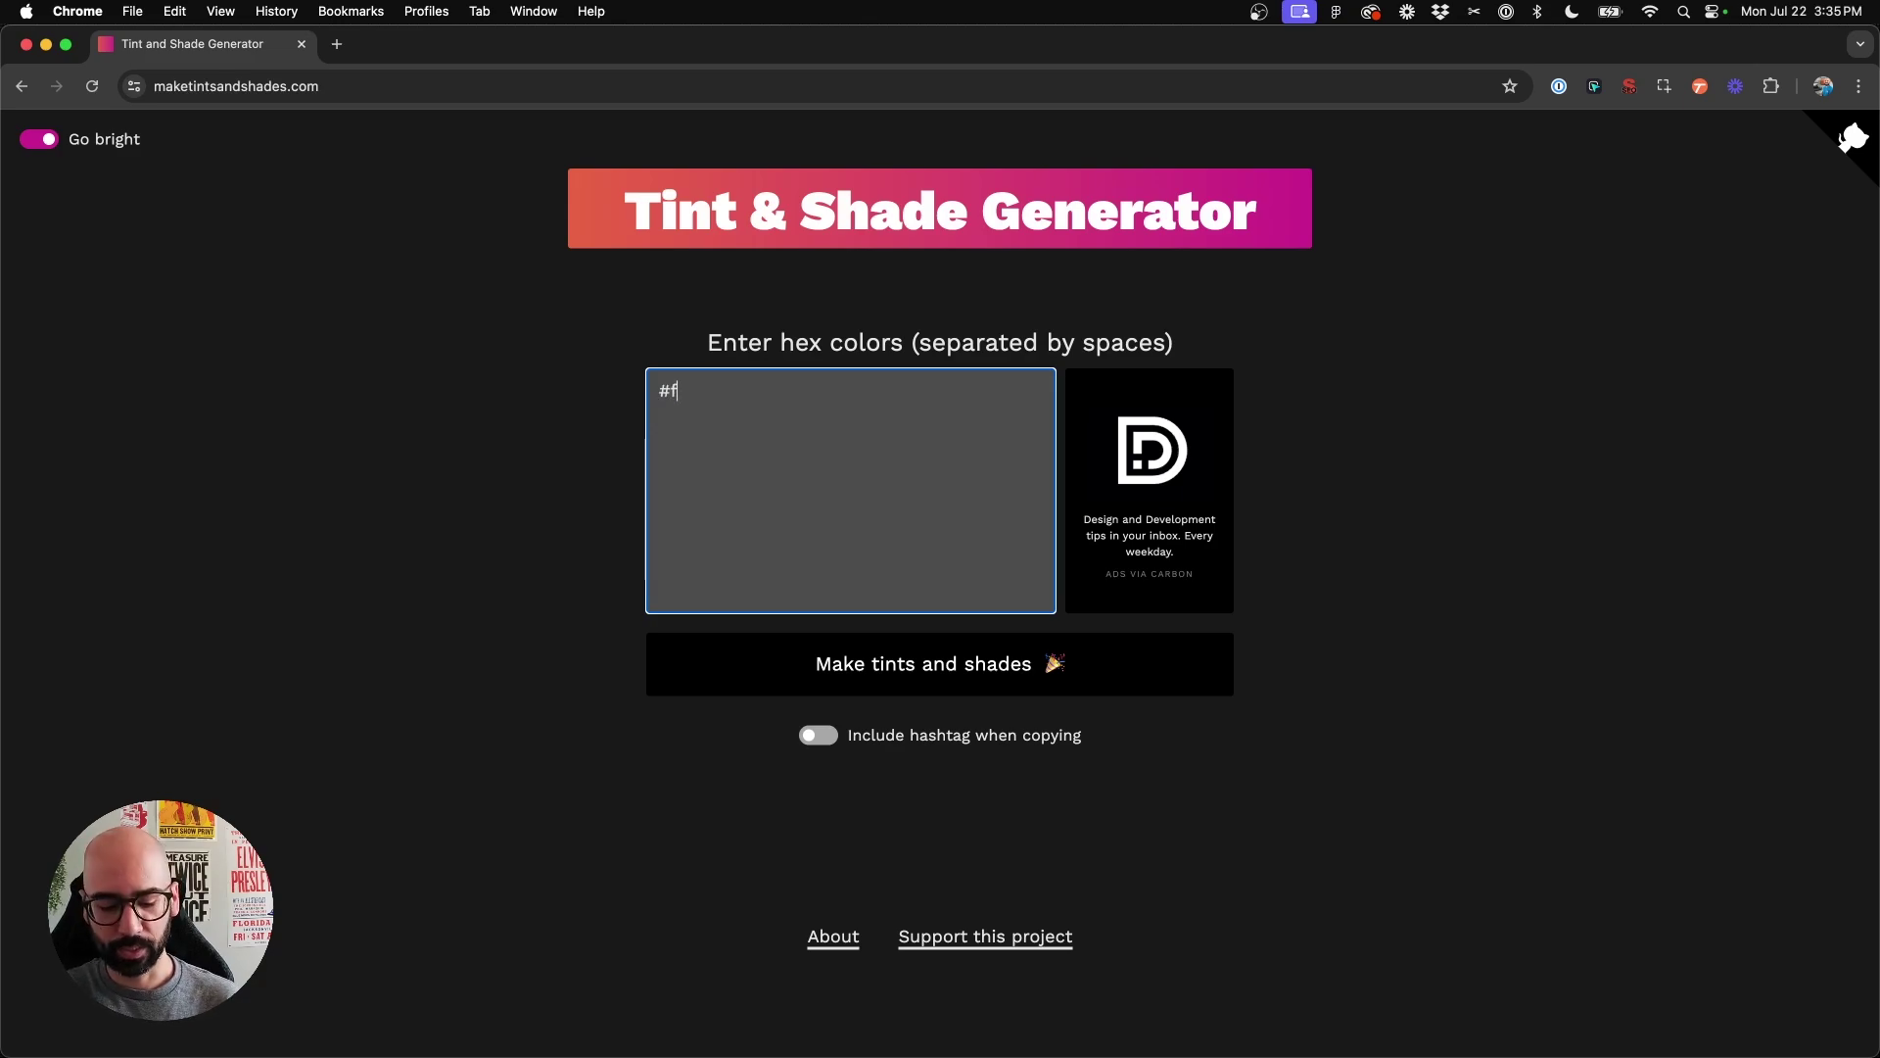
{"action": "type", "text": "15a26"}
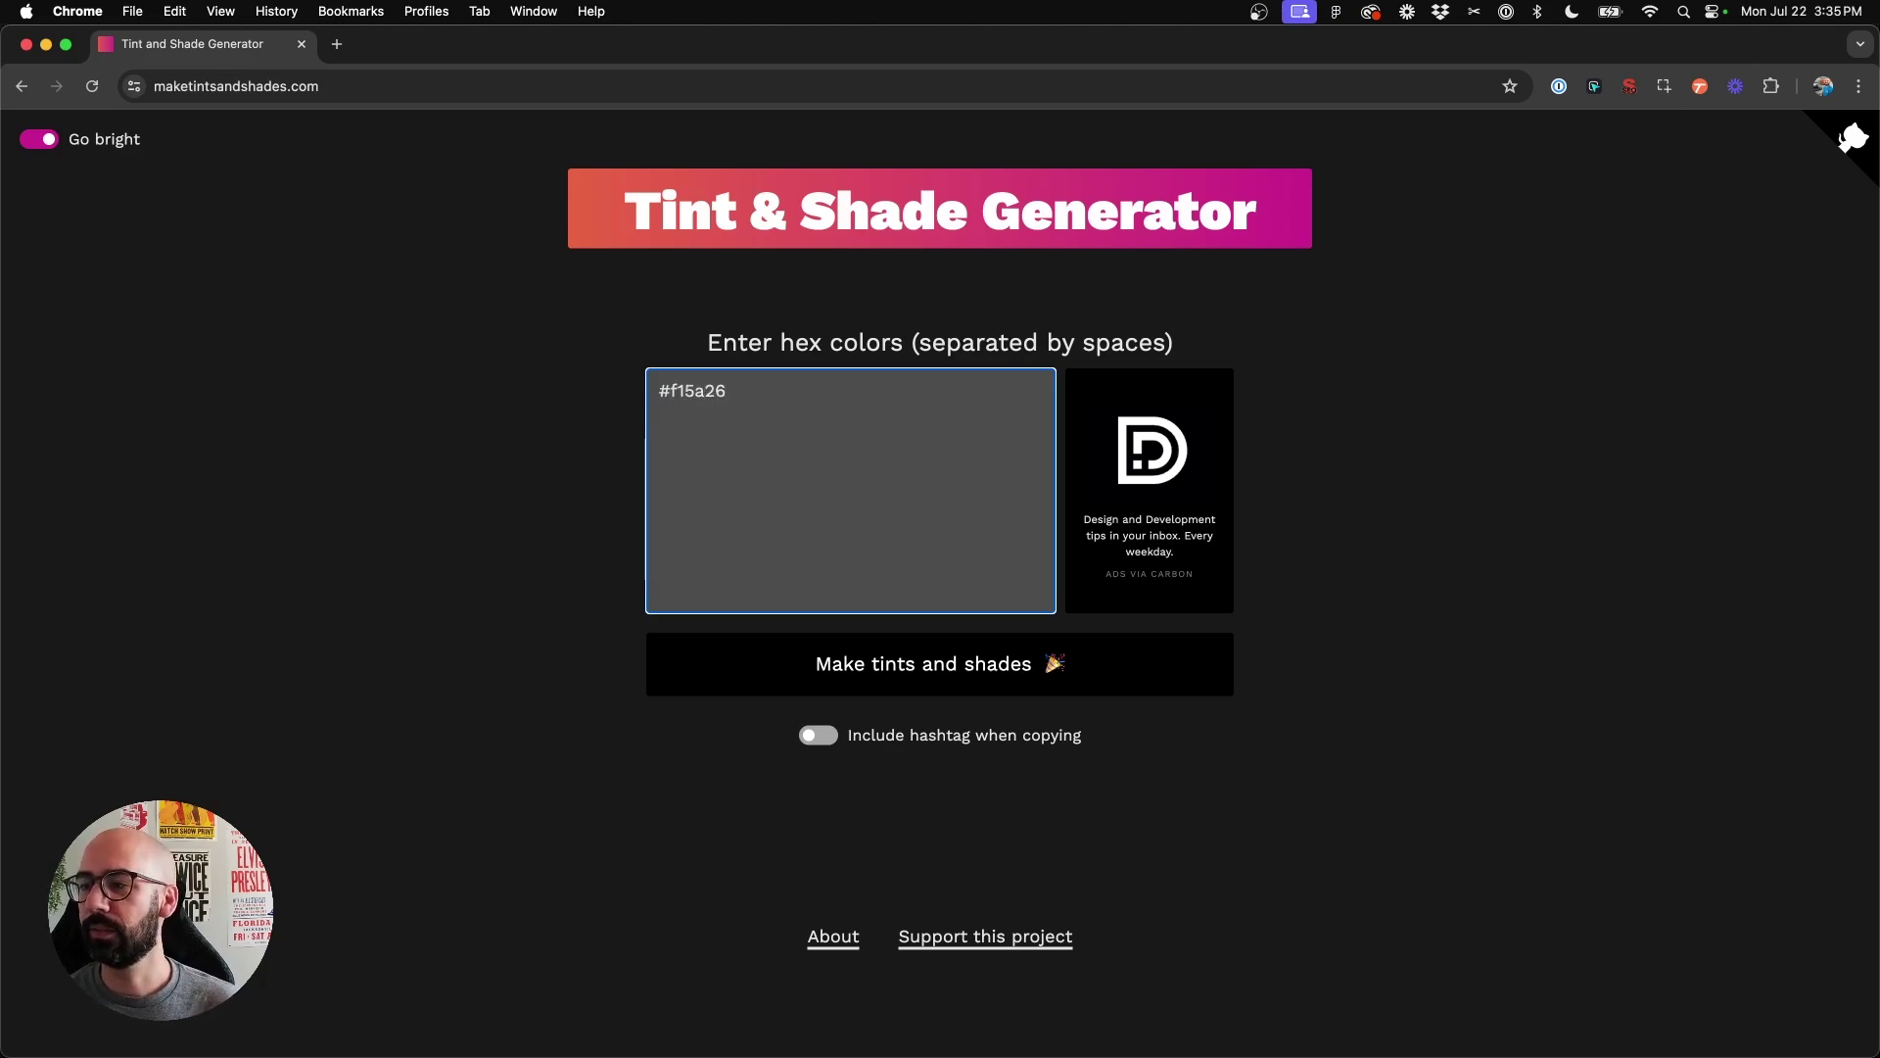
{"action": "left_click", "coordinate": [960, 672]}
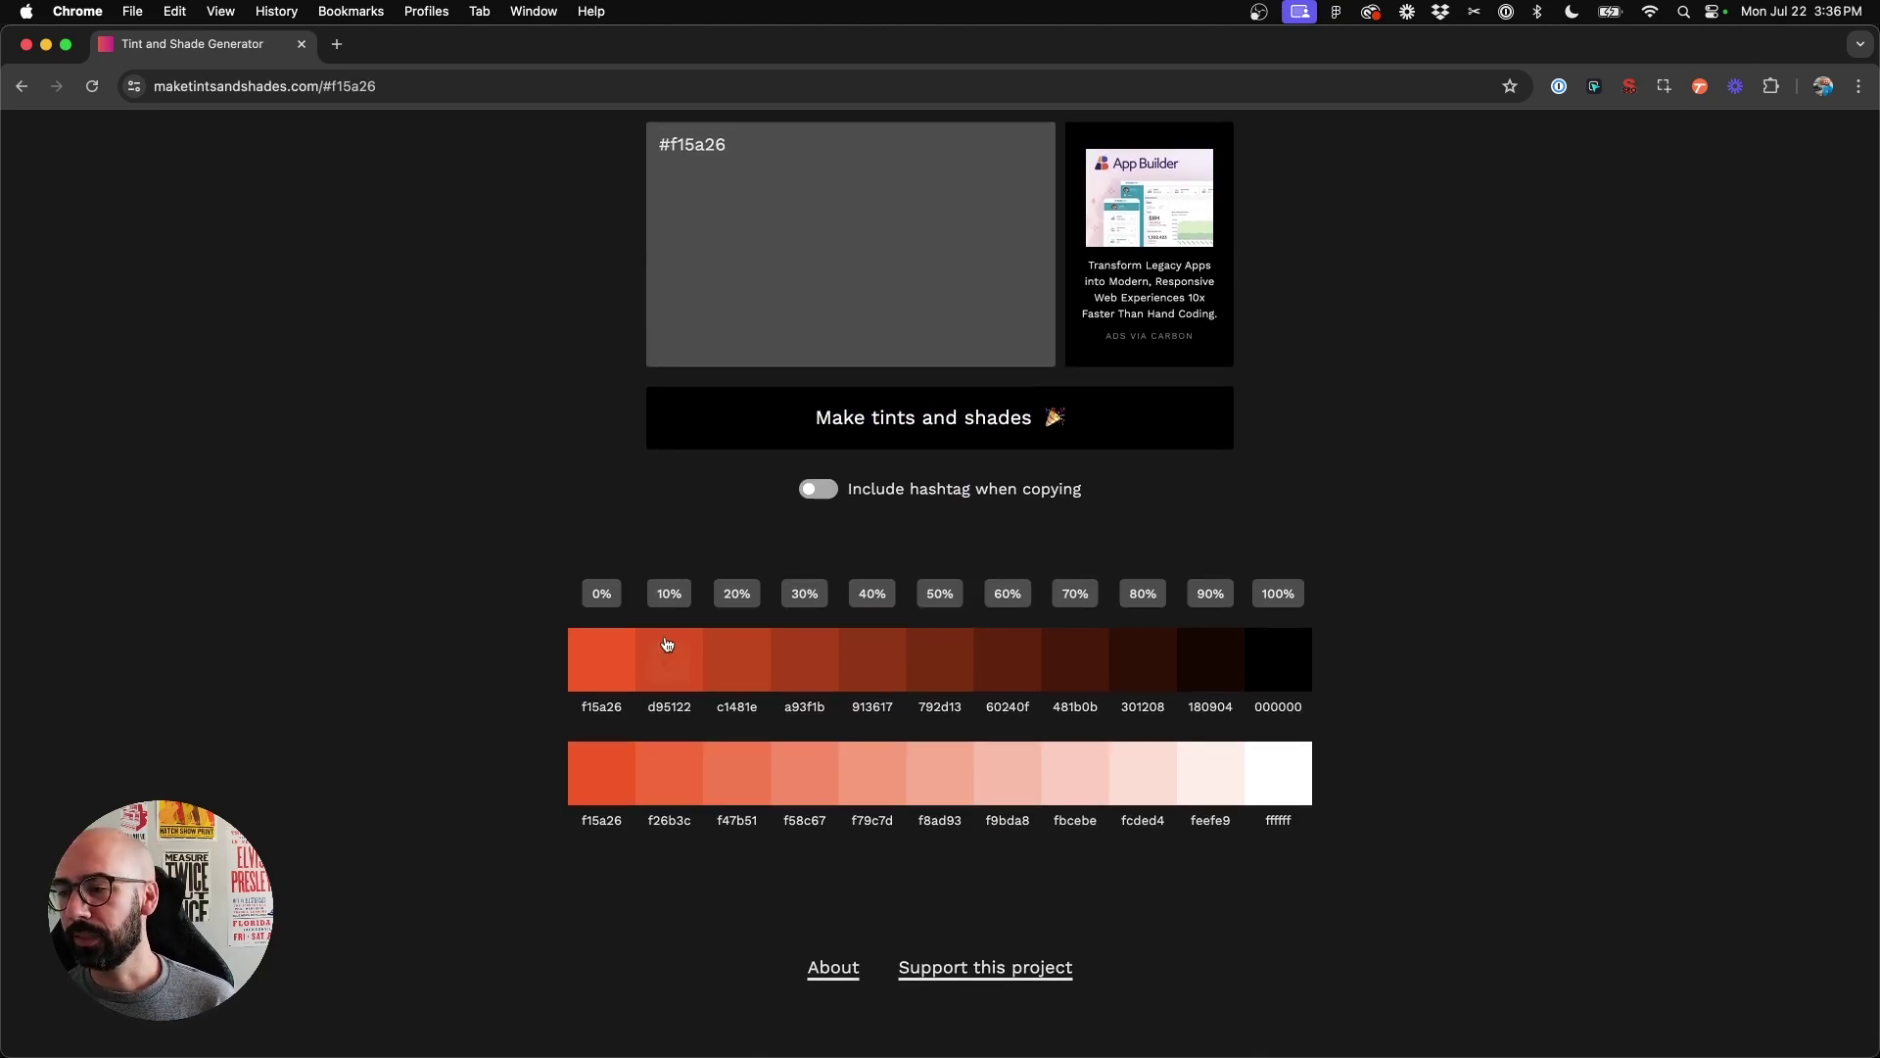
{"action": "mouse_move", "coordinate": [801, 663]}
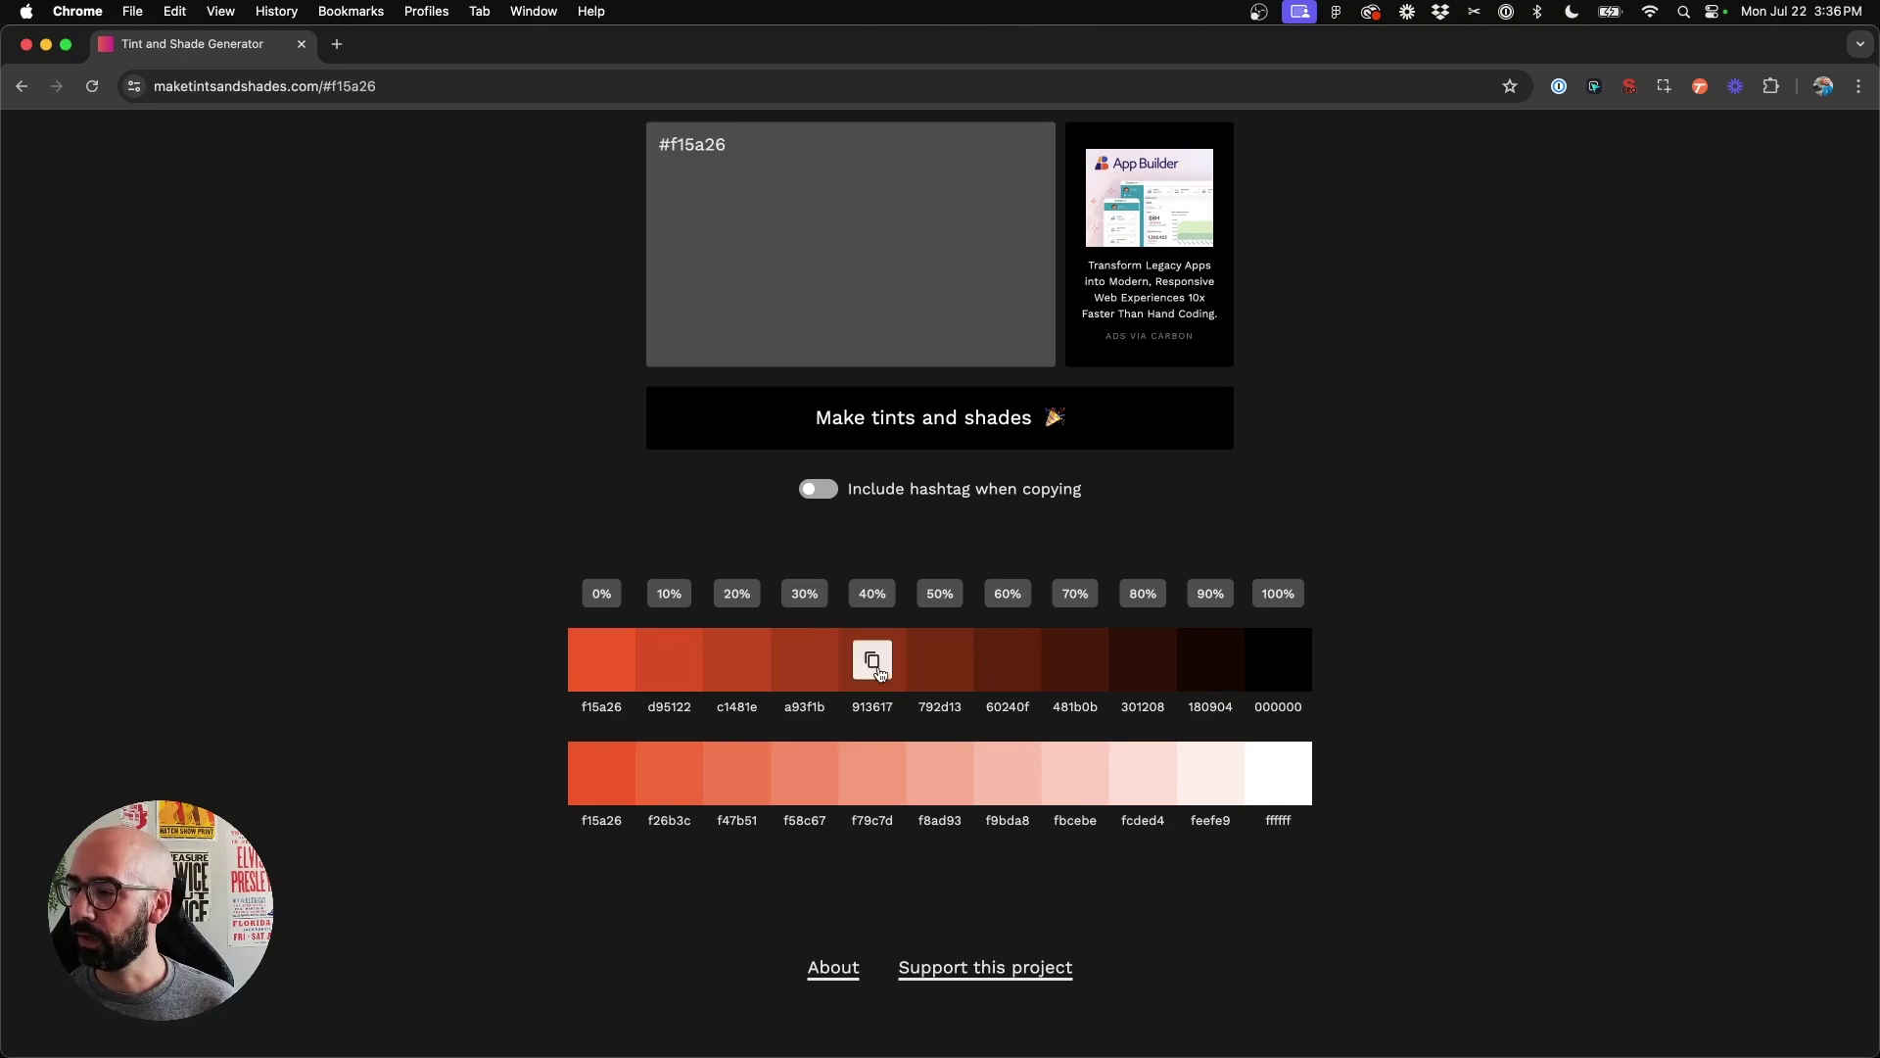
{"action": "left_click", "coordinate": [942, 663]}
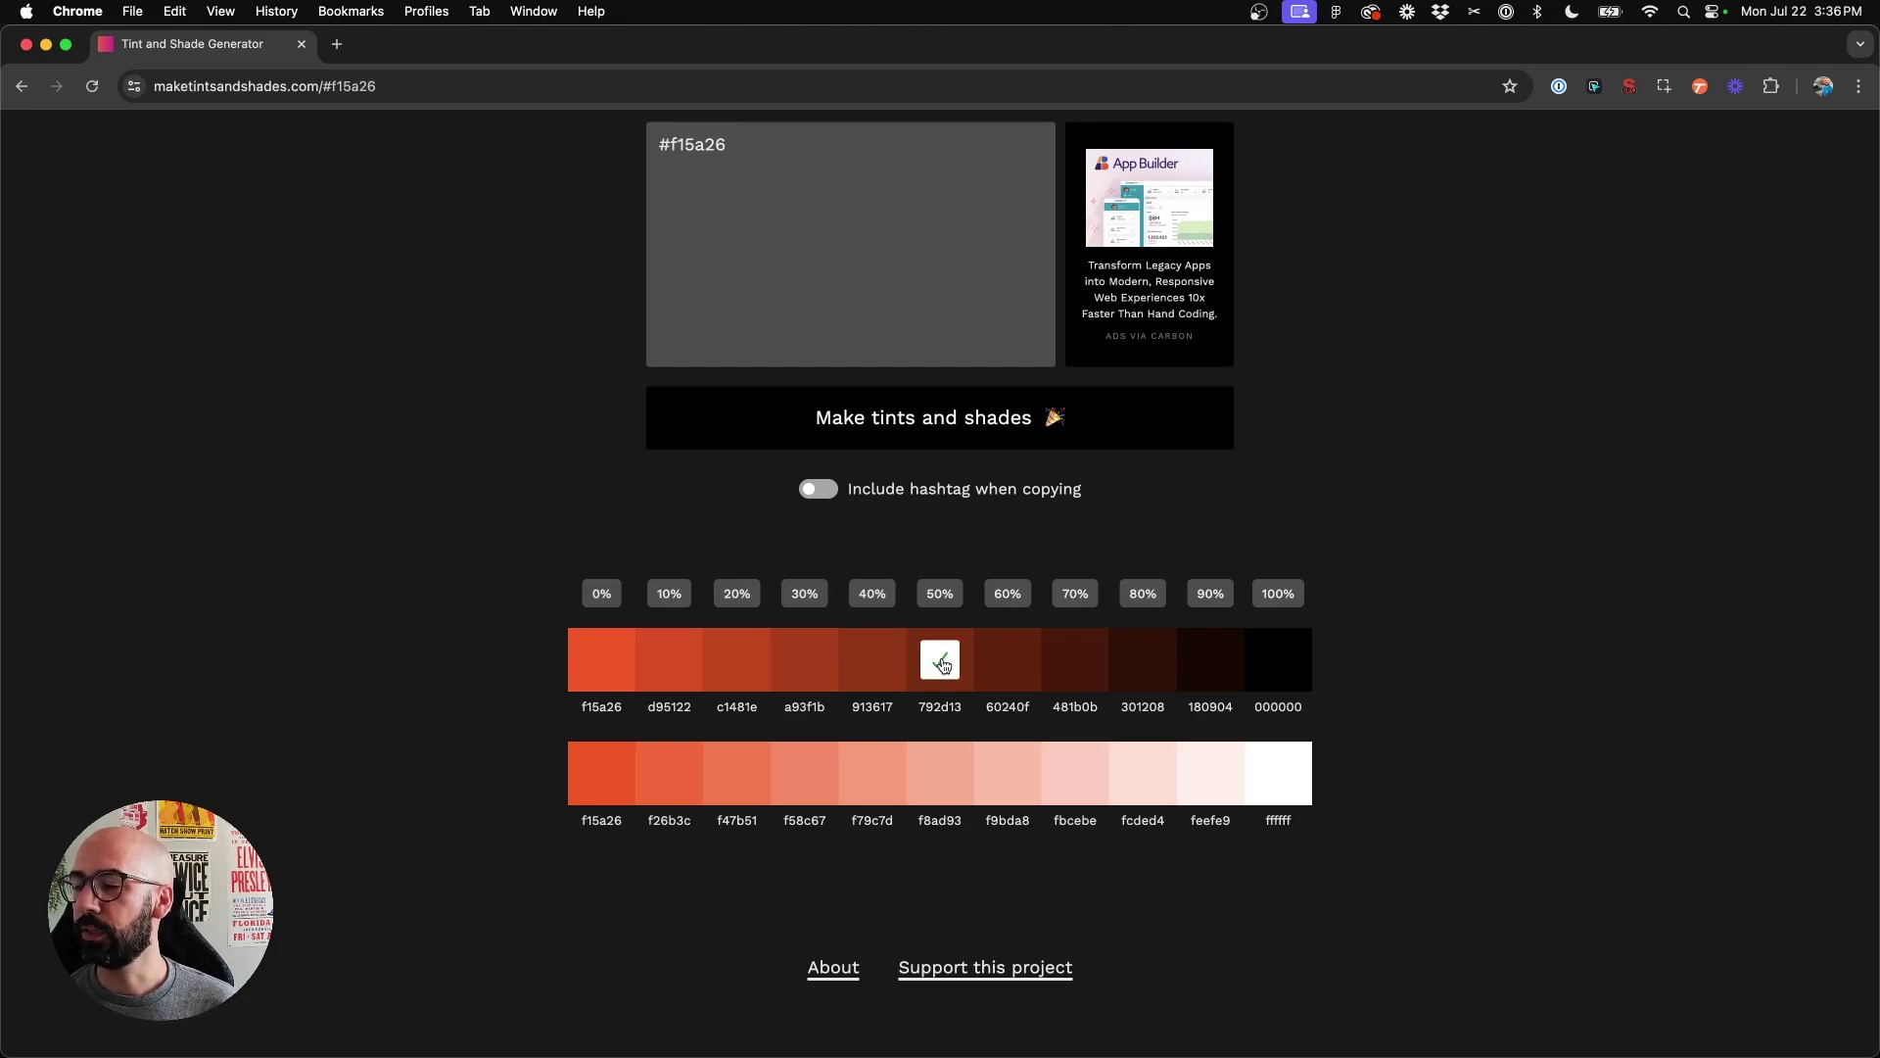
{"action": "key", "text": "ctrl+Up"}
Duplicate the orange-red circle to its right and fill the copy dark red 792D13
{"action": "left_click", "coordinate": [531, 370]}
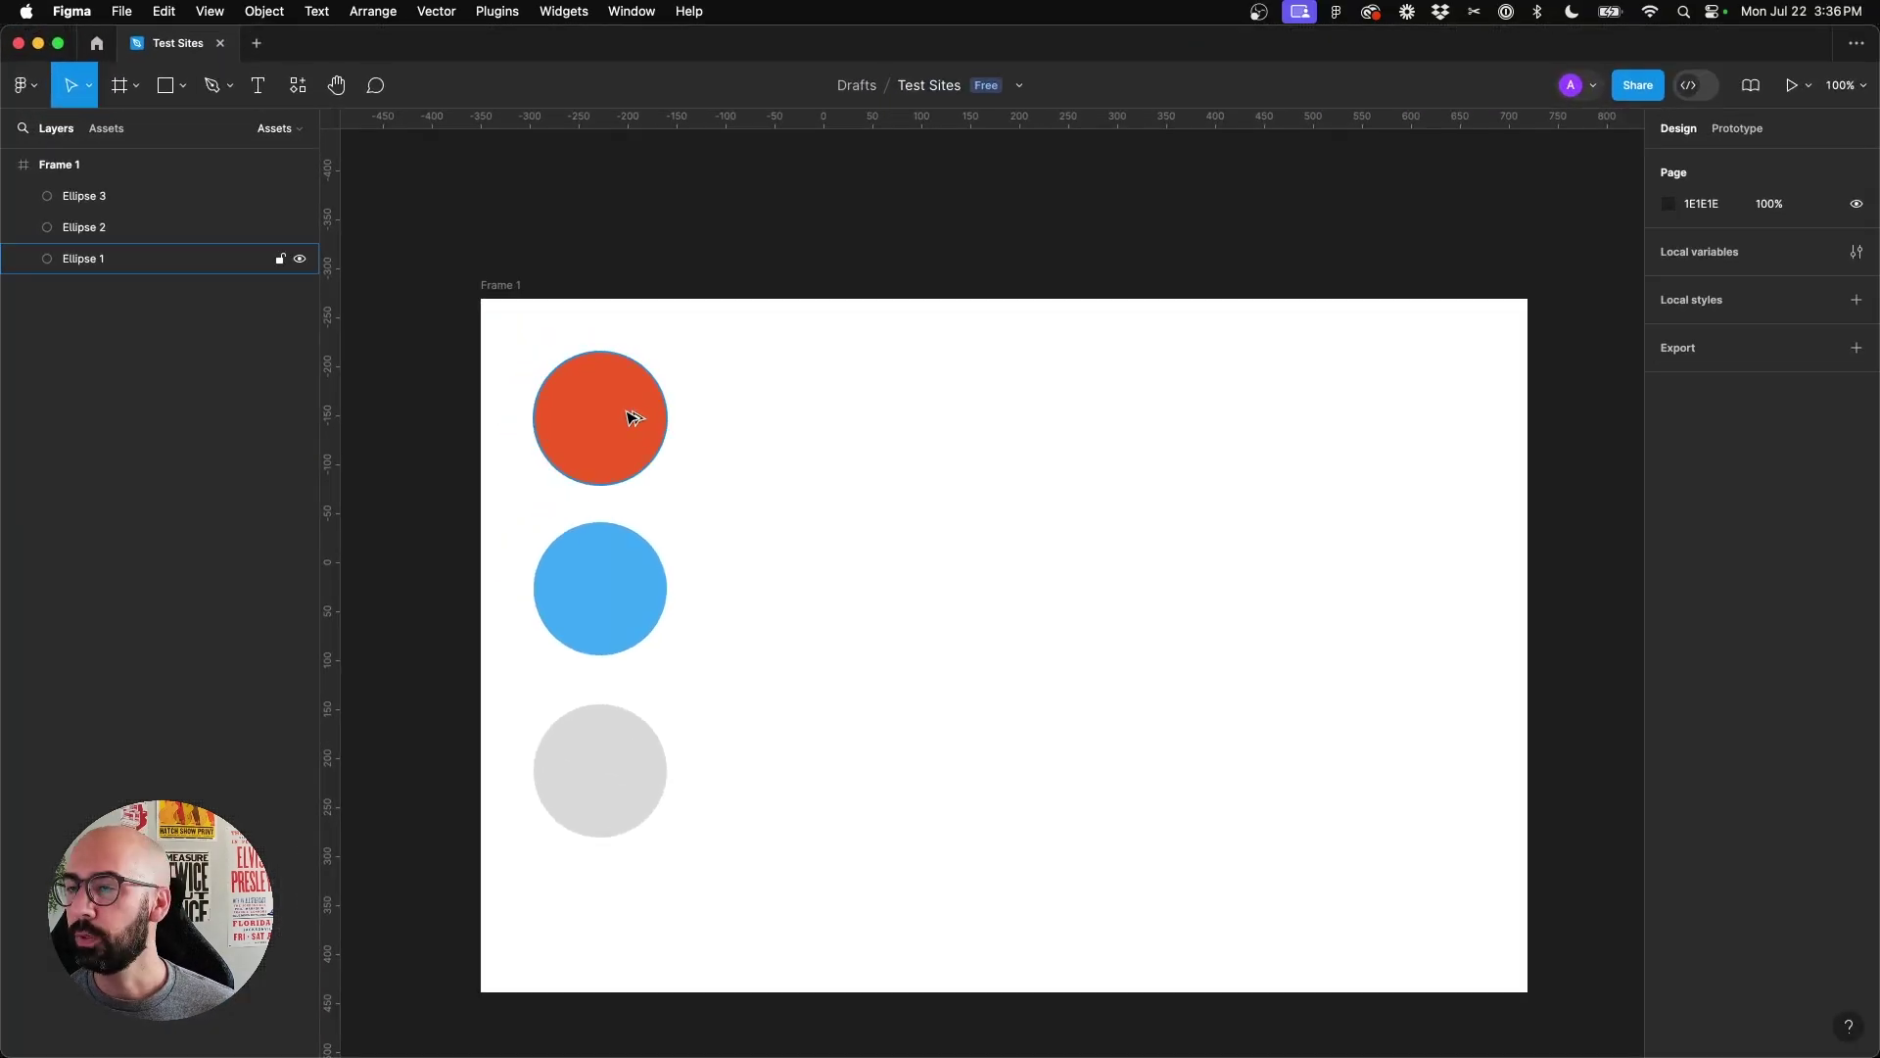
{"action": "left_click_drag", "start_coordinate": [634, 418], "coordinate": [814, 425]}
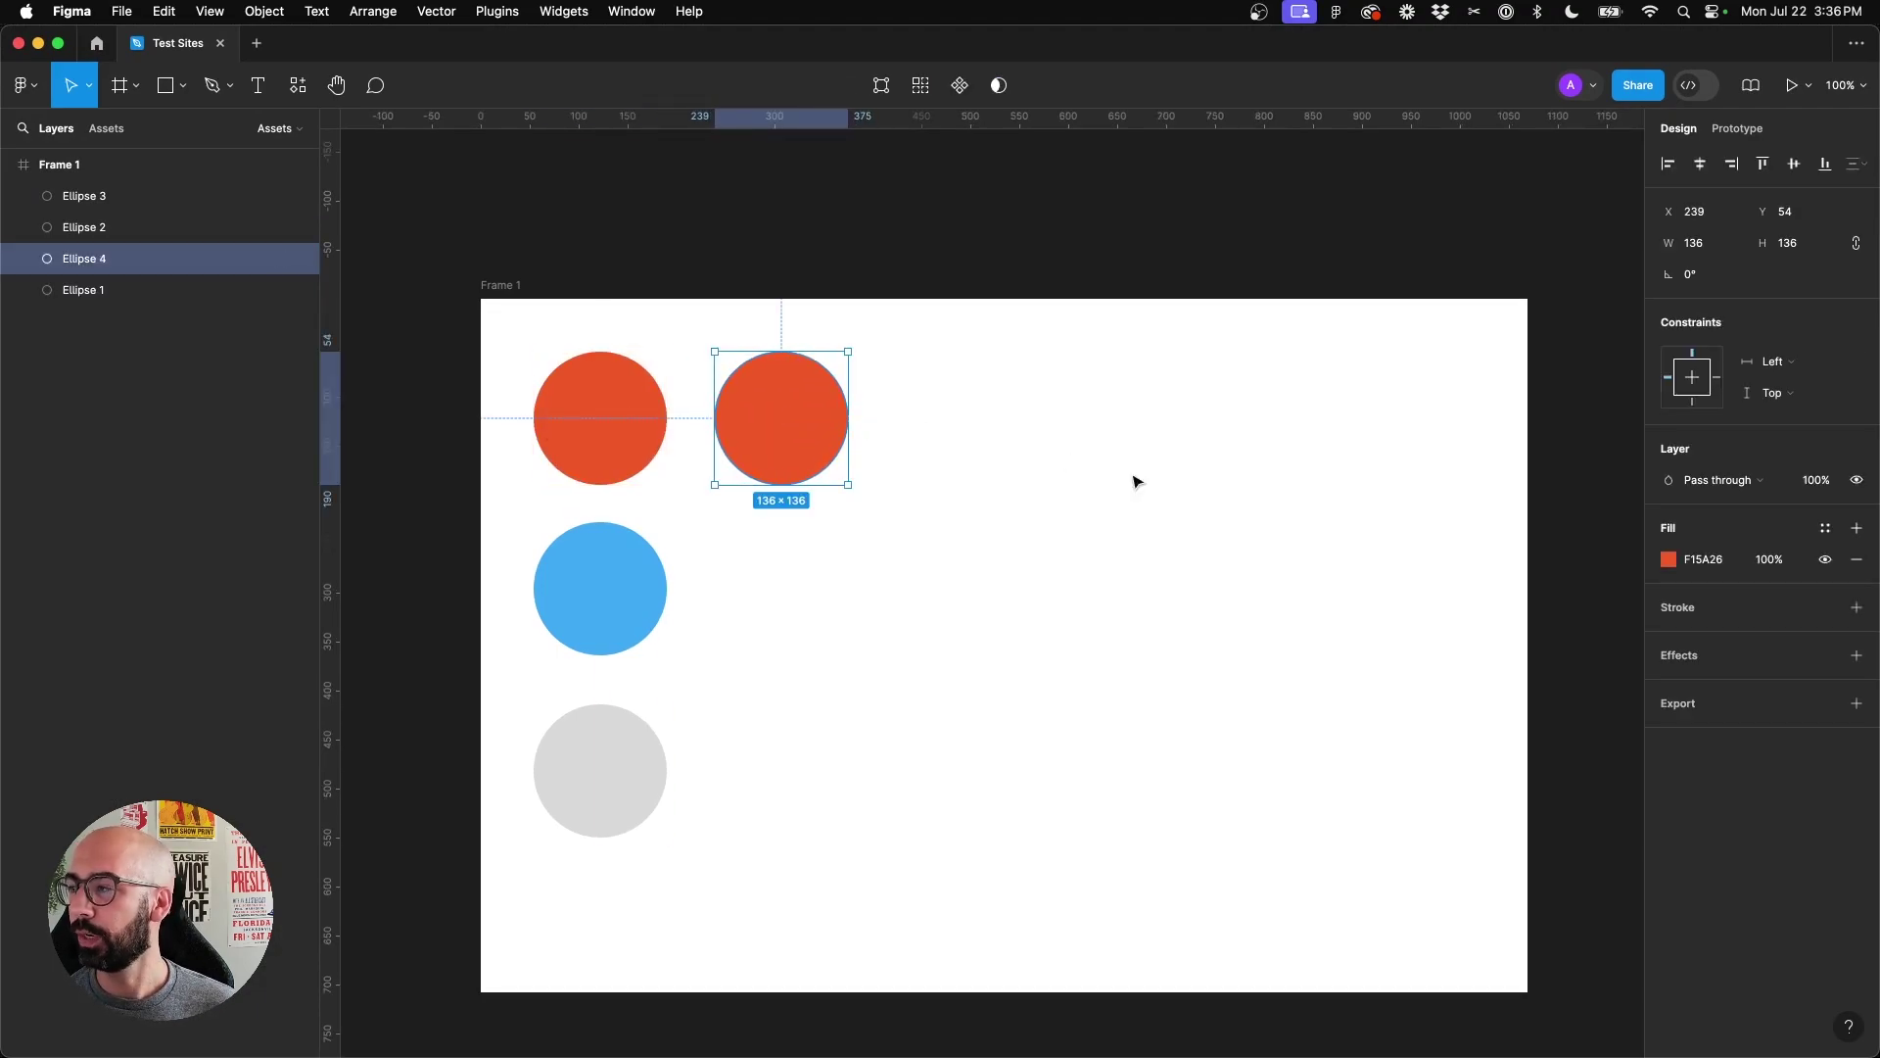
{"action": "left_click", "coordinate": [1699, 560]}
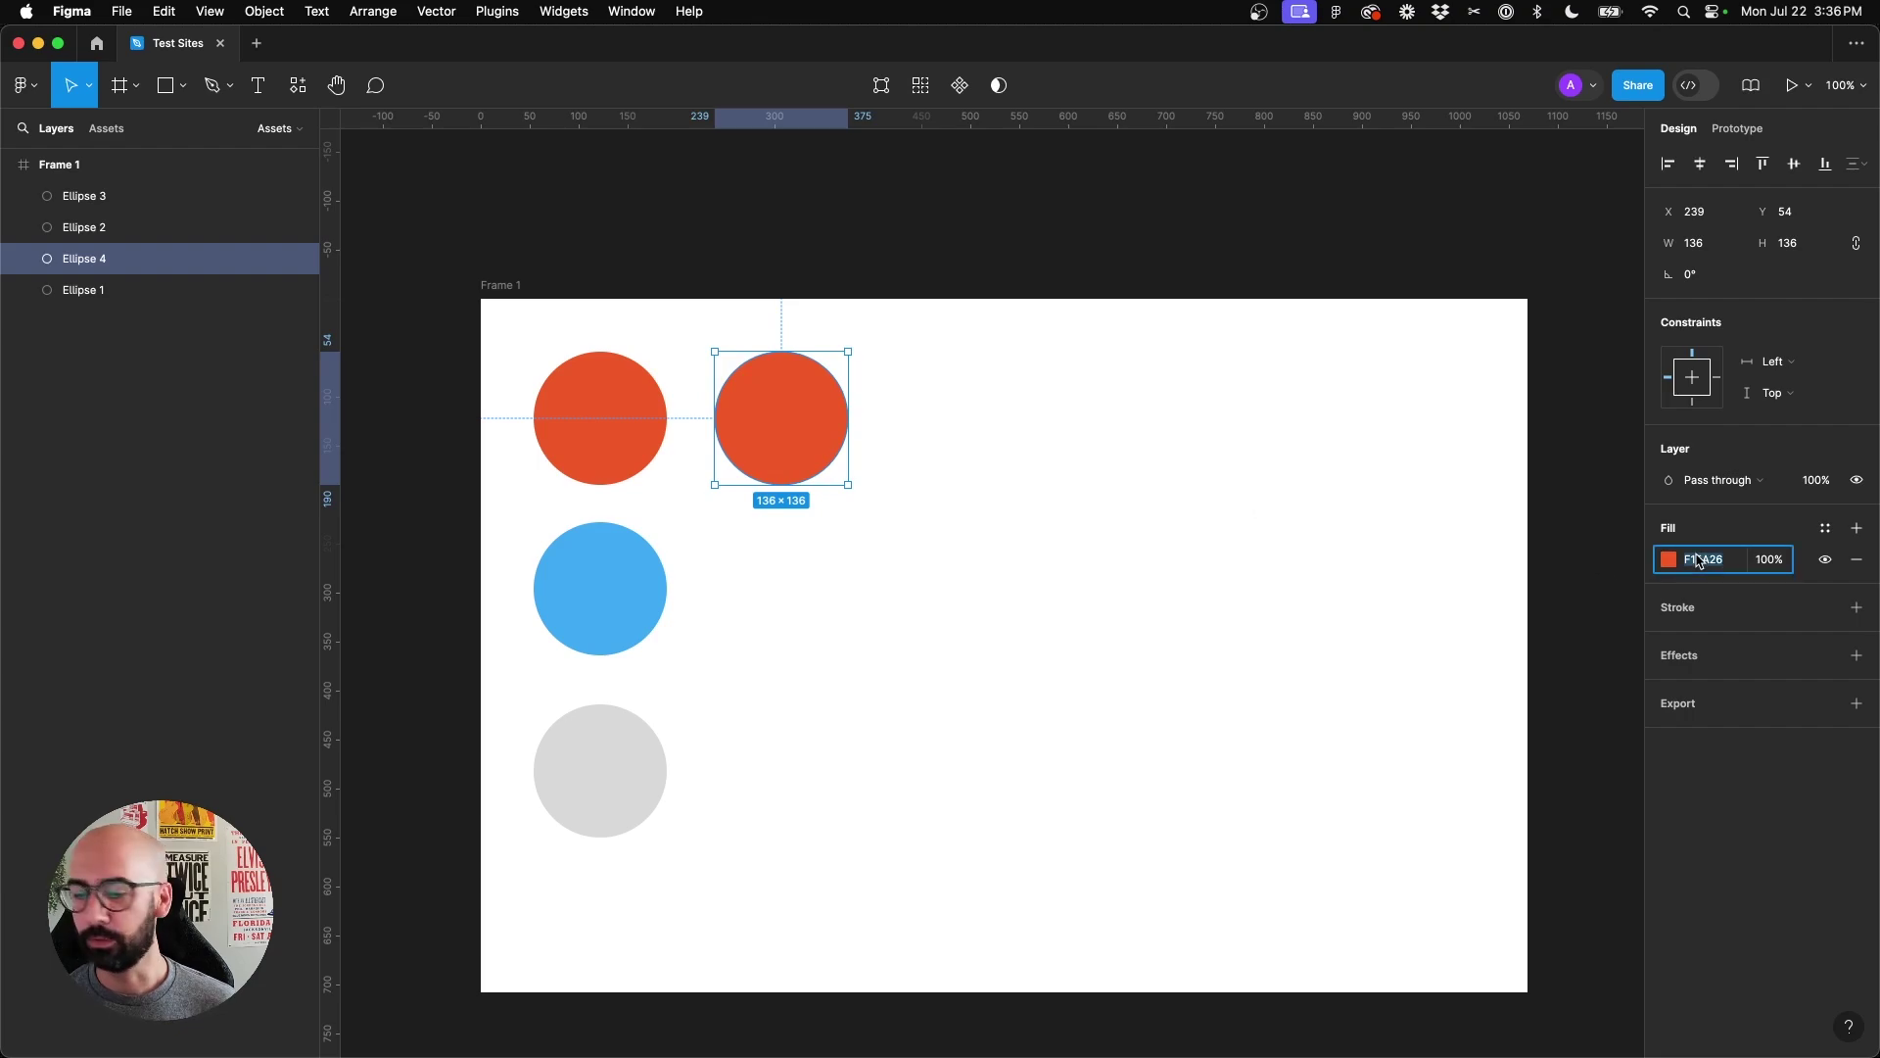
{"action": "type", "text": "79bd13"}
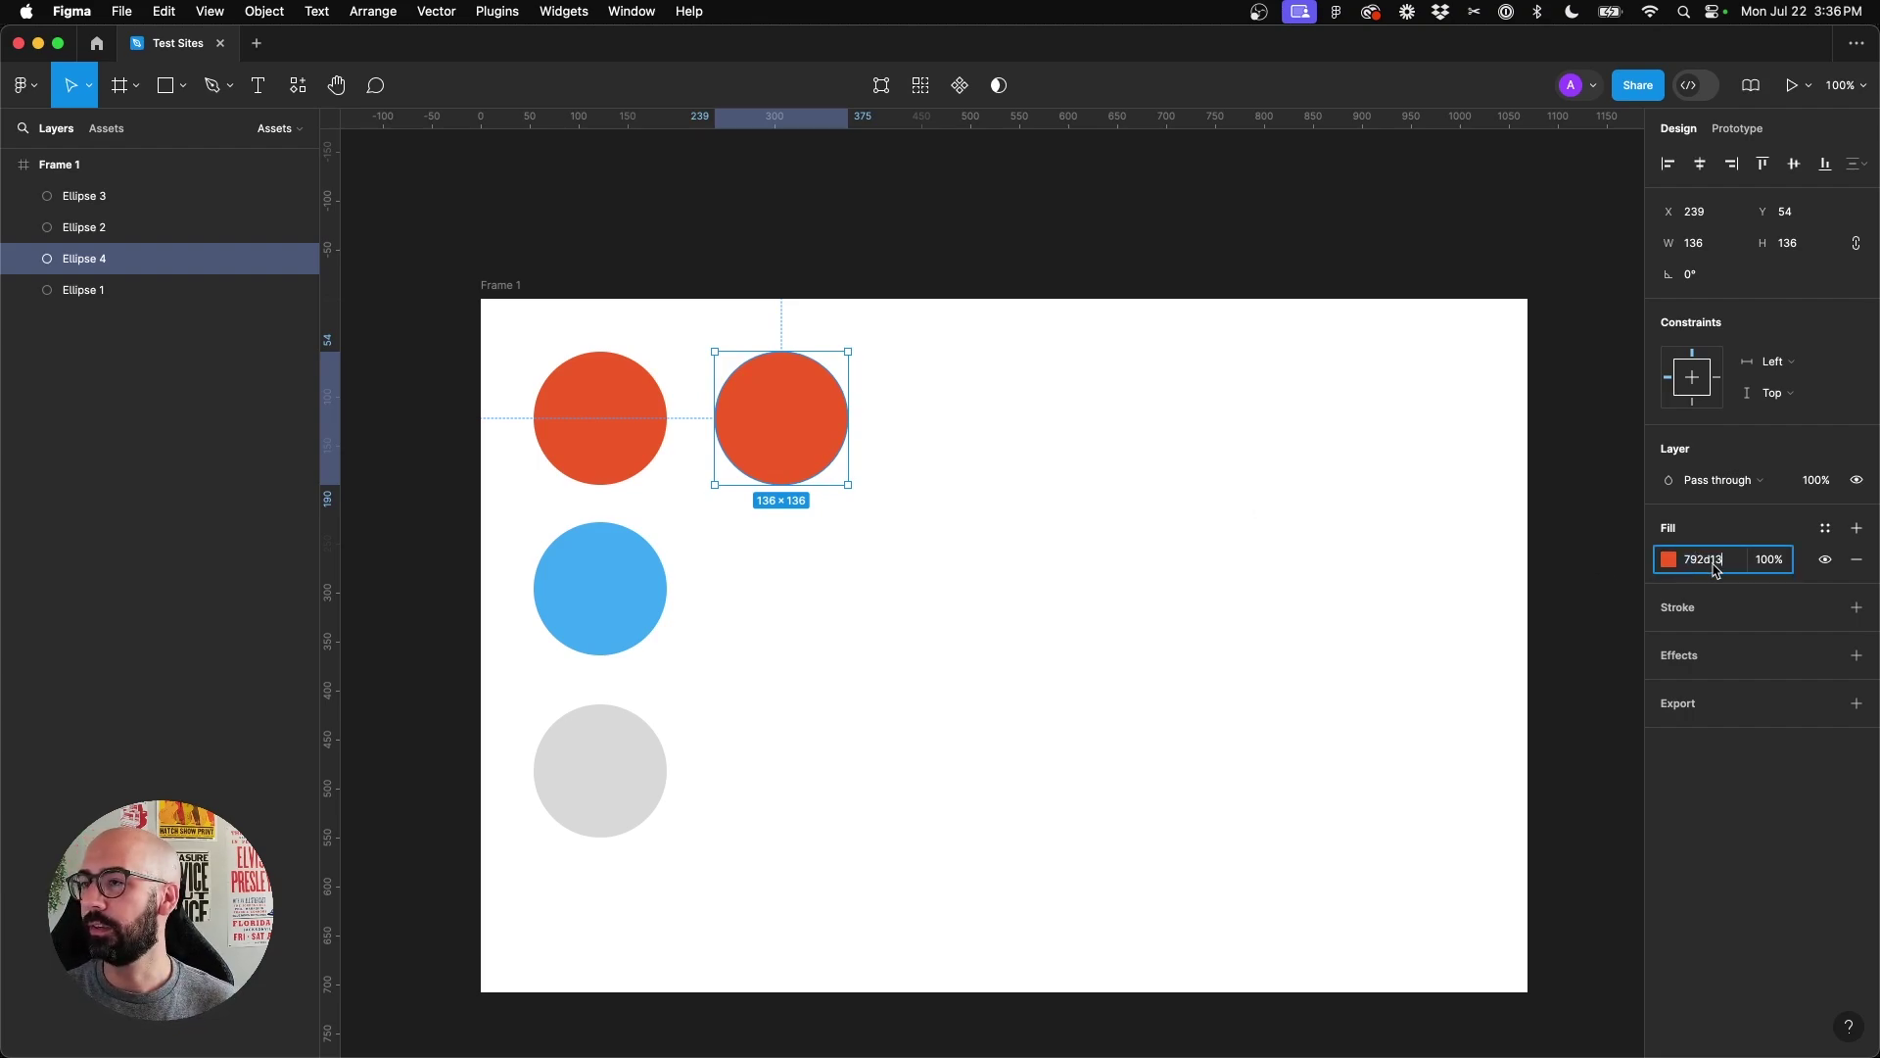
{"action": "key", "text": "Return"}
{"action": "key", "text": "Escape"}
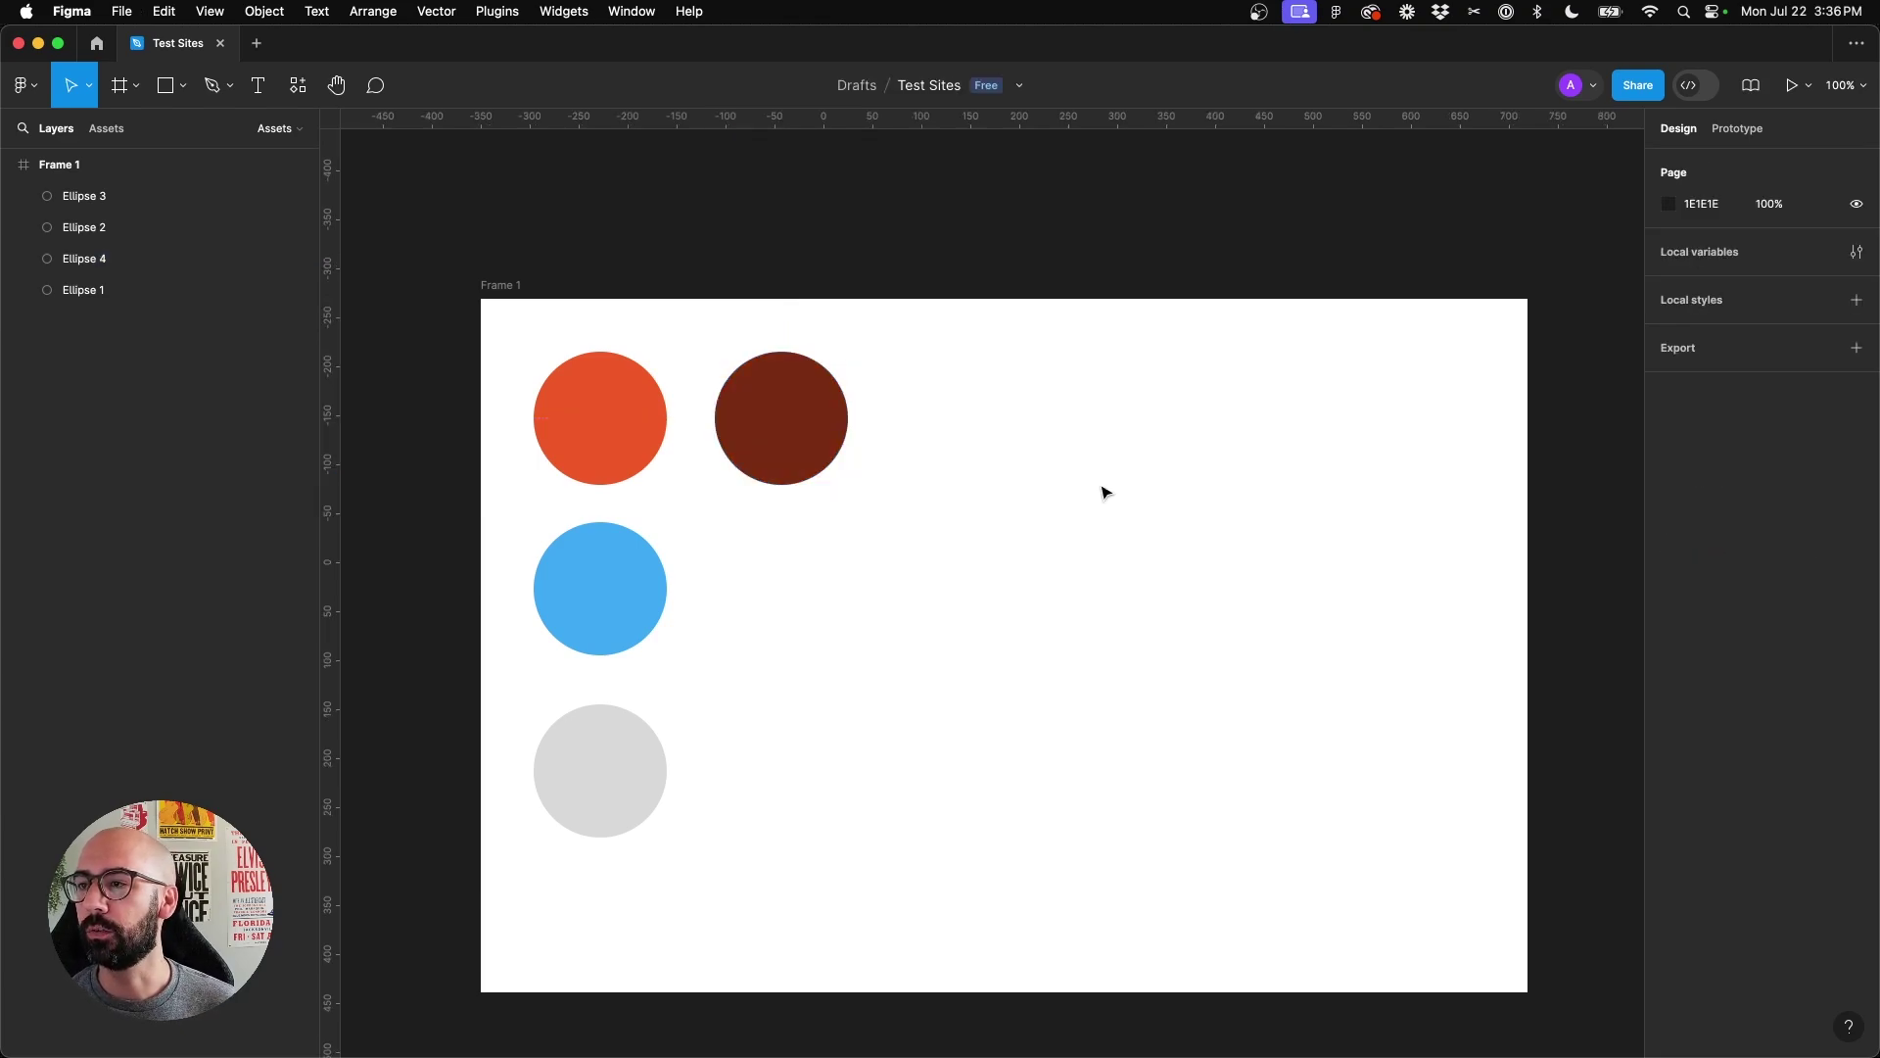
Add two more dark red copies along the row and delete the extra fifth circle
{"action": "left_click_drag", "start_coordinate": [786, 406], "coordinate": [970, 418]}
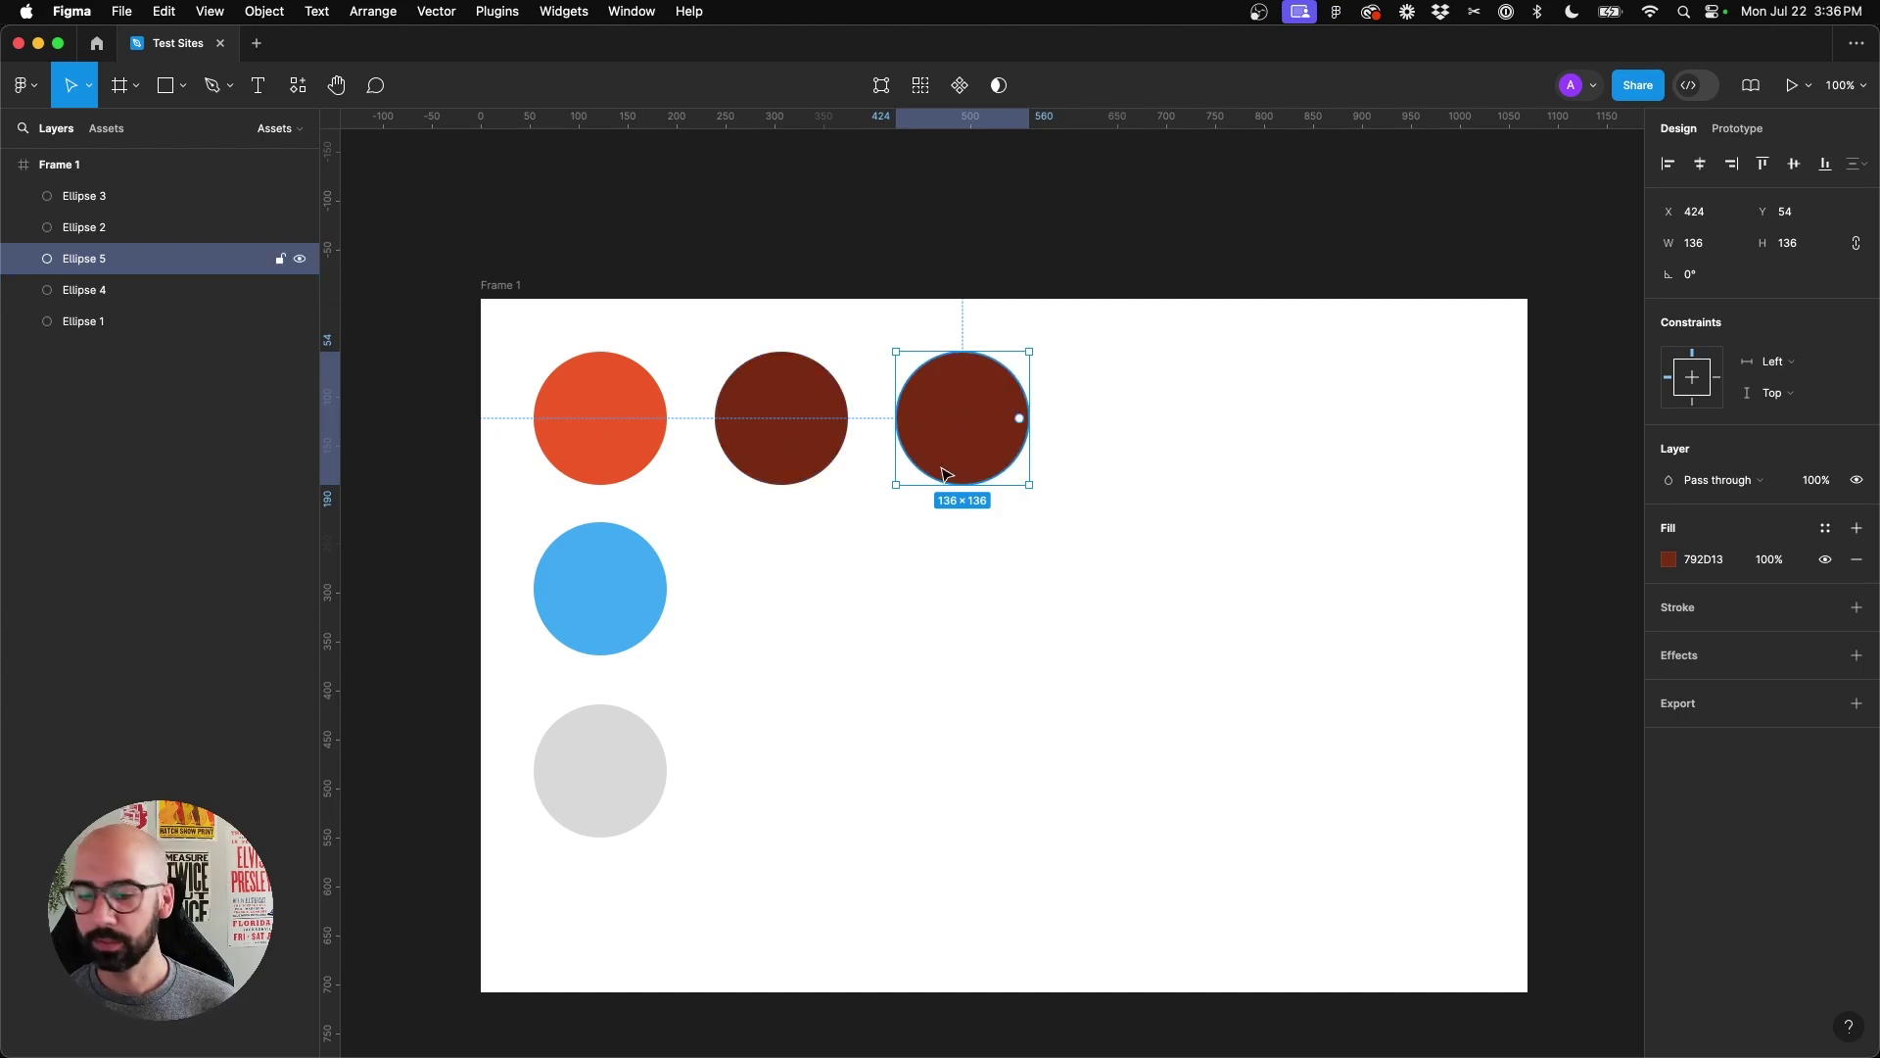
{"action": "key", "text": "super+d"}
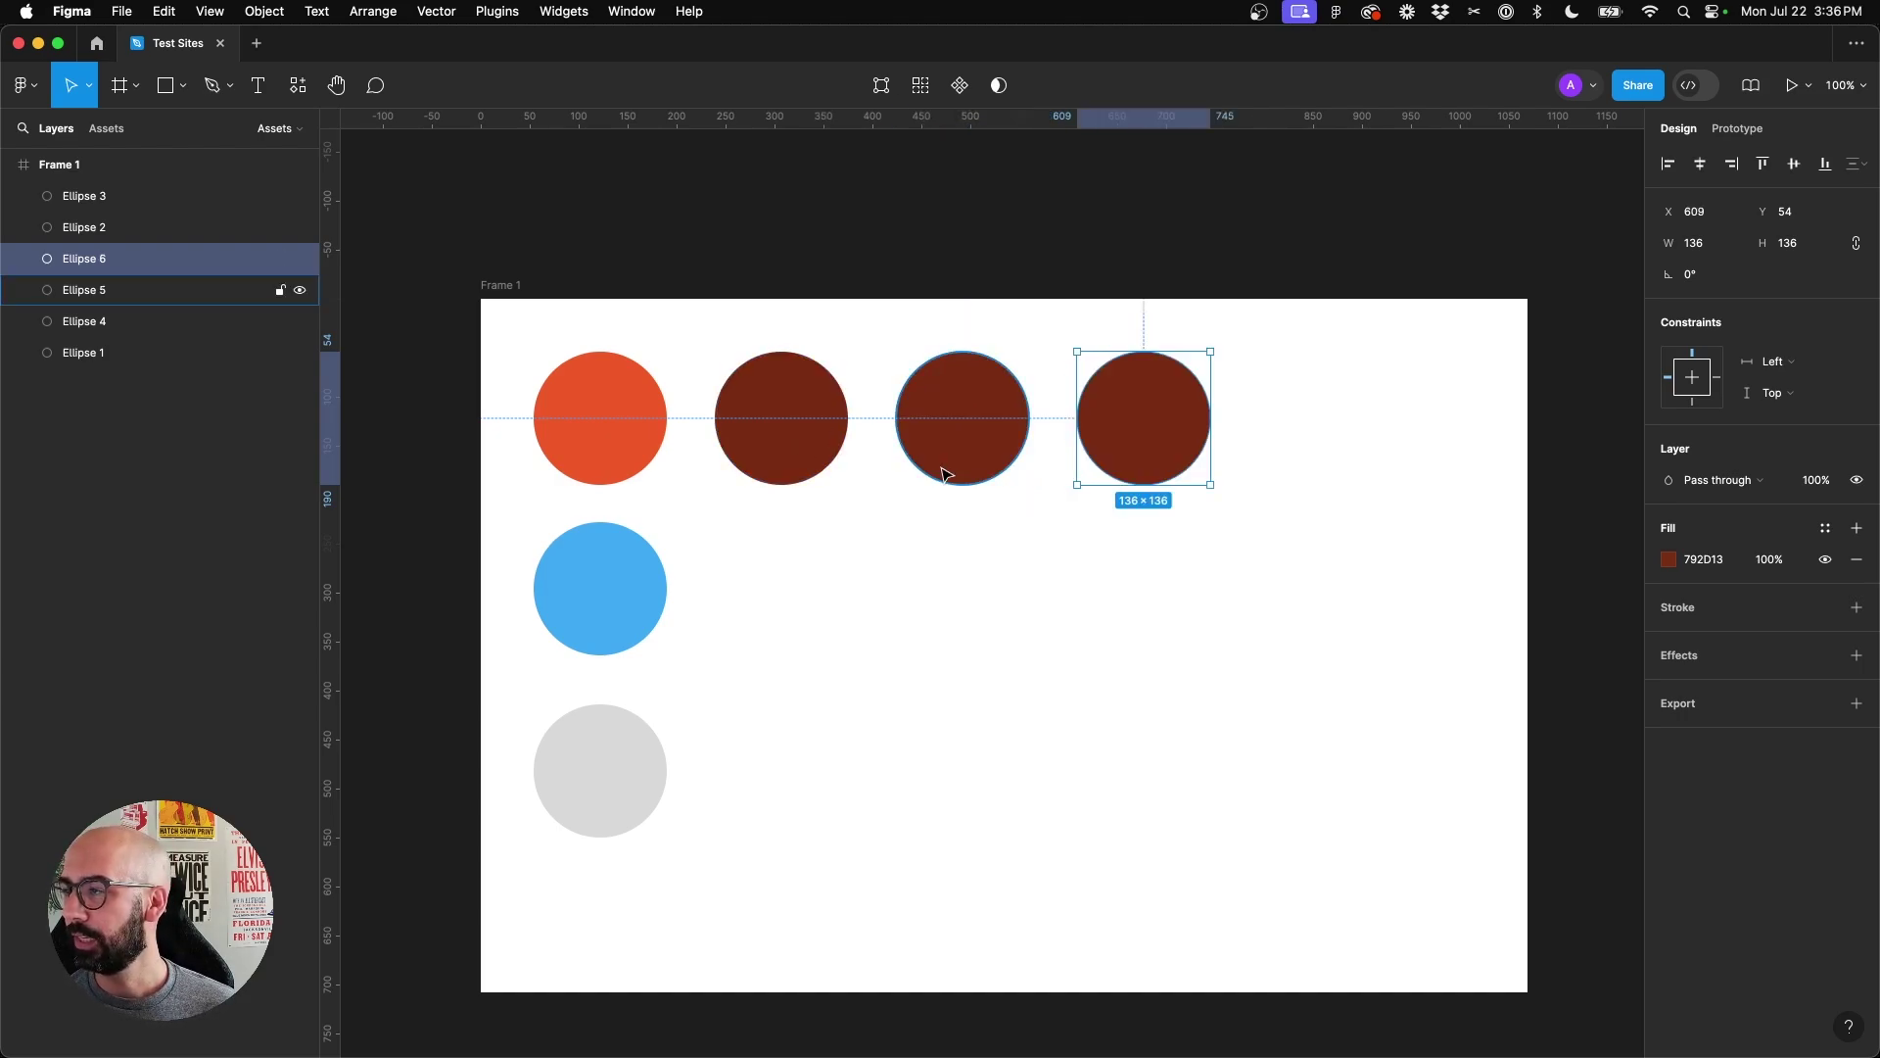
{"action": "key", "text": "super+d"}
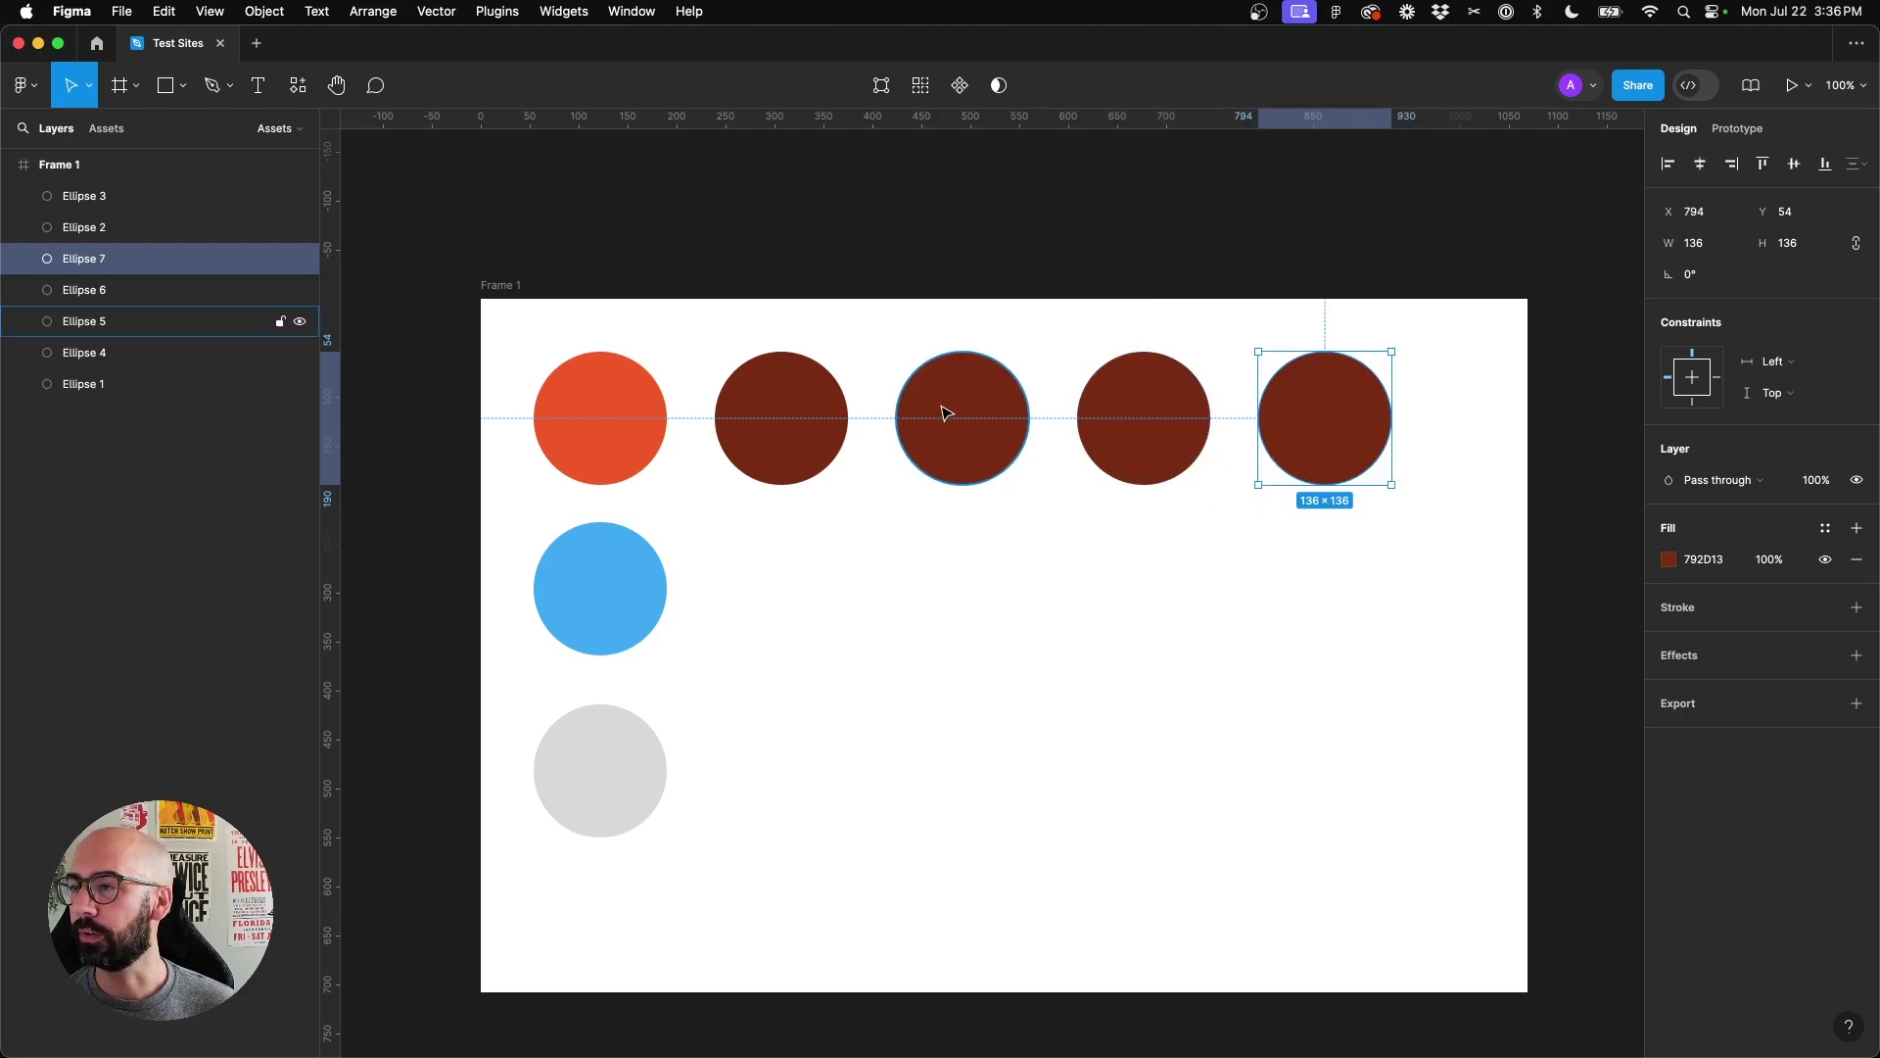
{"action": "left_click", "coordinate": [1003, 533]}
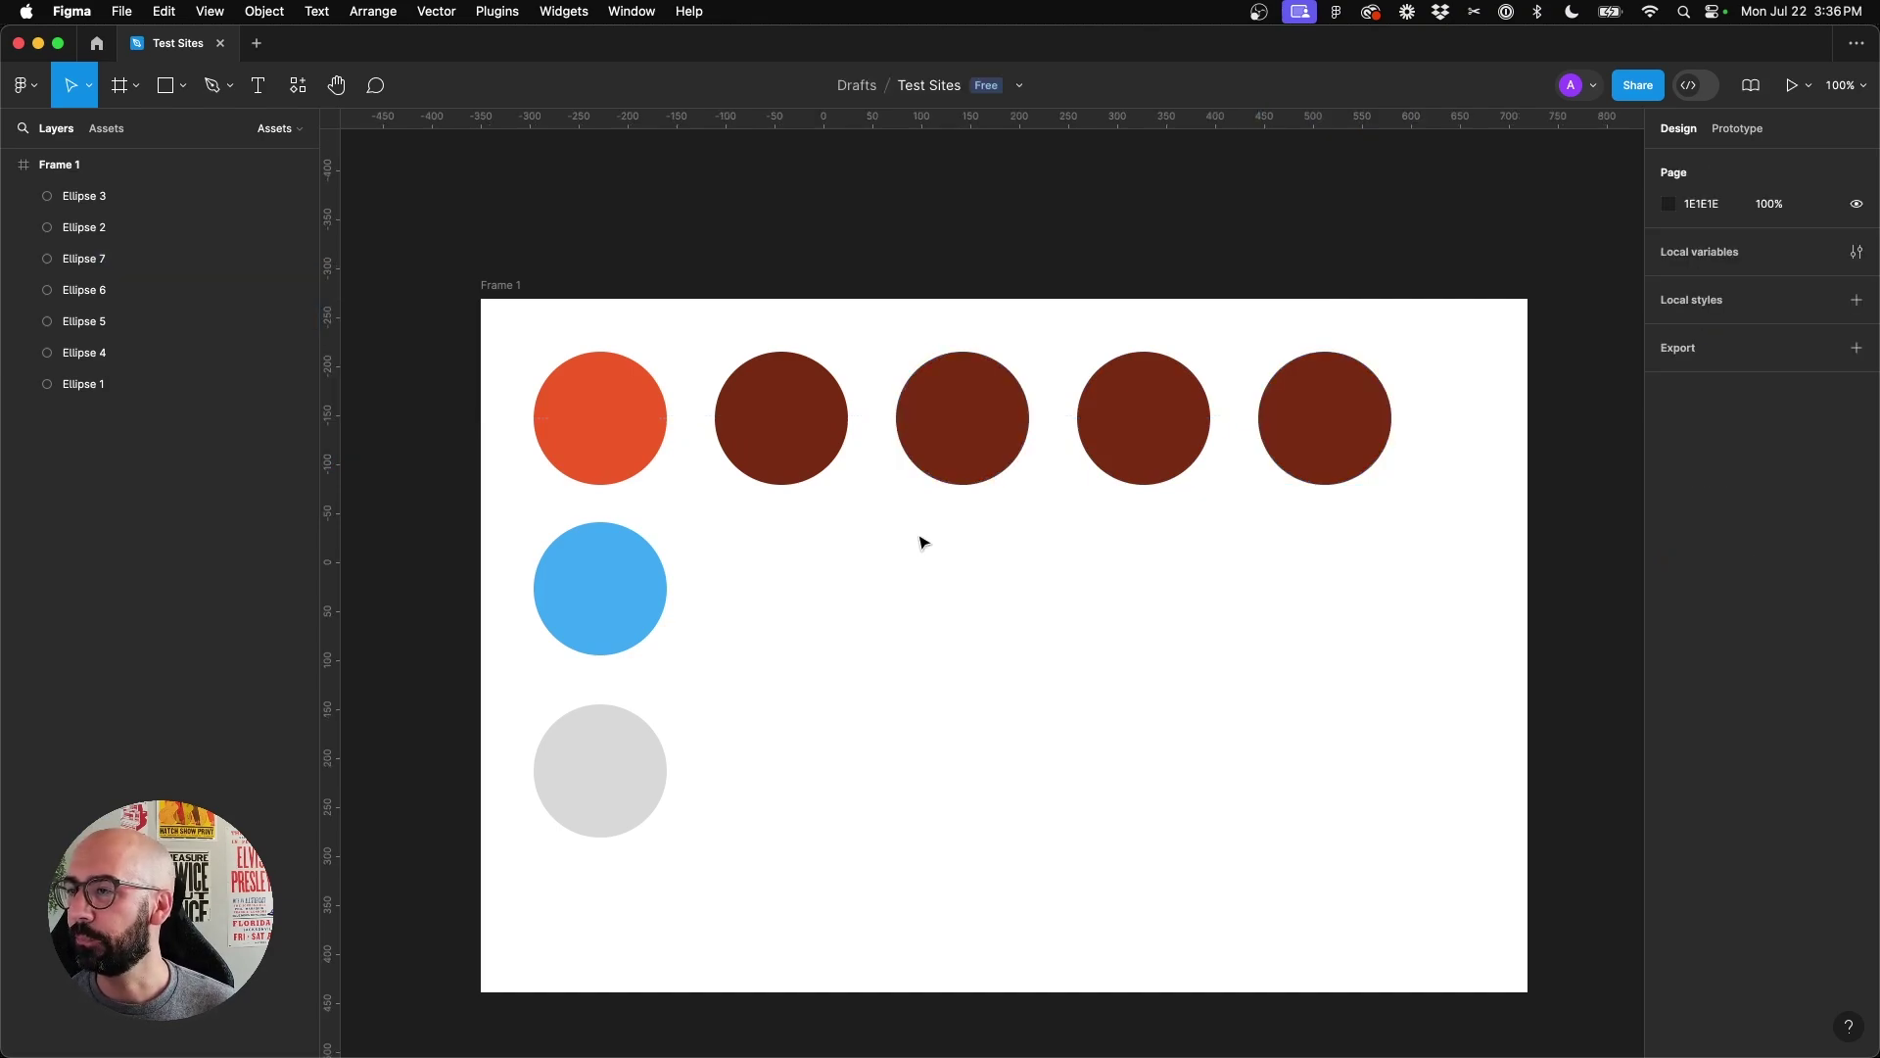
{"action": "left_click", "coordinate": [1317, 400]}
{"action": "key", "text": "Delete"}
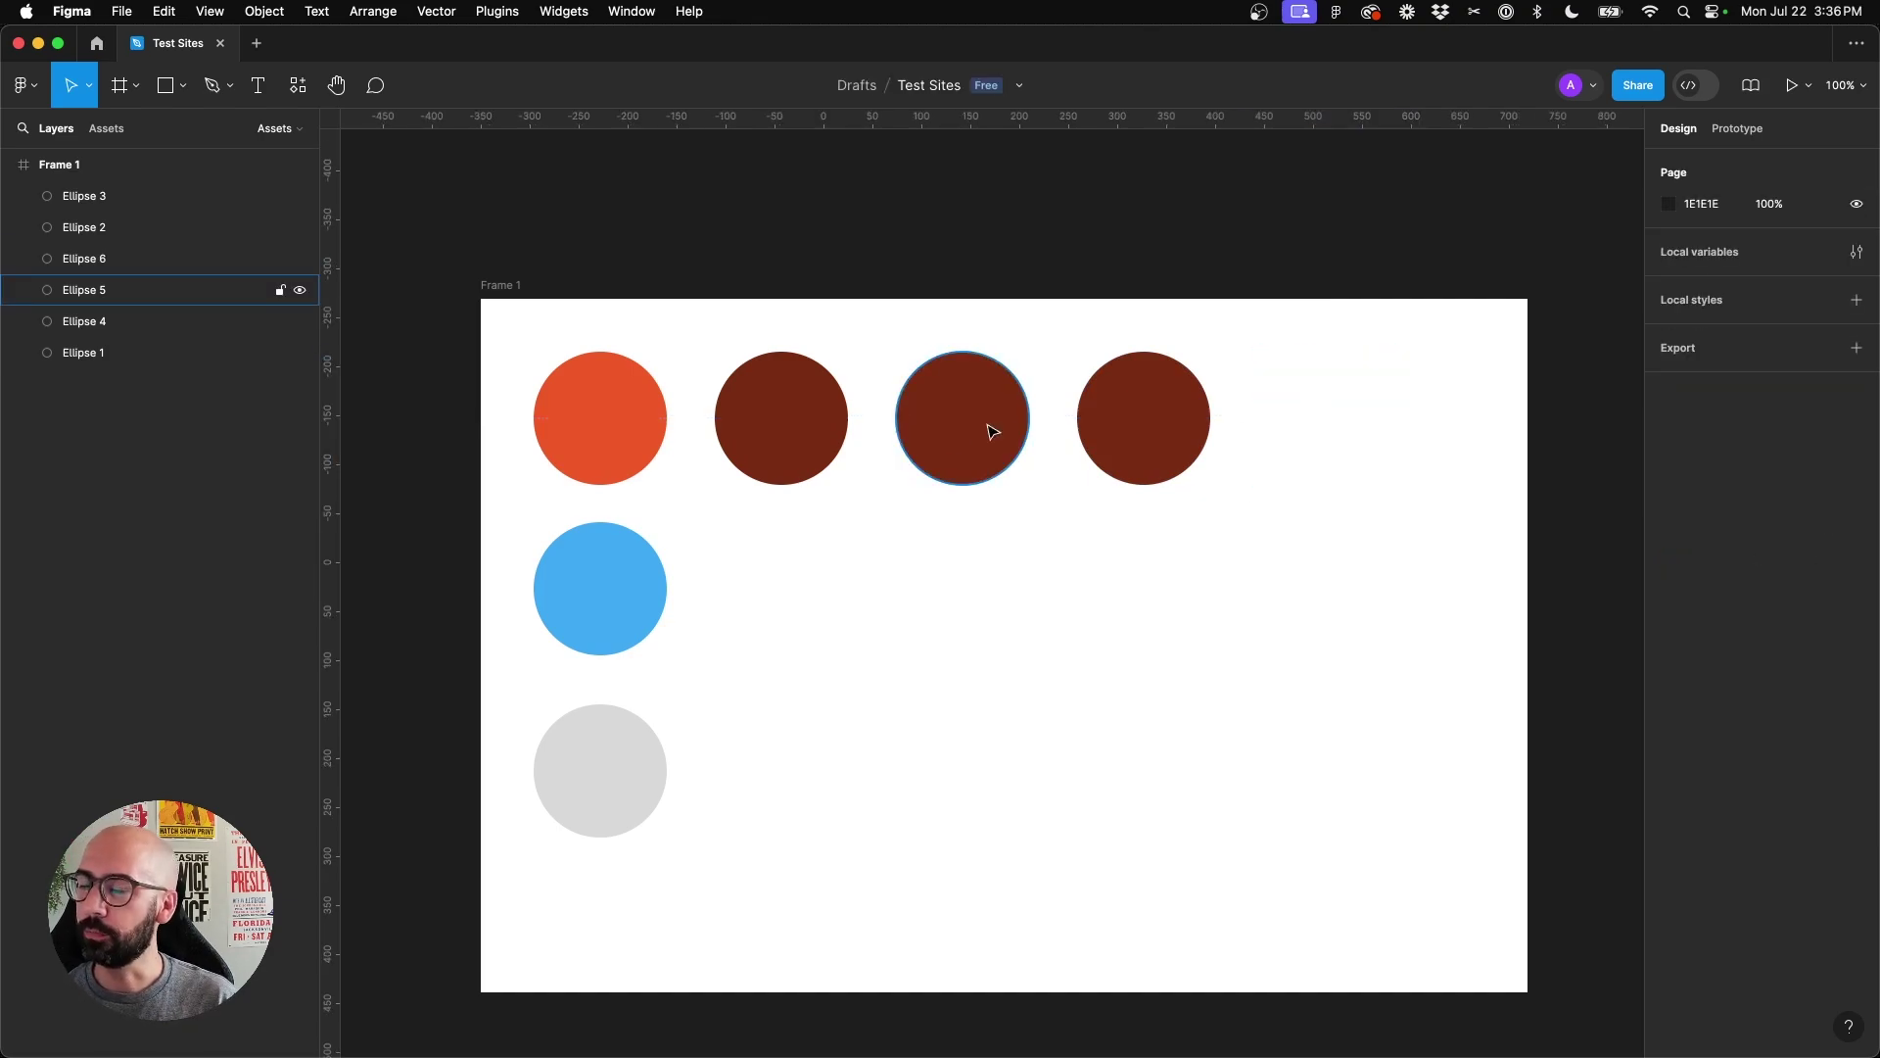
{"action": "left_click", "coordinate": [955, 449]}
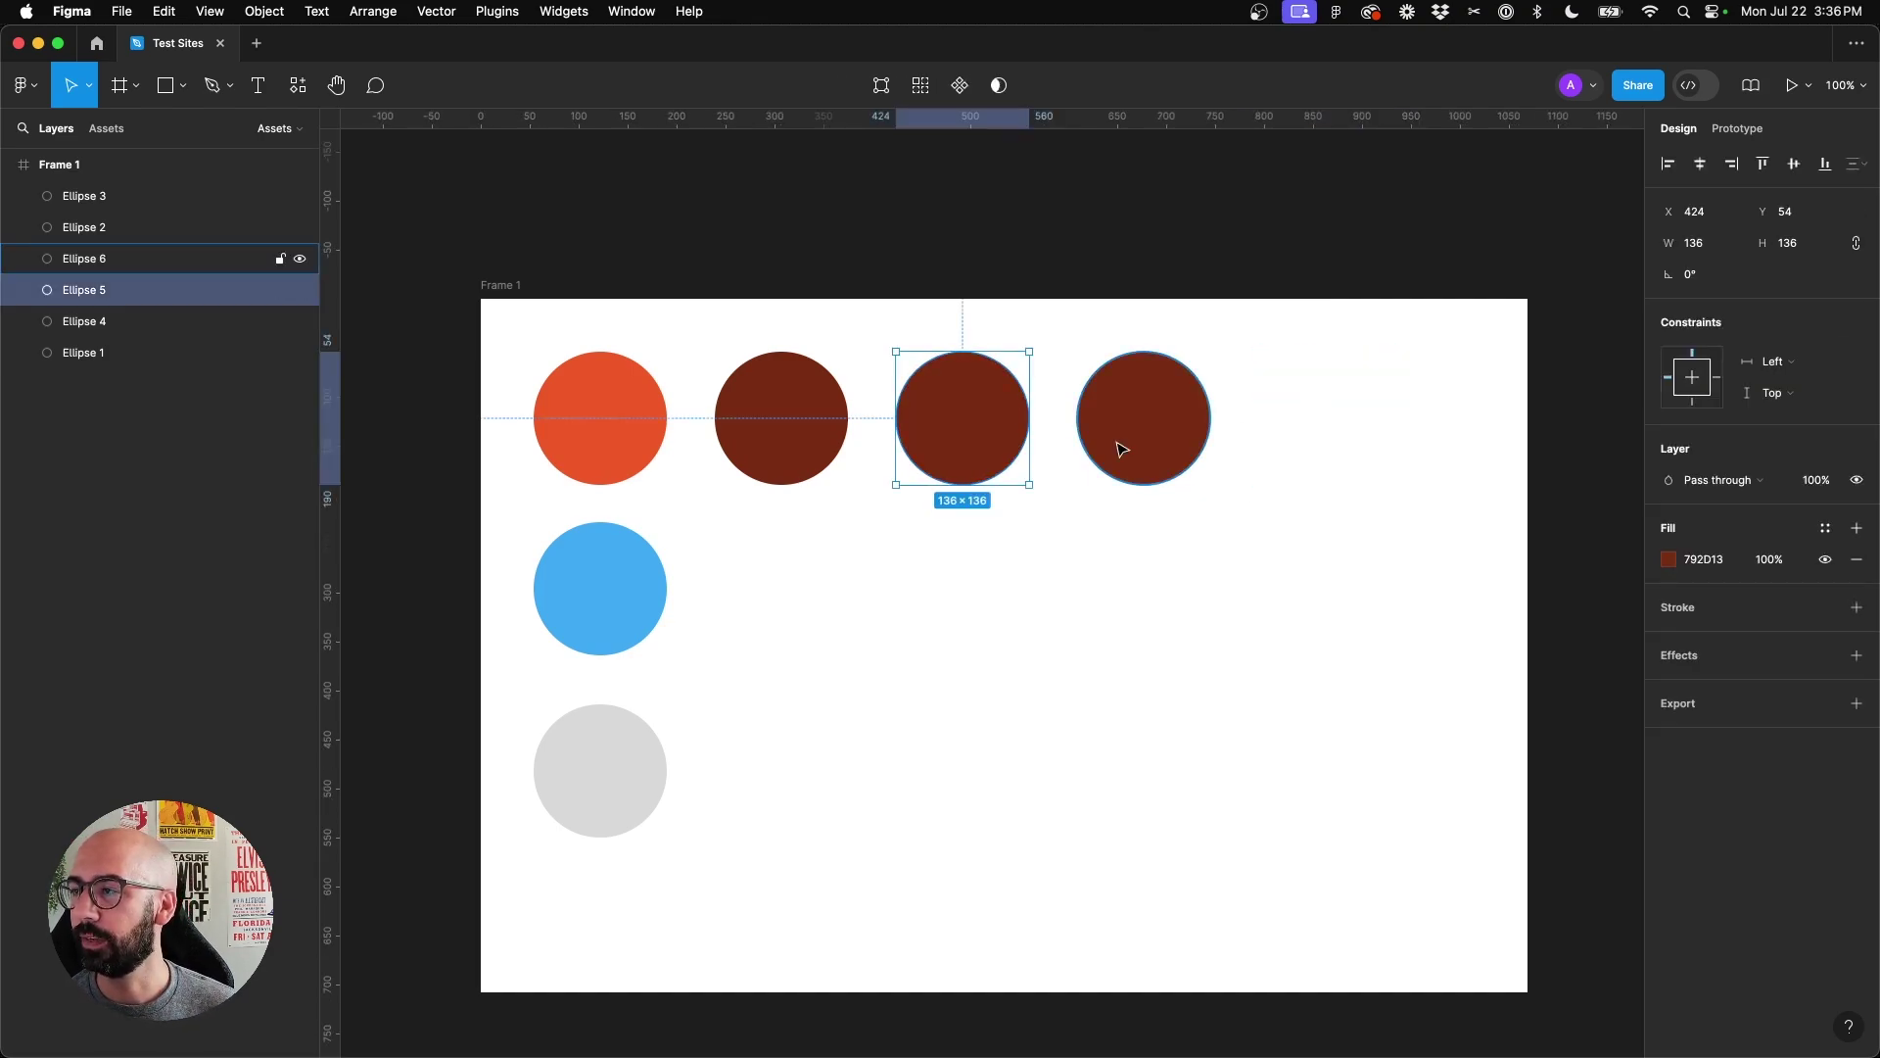
{"action": "left_click", "coordinate": [848, 534]}
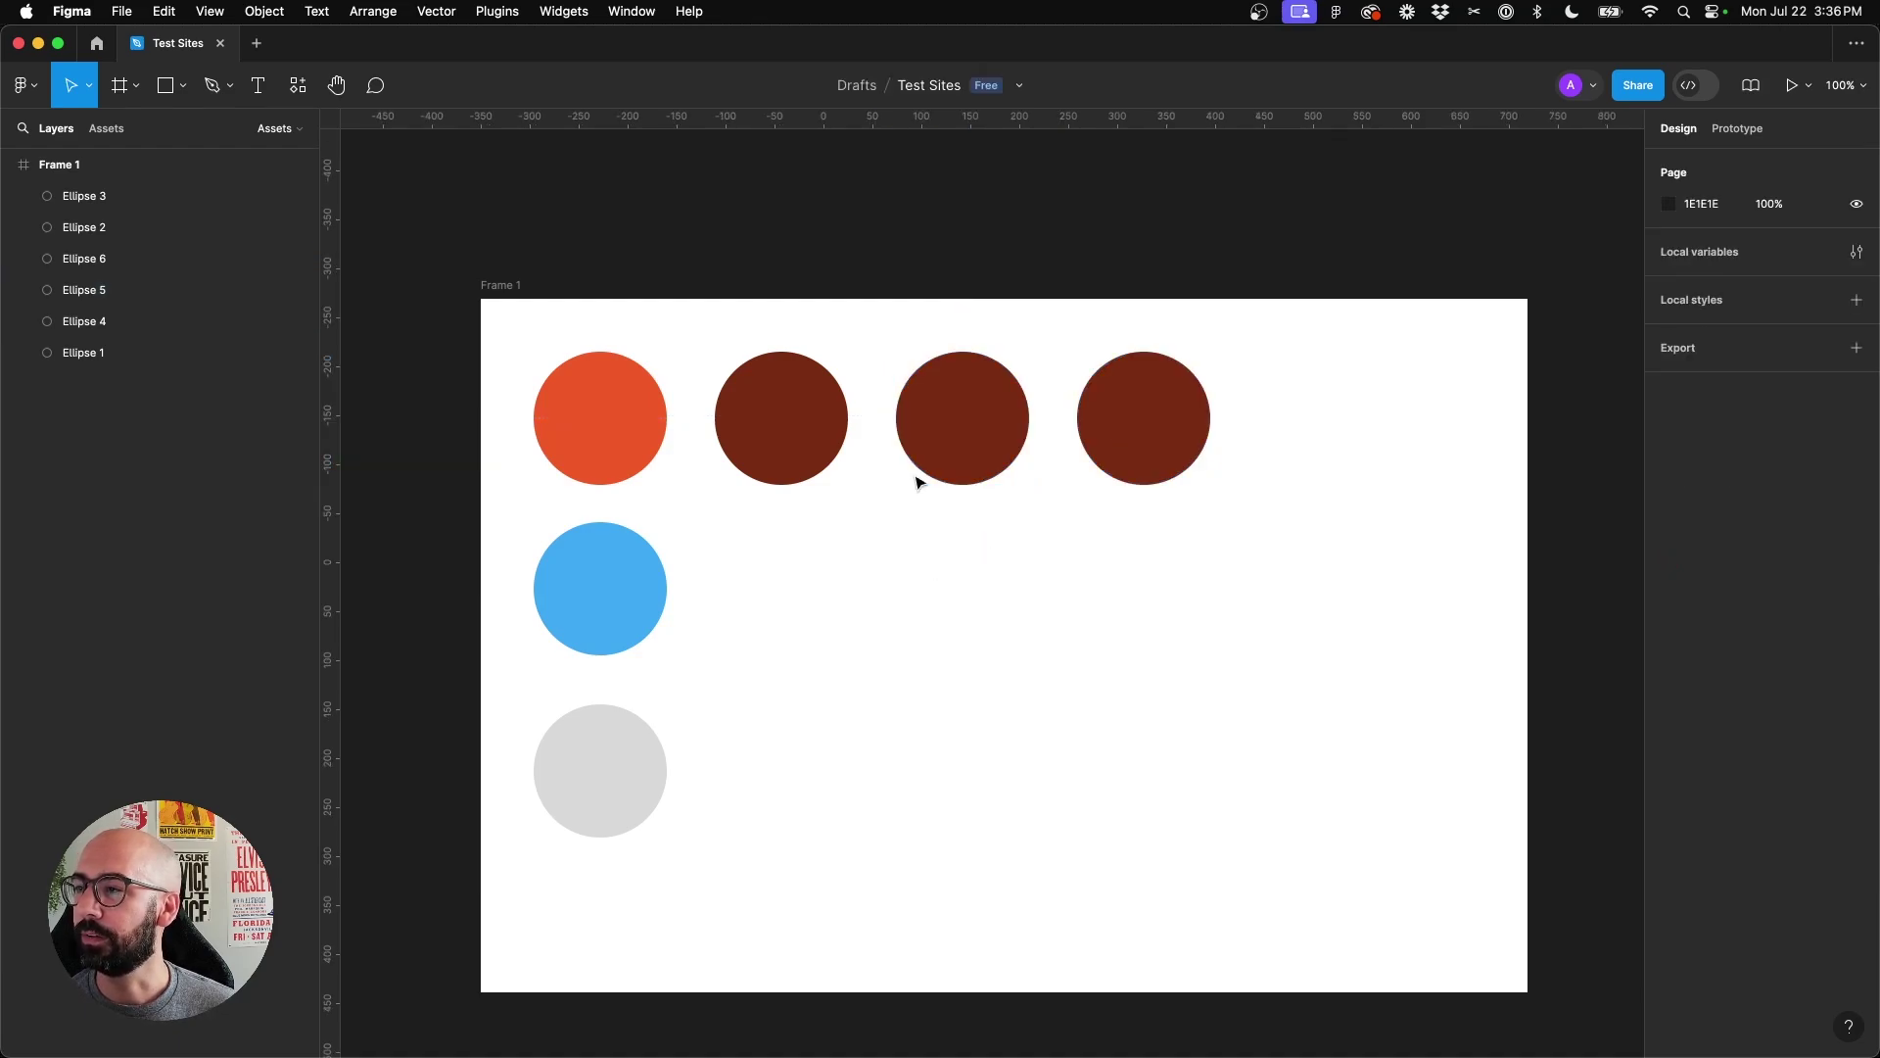
Copy the feefe9 tint and apply it as the third circle's fill
{"action": "left_click", "coordinate": [963, 447]}
{"action": "key", "text": "ctrl+Up"}
{"action": "left_click", "coordinate": [886, 550]}
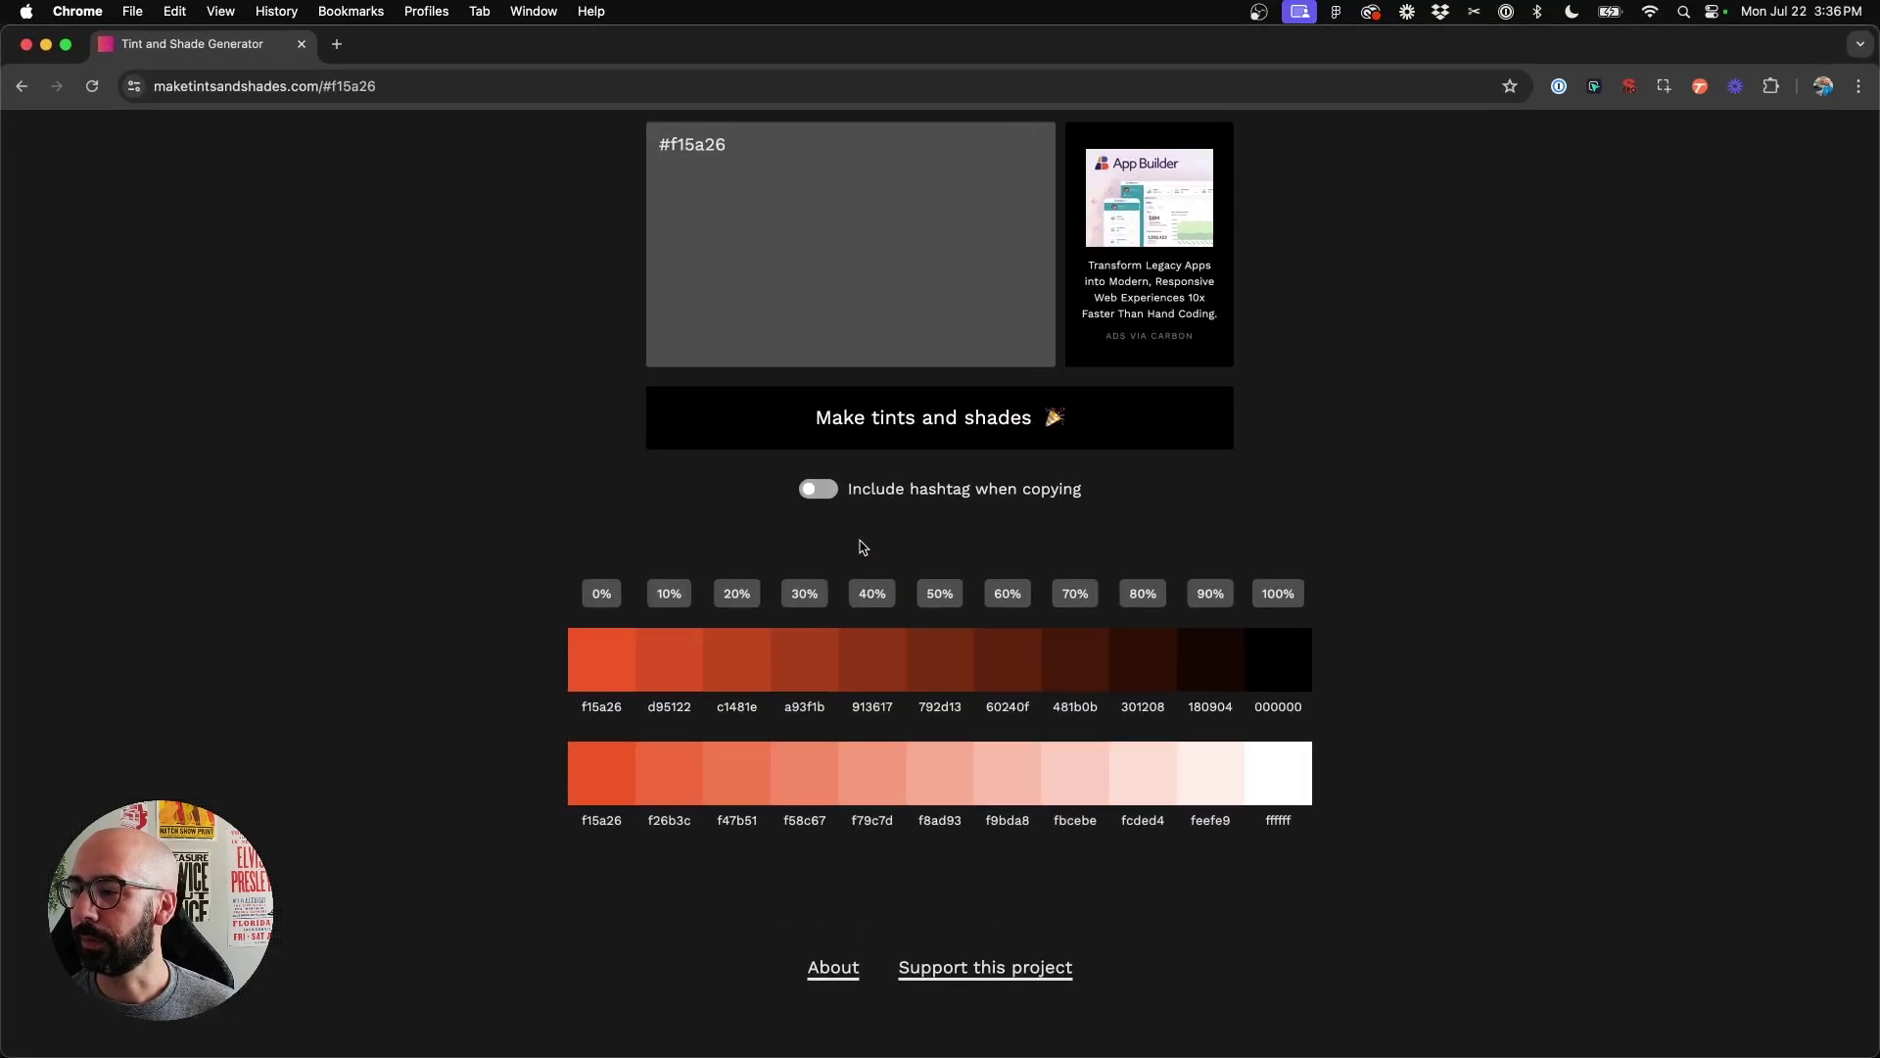
{"action": "mouse_move", "coordinate": [1208, 777]}
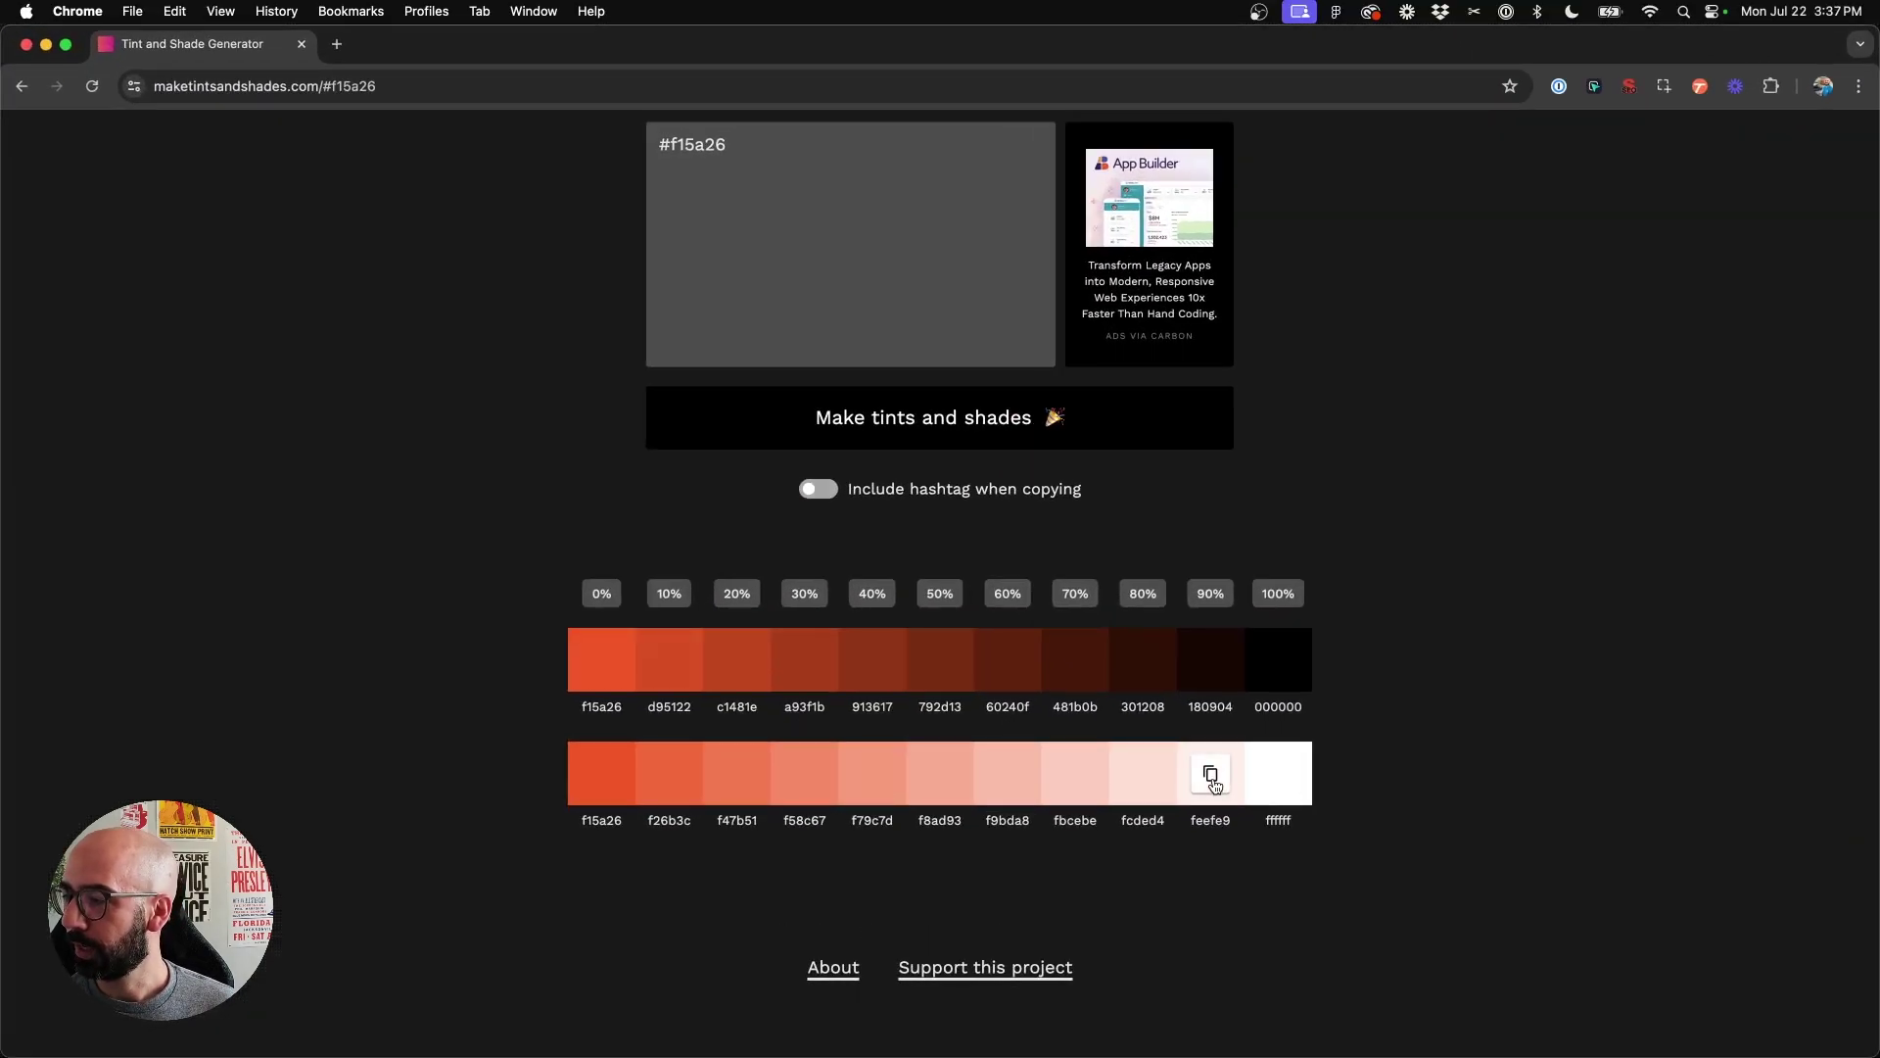
{"action": "left_click", "coordinate": [1210, 778]}
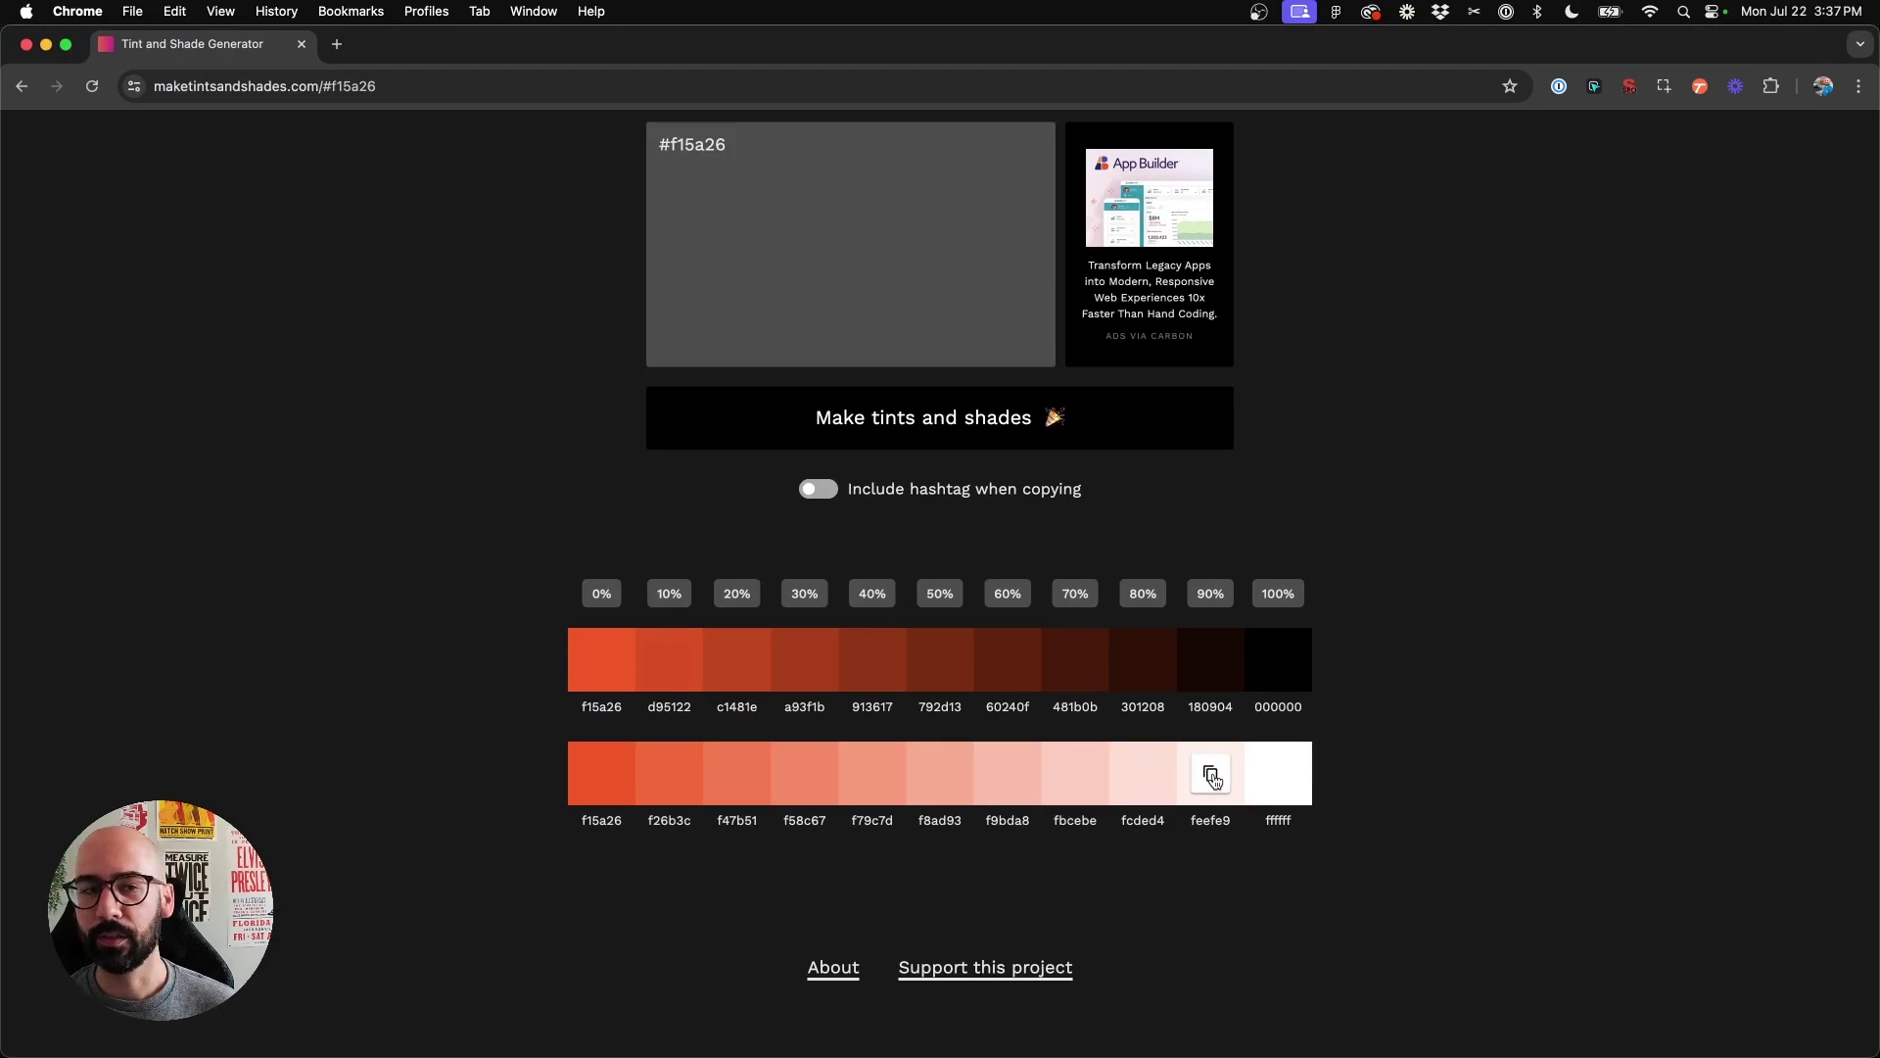
{"action": "key", "text": "ctrl+Up"}
{"action": "left_click", "coordinate": [693, 307]}
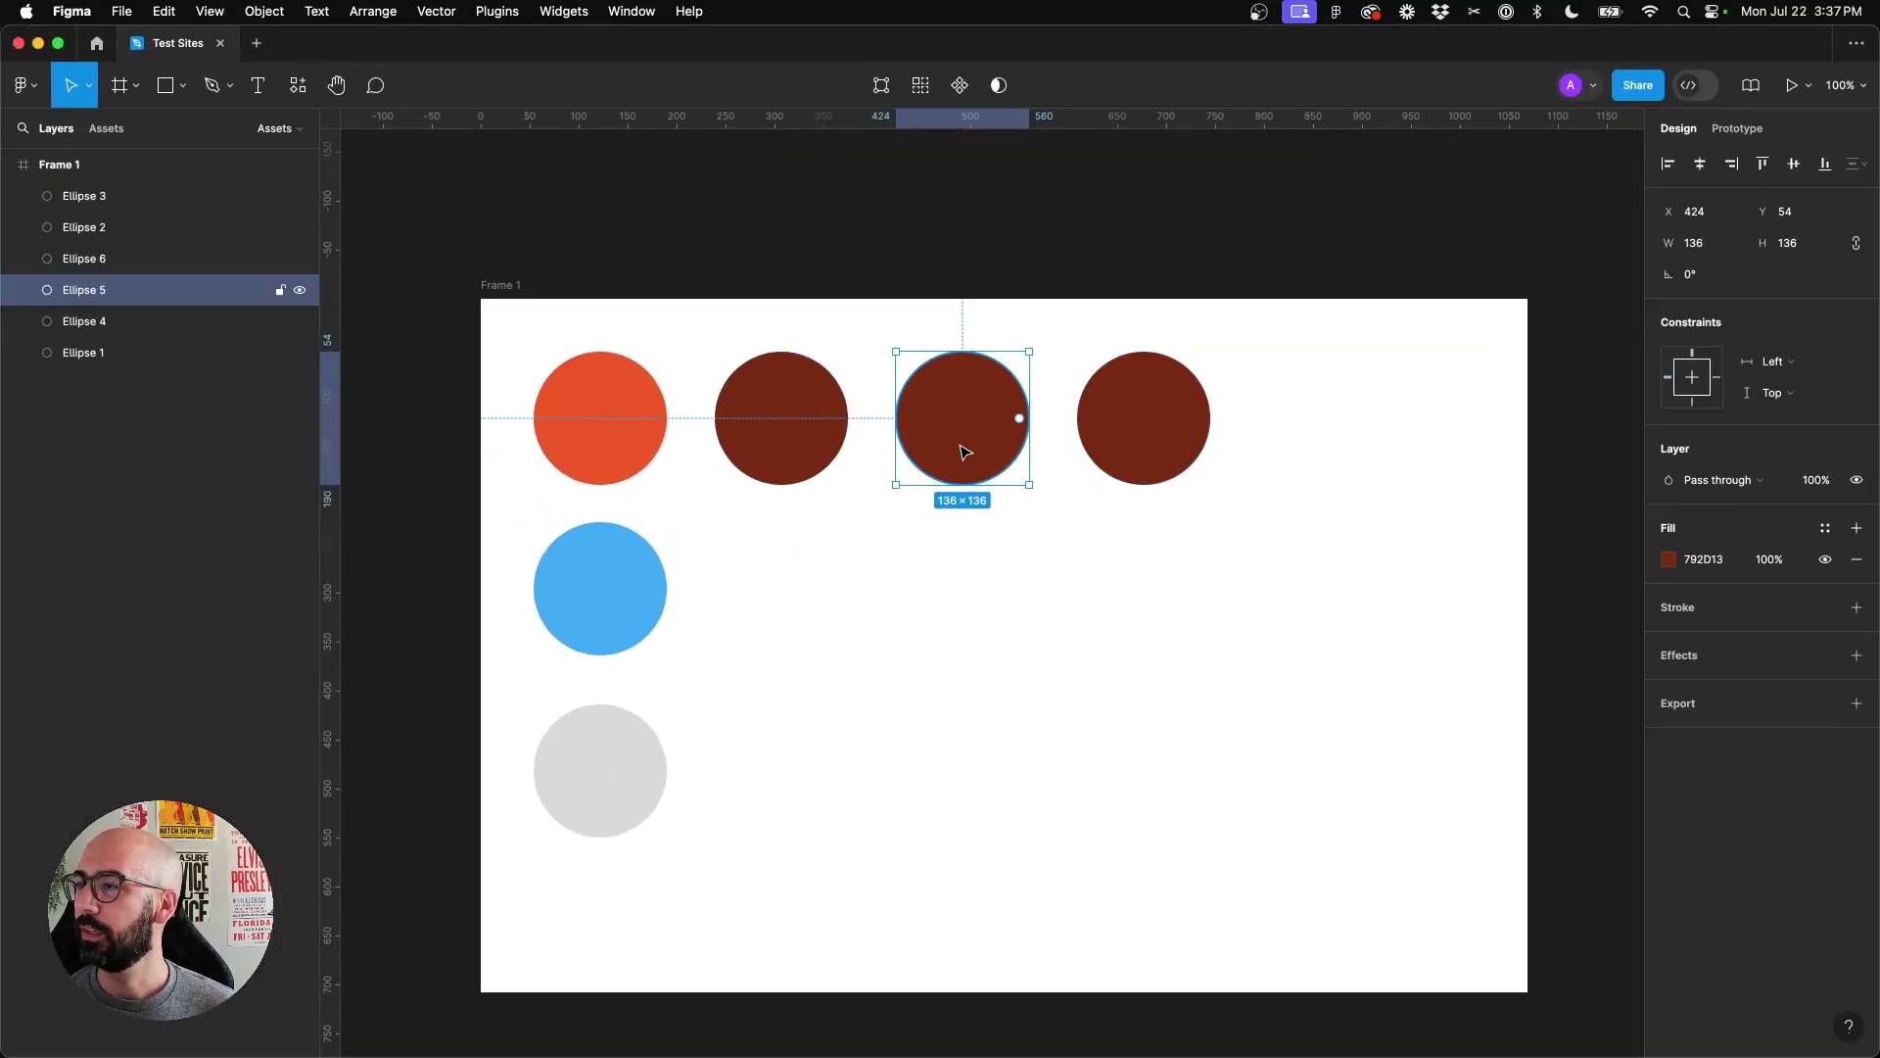
{"action": "left_click", "coordinate": [1701, 559]}
{"action": "key", "text": "super+v"}
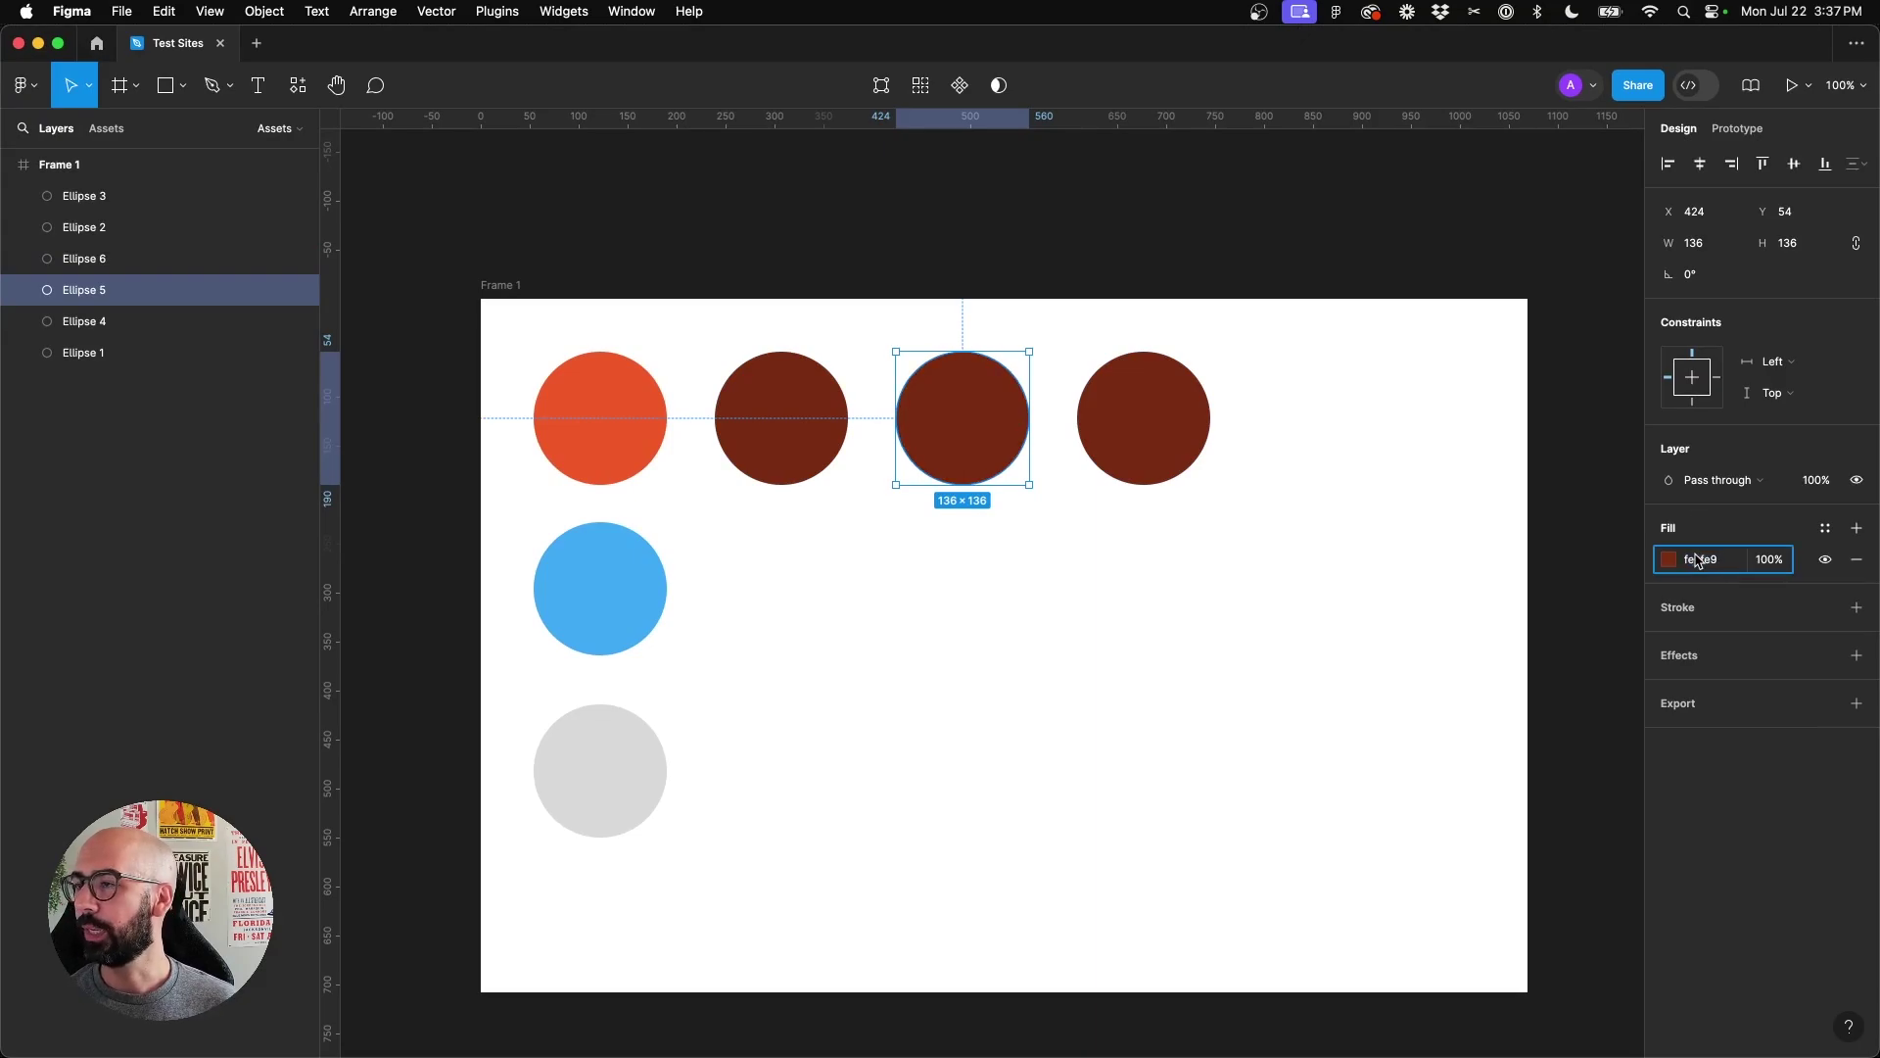
{"action": "key", "text": "Return"}
{"action": "left_click", "coordinate": [848, 608]}
Copy the f58c67 tint and apply it as the second circle's fill
{"action": "left_click", "coordinate": [760, 436]}
{"action": "key", "text": "ctrl+Up"}
{"action": "left_click", "coordinate": [769, 490]}
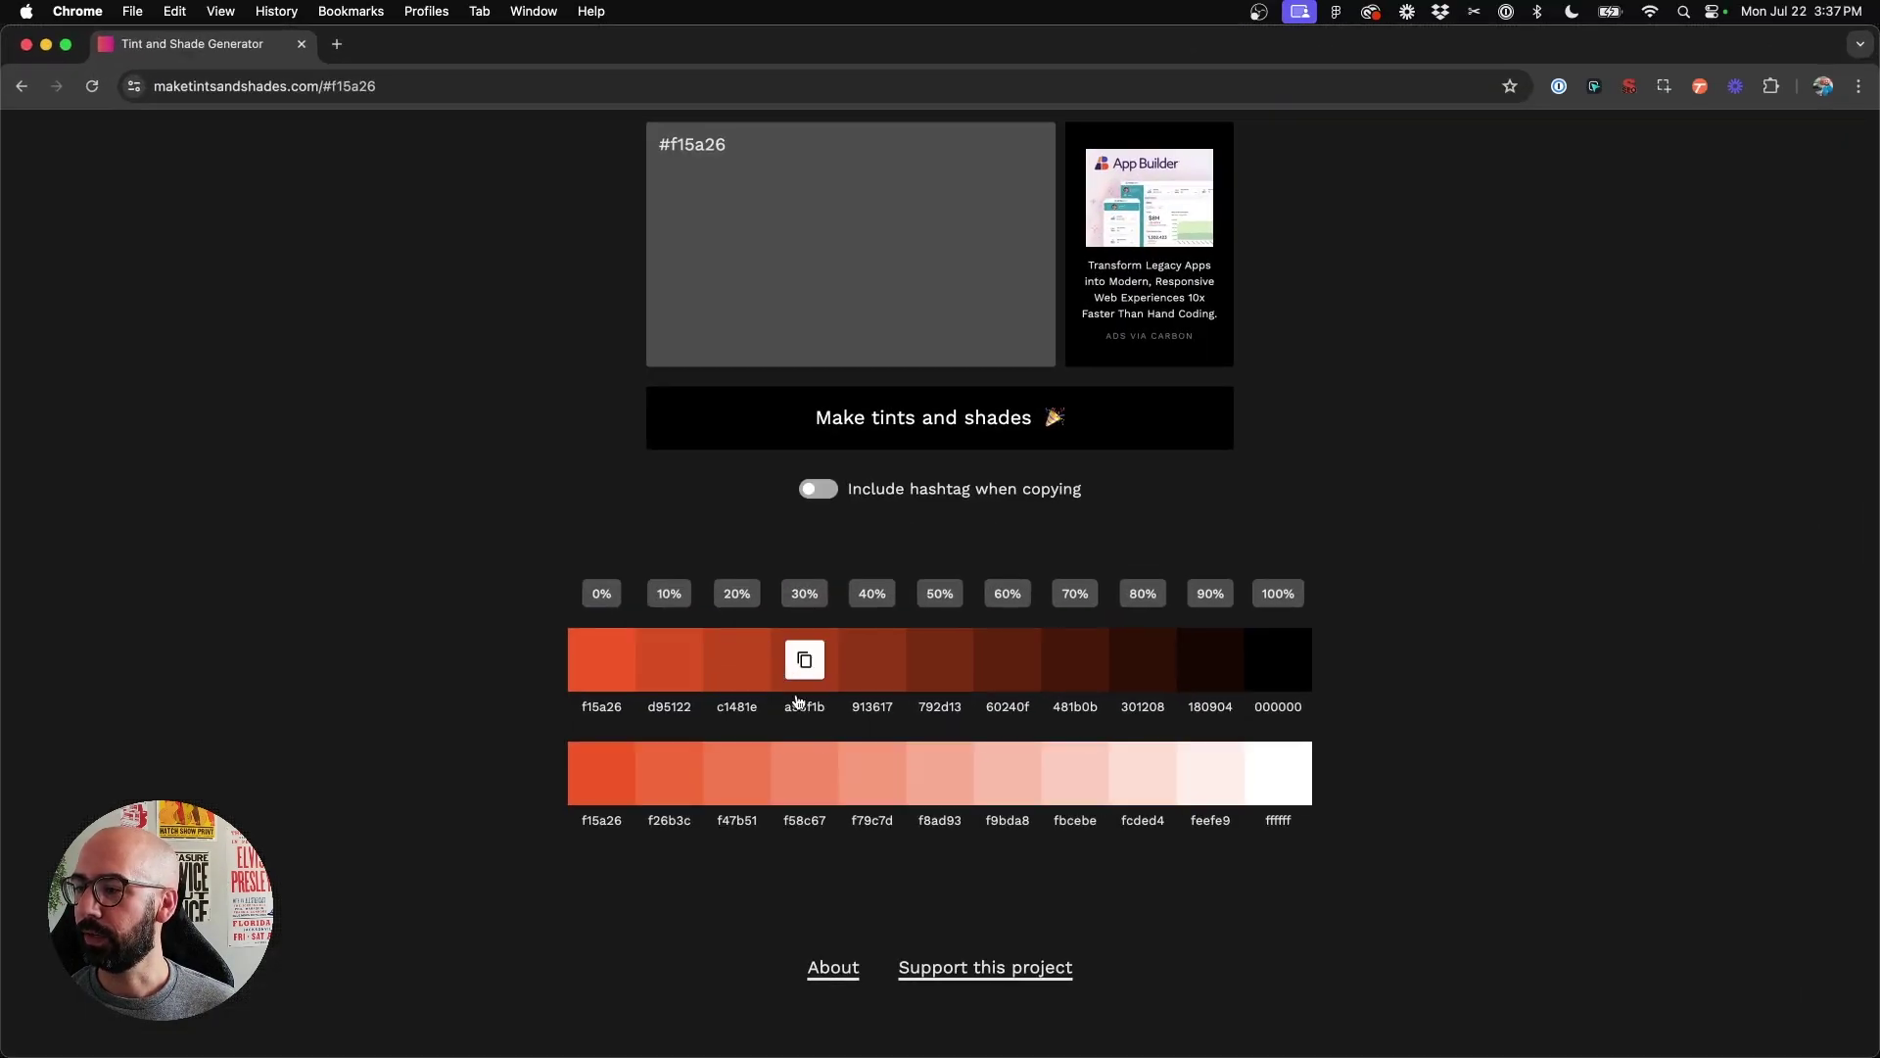
{"action": "left_click", "coordinate": [806, 776]}
{"action": "key", "text": "ctrl+Up"}
{"action": "left_click", "coordinate": [603, 388]}
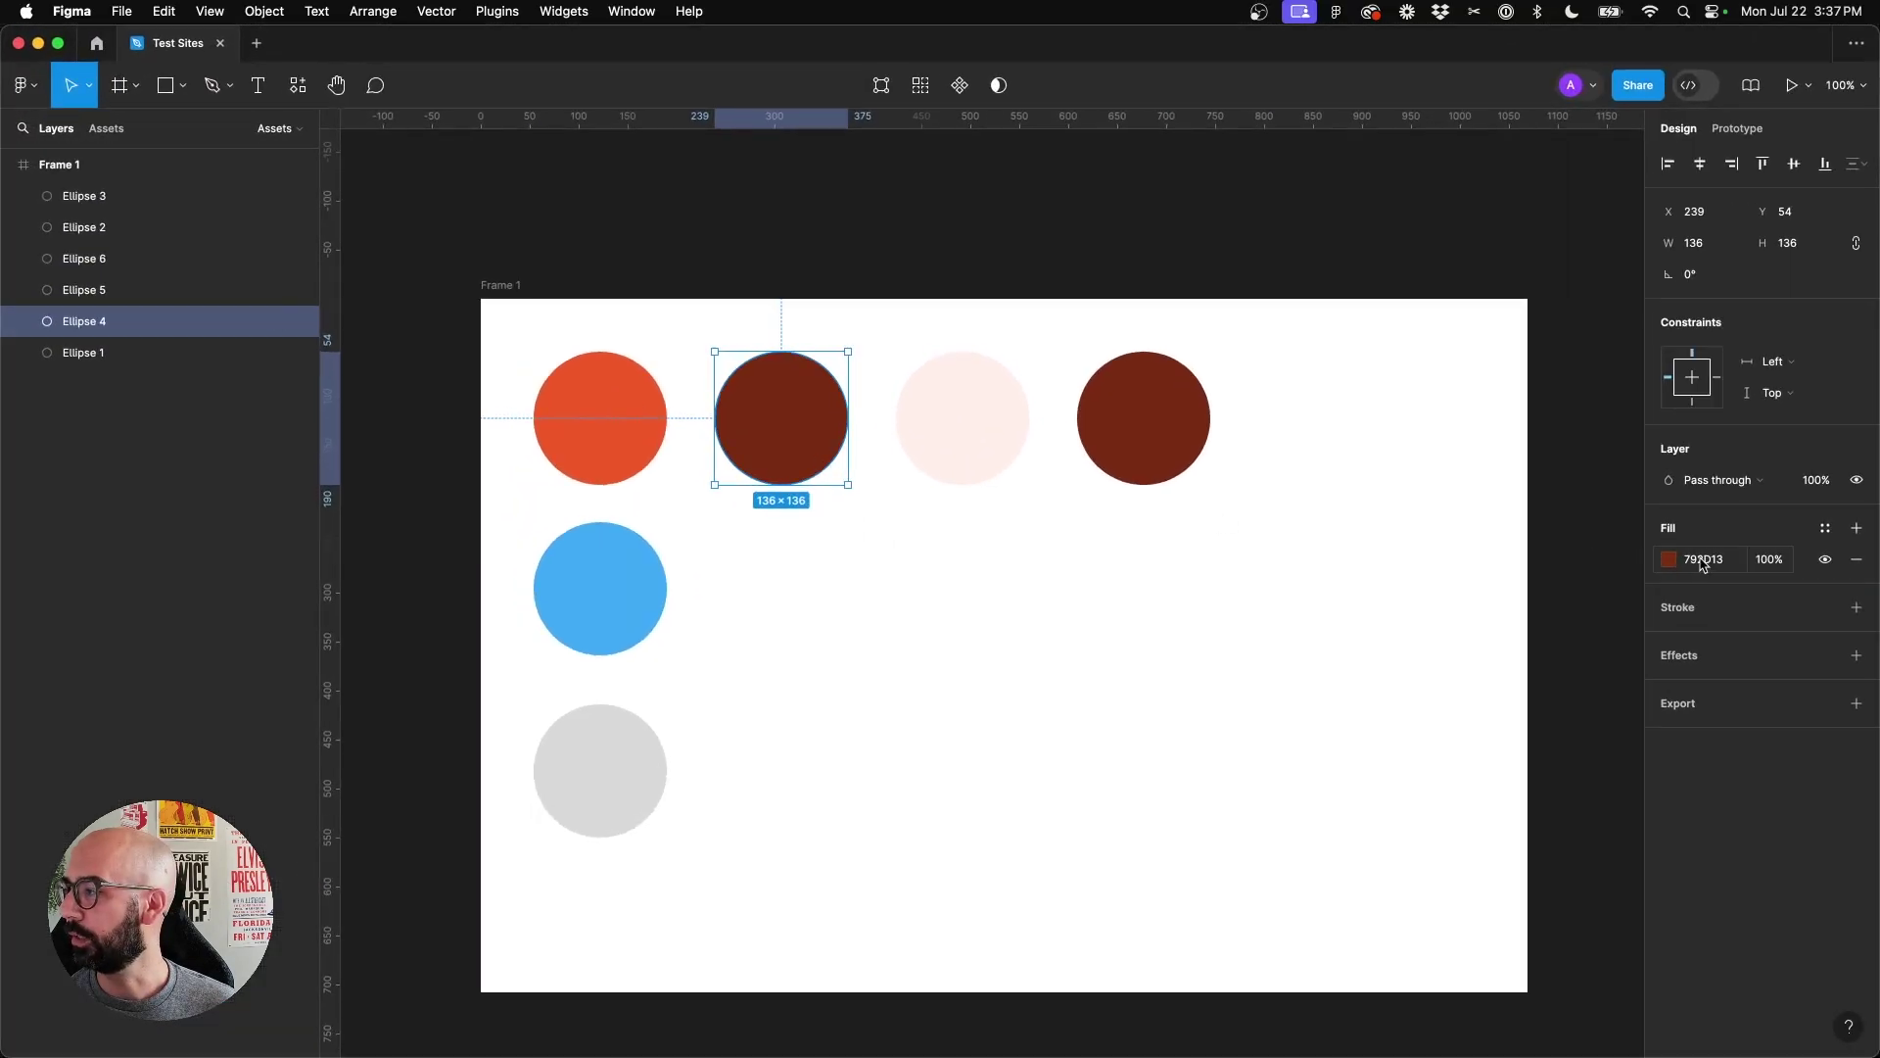
{"action": "left_click", "coordinate": [1706, 563]}
{"action": "key", "text": "super+v"}
{"action": "key", "text": "Return"}
{"action": "left_click", "coordinate": [948, 646]}
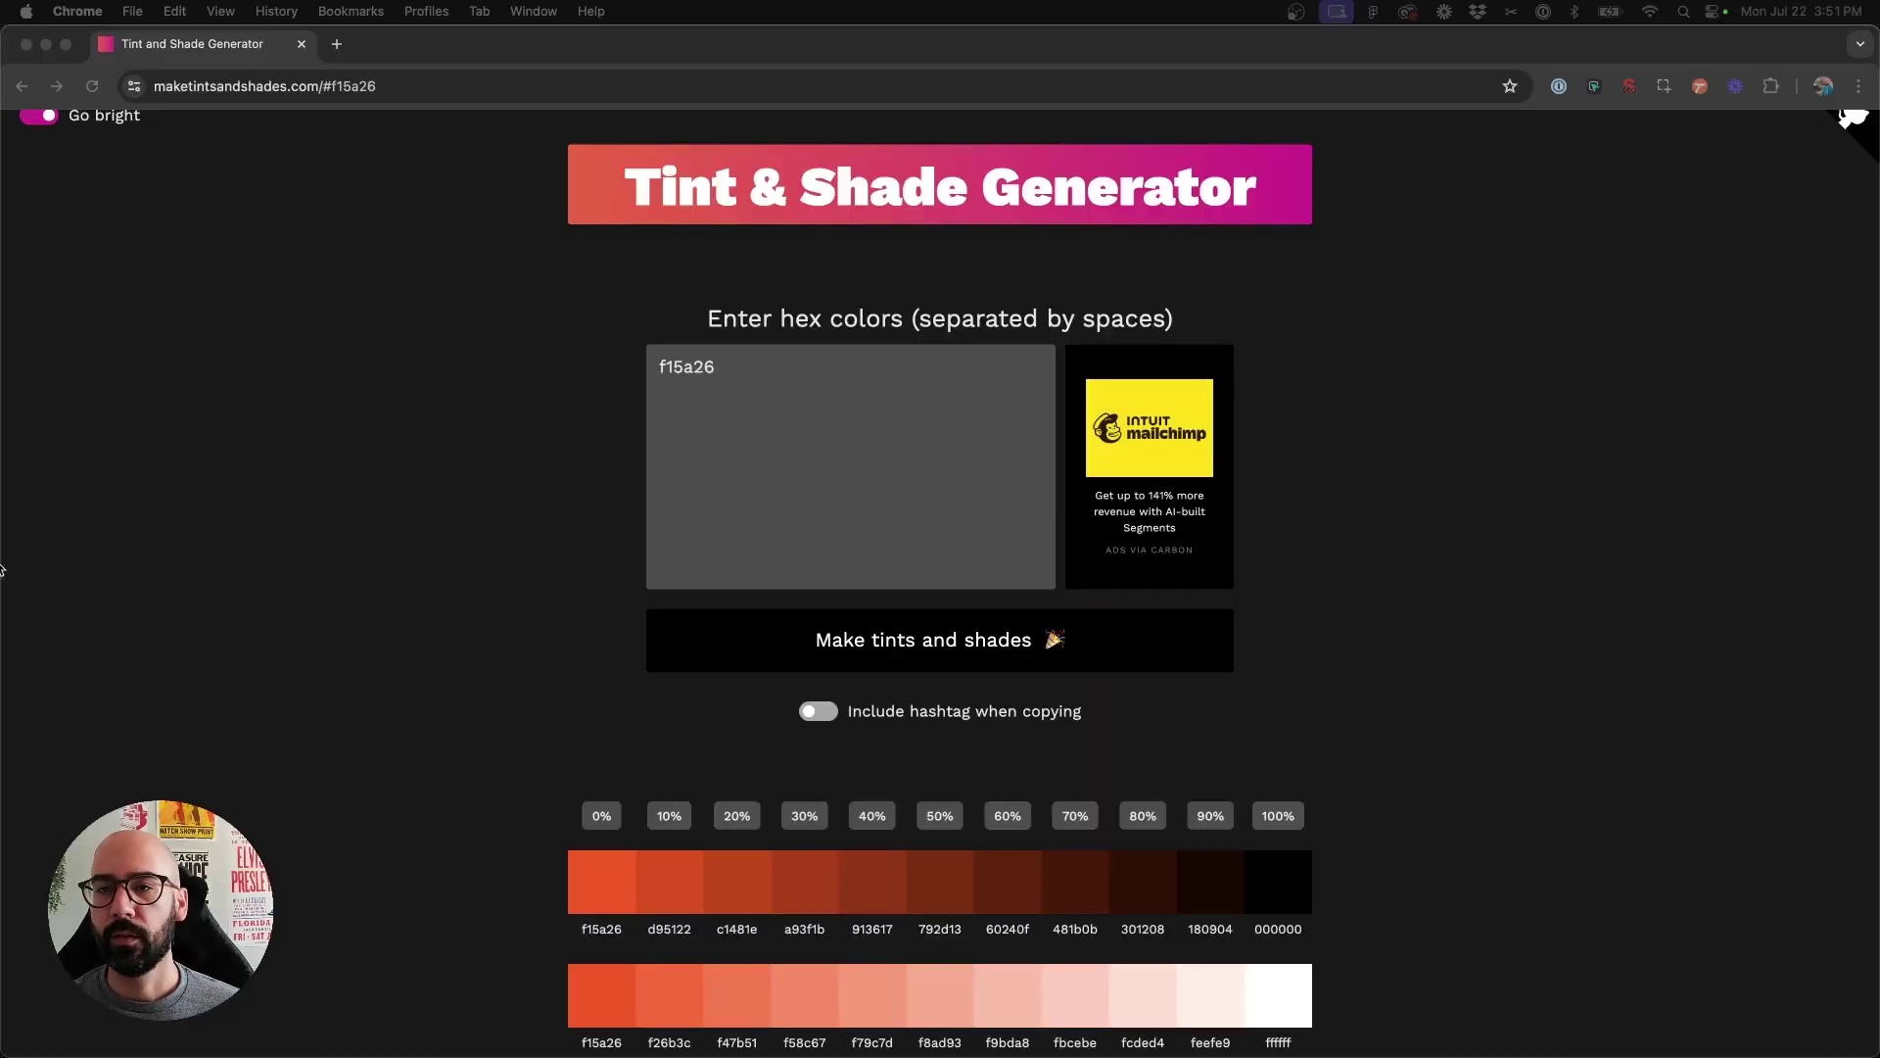
Replace f15a26 with 3fa9f5 in the generator and make its tints and shades
{"action": "left_click", "coordinate": [349, 524]}
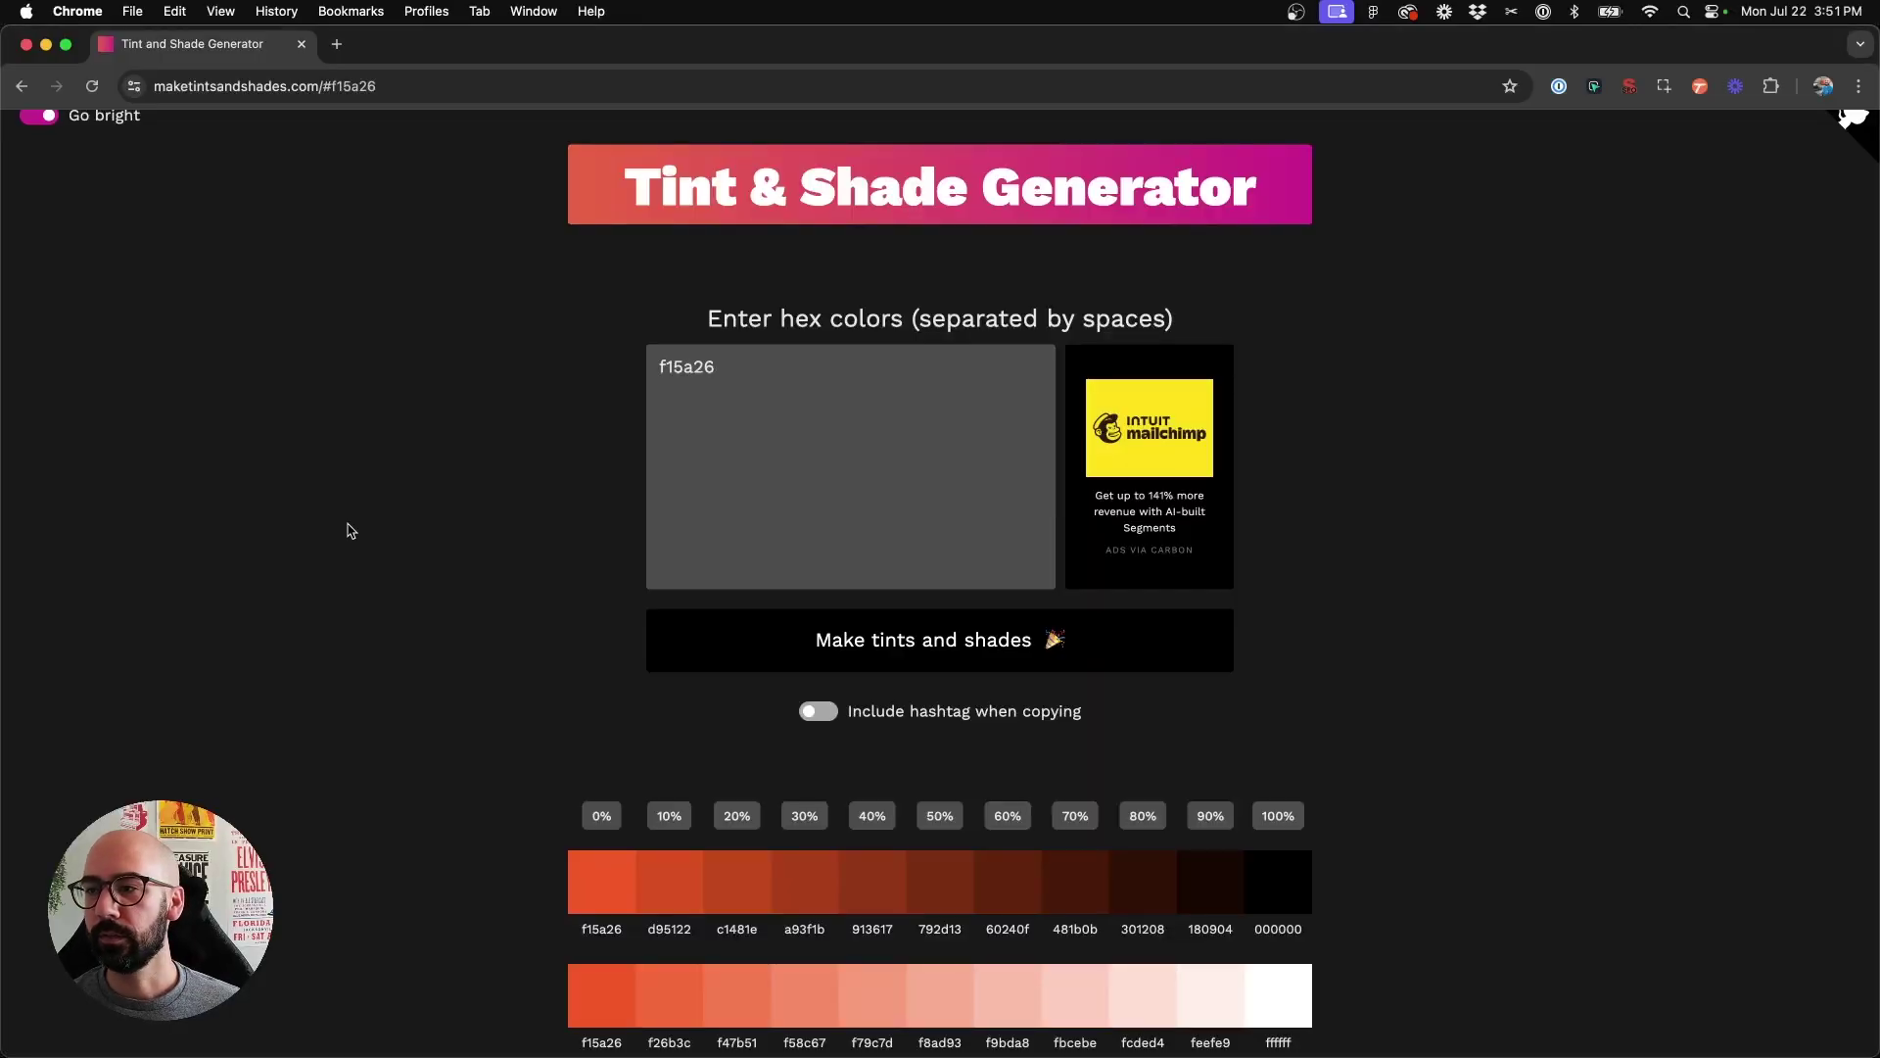
{"action": "triple_click", "coordinate": [703, 401]}
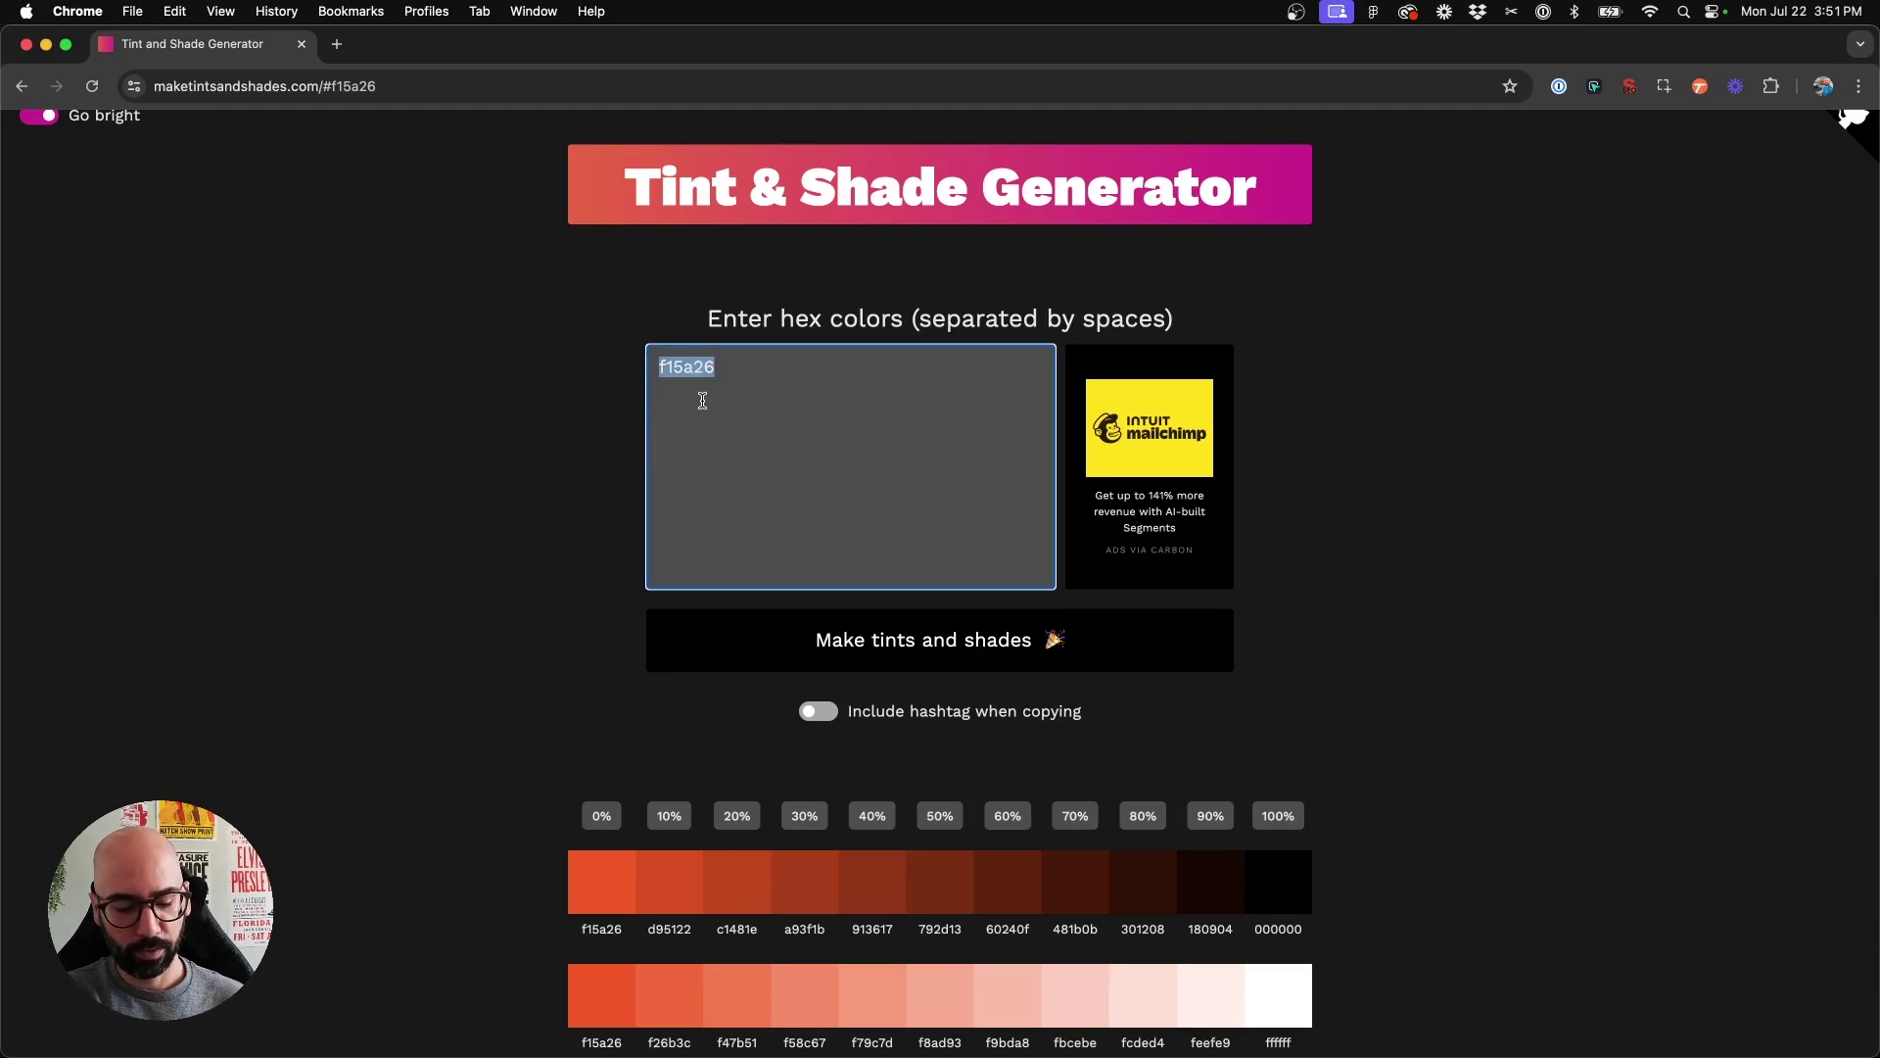
{"action": "type", "text": "3fa9f5"}
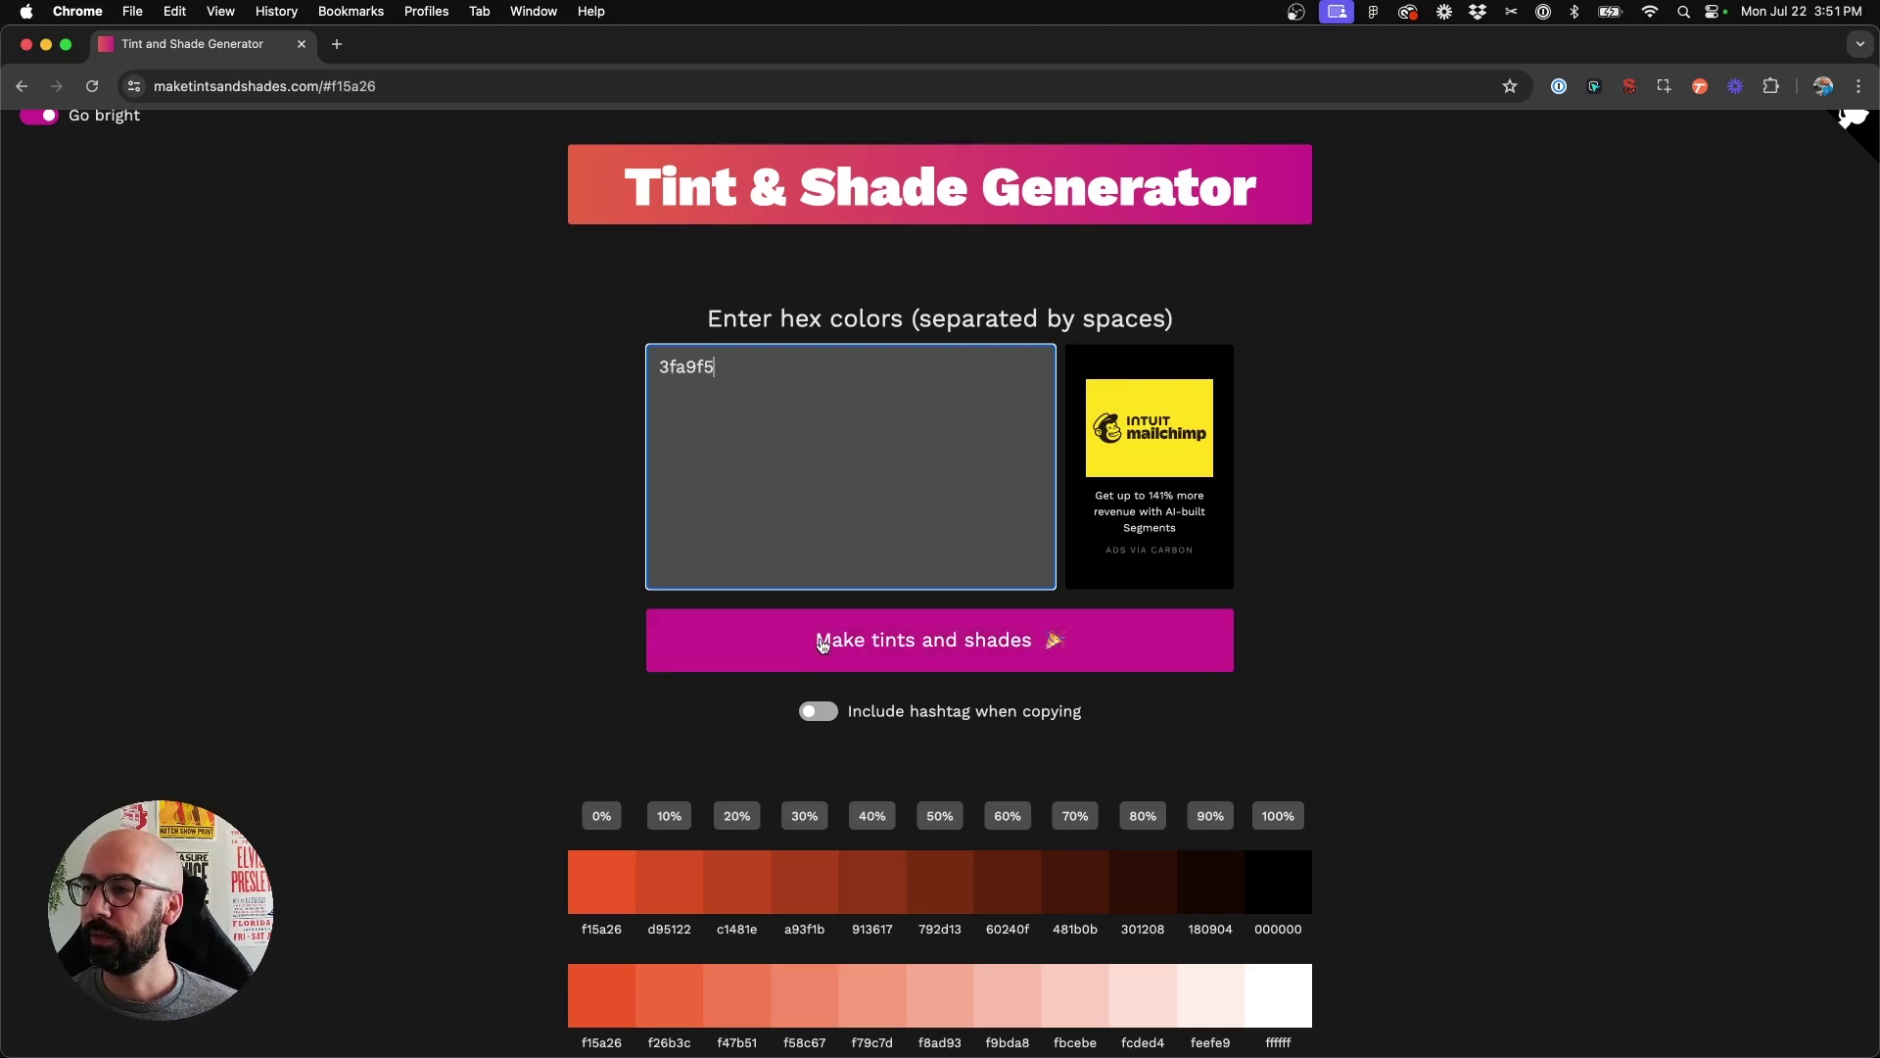
{"action": "left_click", "coordinate": [880, 639]}
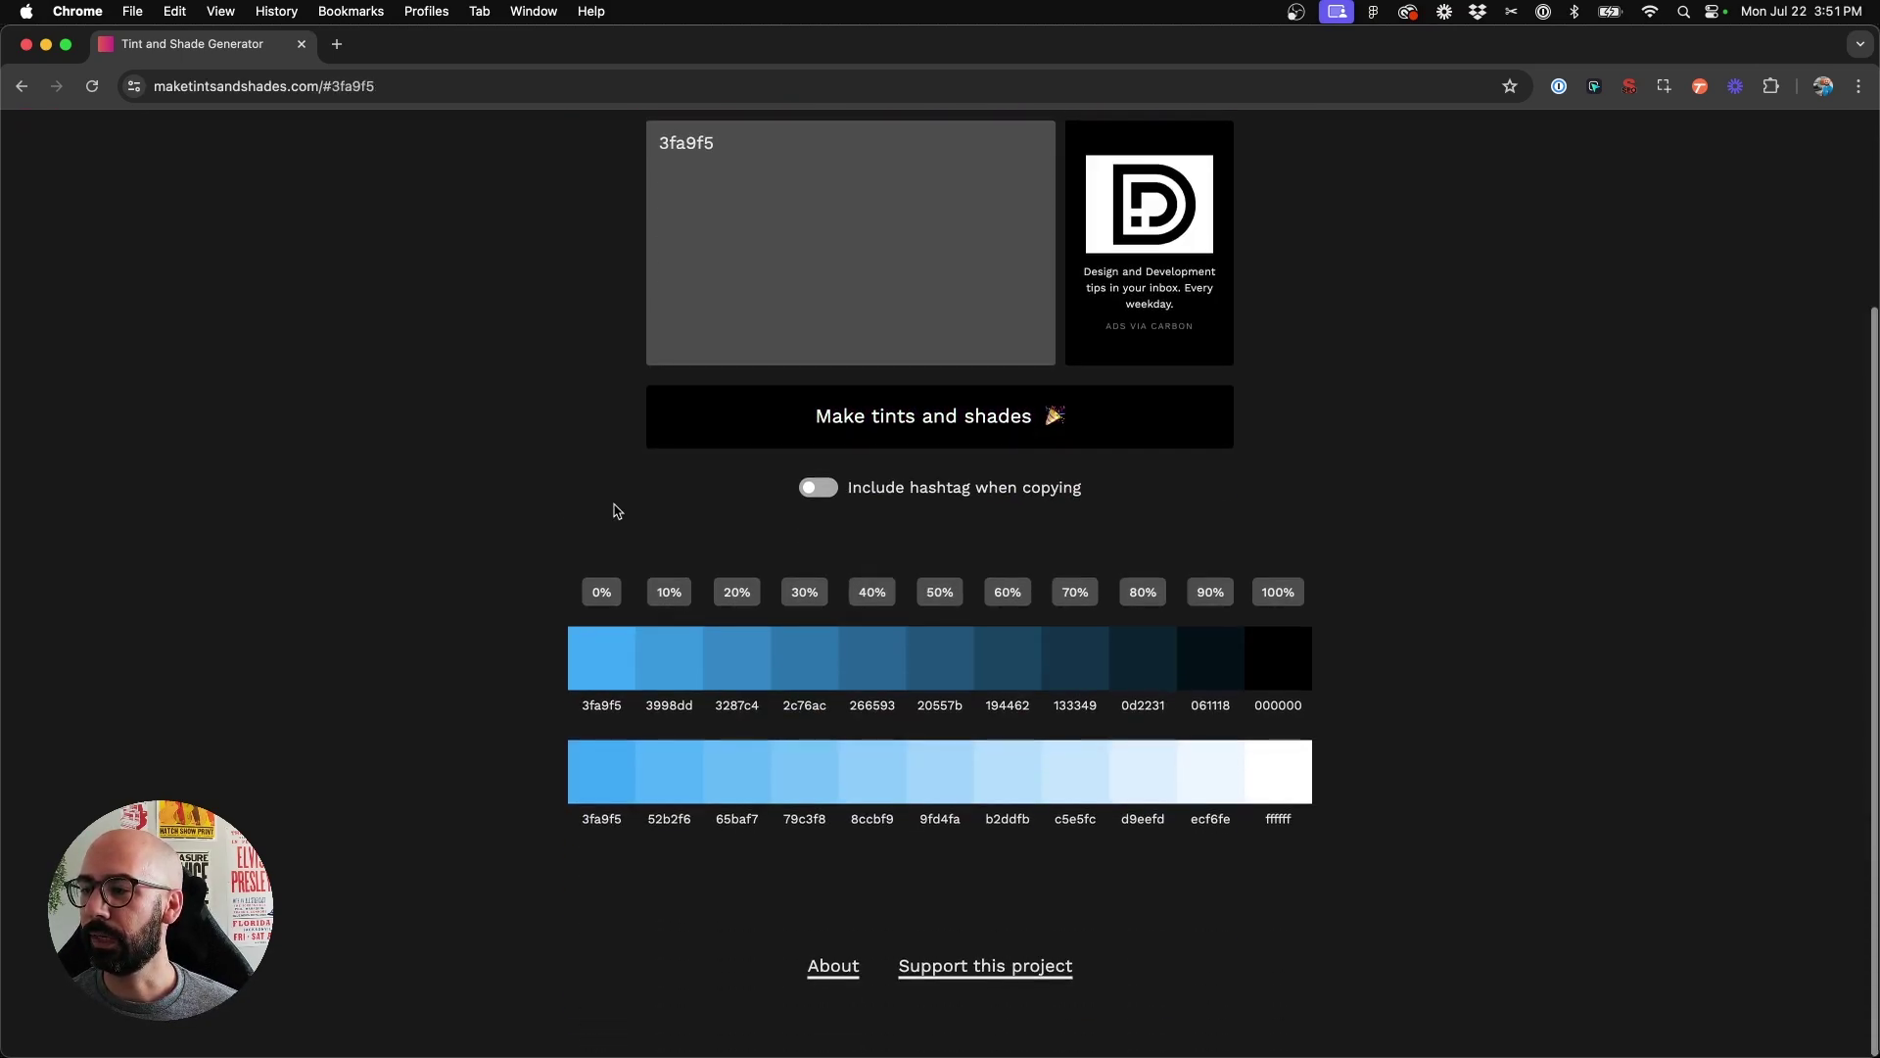
Add copies of the blue circle to its right and make the last one navy 133349
{"action": "mouse_move", "coordinate": [1071, 670]}
{"action": "key", "text": "ctrl+Up"}
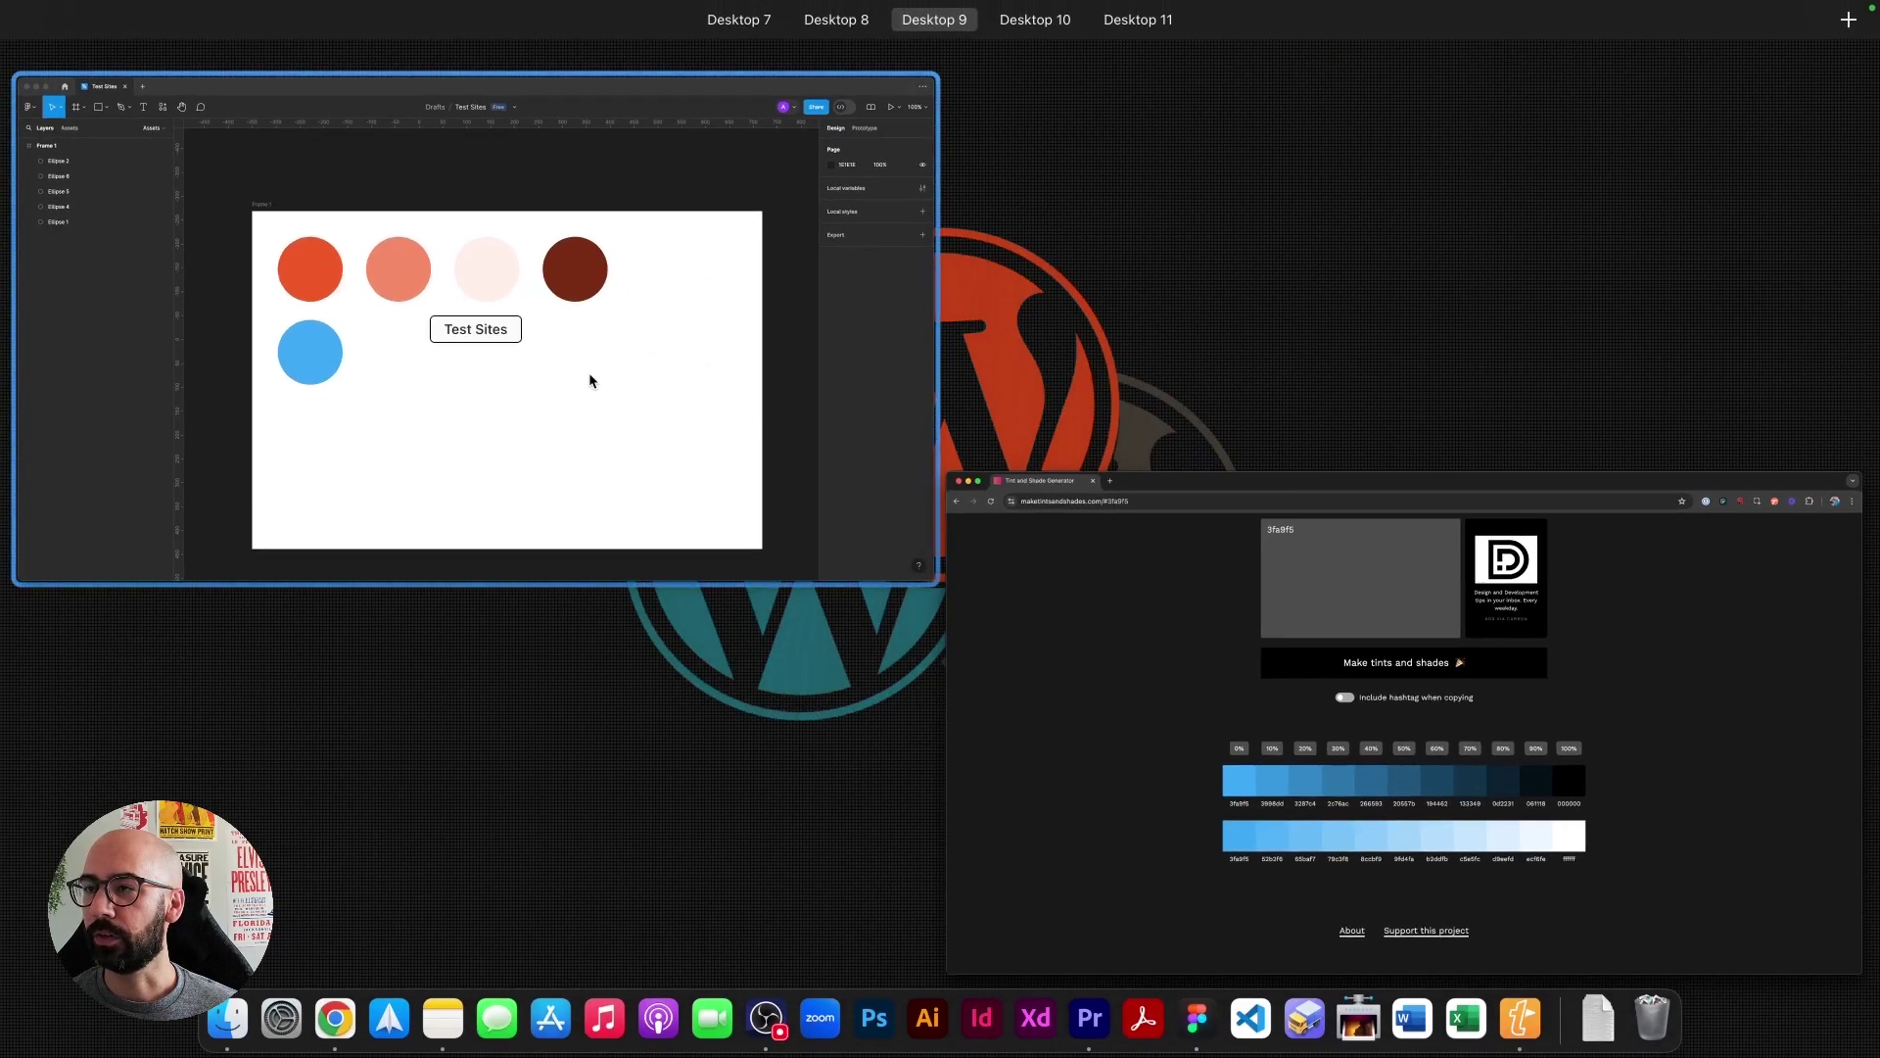
{"action": "left_click", "coordinate": [590, 372]}
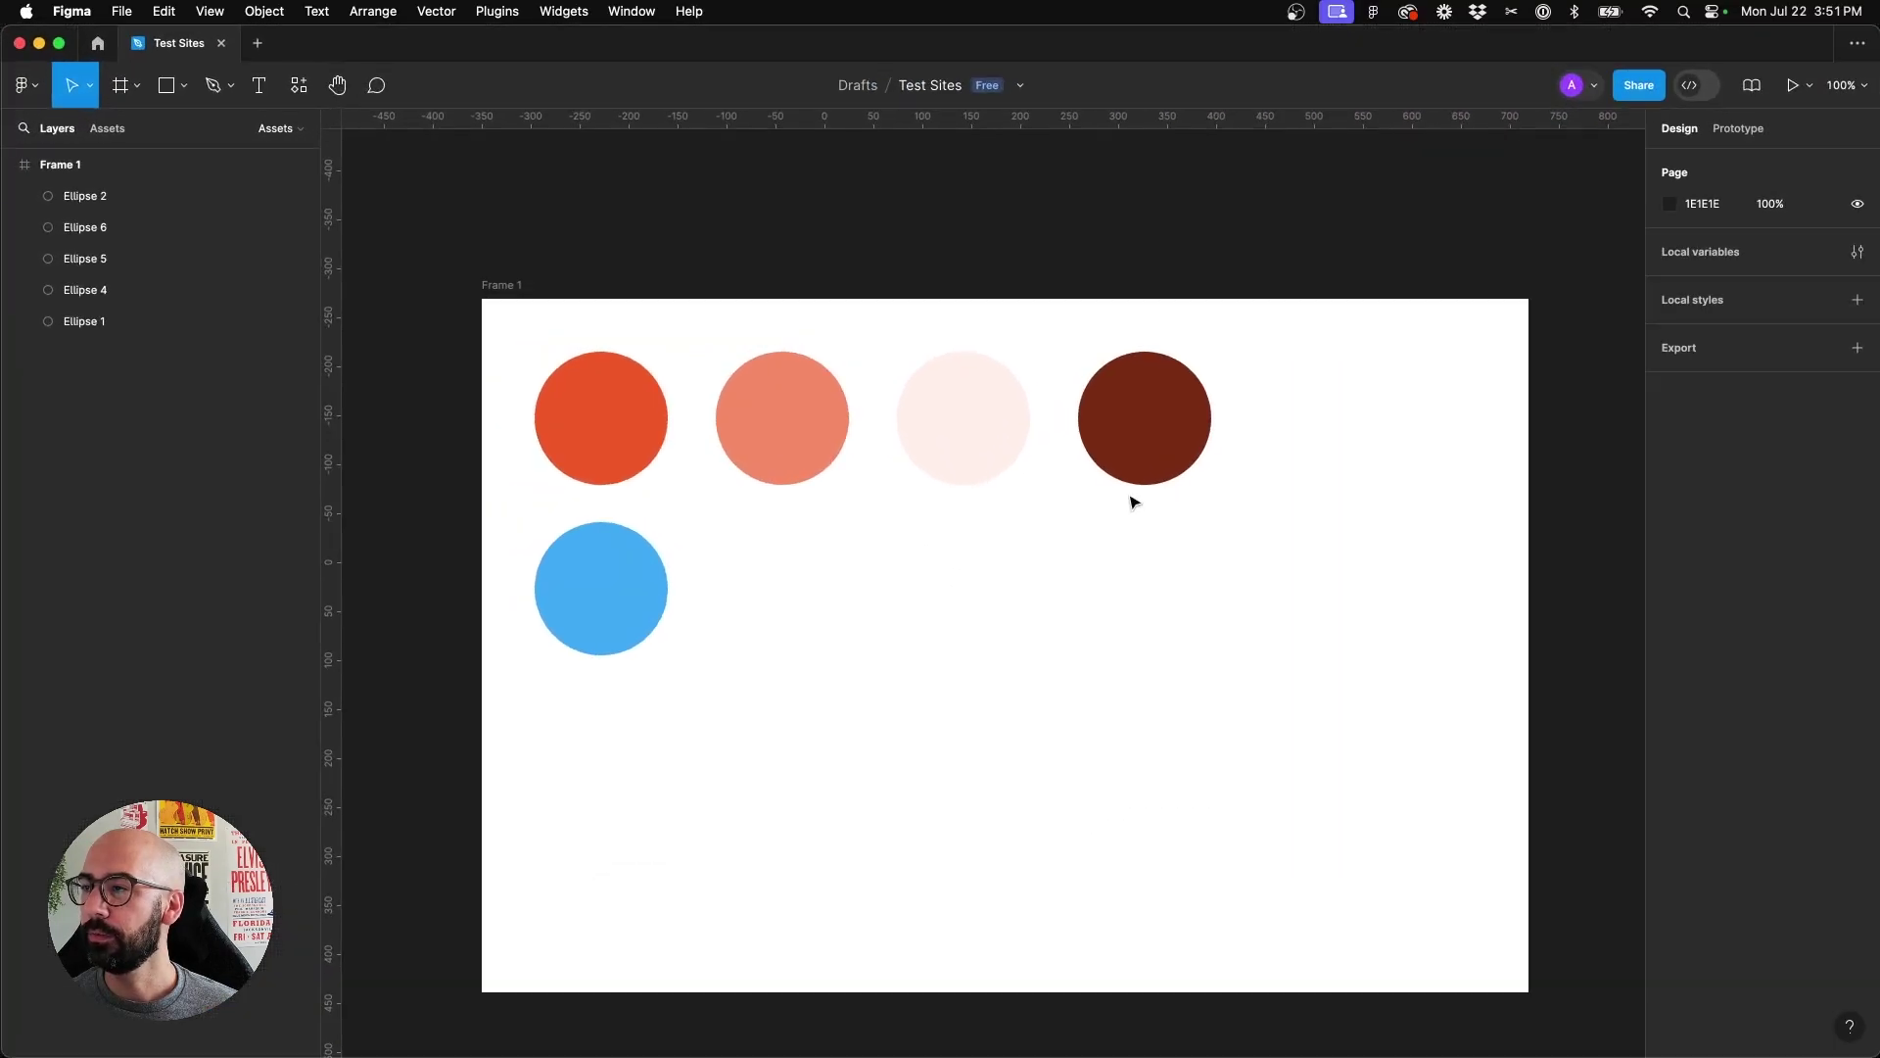
{"action": "left_click", "coordinate": [604, 581]}
{"action": "left_click_drag", "start_coordinate": [608, 579], "coordinate": [788, 580]}
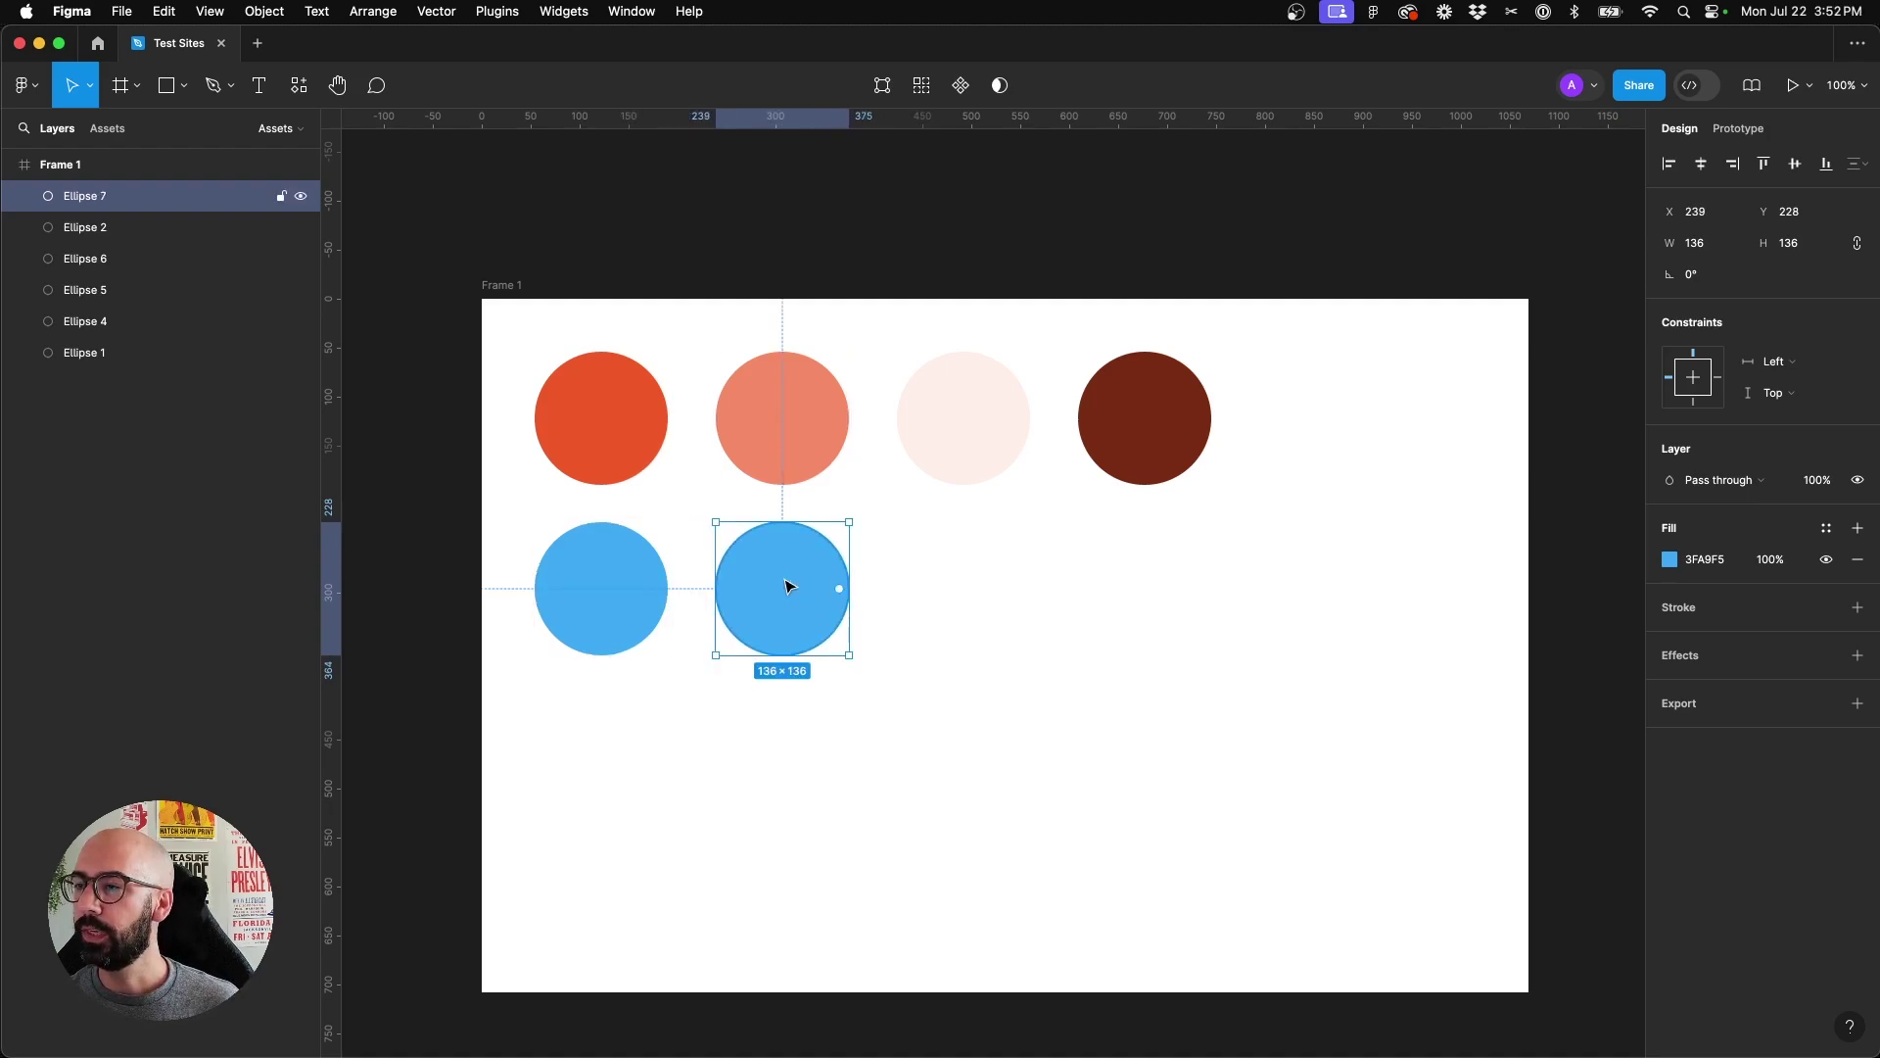
{"action": "key", "text": "super+d"}
{"action": "key", "text": "super+d"}
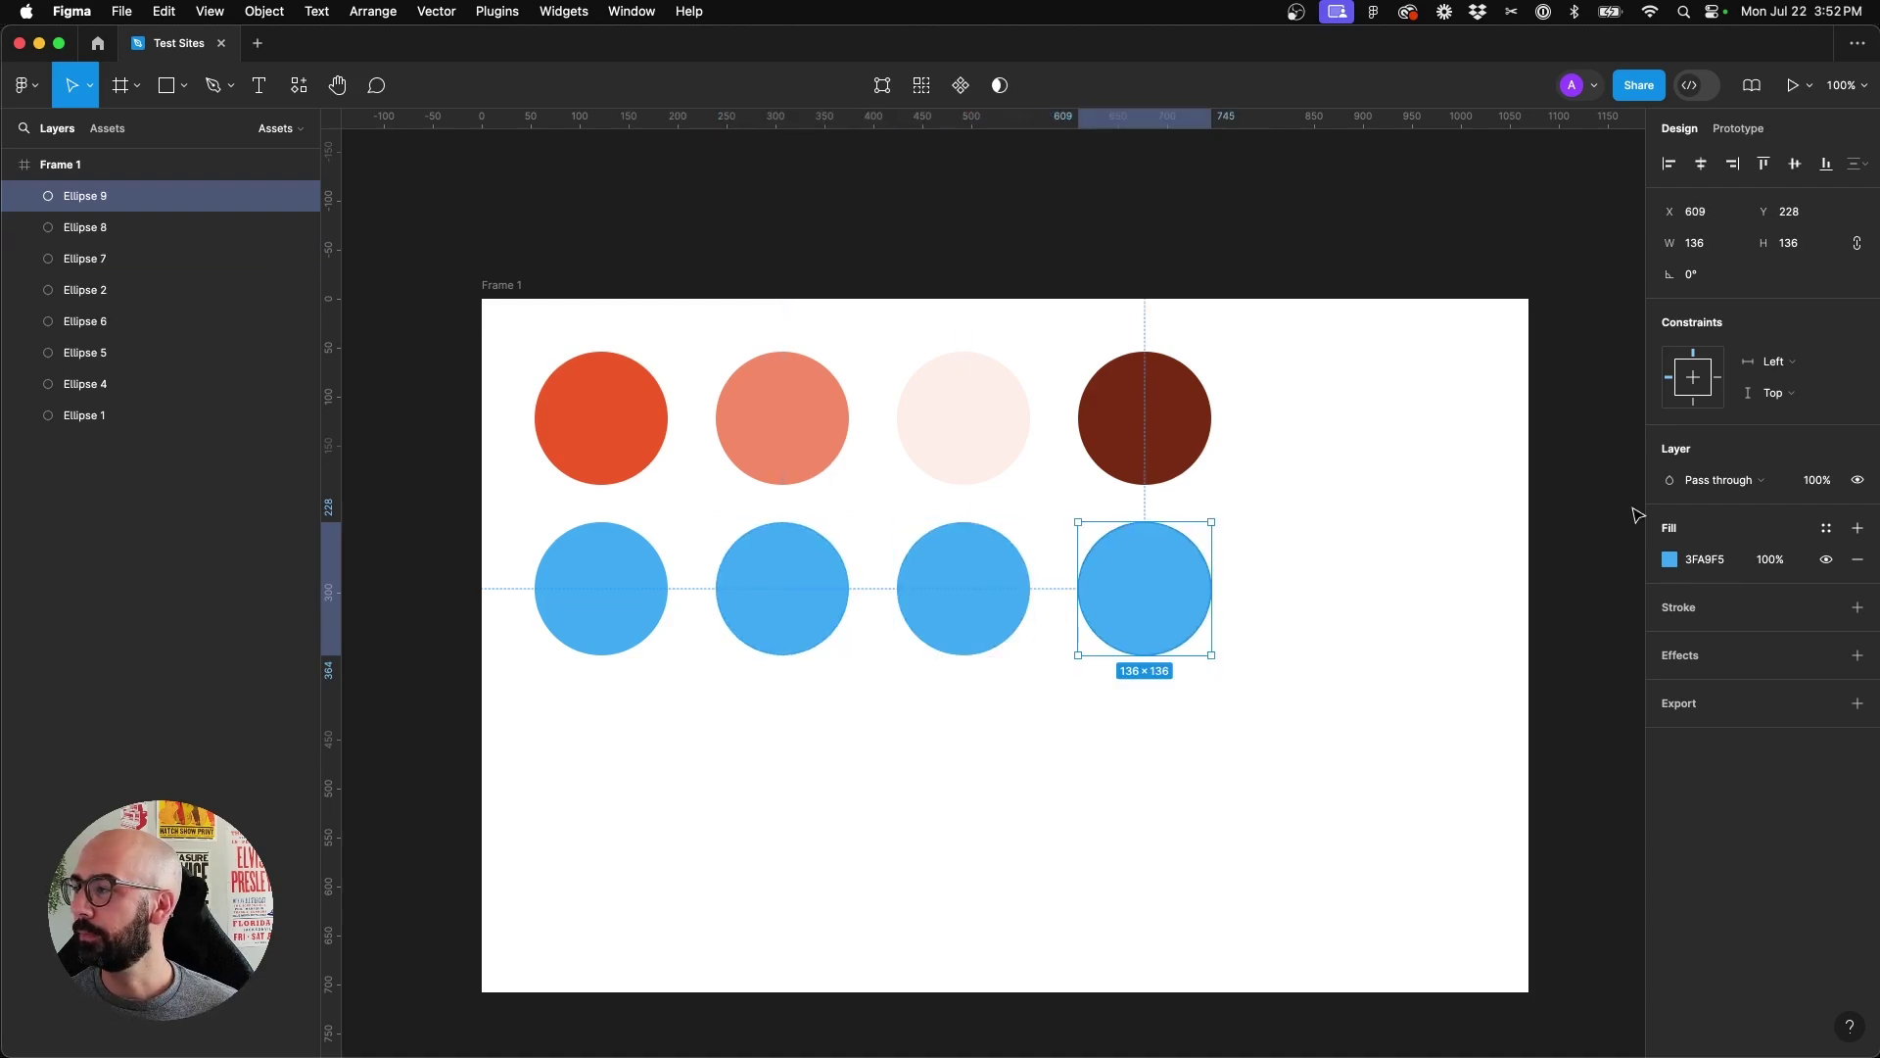
{"action": "left_click", "coordinate": [1716, 558]}
{"action": "type", "text": "13334"}
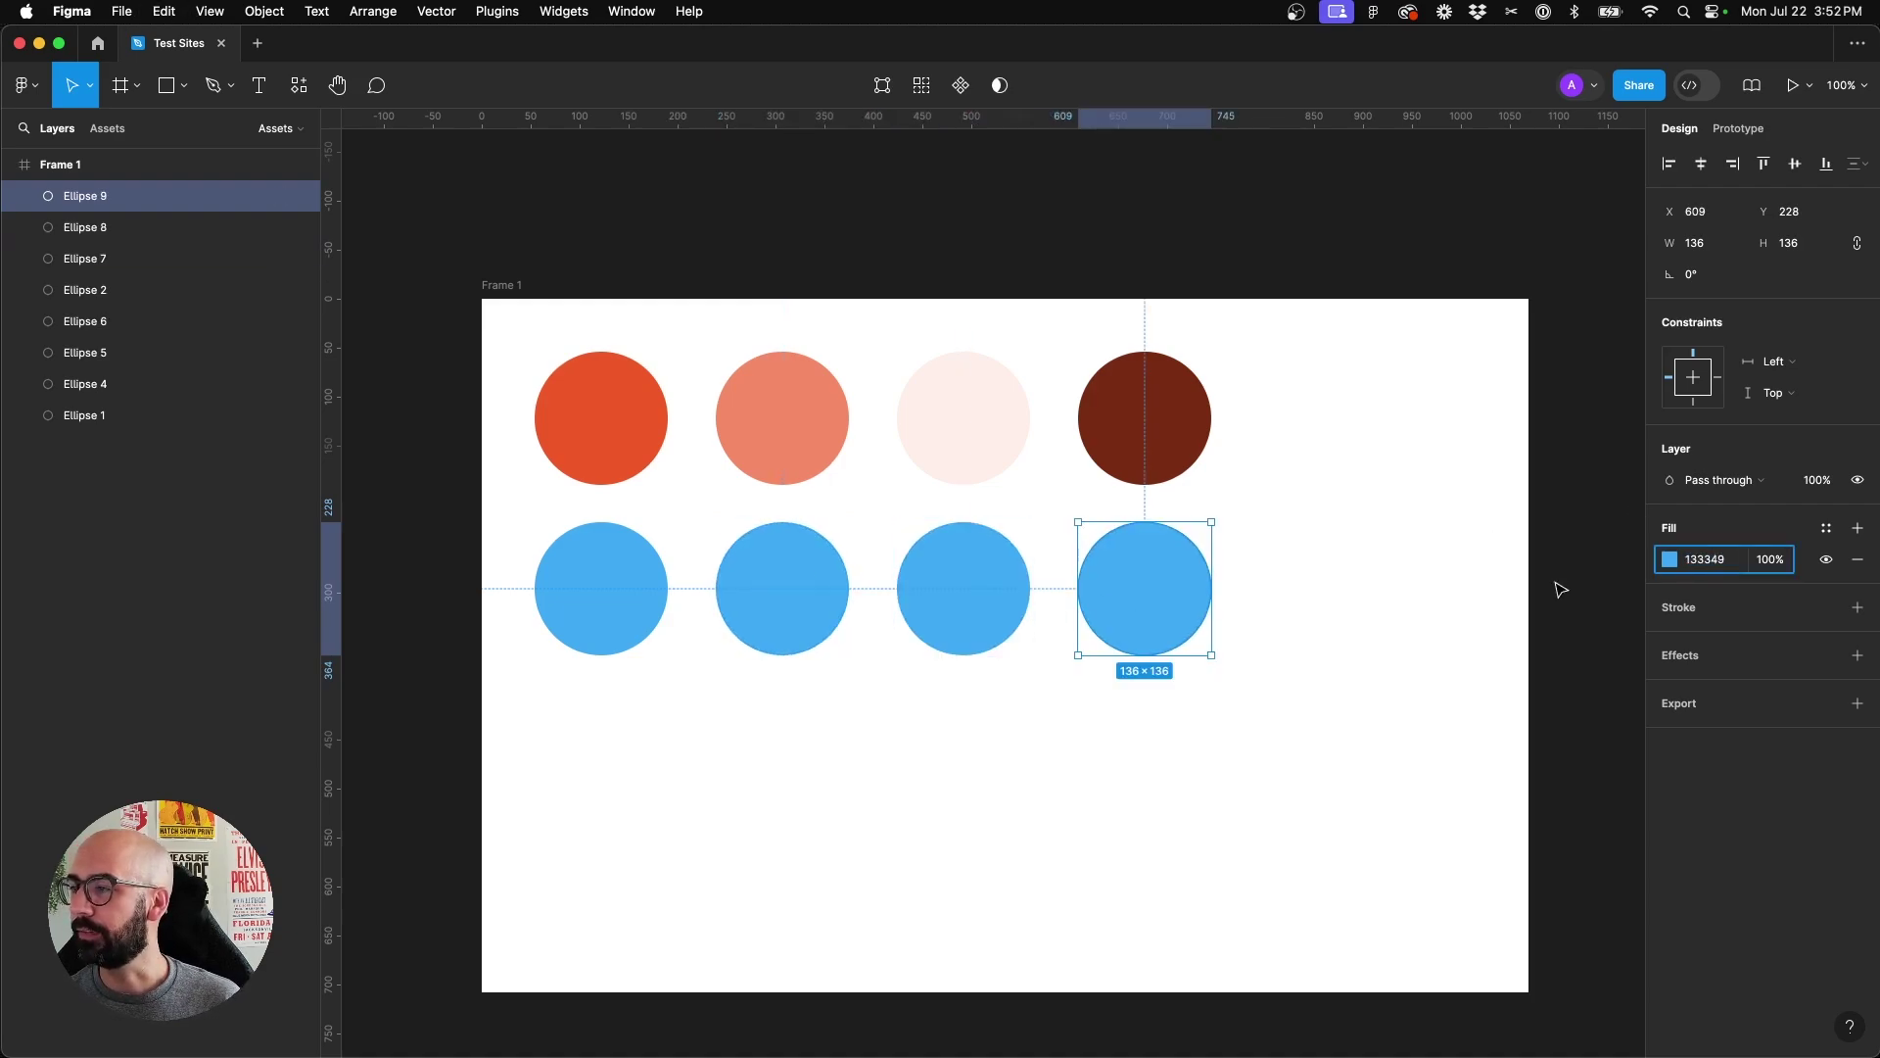
{"action": "type", "text": "9"}
{"action": "key", "text": "Tab"}
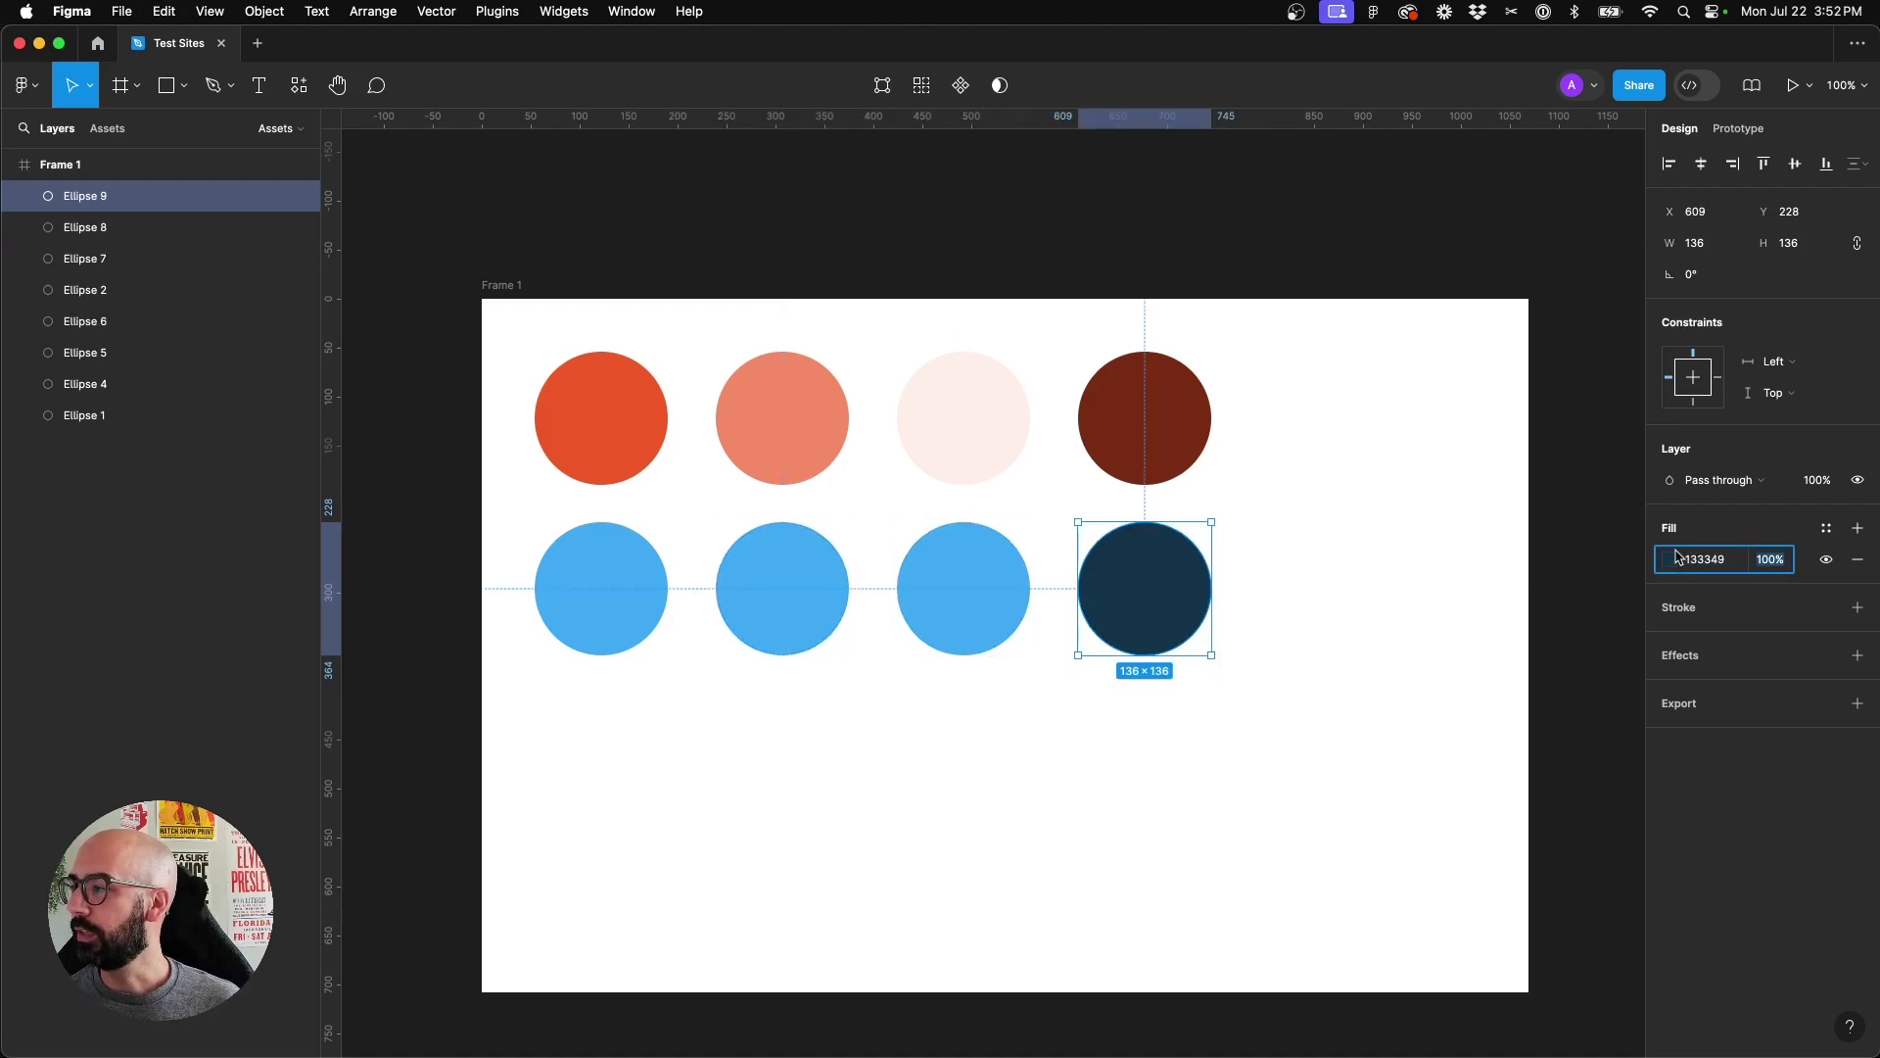
{"action": "left_click", "coordinate": [1091, 726]}
Copy the ecf6fe tint into the third blue circle's fill
{"action": "key", "text": "ctrl+Up"}
{"action": "left_click", "coordinate": [1149, 464]}
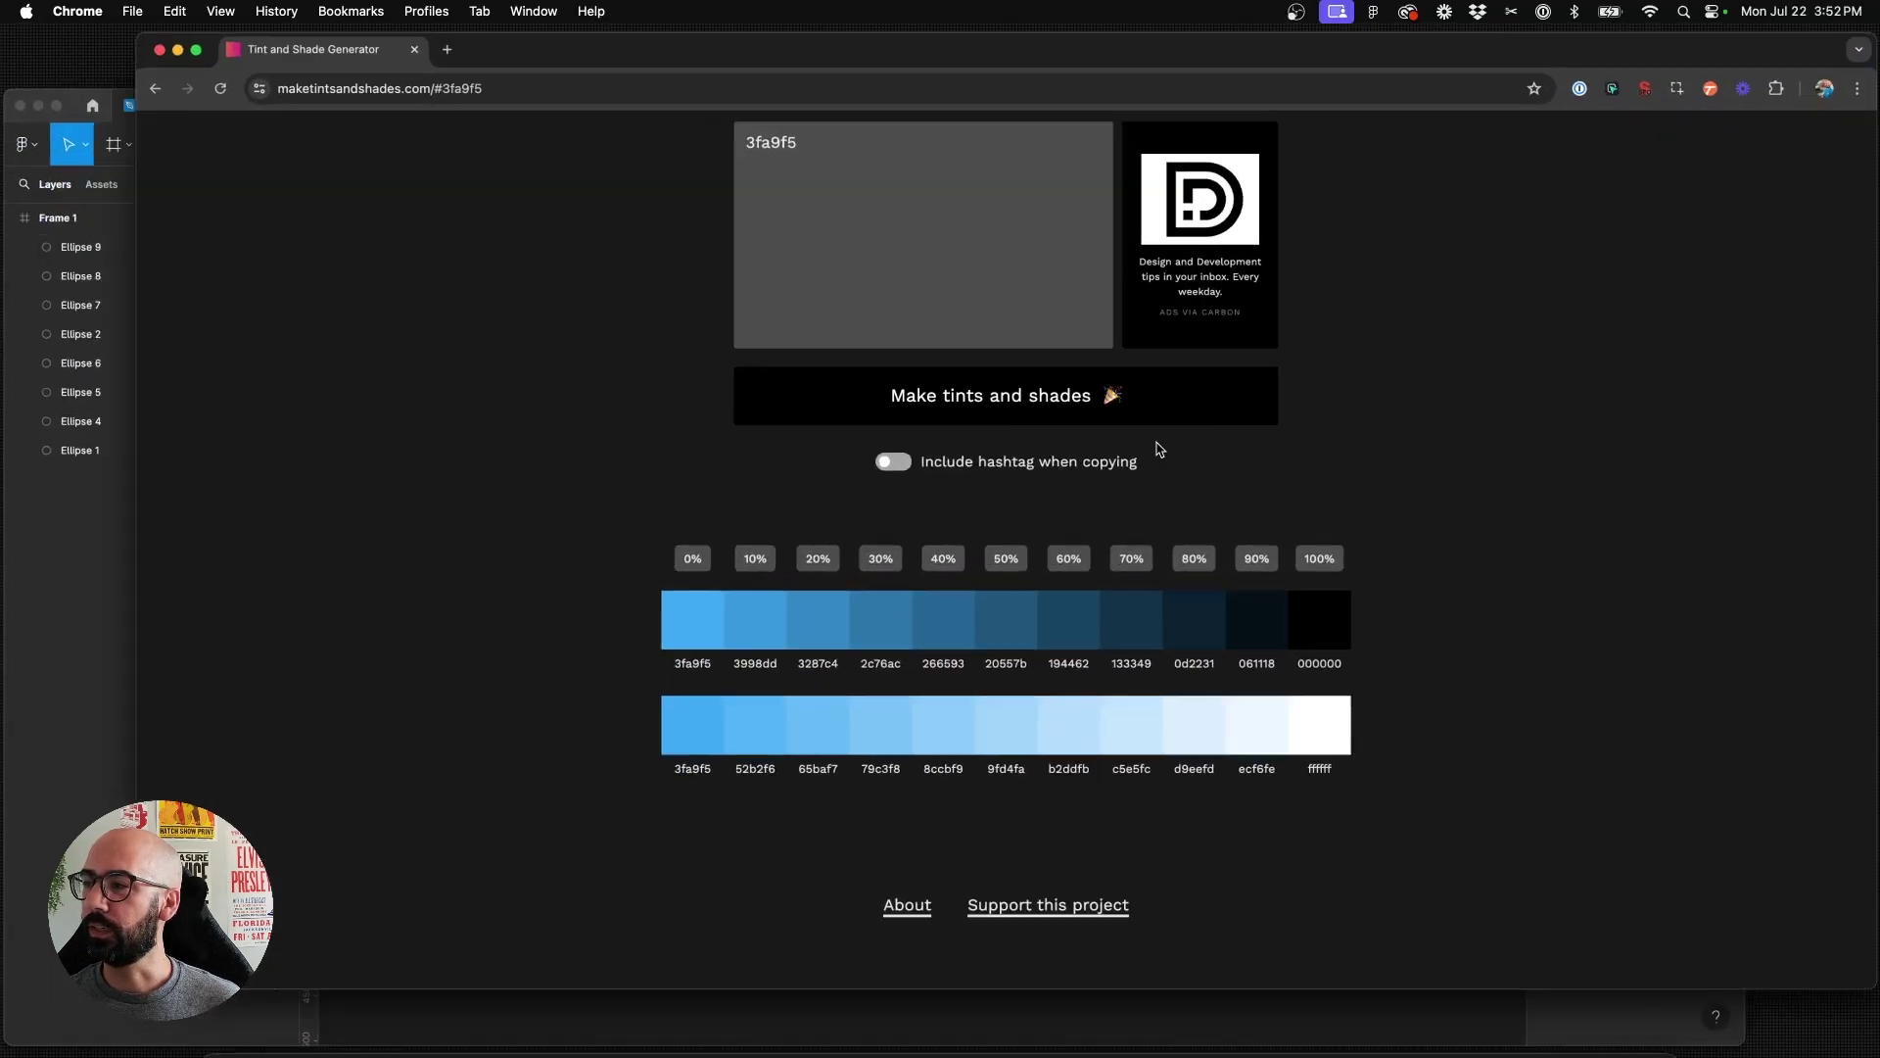
{"action": "left_click", "coordinate": [1210, 773]}
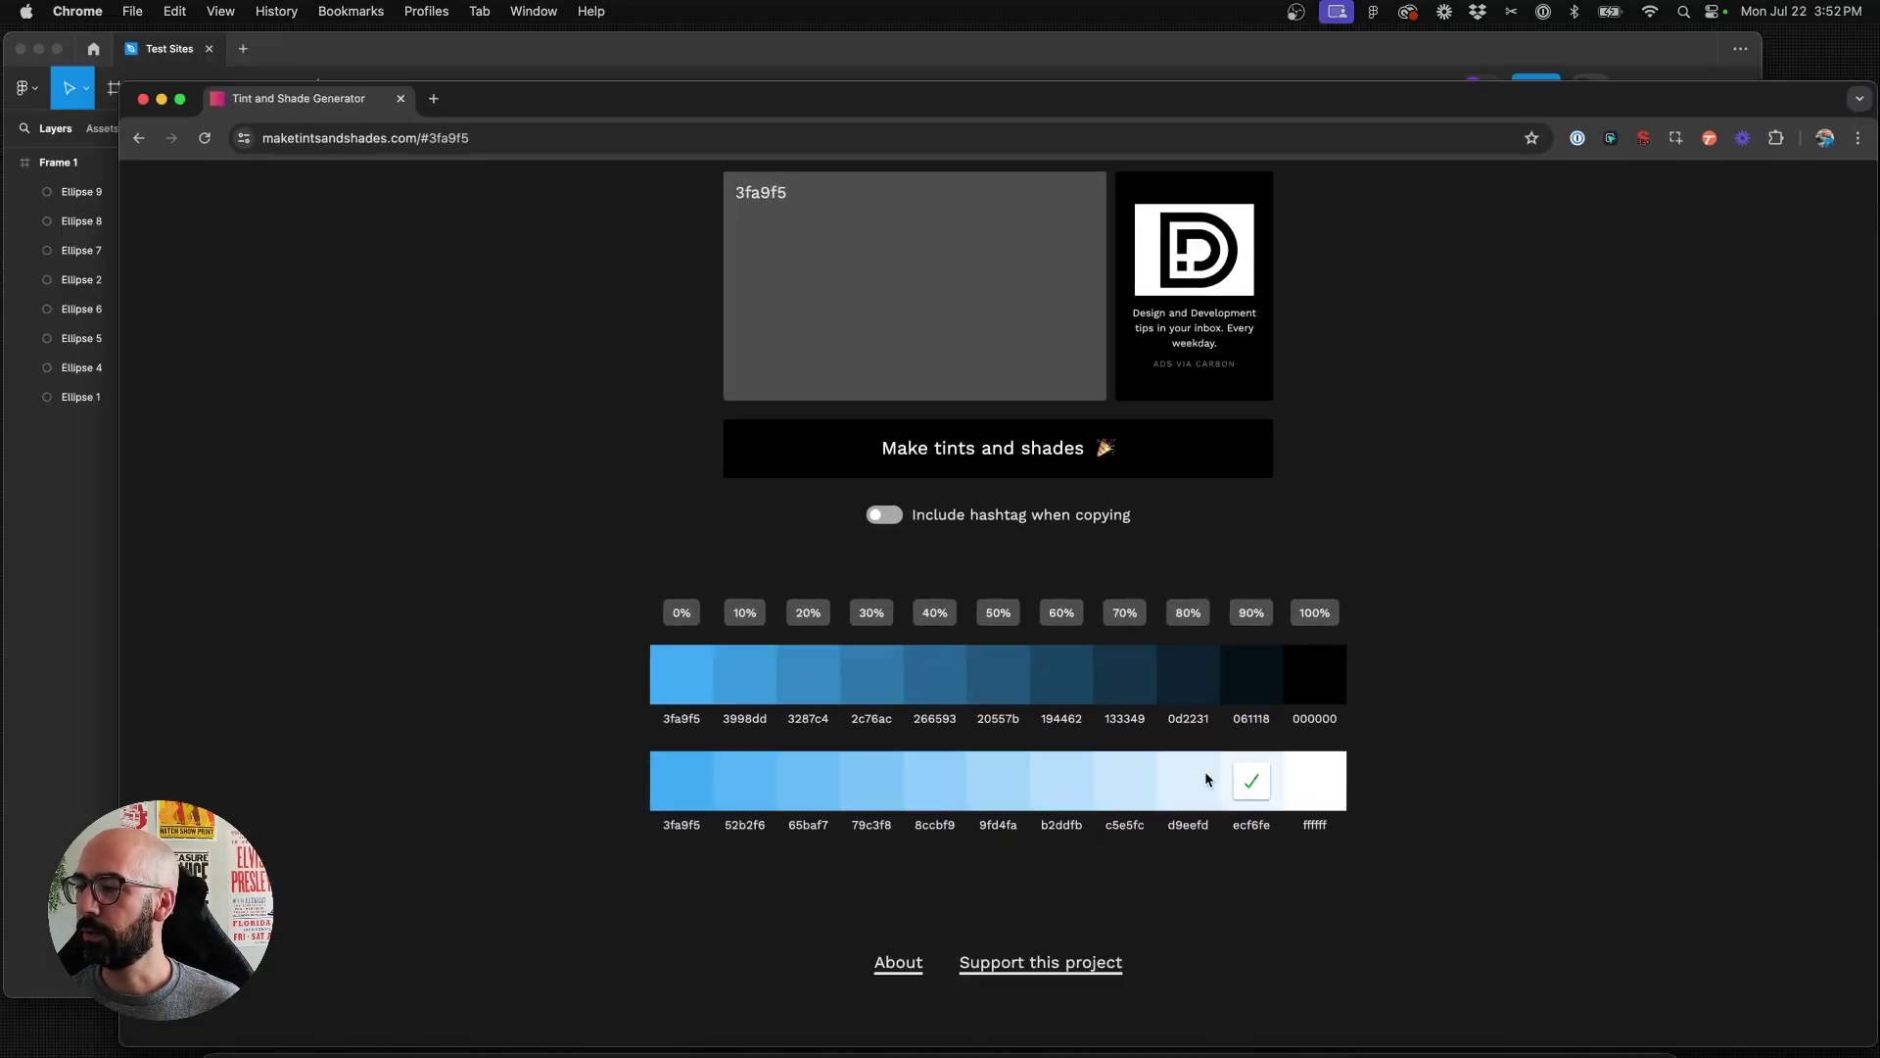
{"action": "key", "text": "ctrl+Up"}
{"action": "left_click", "coordinate": [881, 432]}
{"action": "left_click", "coordinate": [967, 594]}
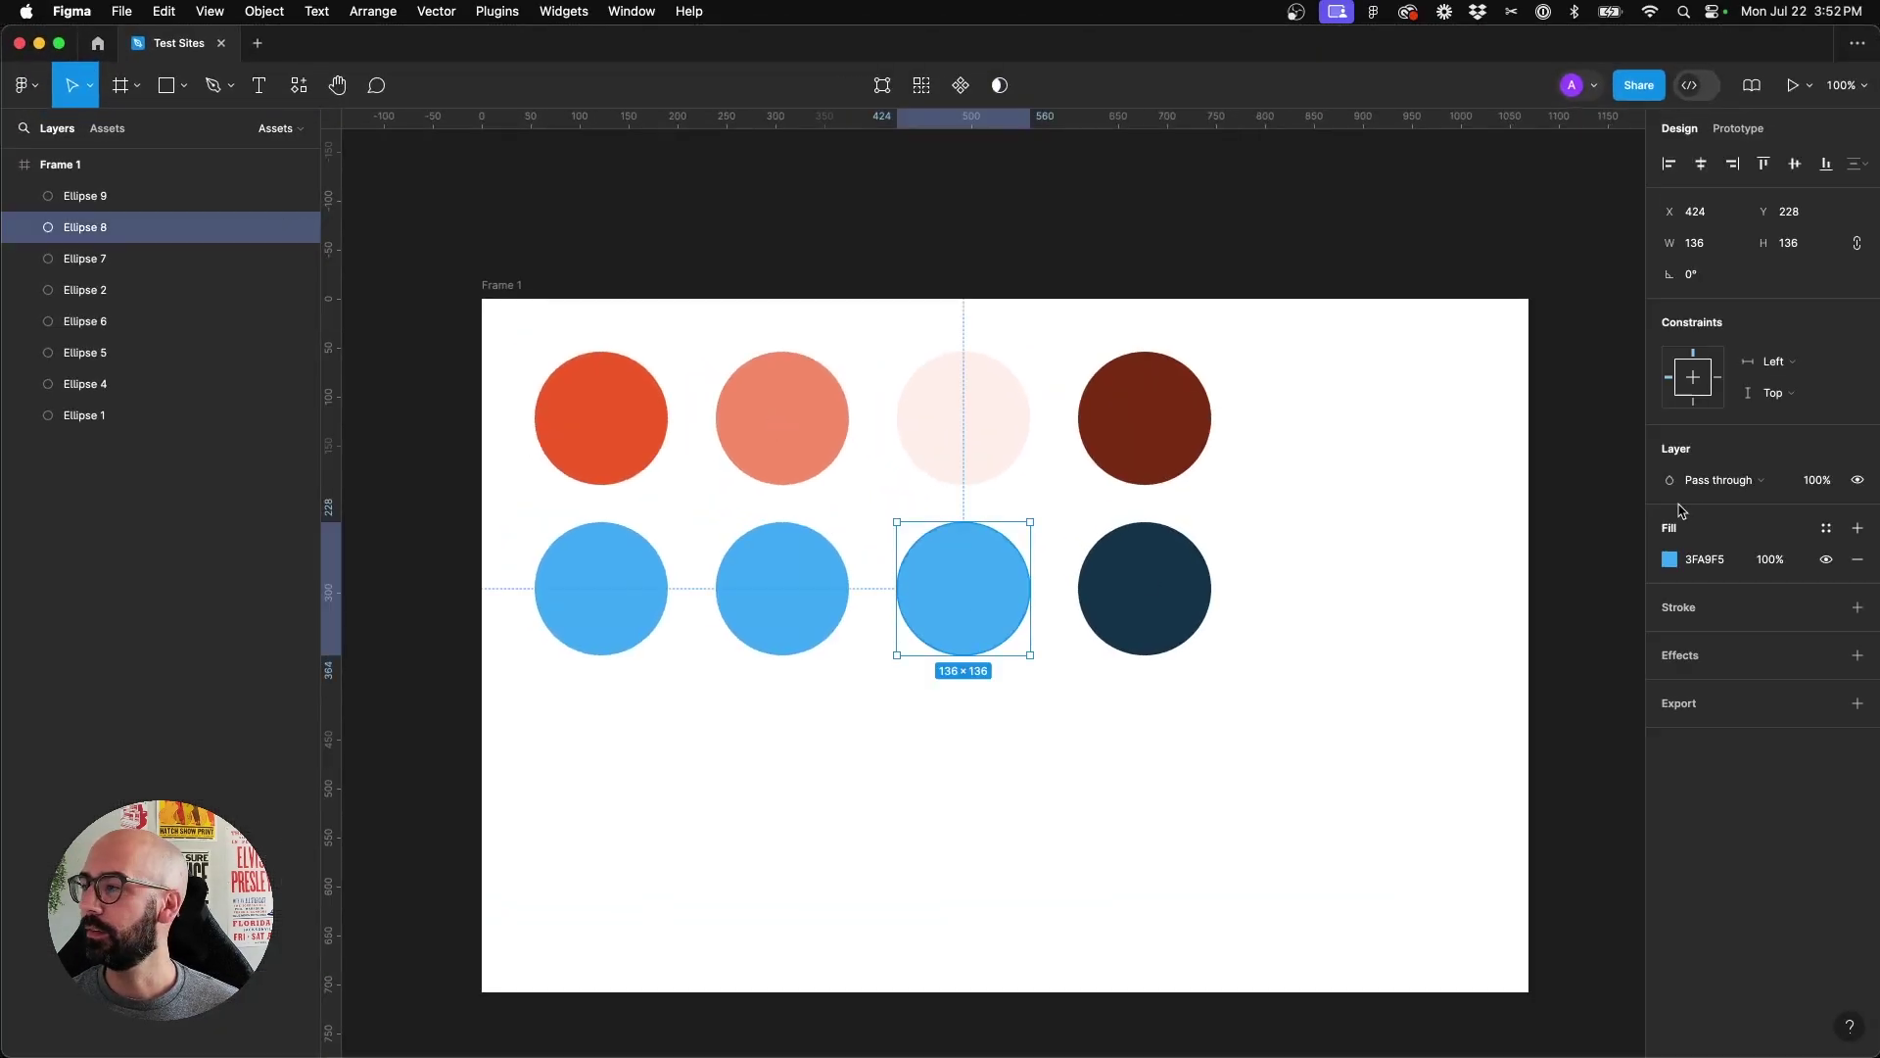
{"action": "left_click", "coordinate": [1704, 560]}
{"action": "type", "text": "ecf6fe"}
{"action": "left_click", "coordinate": [1046, 718]}
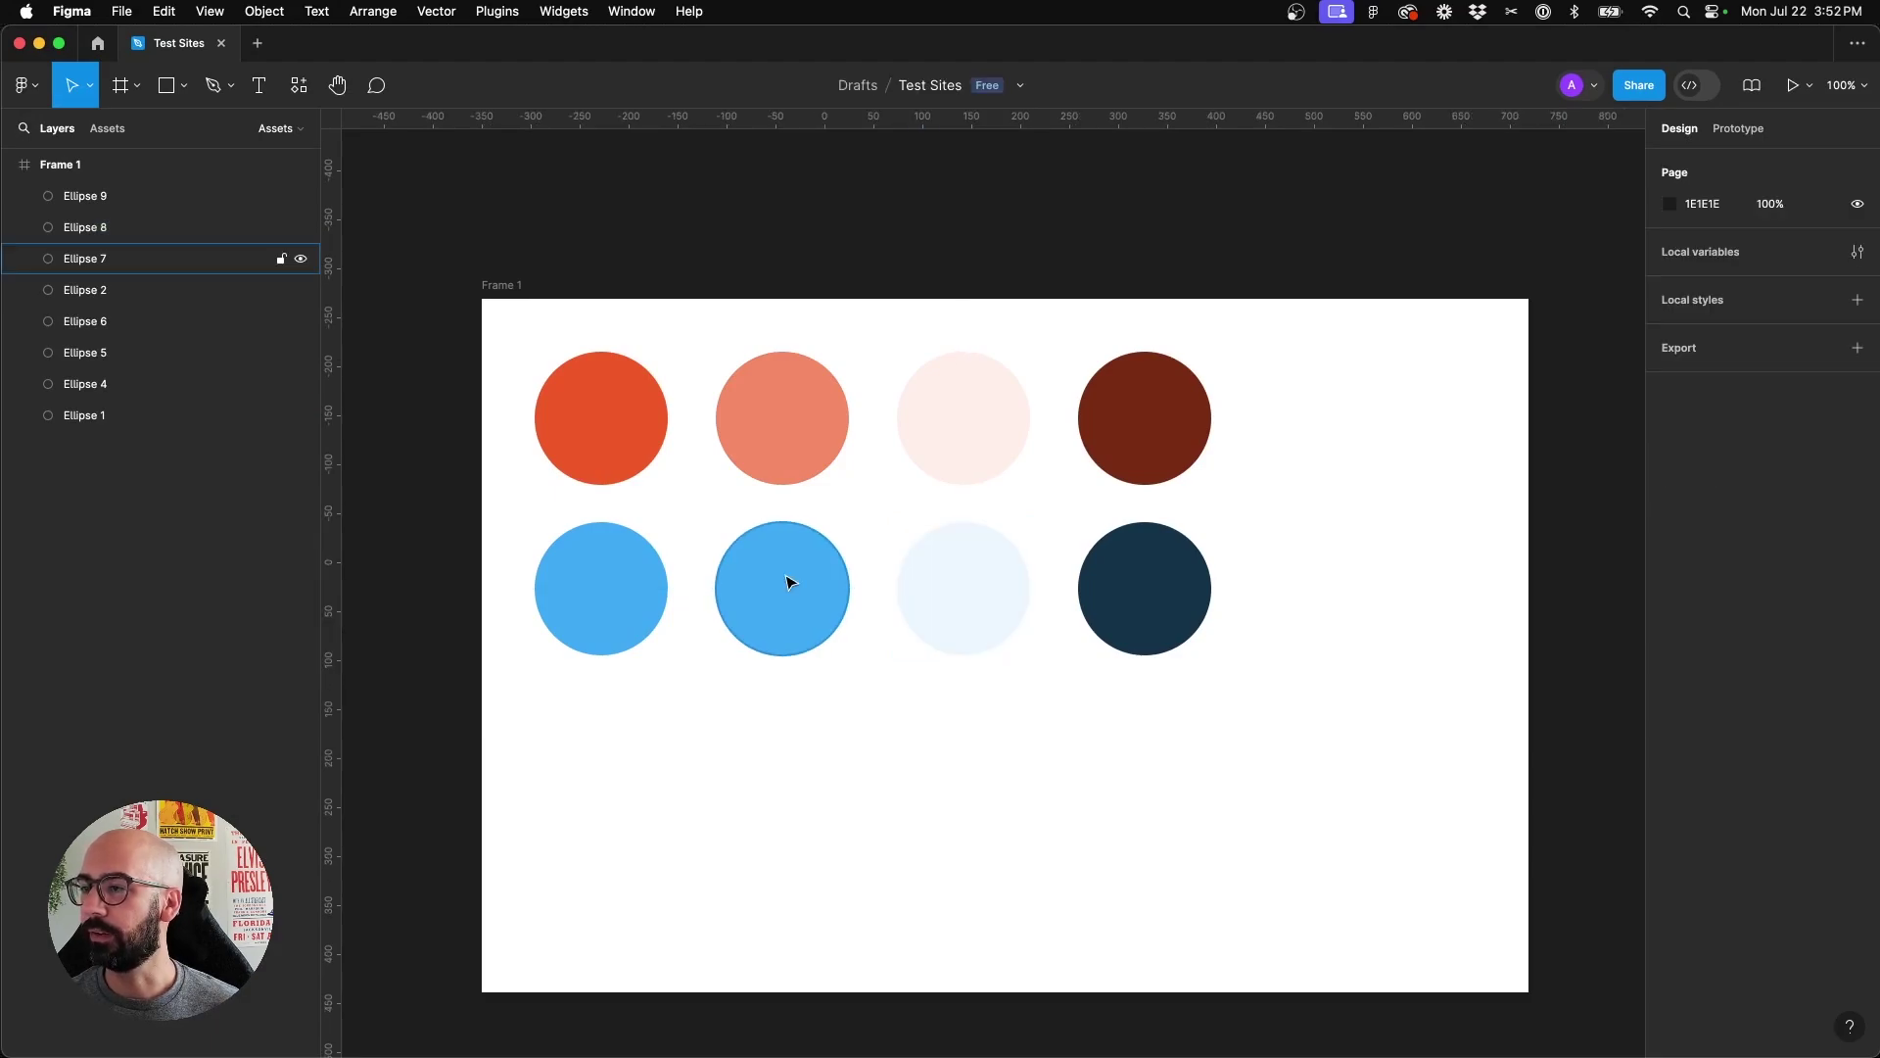
Fill the second blue circle 8ccbf9 and copy the first blue circle onto a new row below
{"action": "left_click", "coordinate": [791, 582]}
{"action": "key", "text": "ctrl+Up"}
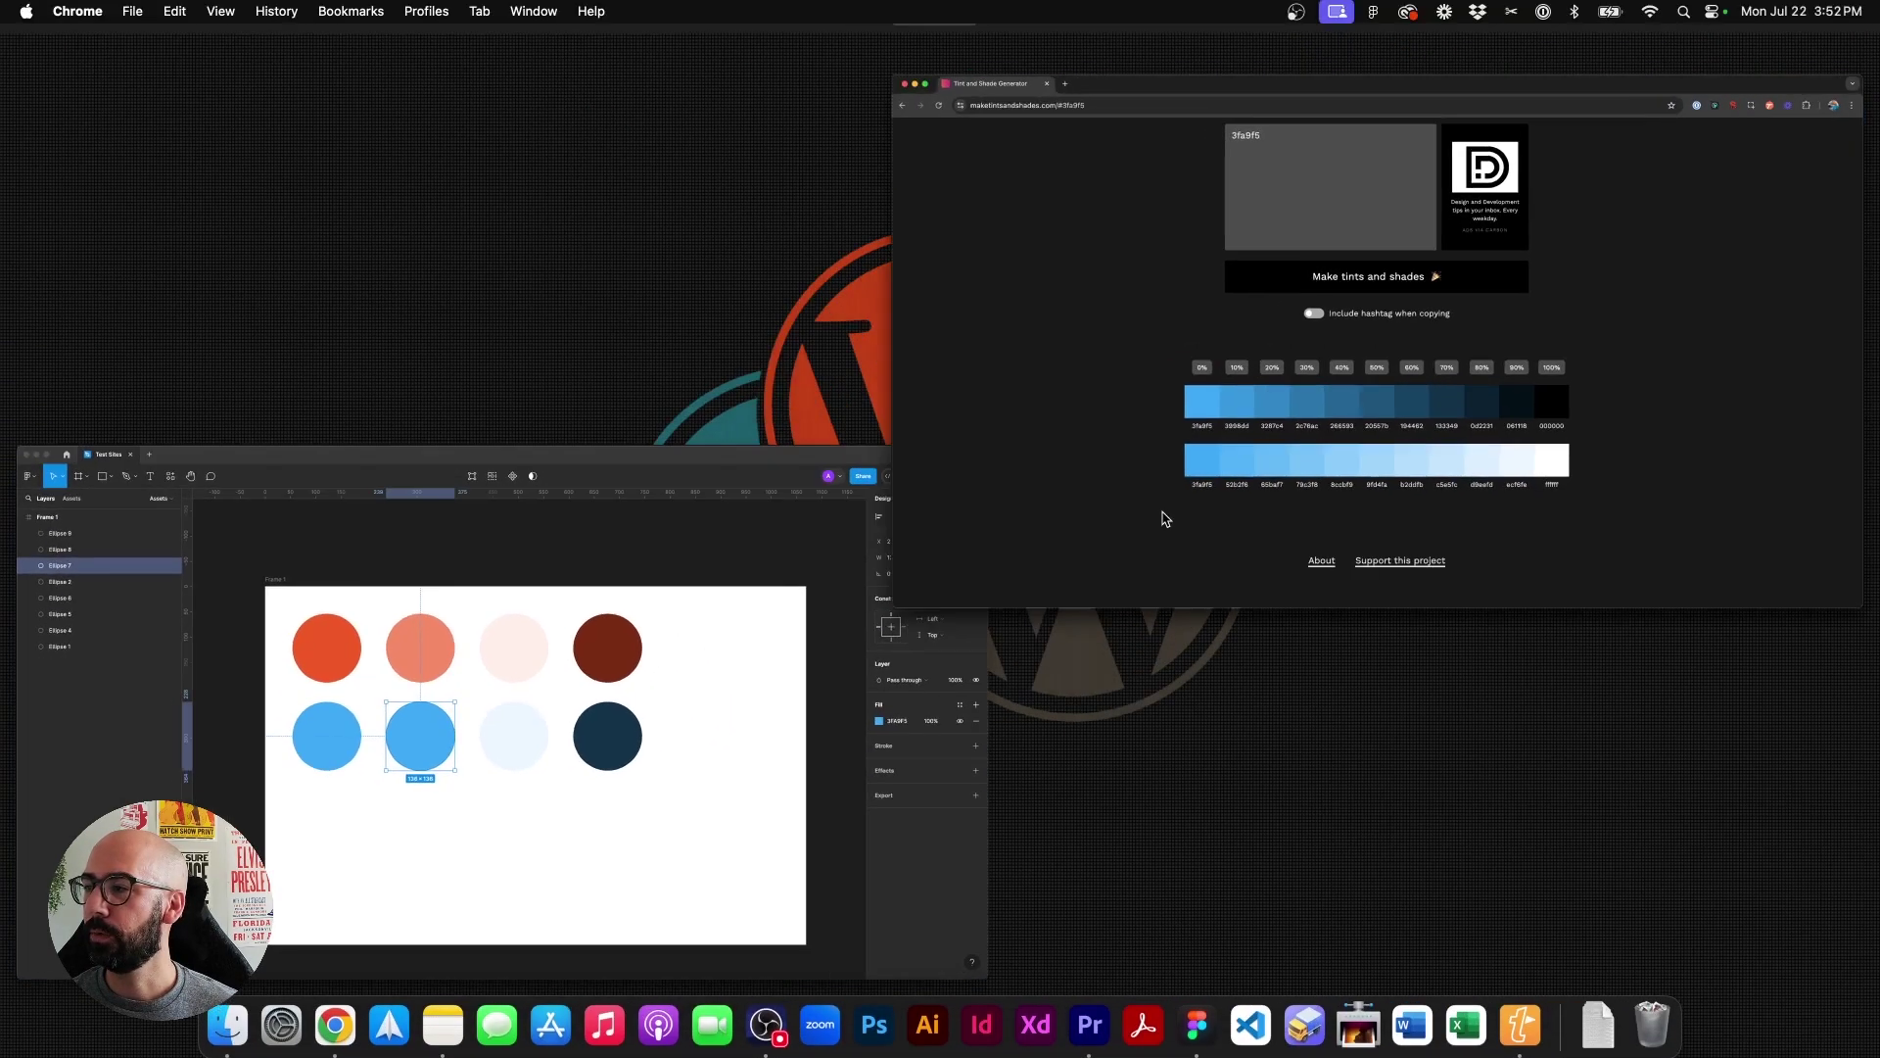
{"action": "left_click", "coordinate": [1126, 441]}
{"action": "left_click", "coordinate": [870, 774]}
{"action": "scroll", "coordinate": [870, 774], "scroll_direction": "up", "scroll_amount": 3}
{"action": "key", "text": "ctrl+Up"}
{"action": "left_click", "coordinate": [861, 463]}
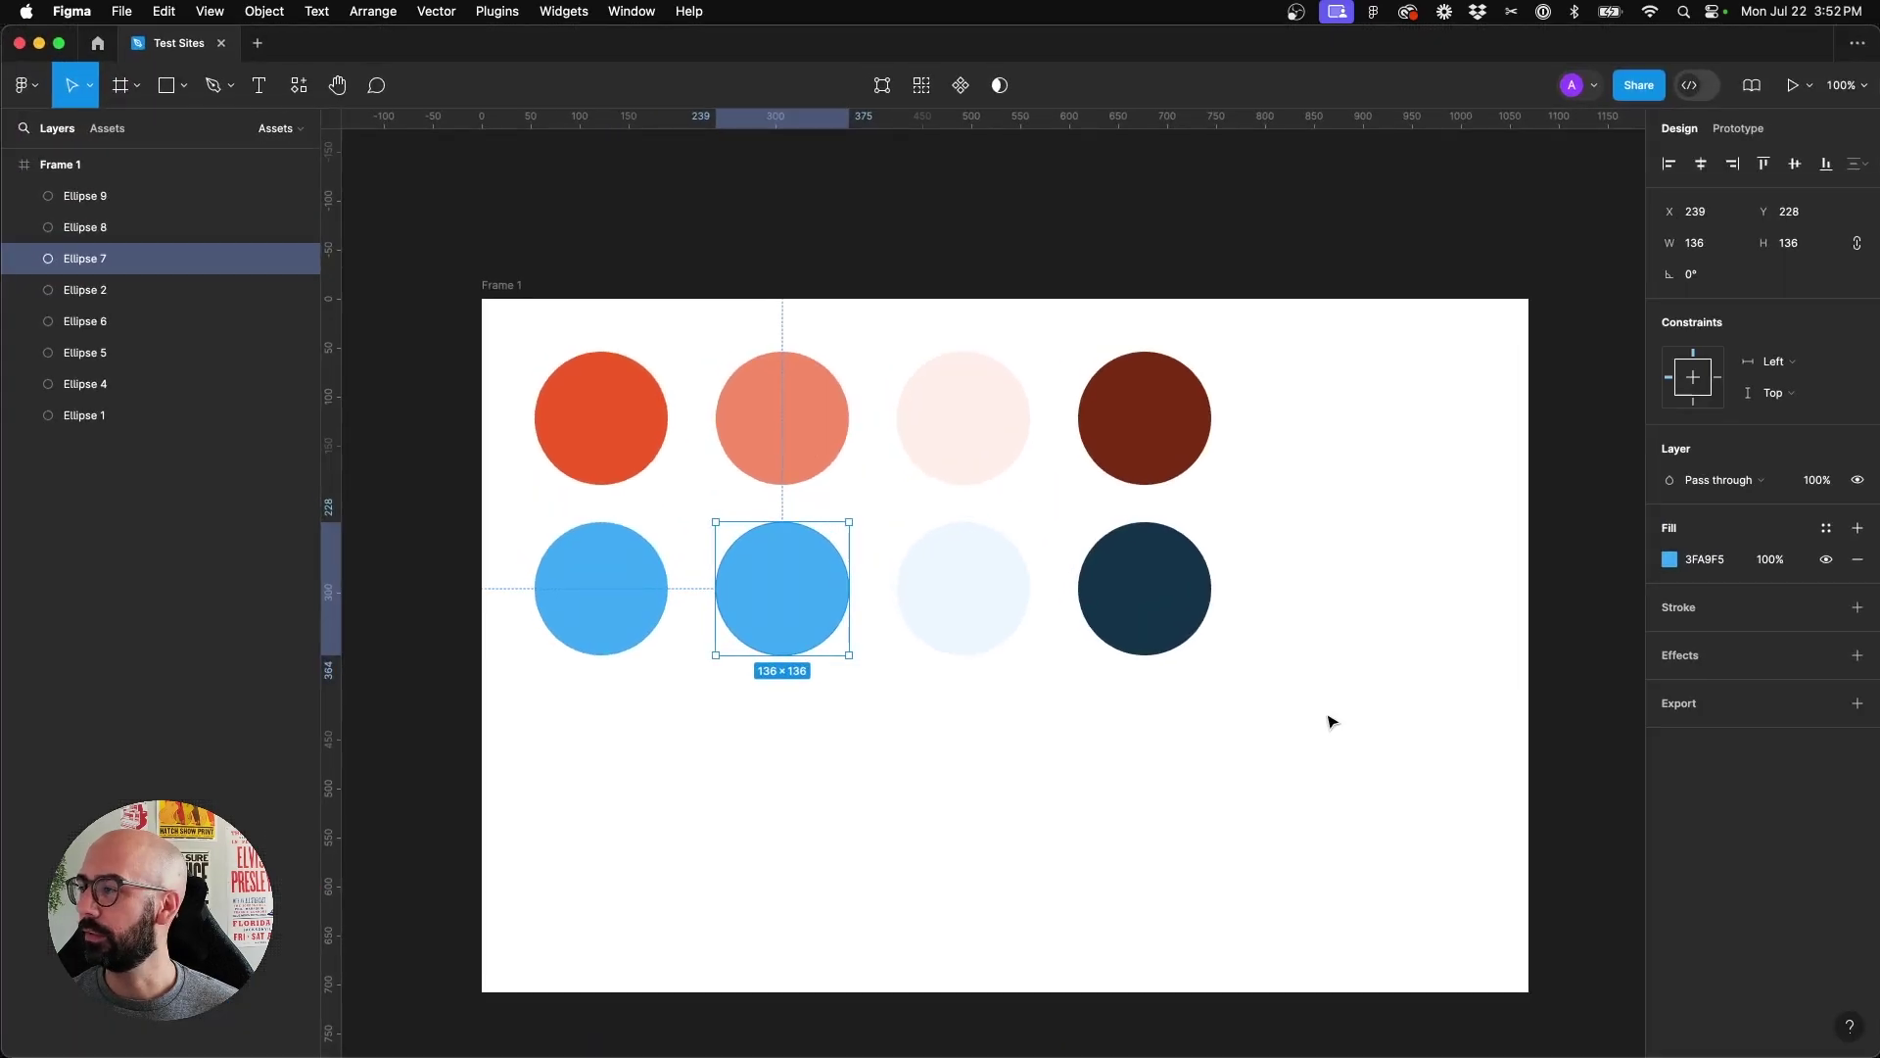
{"action": "left_click", "coordinate": [1723, 557]}
{"action": "type", "text": "8ccbf9"}
{"action": "key", "text": "Return"}
{"action": "left_click", "coordinate": [958, 752]}
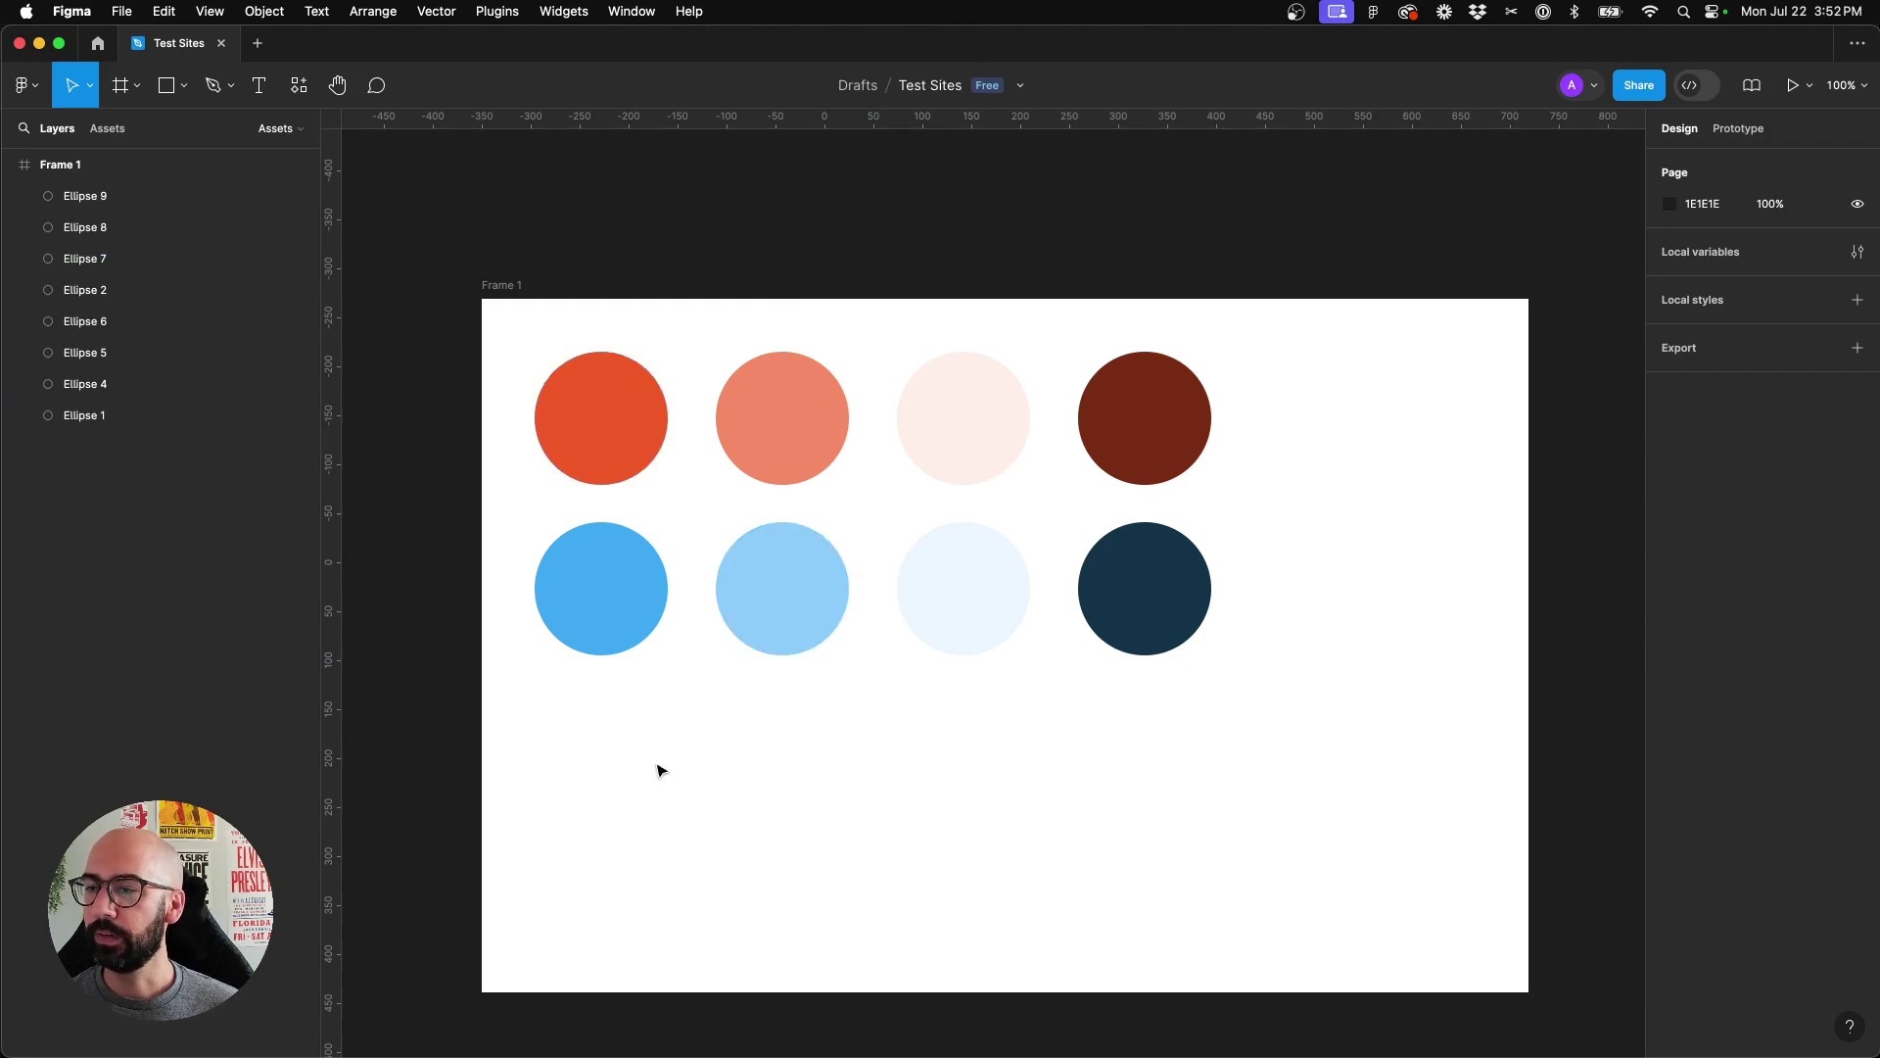
{"action": "left_click_drag", "start_coordinate": [621, 641], "coordinate": [632, 796], "text": "alt"}
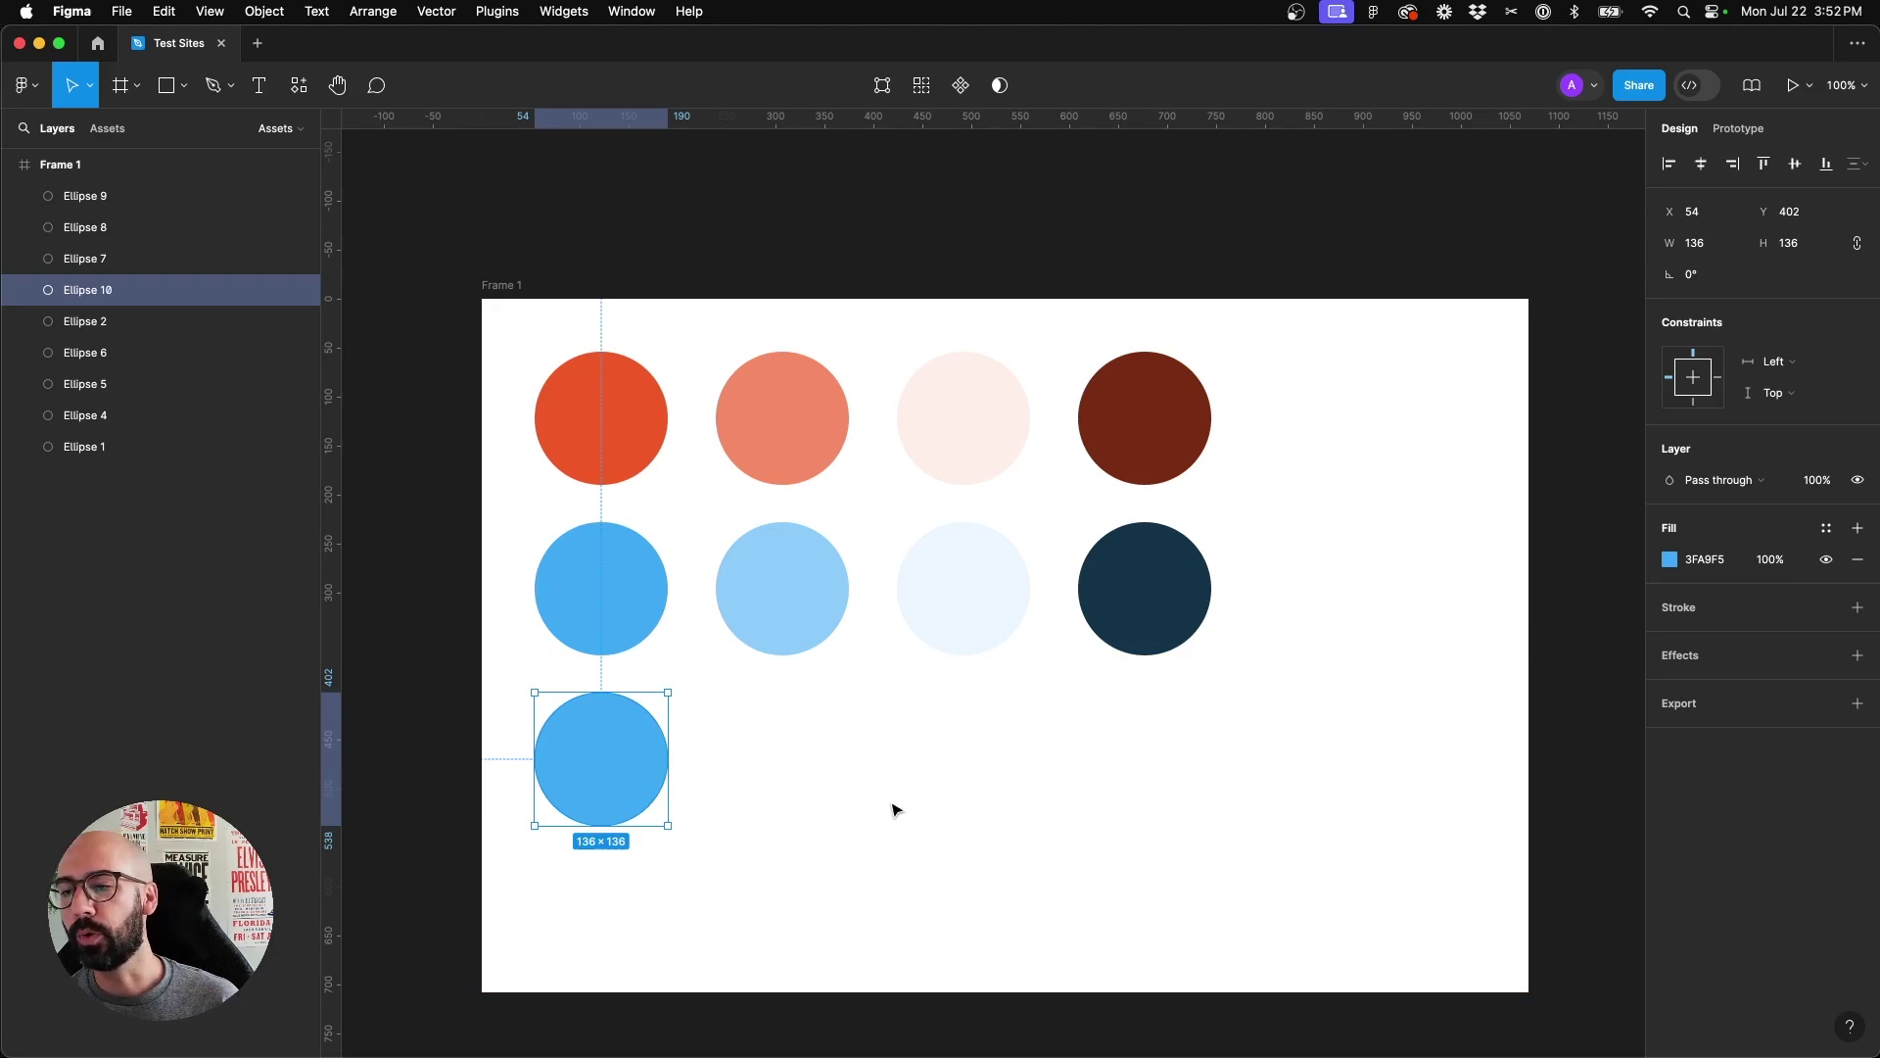
{"action": "key", "text": "ctrl+Up"}
Replace 3fa9f5 with 000000 and generate black's tints and shades
{"action": "left_click", "coordinate": [1189, 370]}
{"action": "triple_click", "coordinate": [861, 398]}
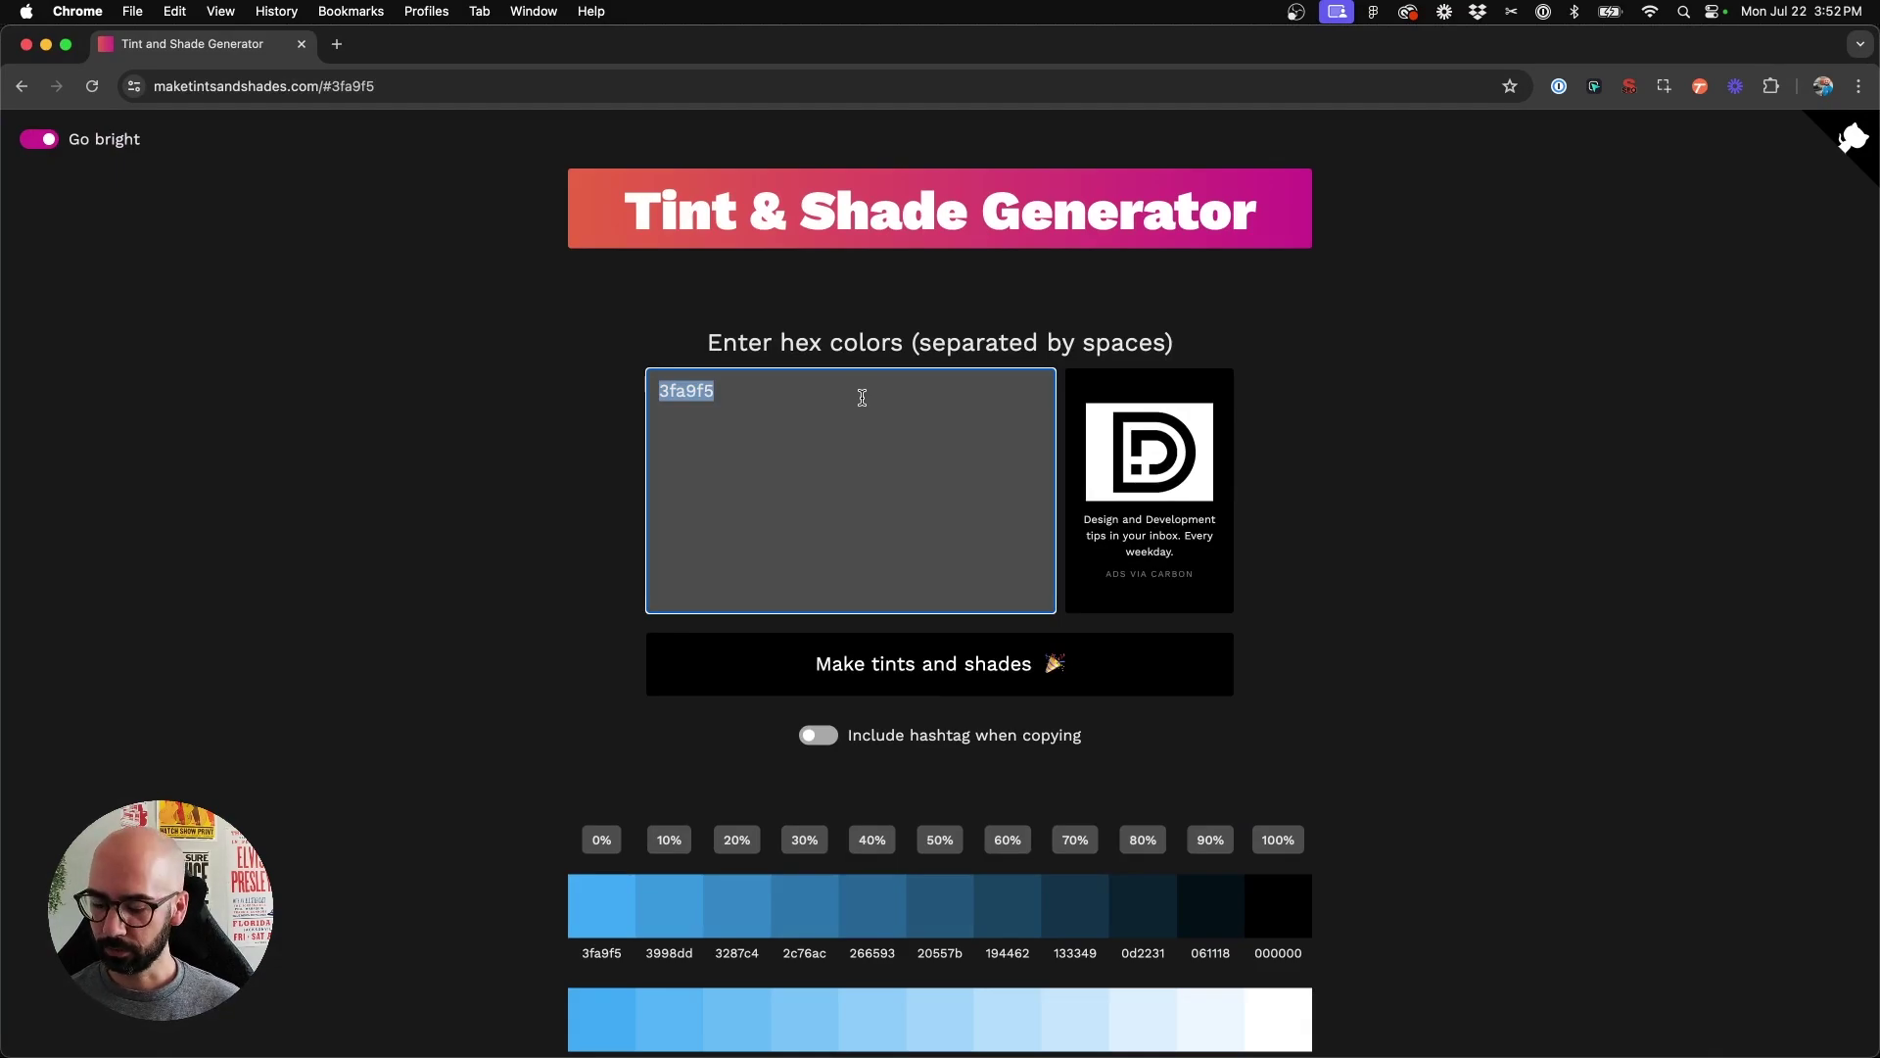
{"action": "type", "text": "000000"}
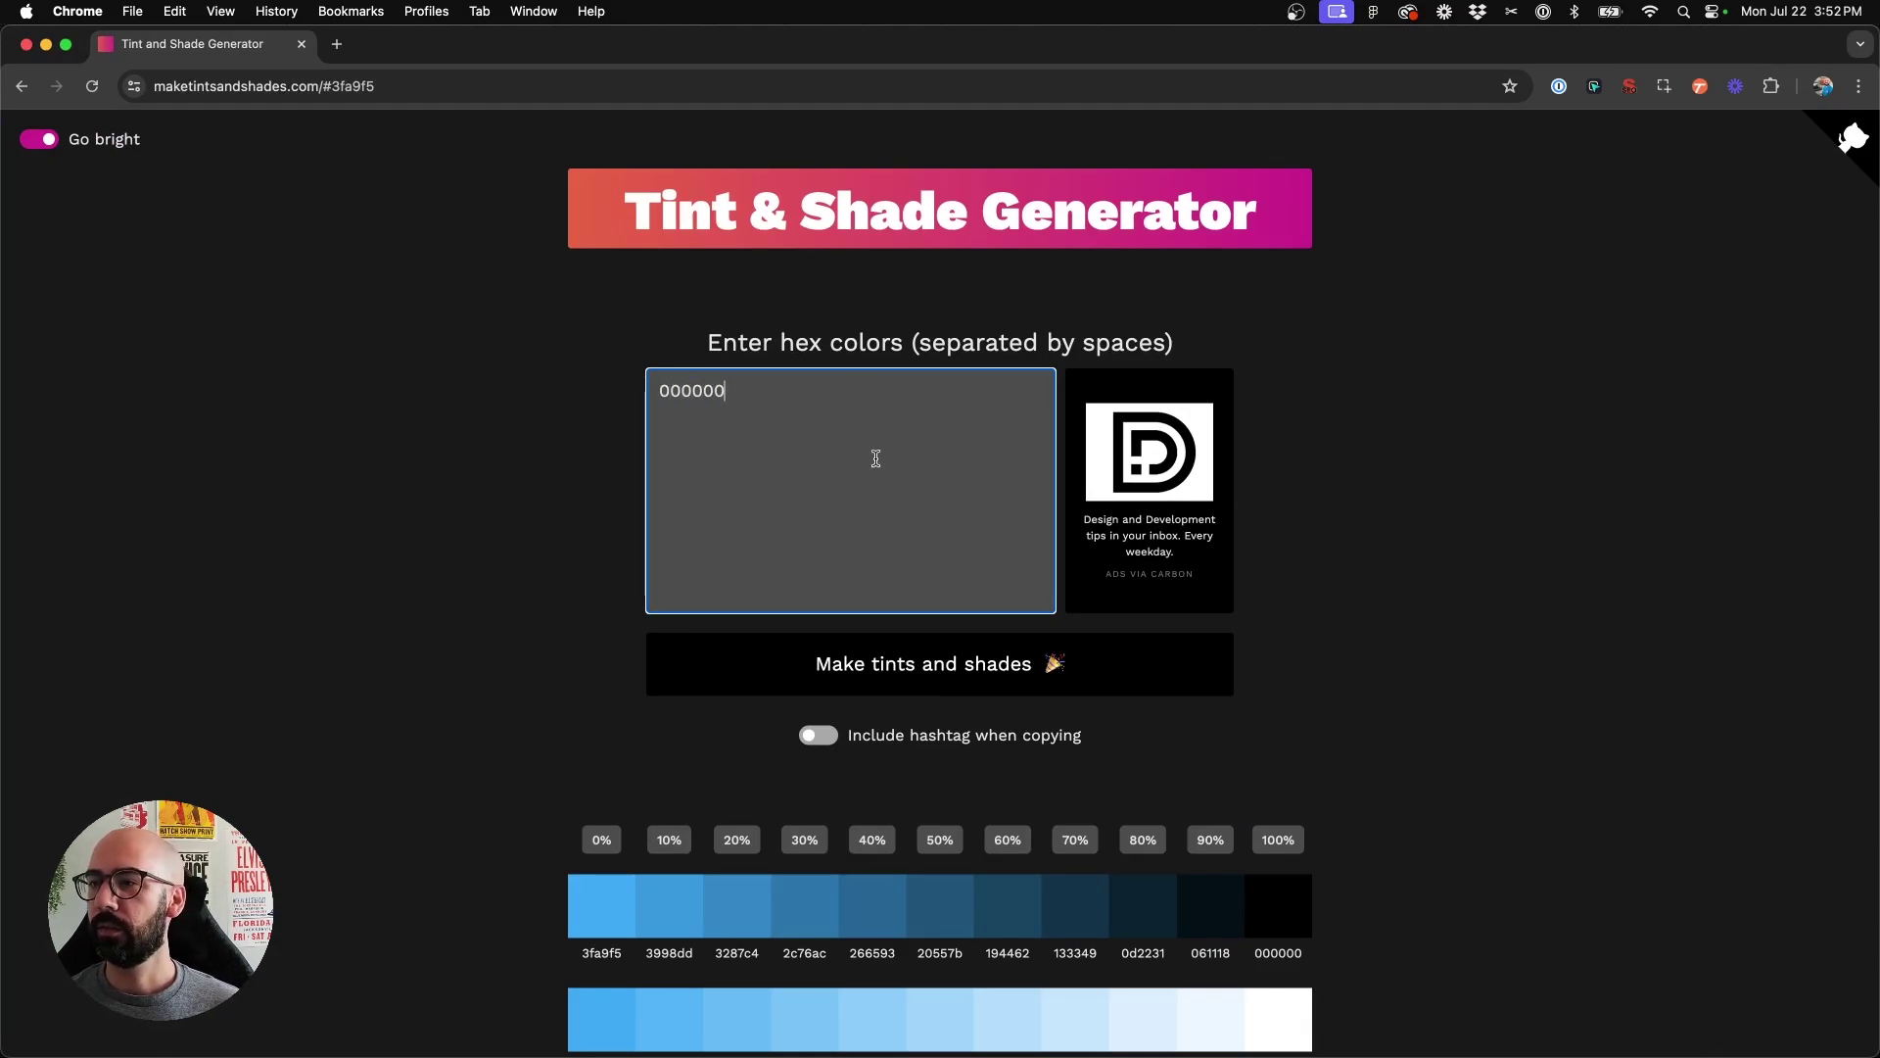
{"action": "left_click", "coordinate": [803, 687]}
{"action": "scroll", "coordinate": [798, 685], "scroll_direction": "down", "scroll_amount": 3}
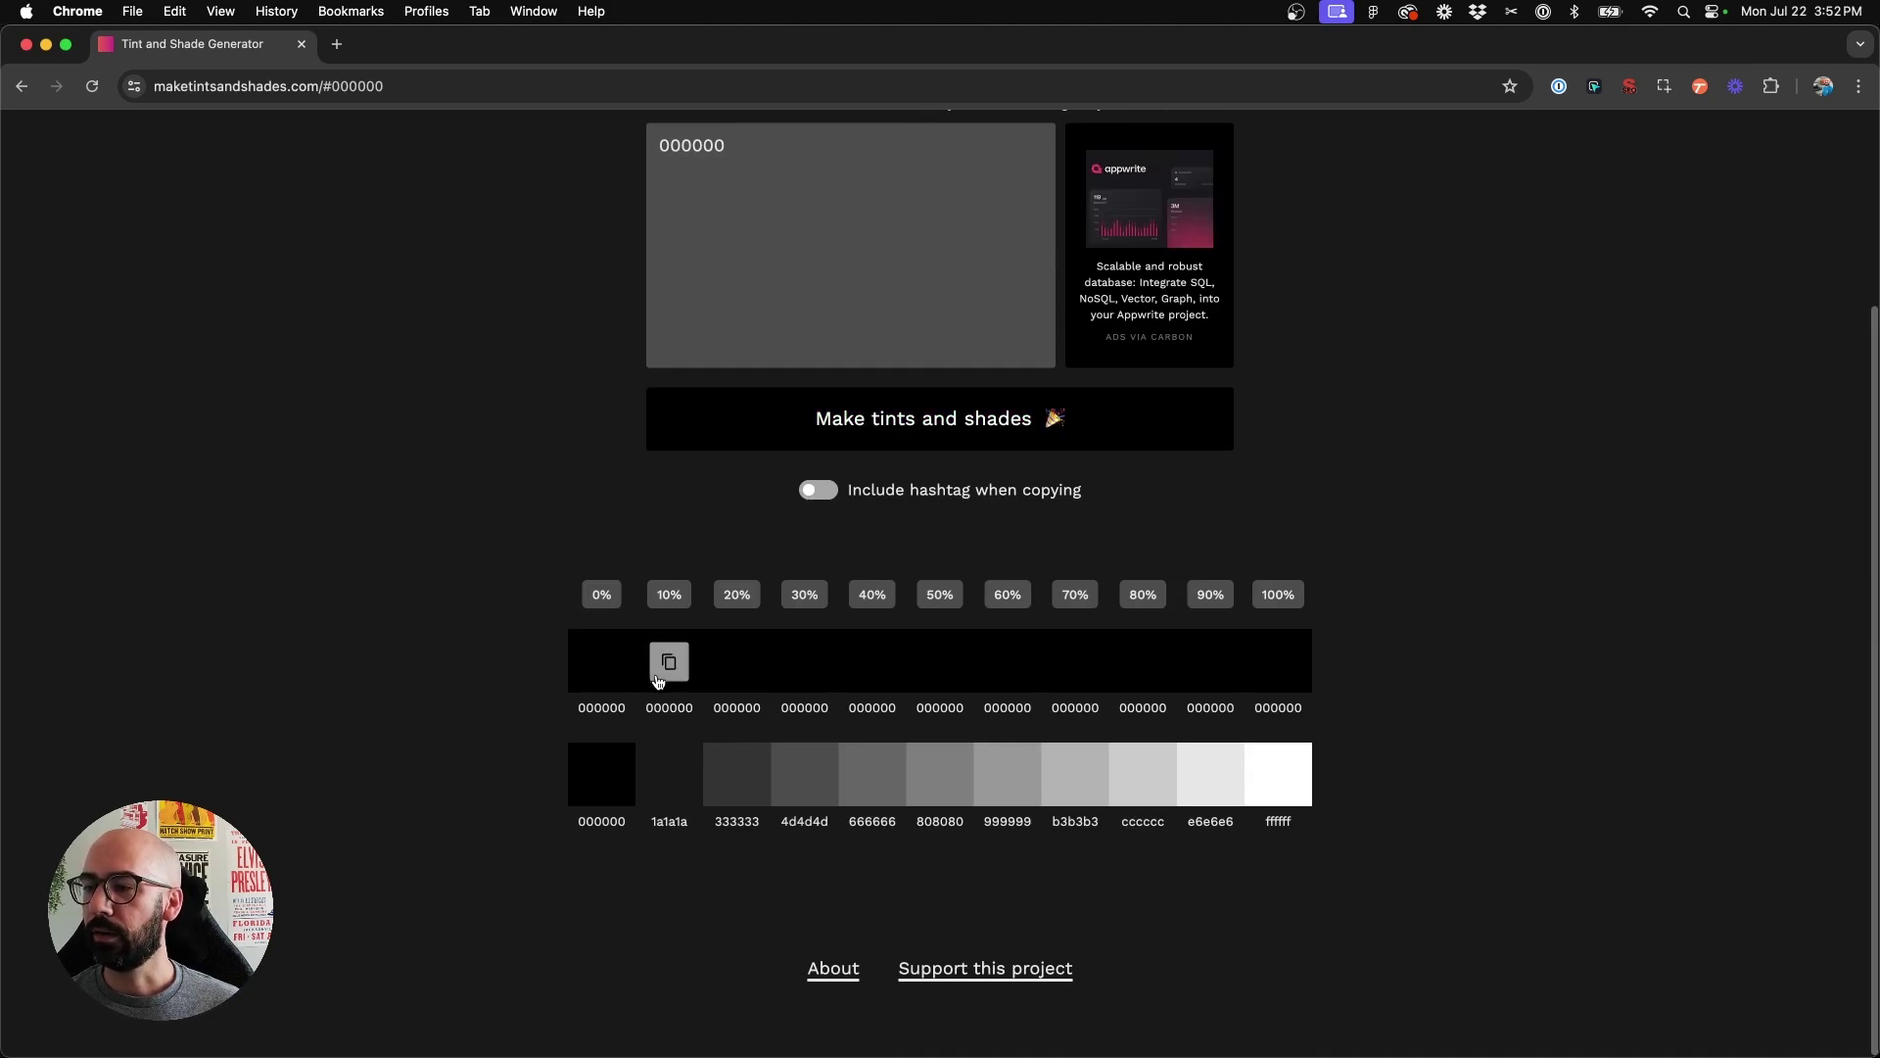
{"action": "mouse_move", "coordinate": [604, 688]}
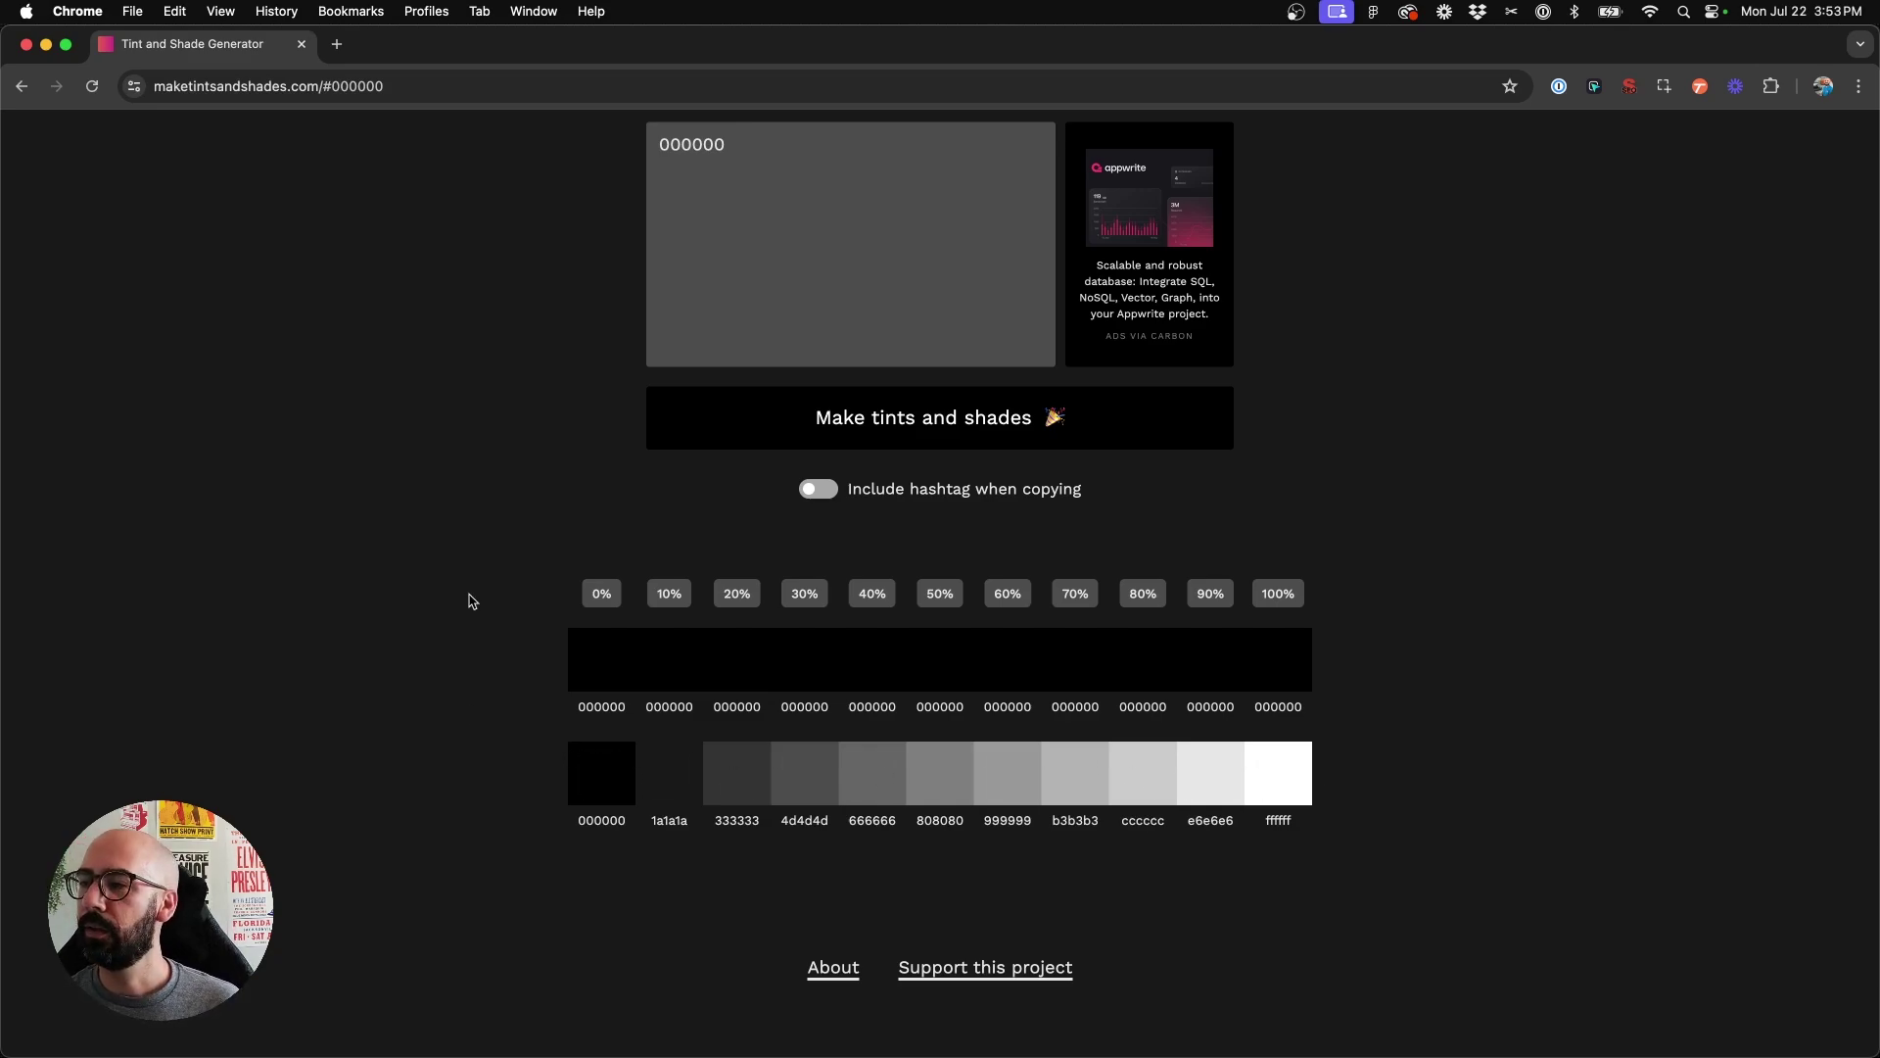
Paste the 808080 swatch into the input, generate its tints and shades, and copy the e6e6e6 tint
{"action": "left_click", "coordinate": [720, 168]}
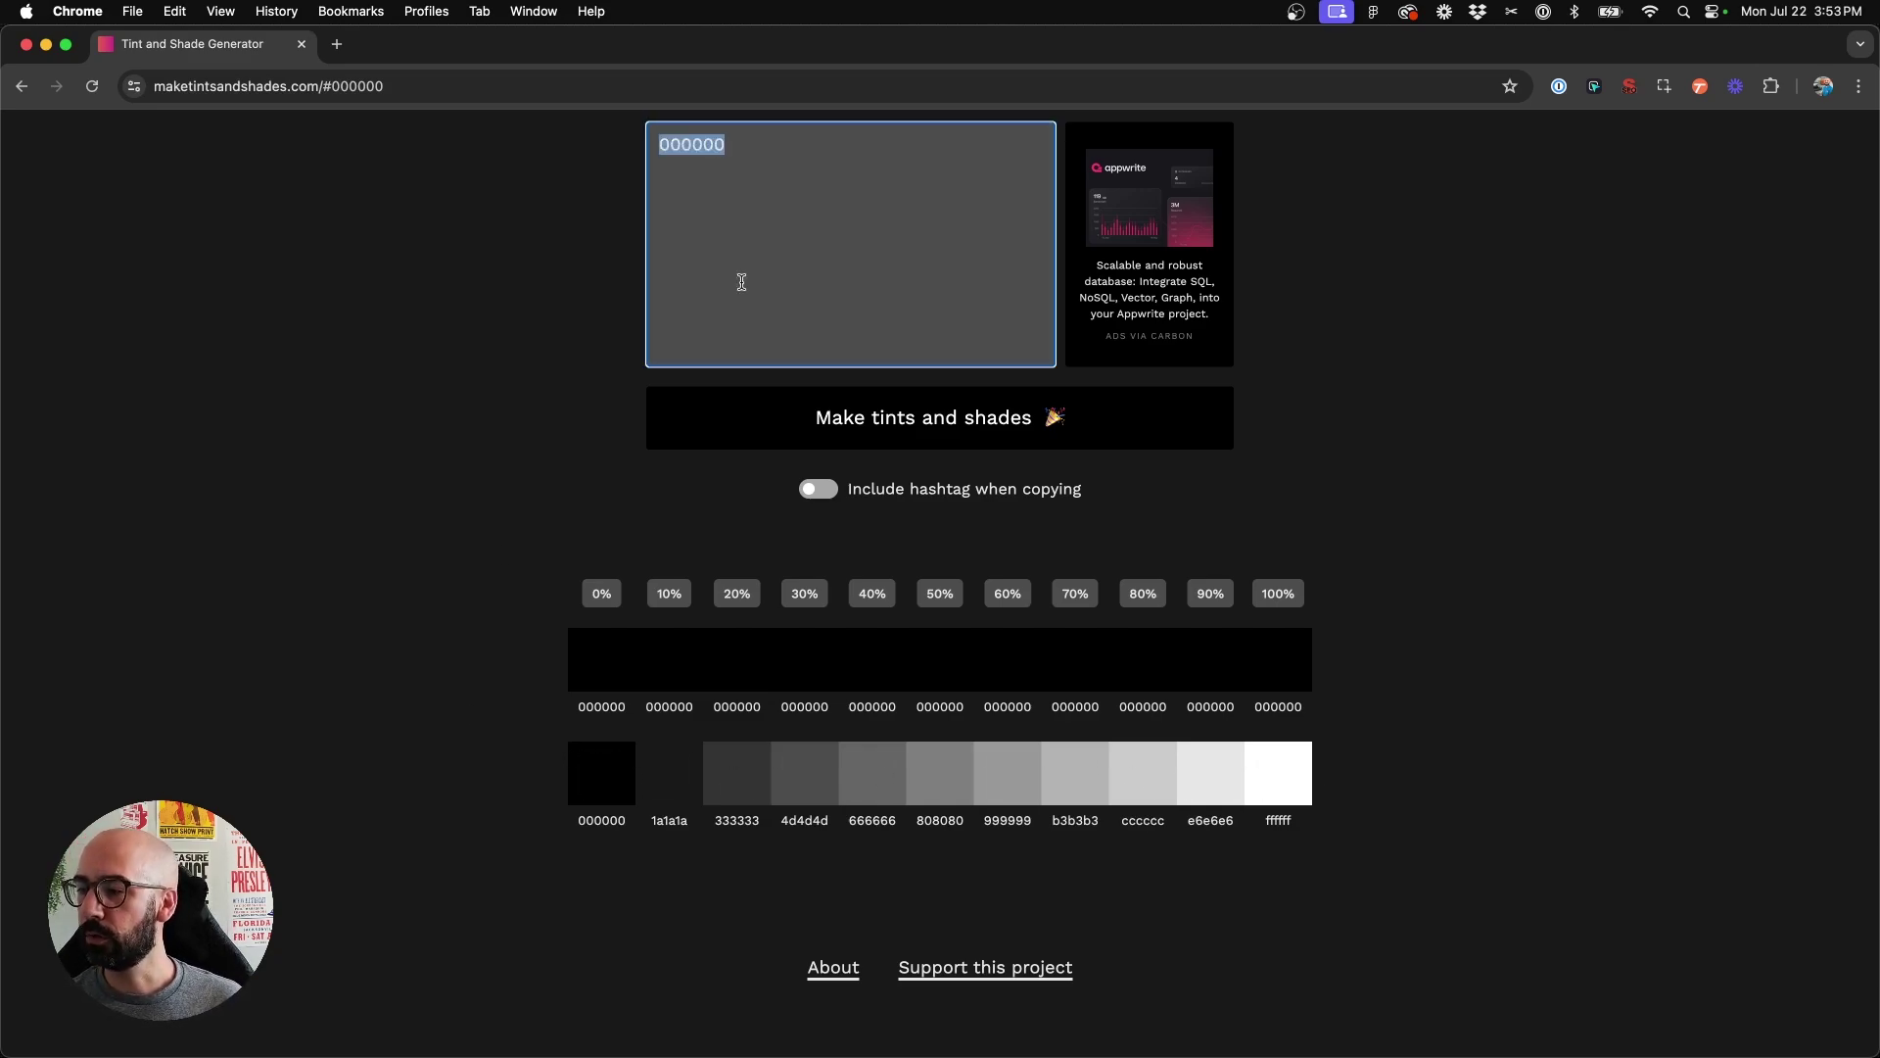
{"action": "left_click", "coordinate": [940, 773]}
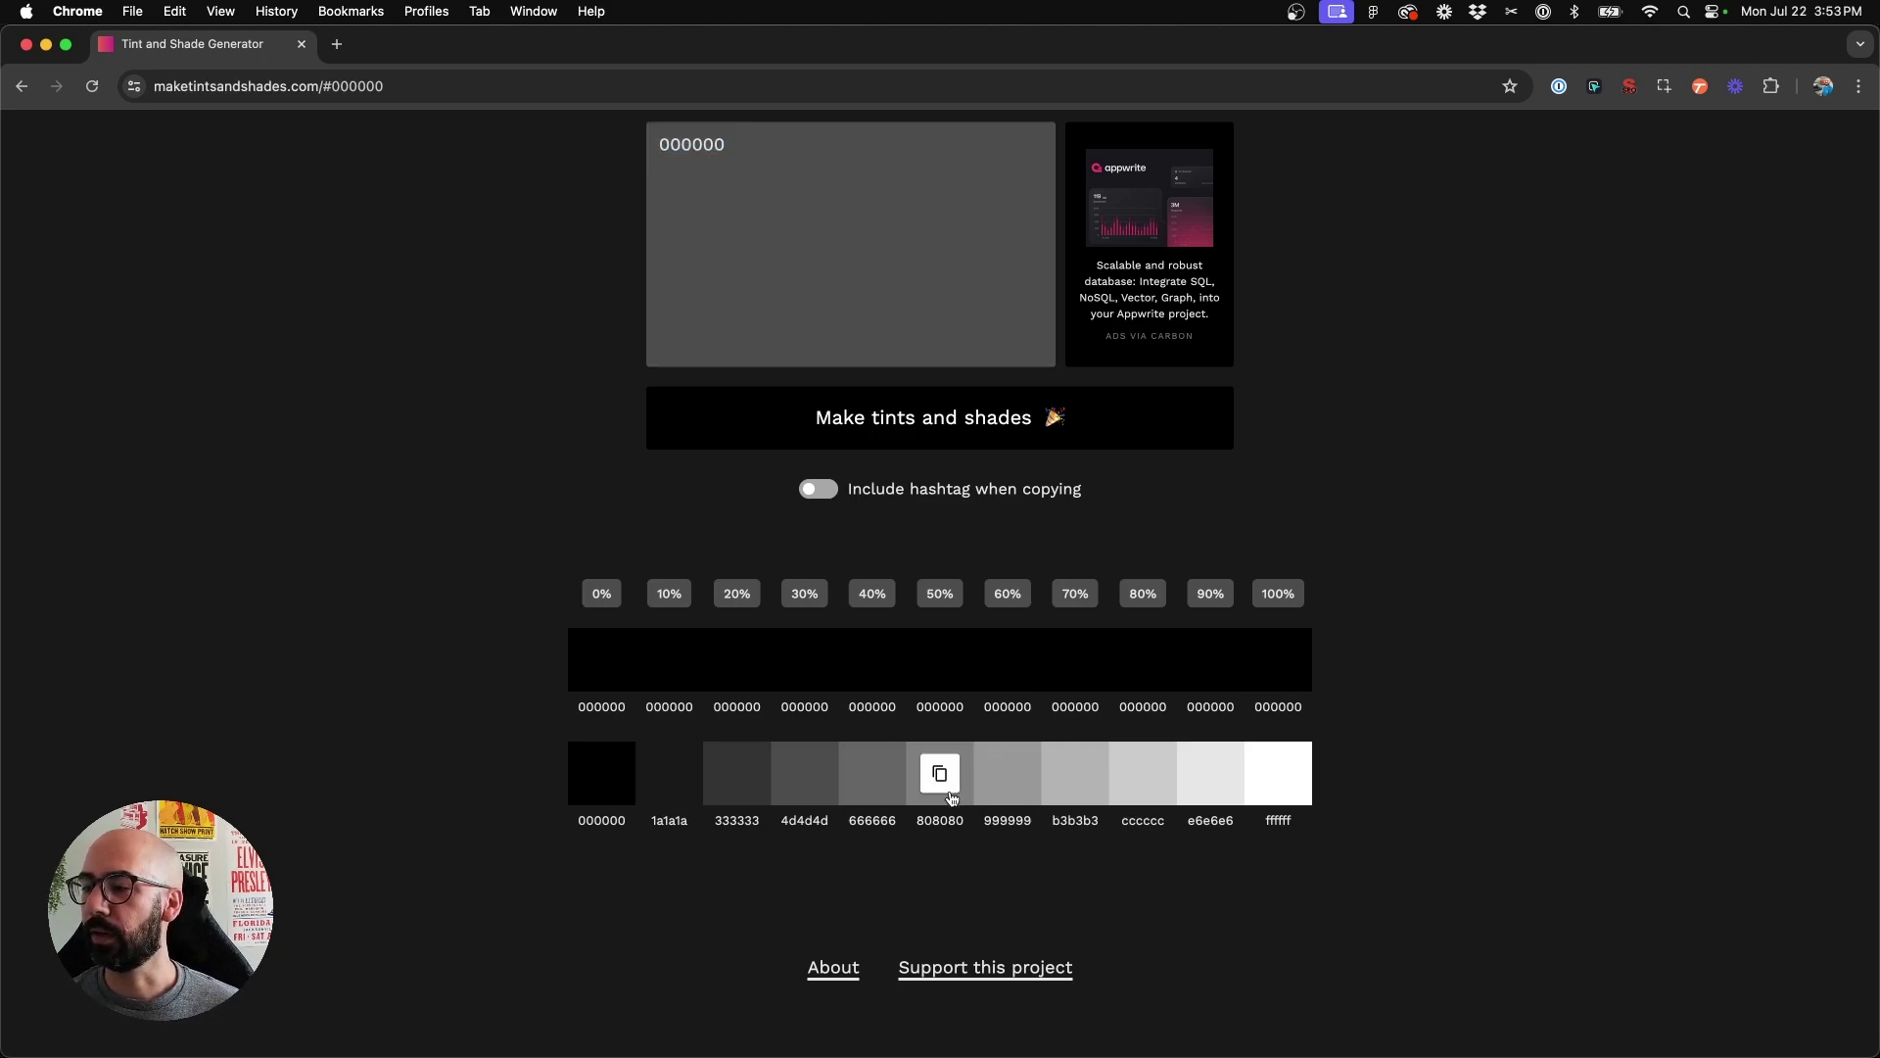
{"action": "triple_click", "coordinate": [760, 227]}
{"action": "key", "text": "super+v"}
{"action": "left_click", "coordinate": [821, 412]}
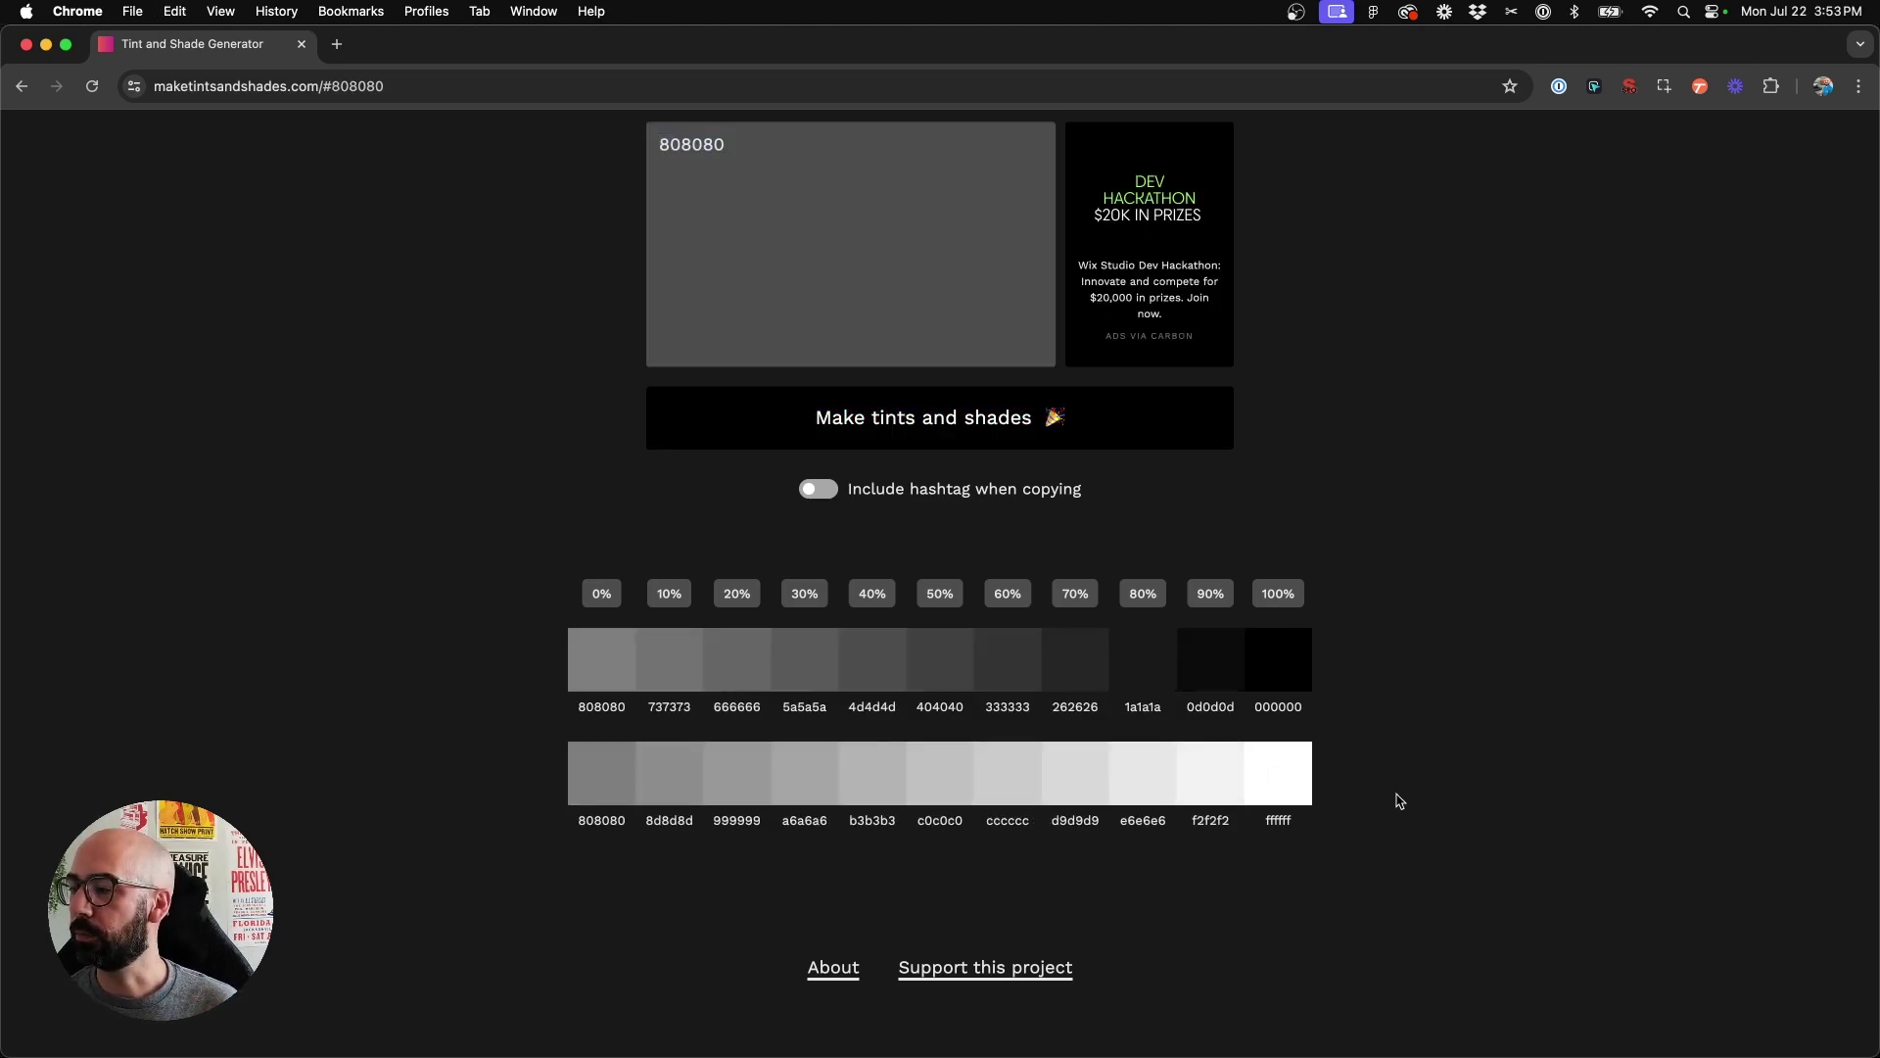
{"action": "mouse_move", "coordinate": [592, 791]}
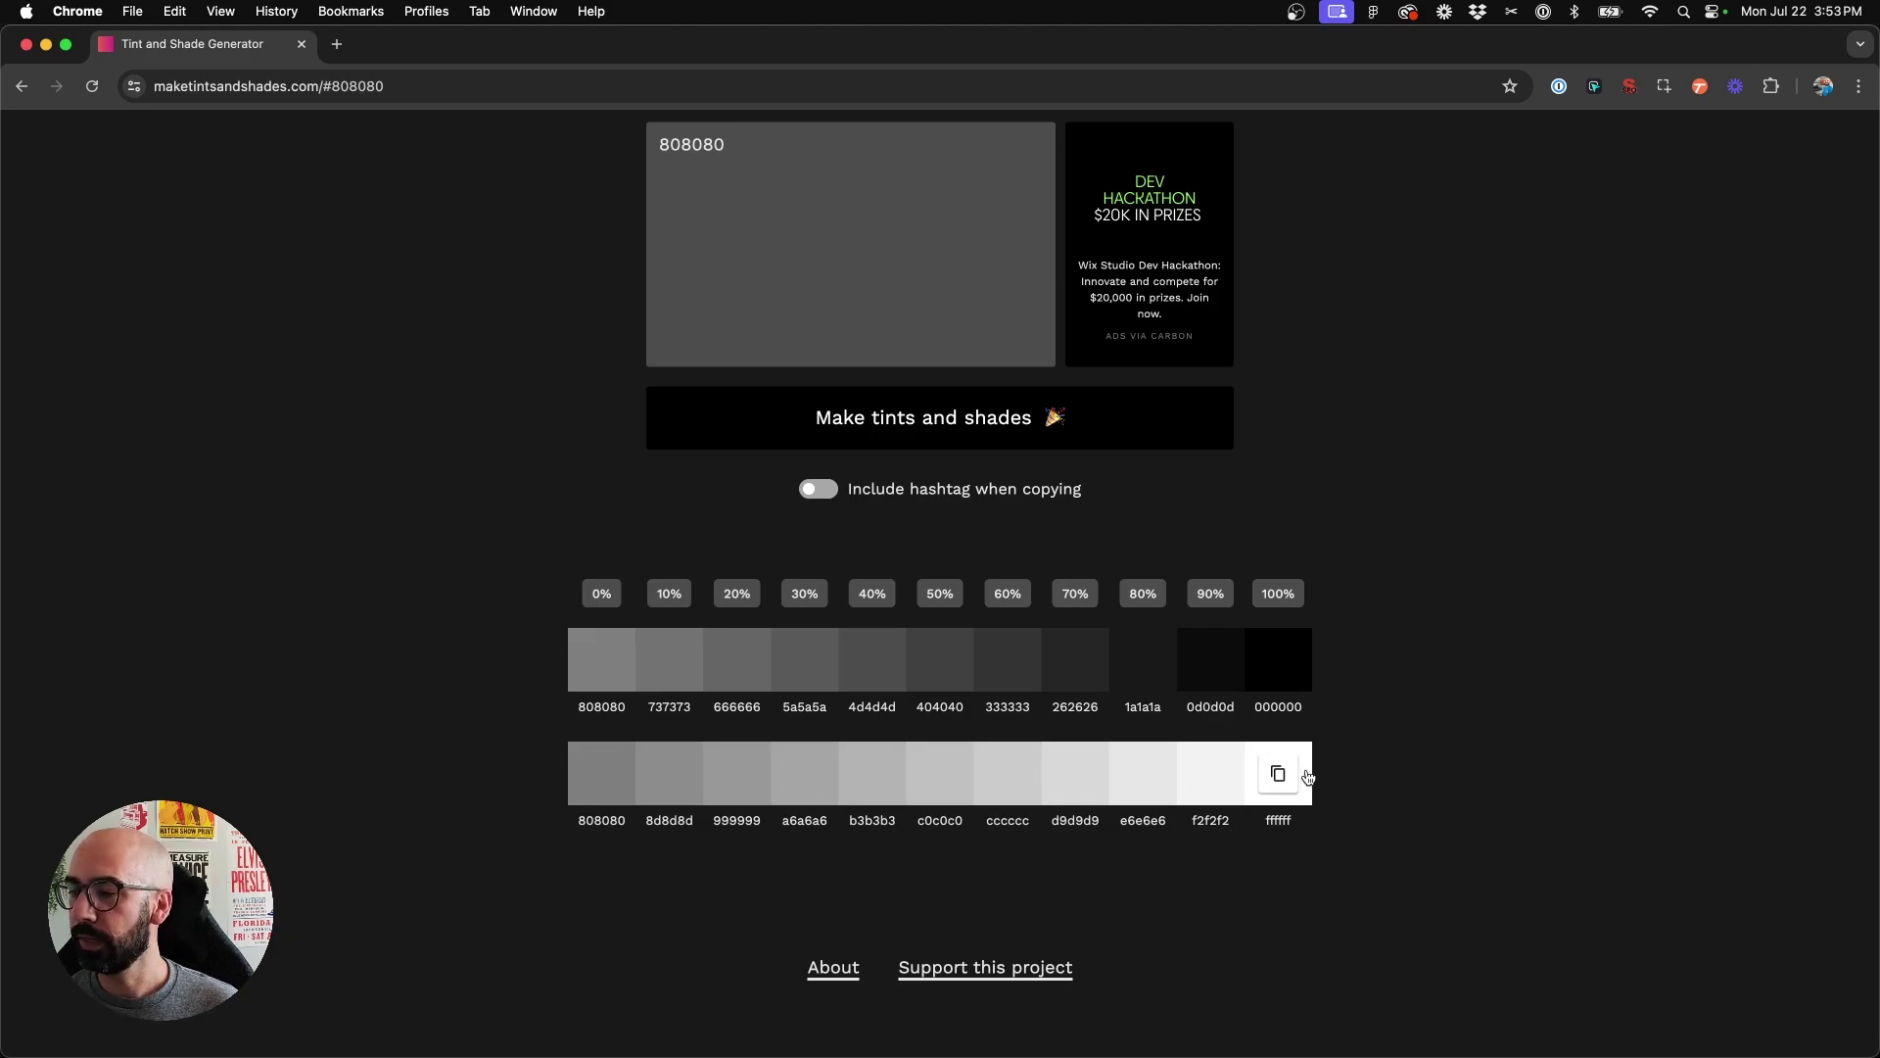
{"action": "left_click", "coordinate": [594, 666]}
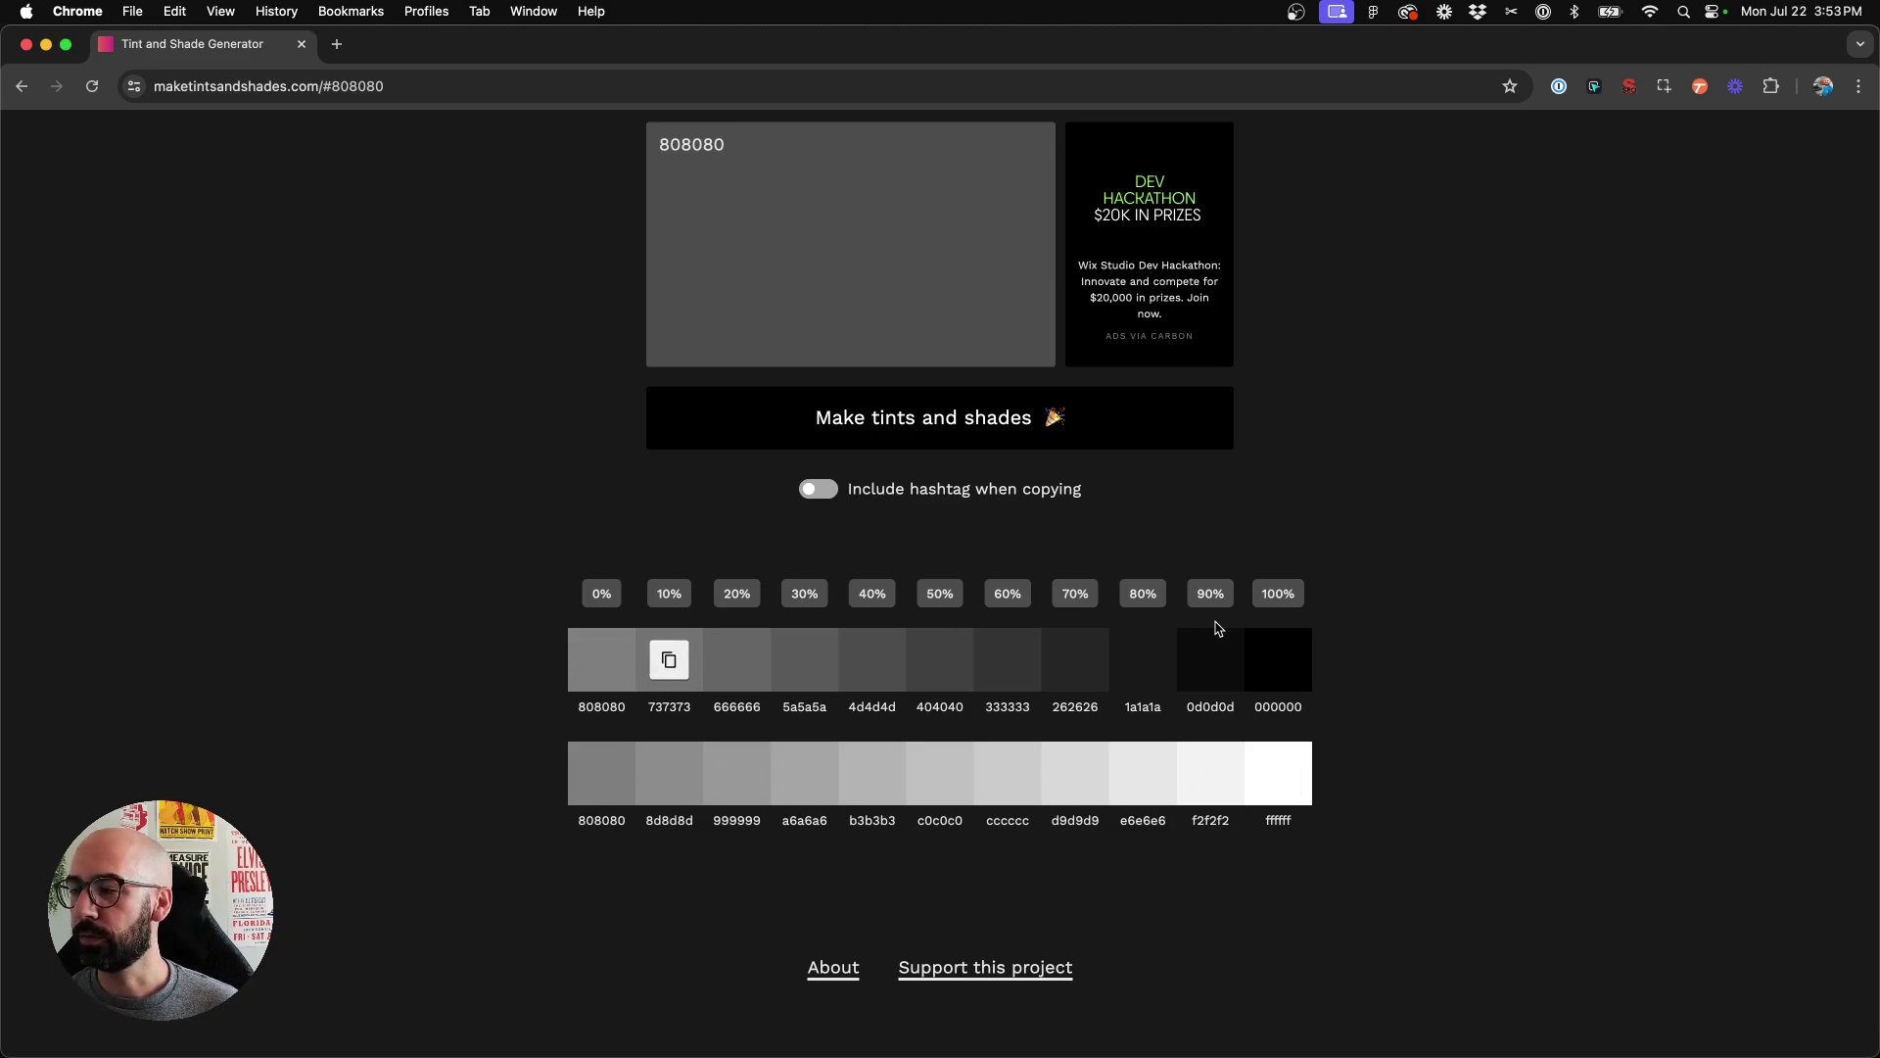
{"action": "mouse_move", "coordinate": [1151, 653]}
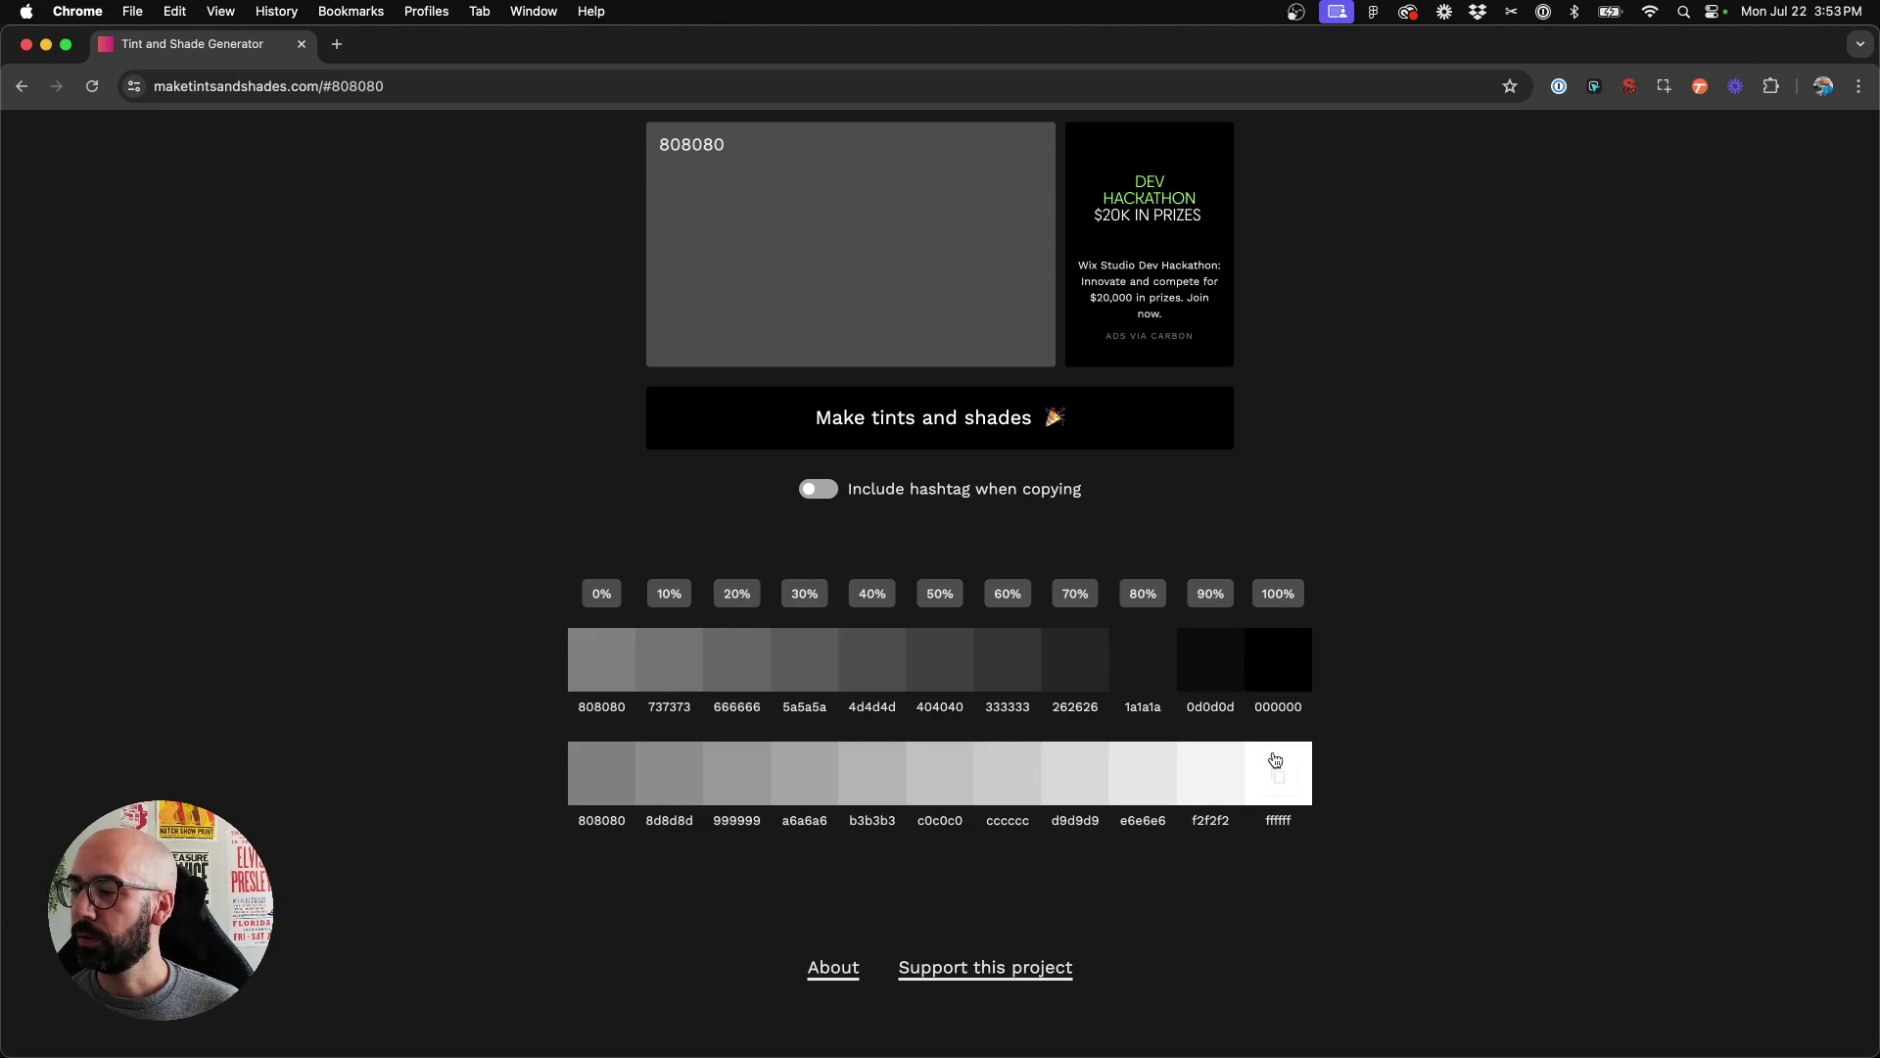
{"action": "mouse_move", "coordinate": [581, 769]}
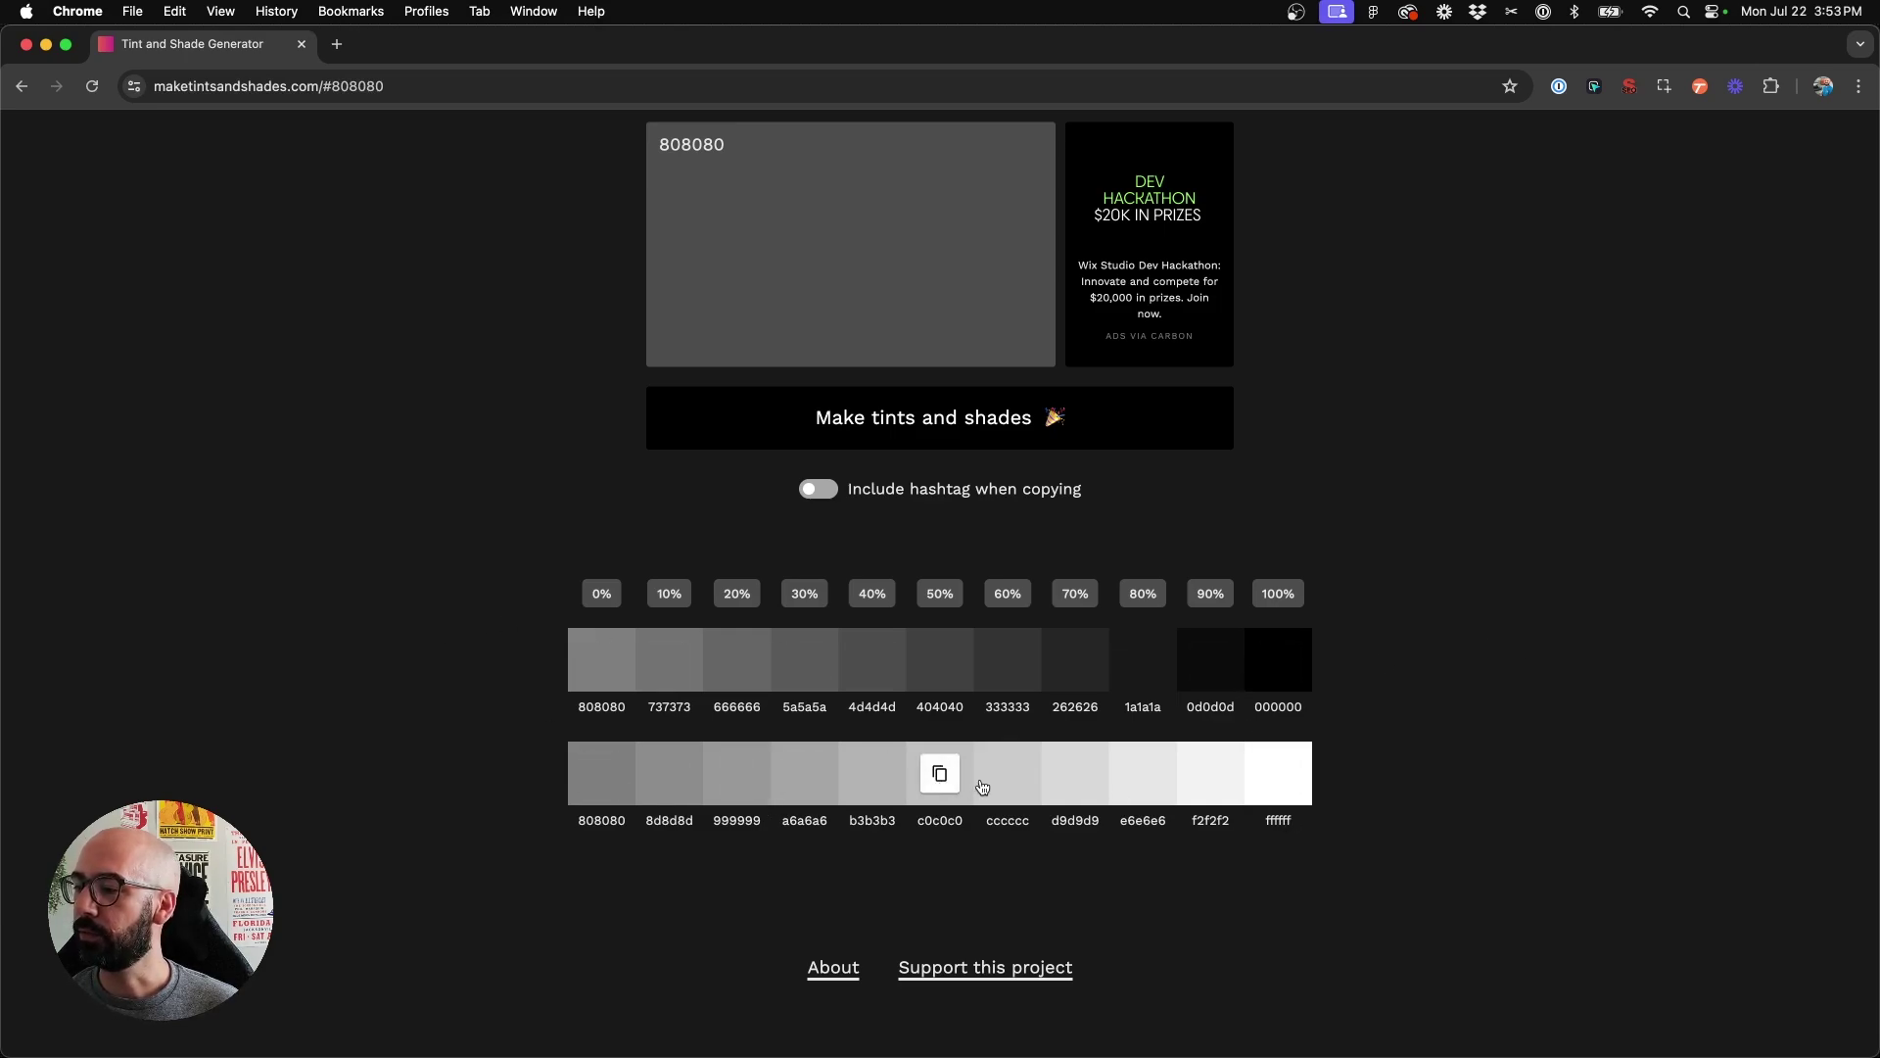
{"action": "left_click", "coordinate": [1142, 775]}
Fill the new circle with the copied e6e6e6 grey
{"action": "key", "text": "ctrl+Up"}
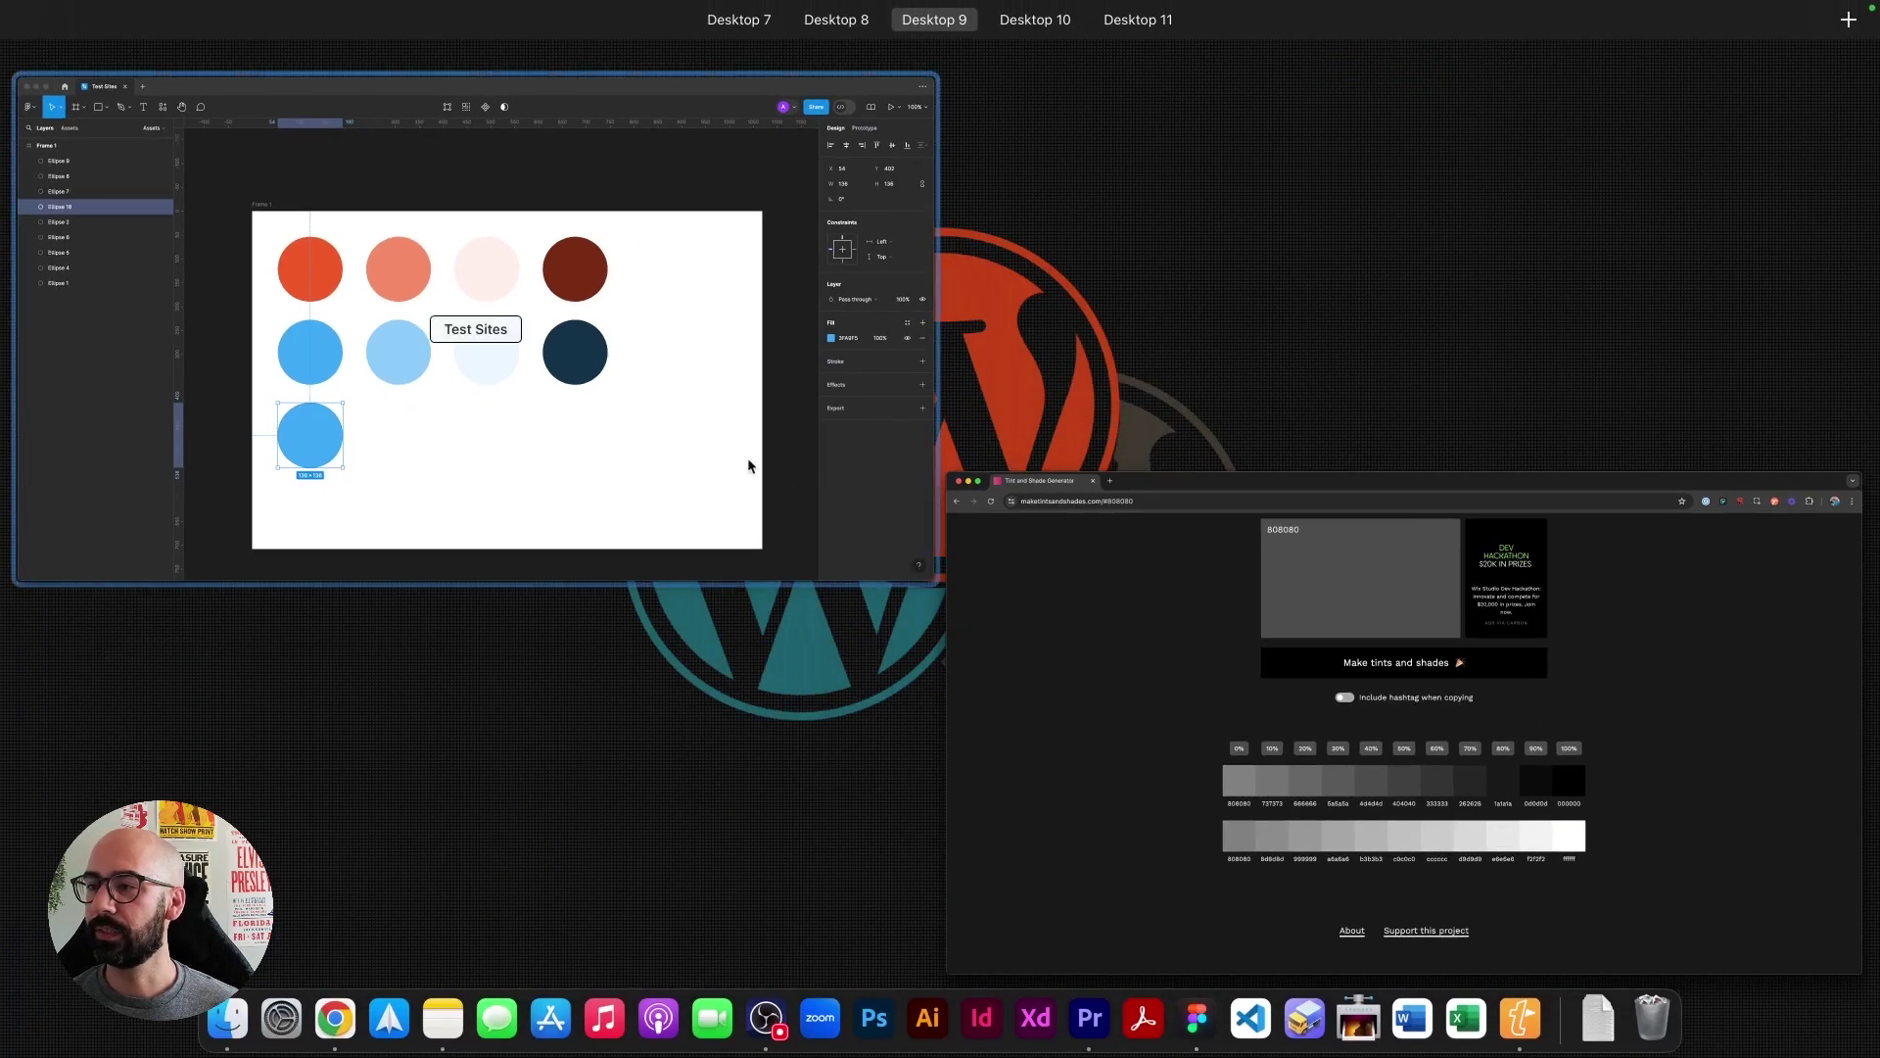
{"action": "left_click", "coordinate": [728, 448]}
{"action": "left_click", "coordinate": [1721, 553]}
{"action": "key", "text": "super+v"}
{"action": "key", "text": "Return"}
{"action": "left_click", "coordinate": [769, 828]}
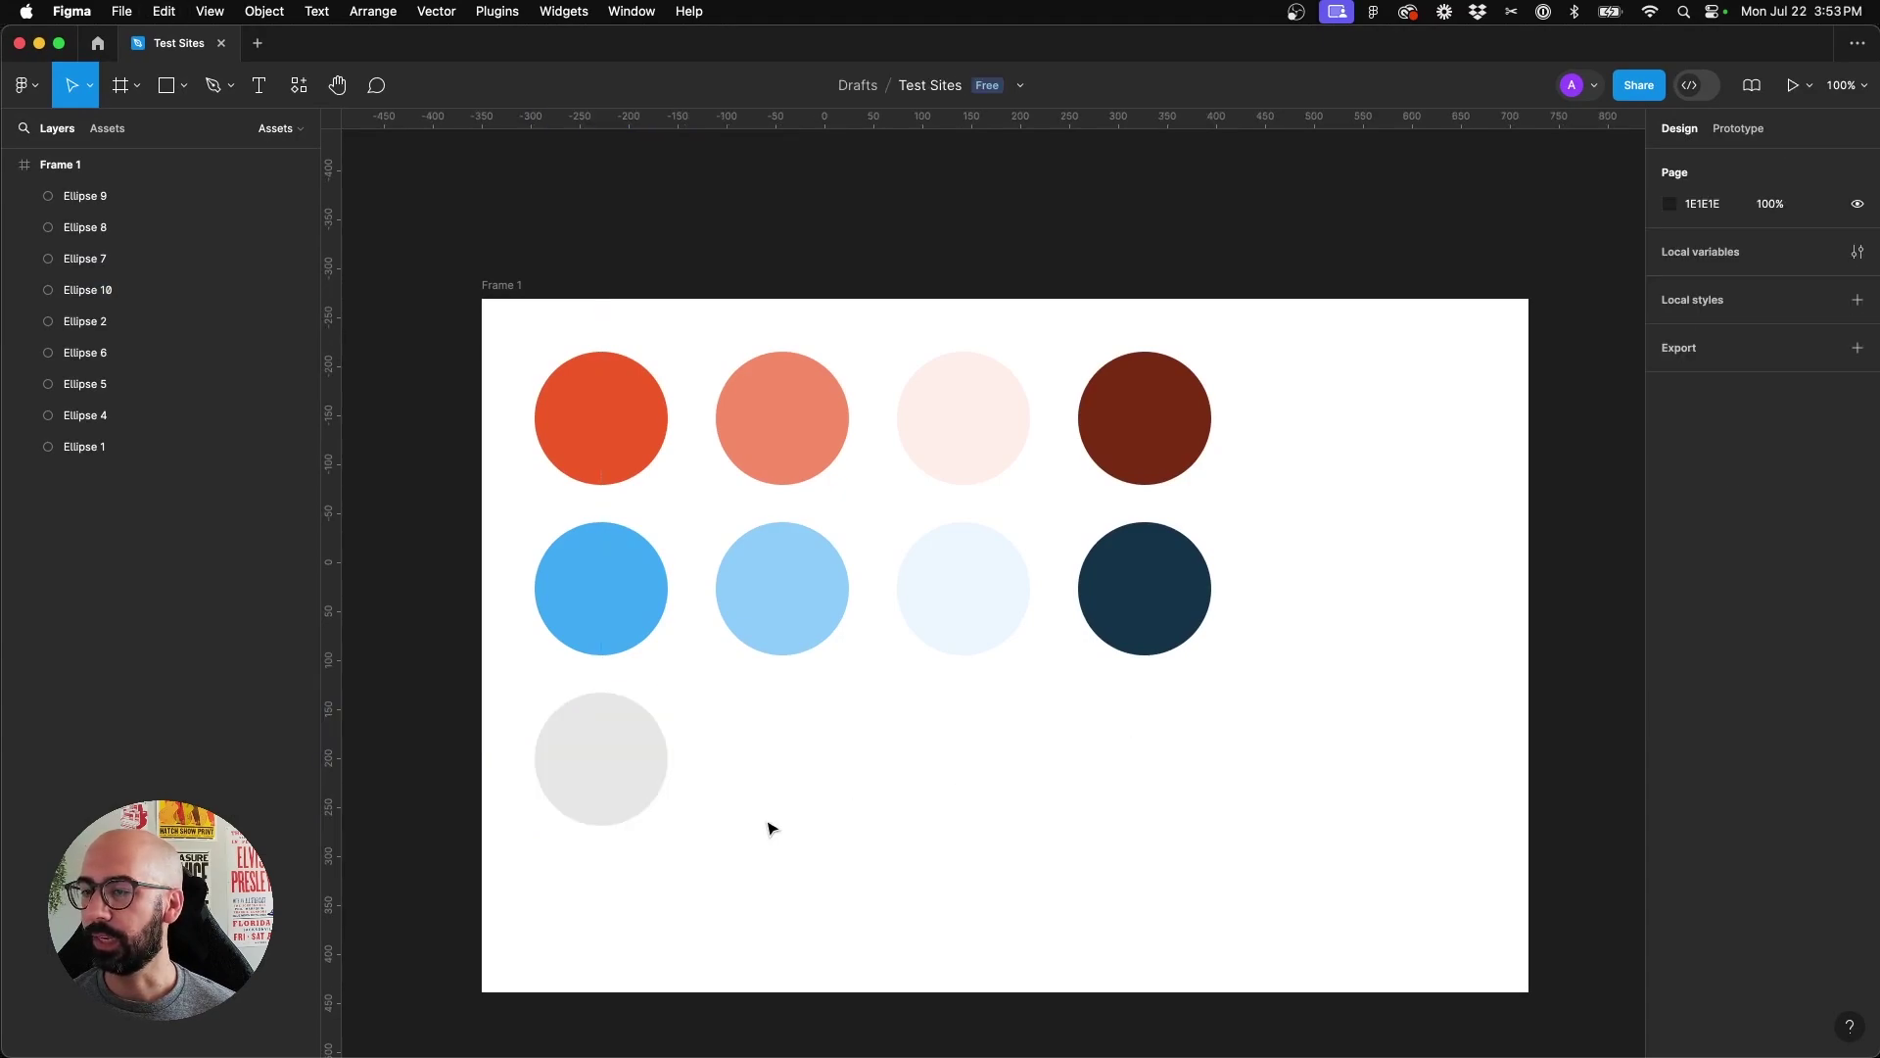
Duplicate the grey circle to the right until the row holds five circles
{"action": "left_click_drag", "start_coordinate": [635, 764], "coordinate": [821, 758]}
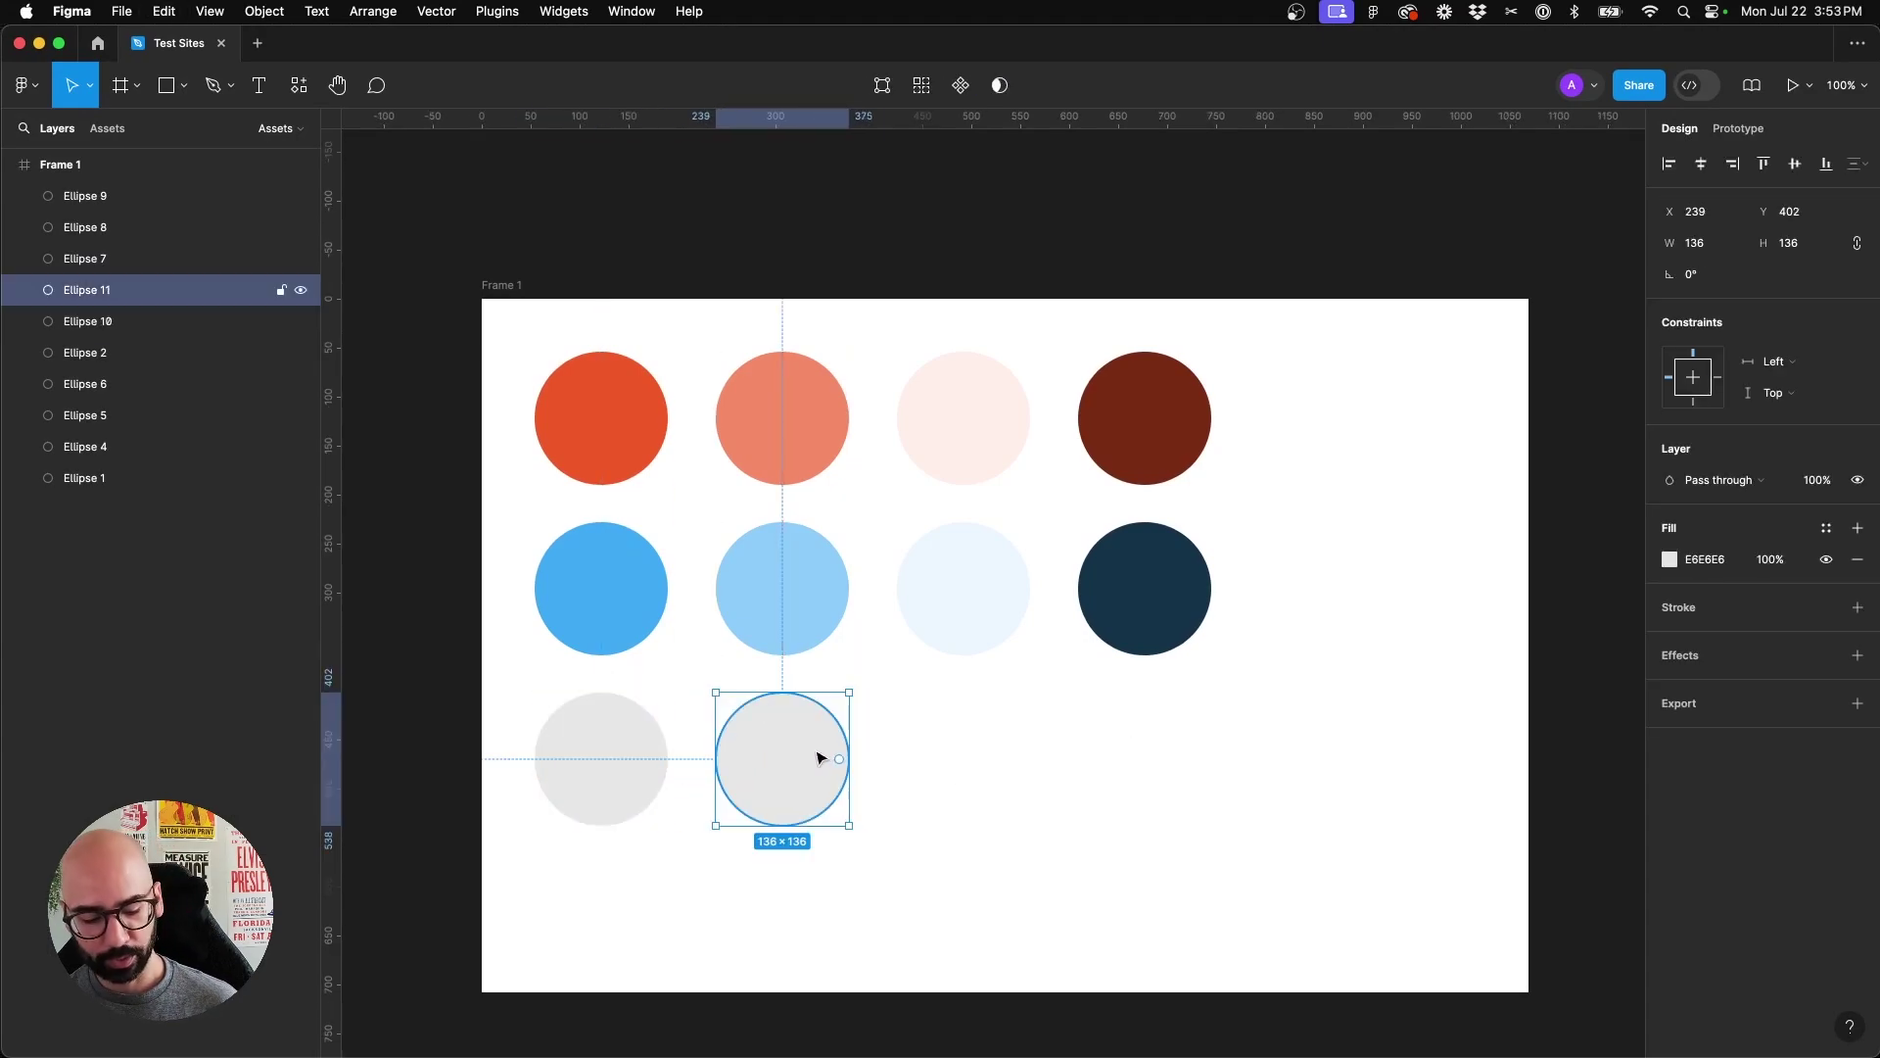
{"action": "key", "text": "super+d"}
{"action": "key", "text": "super+d"}
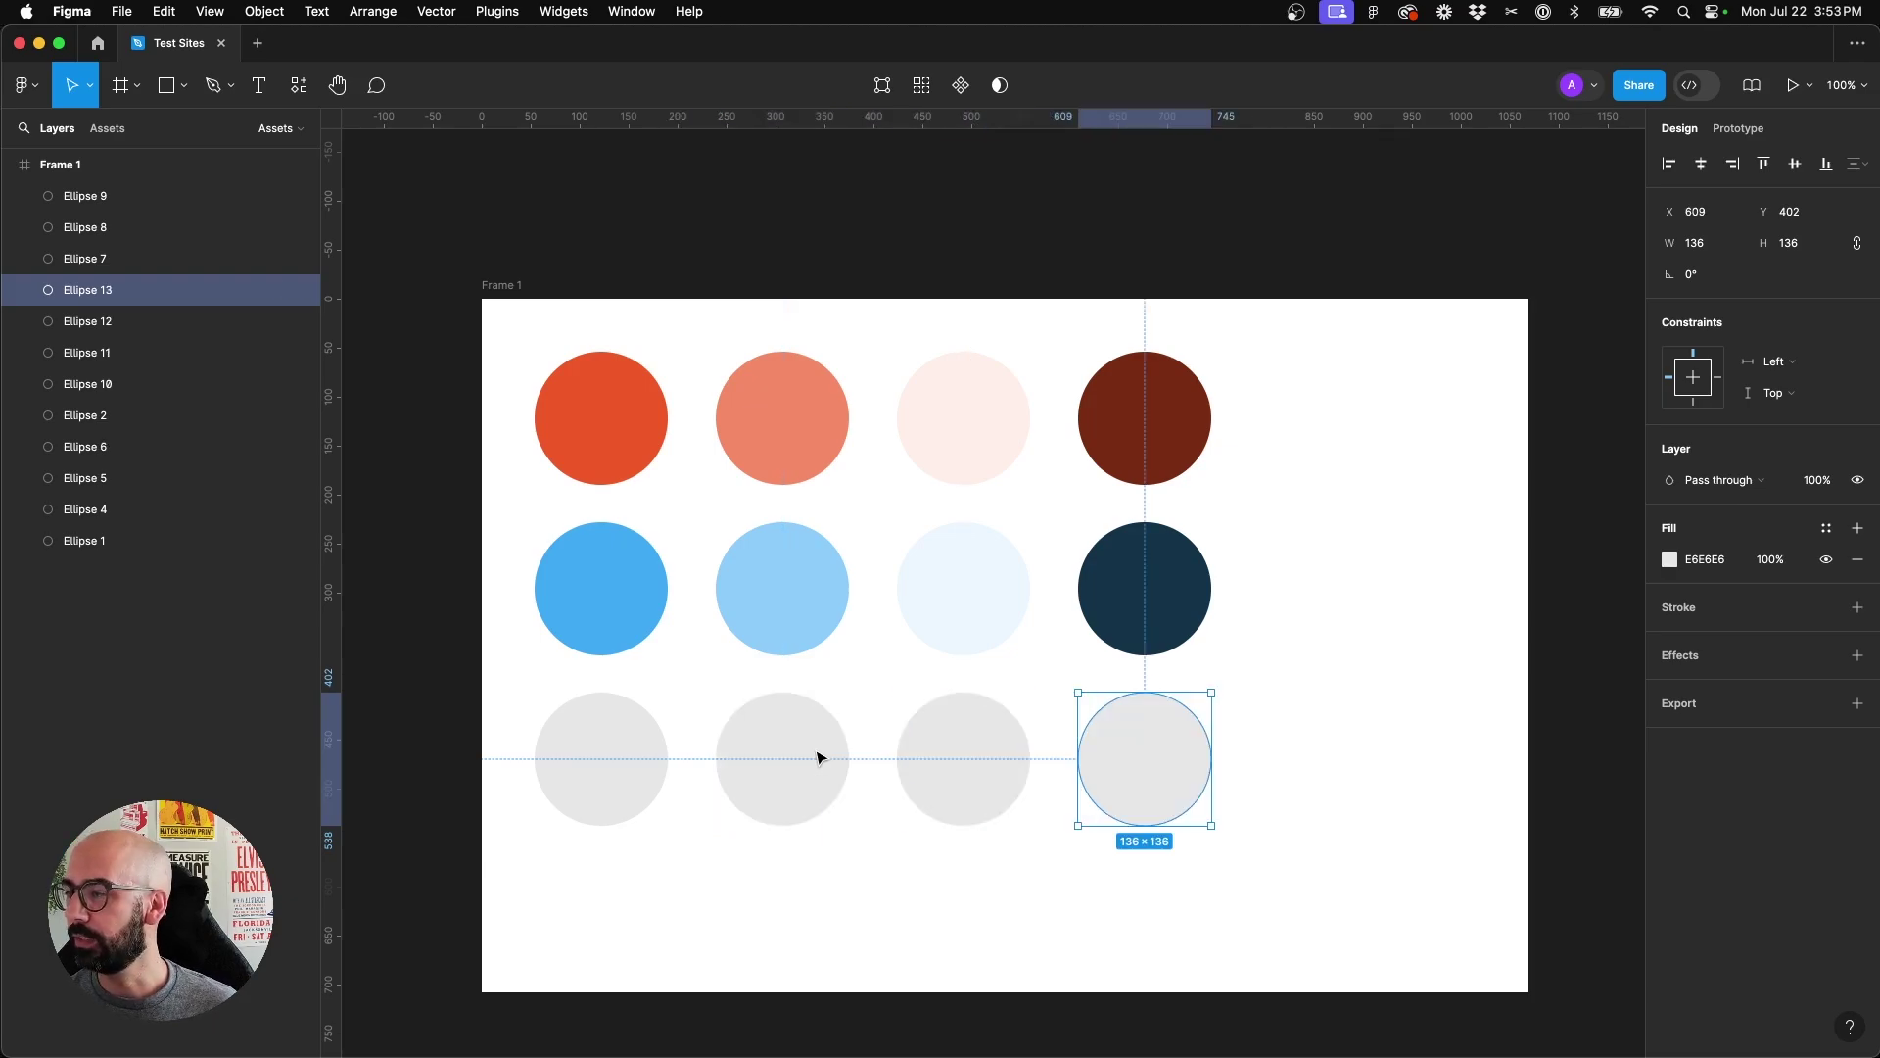
{"action": "key", "text": "super+d"}
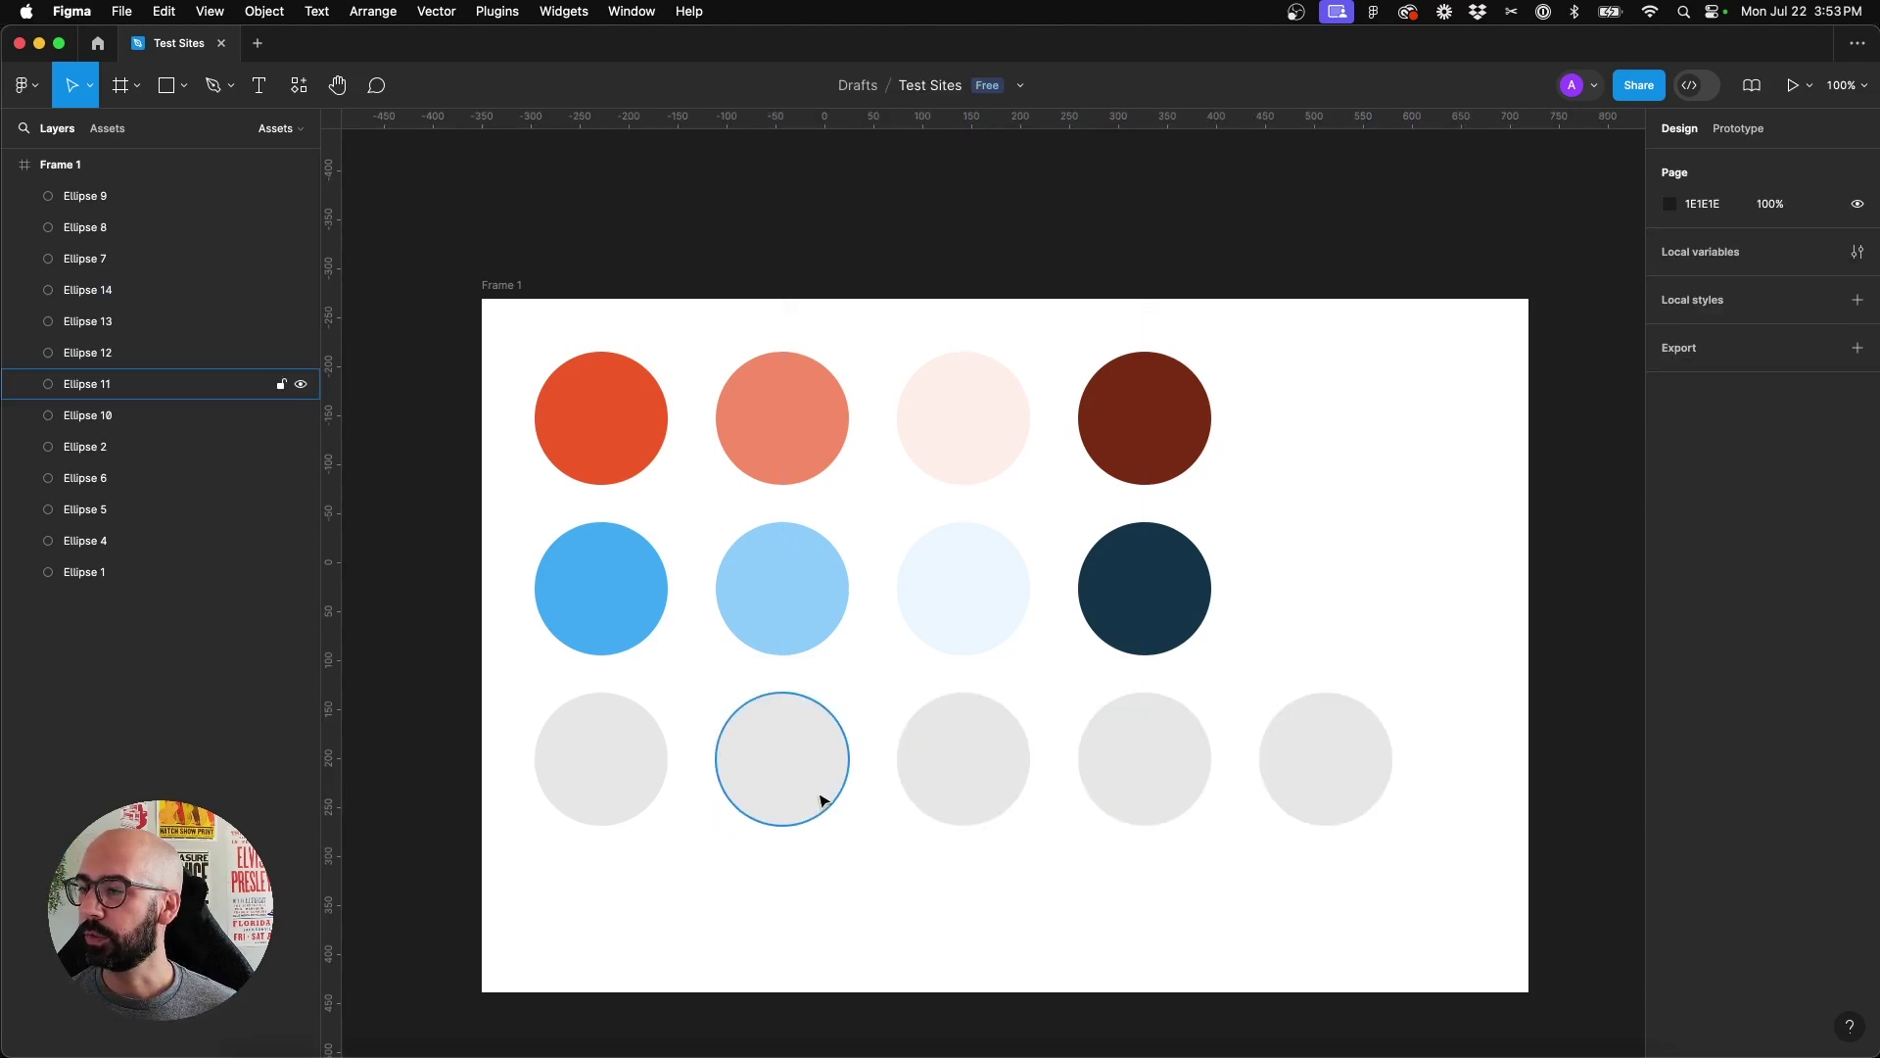
{"action": "left_click", "coordinate": [886, 903]}
Give the second circle the c0c0c0 tint copied from the tints tool
{"action": "key", "text": "ctrl+Up"}
{"action": "left_click", "coordinate": [1244, 448]}
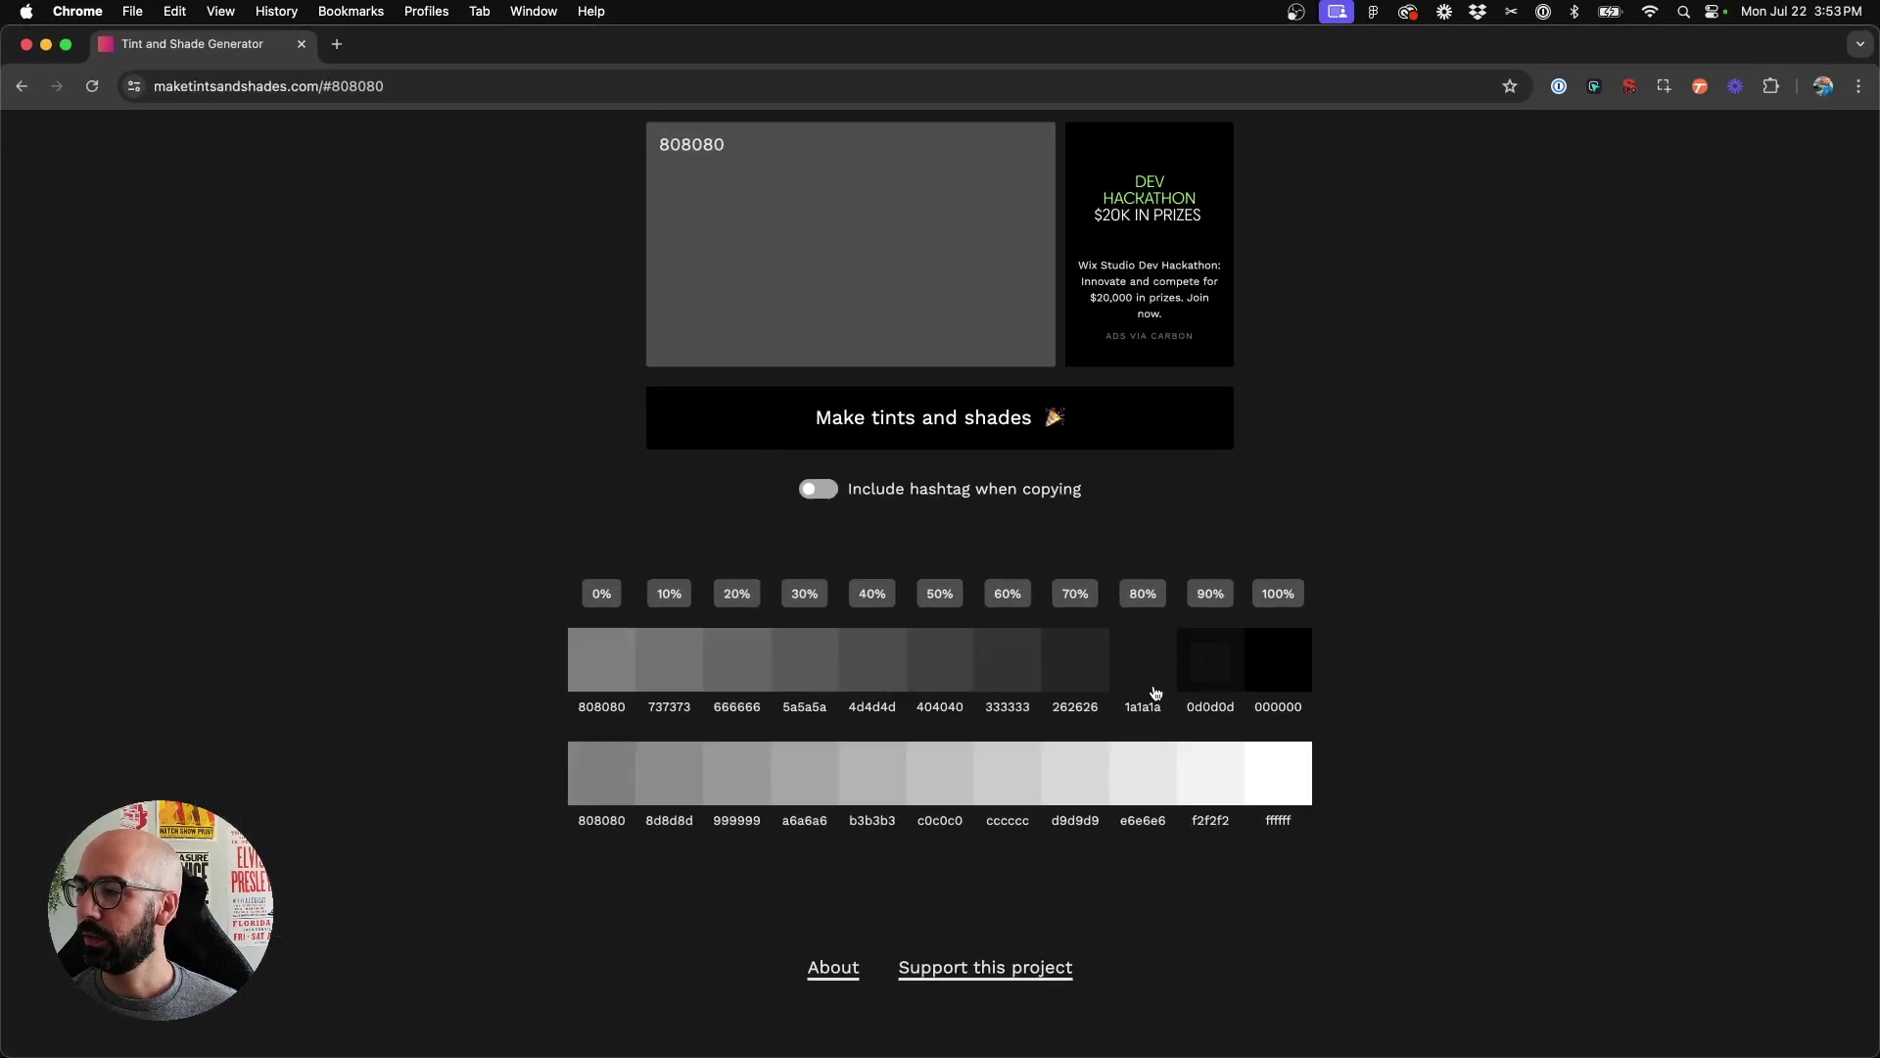
{"action": "left_click", "coordinate": [1008, 784]}
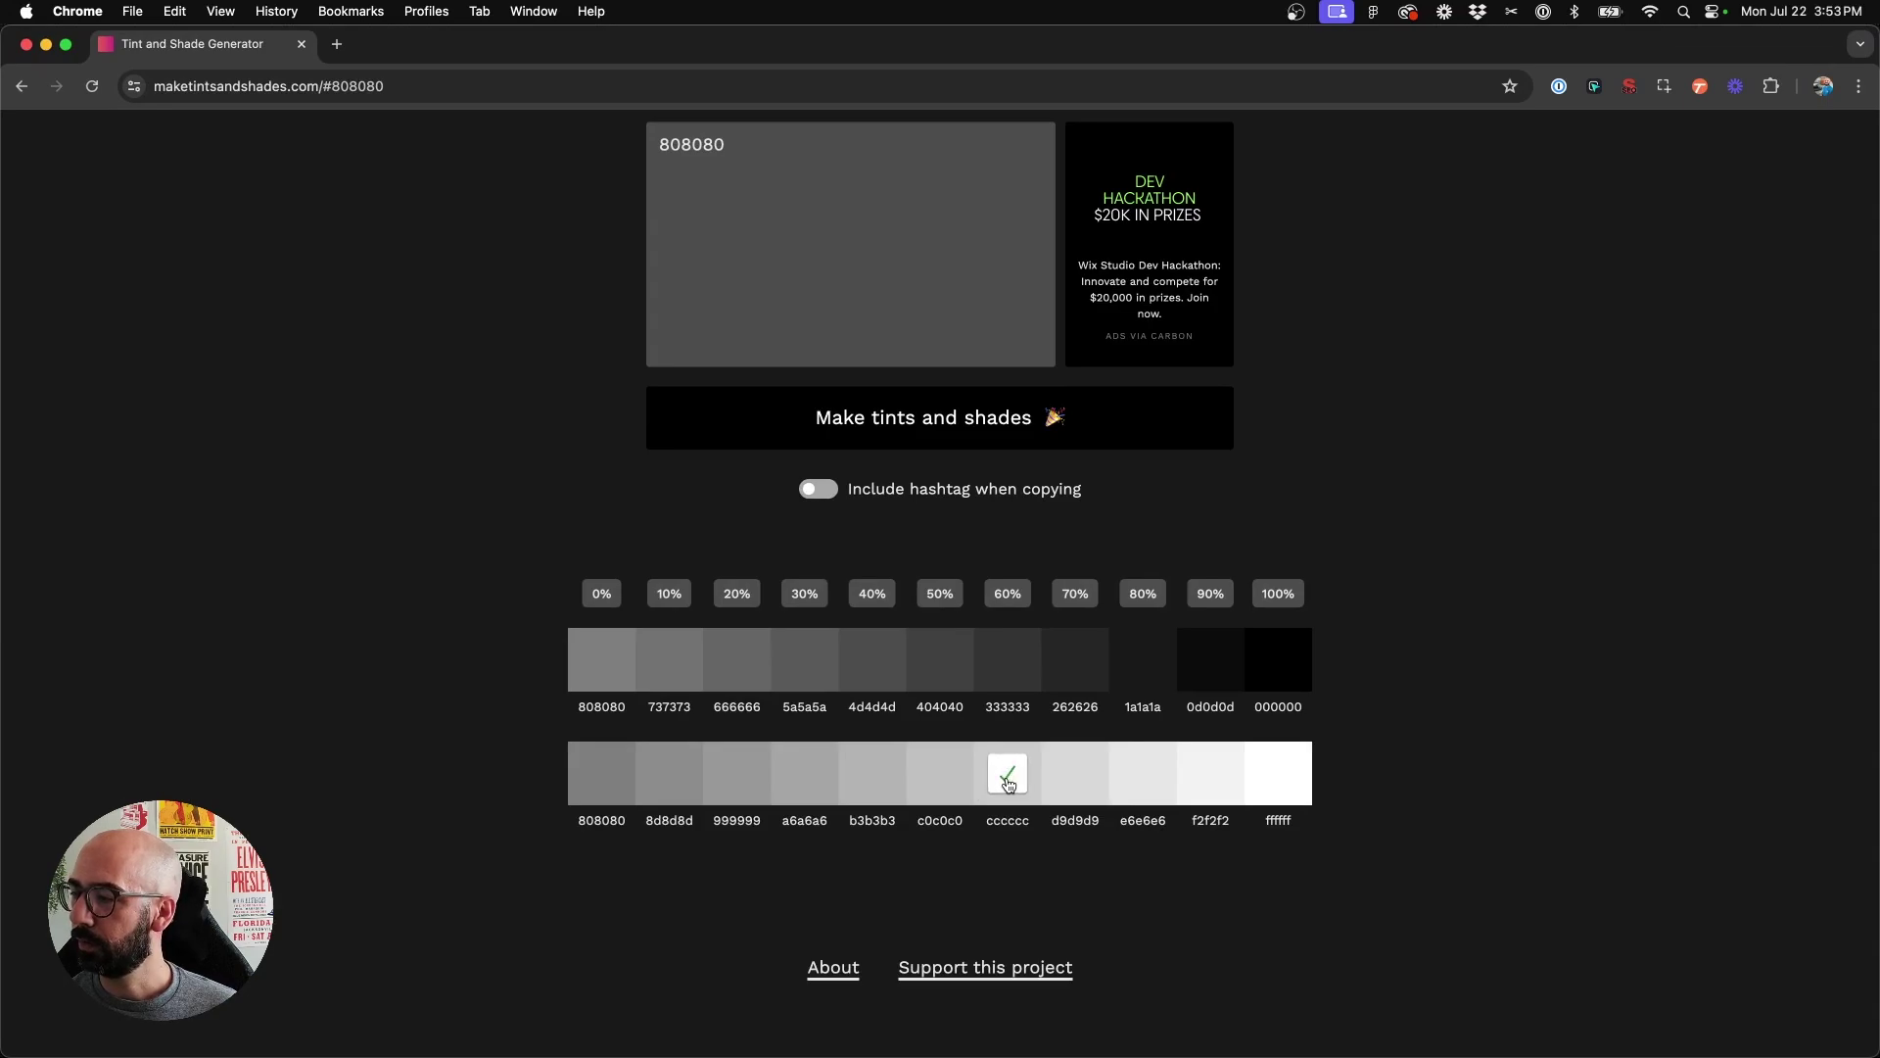
{"action": "left_click", "coordinate": [948, 779]}
{"action": "key", "text": "ctrl+Up"}
{"action": "left_click", "coordinate": [705, 538]}
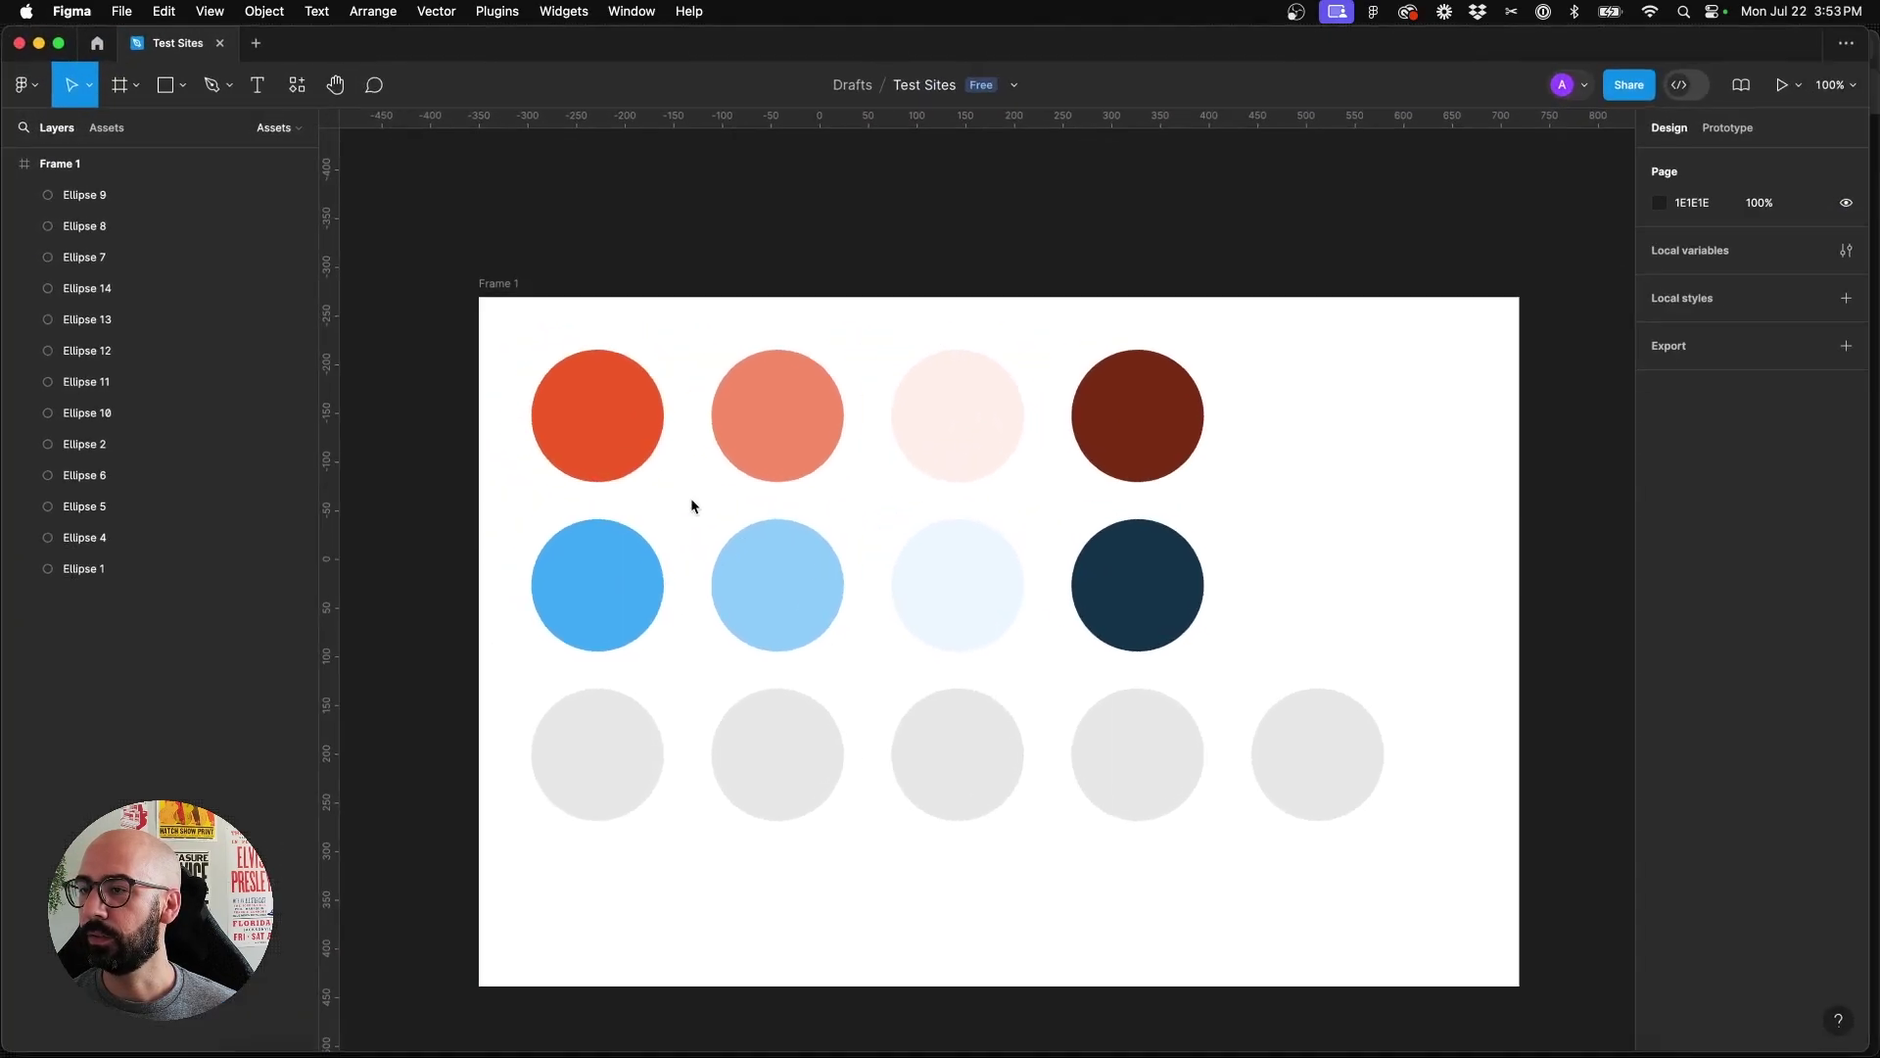
{"action": "left_click", "coordinate": [831, 760]}
{"action": "left_click", "coordinate": [1704, 559]}
{"action": "key", "text": "super+v"}
{"action": "left_click", "coordinate": [903, 965]}
Fill the third circle with the 999999 tint
{"action": "left_click", "coordinate": [961, 789]}
{"action": "key", "text": "ctrl+Up"}
{"action": "left_click", "coordinate": [1270, 443]}
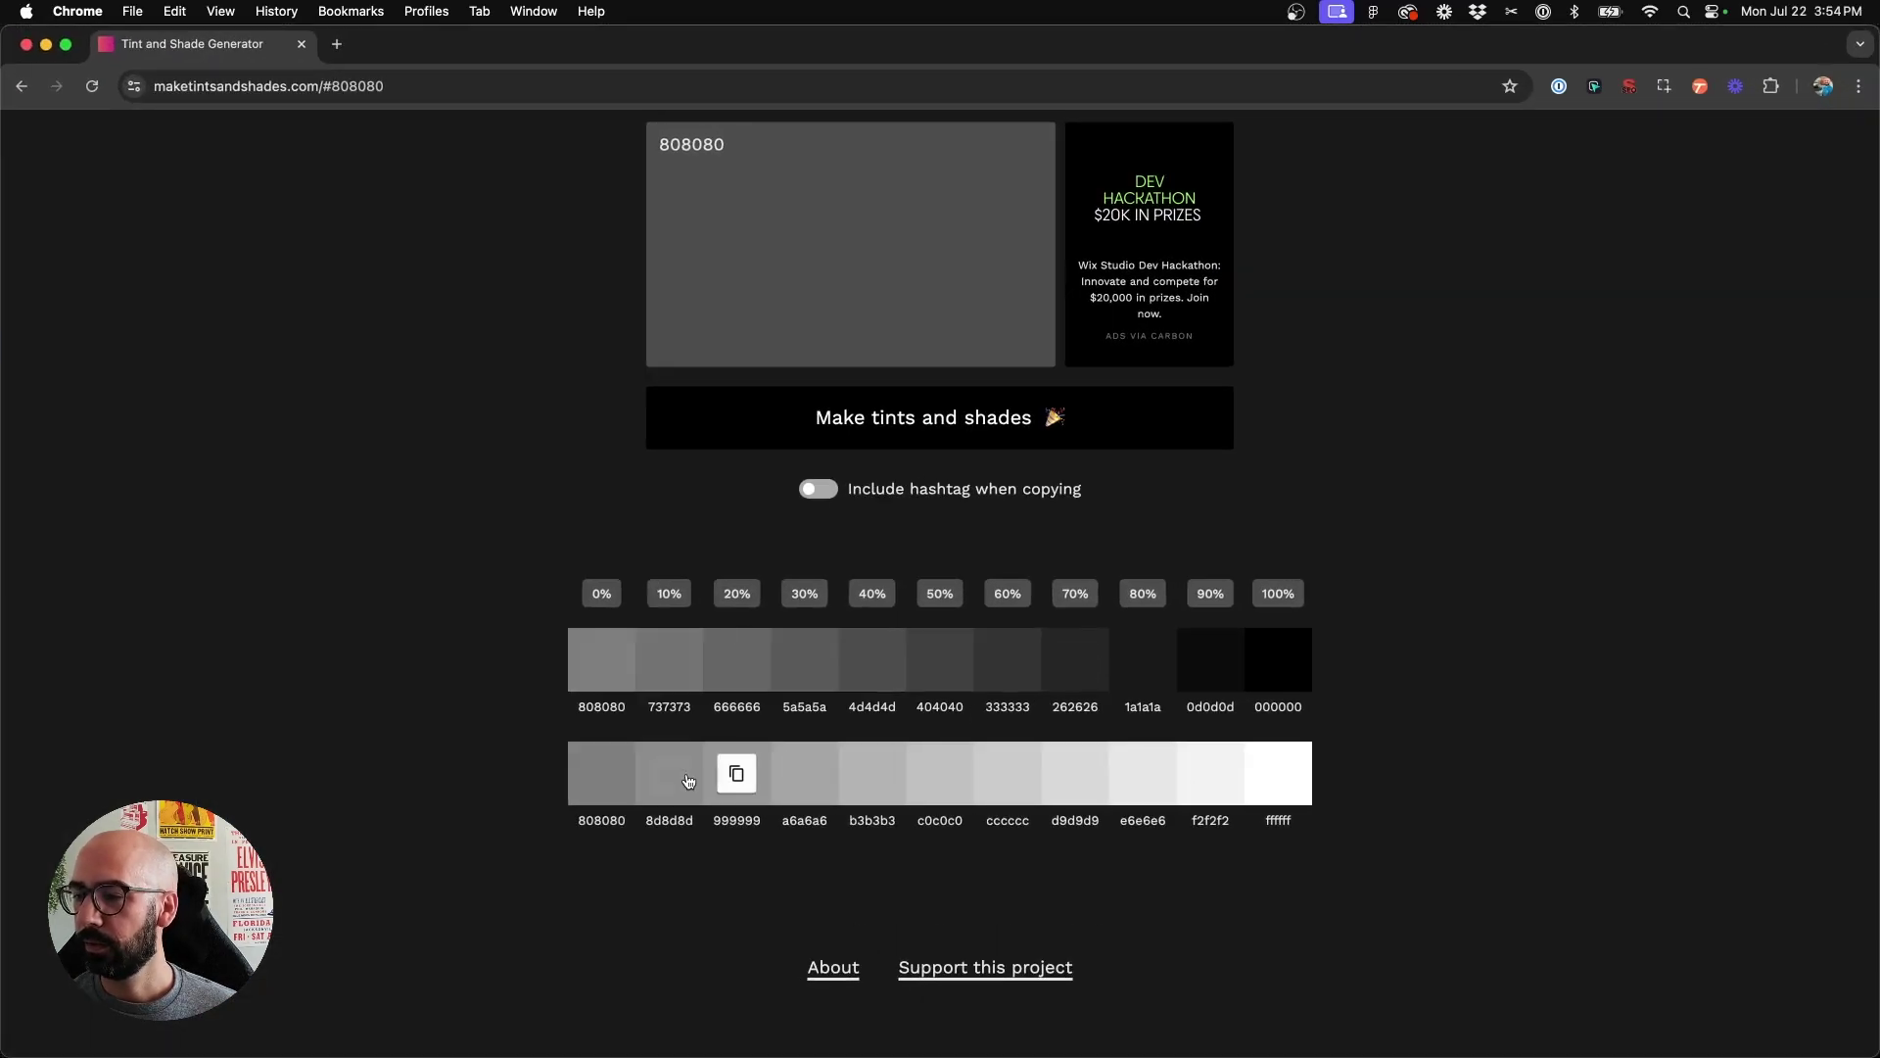
{"action": "left_click", "coordinate": [727, 781]}
{"action": "key", "text": "ctrl+Up"}
{"action": "left_click", "coordinate": [750, 543]}
{"action": "left_click", "coordinate": [1709, 565]}
{"action": "key", "text": "super+v"}
{"action": "key", "text": "Tab"}
Fill the fourth circle with the 666666 shade
{"action": "key", "text": "ctrl+Up"}
{"action": "left_click", "coordinate": [1214, 436]}
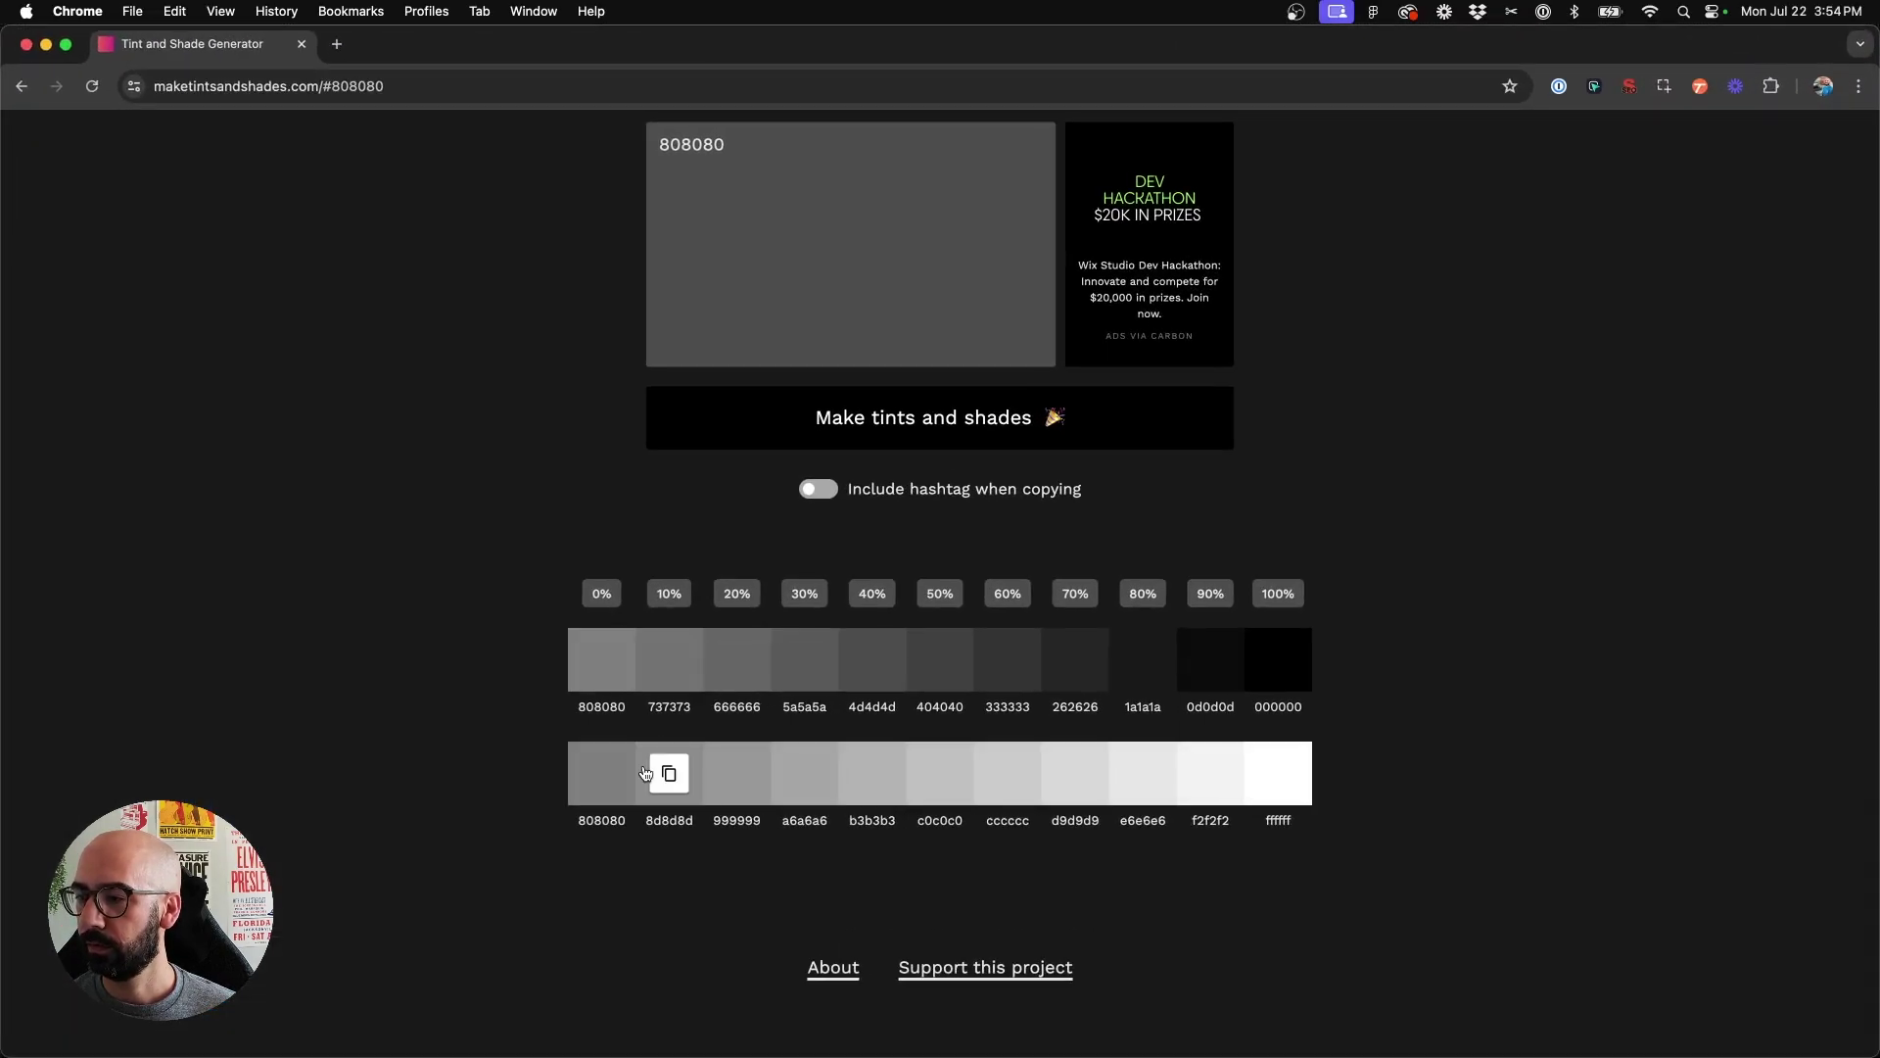
{"action": "left_click", "coordinate": [670, 666]}
{"action": "left_click", "coordinate": [739, 665]}
{"action": "key", "text": "ctrl+Up"}
{"action": "left_click", "coordinate": [549, 431]}
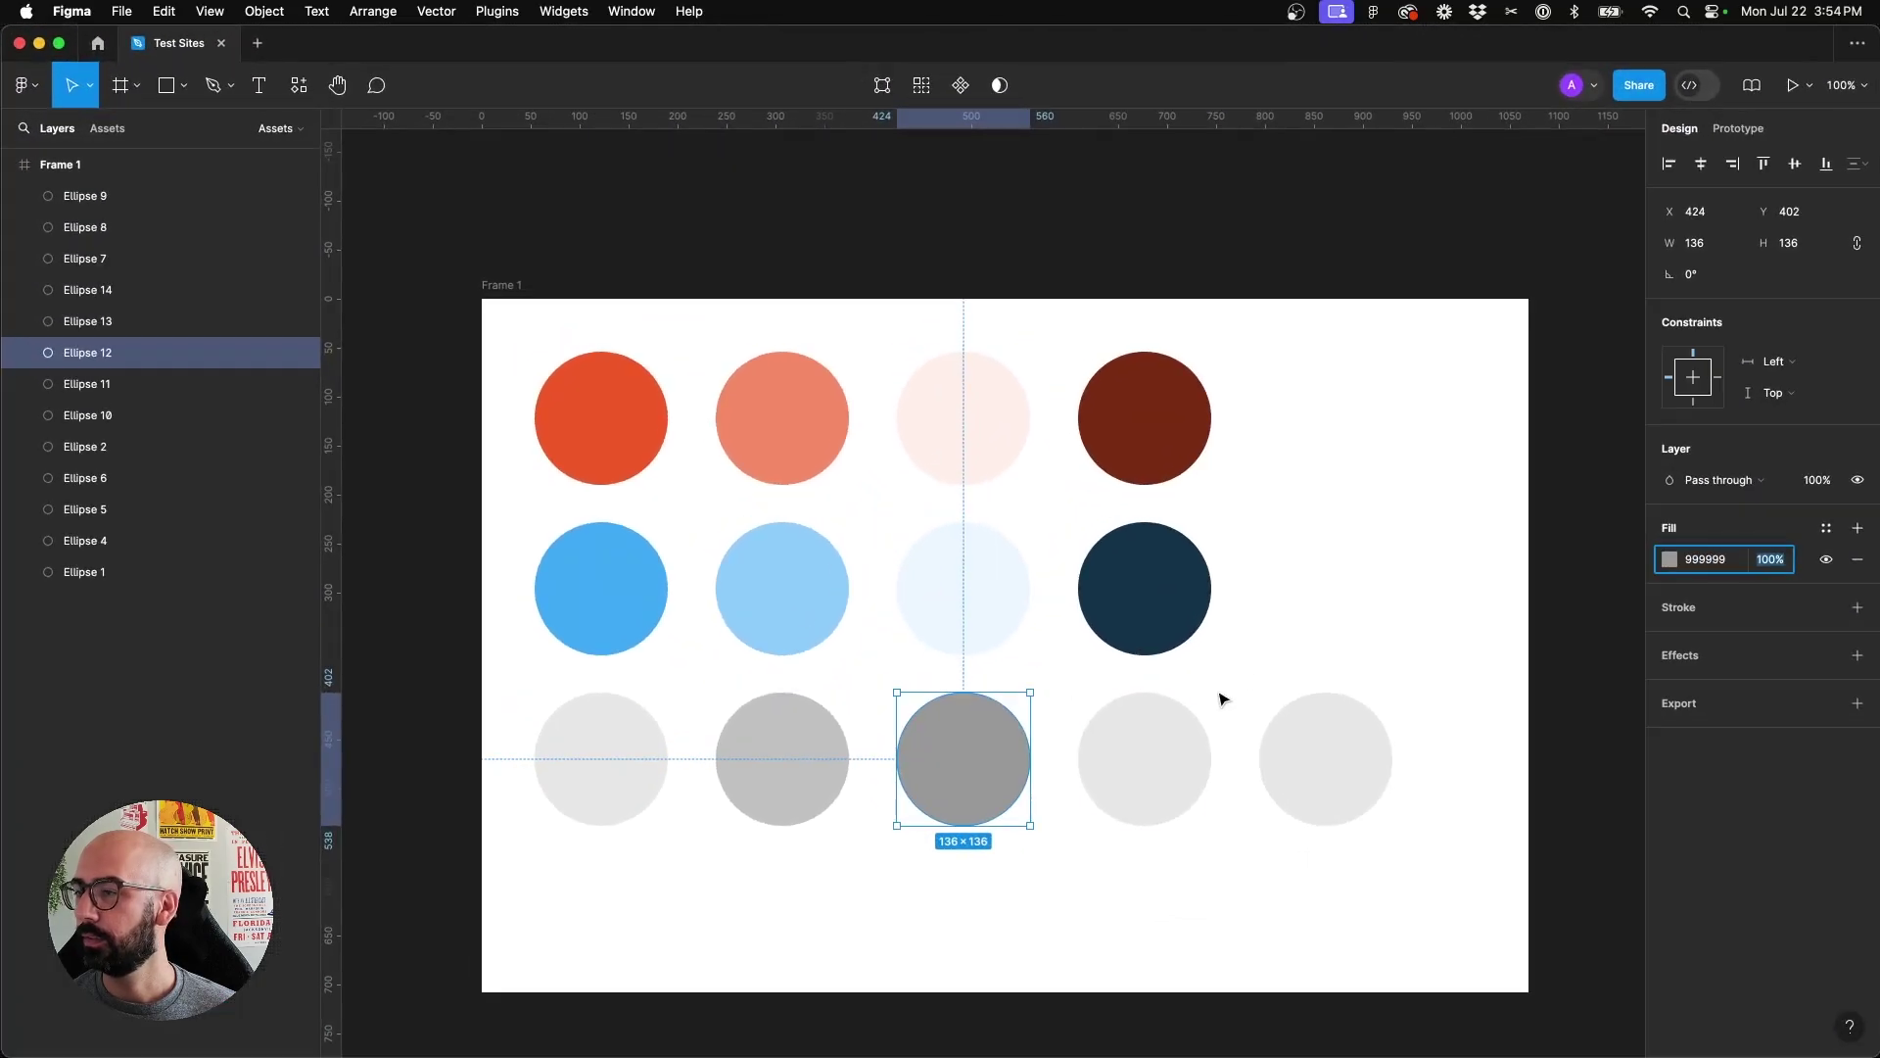
{"action": "left_click", "coordinate": [1145, 774]}
{"action": "left_click", "coordinate": [1704, 559]}
{"action": "key", "text": "ctrl+v"}
{"action": "key", "text": "Return"}
{"action": "left_click", "coordinate": [1279, 839]}
Fill the fifth circle with the near-black 0d0d0d shade
{"action": "left_click", "coordinate": [1368, 751]}
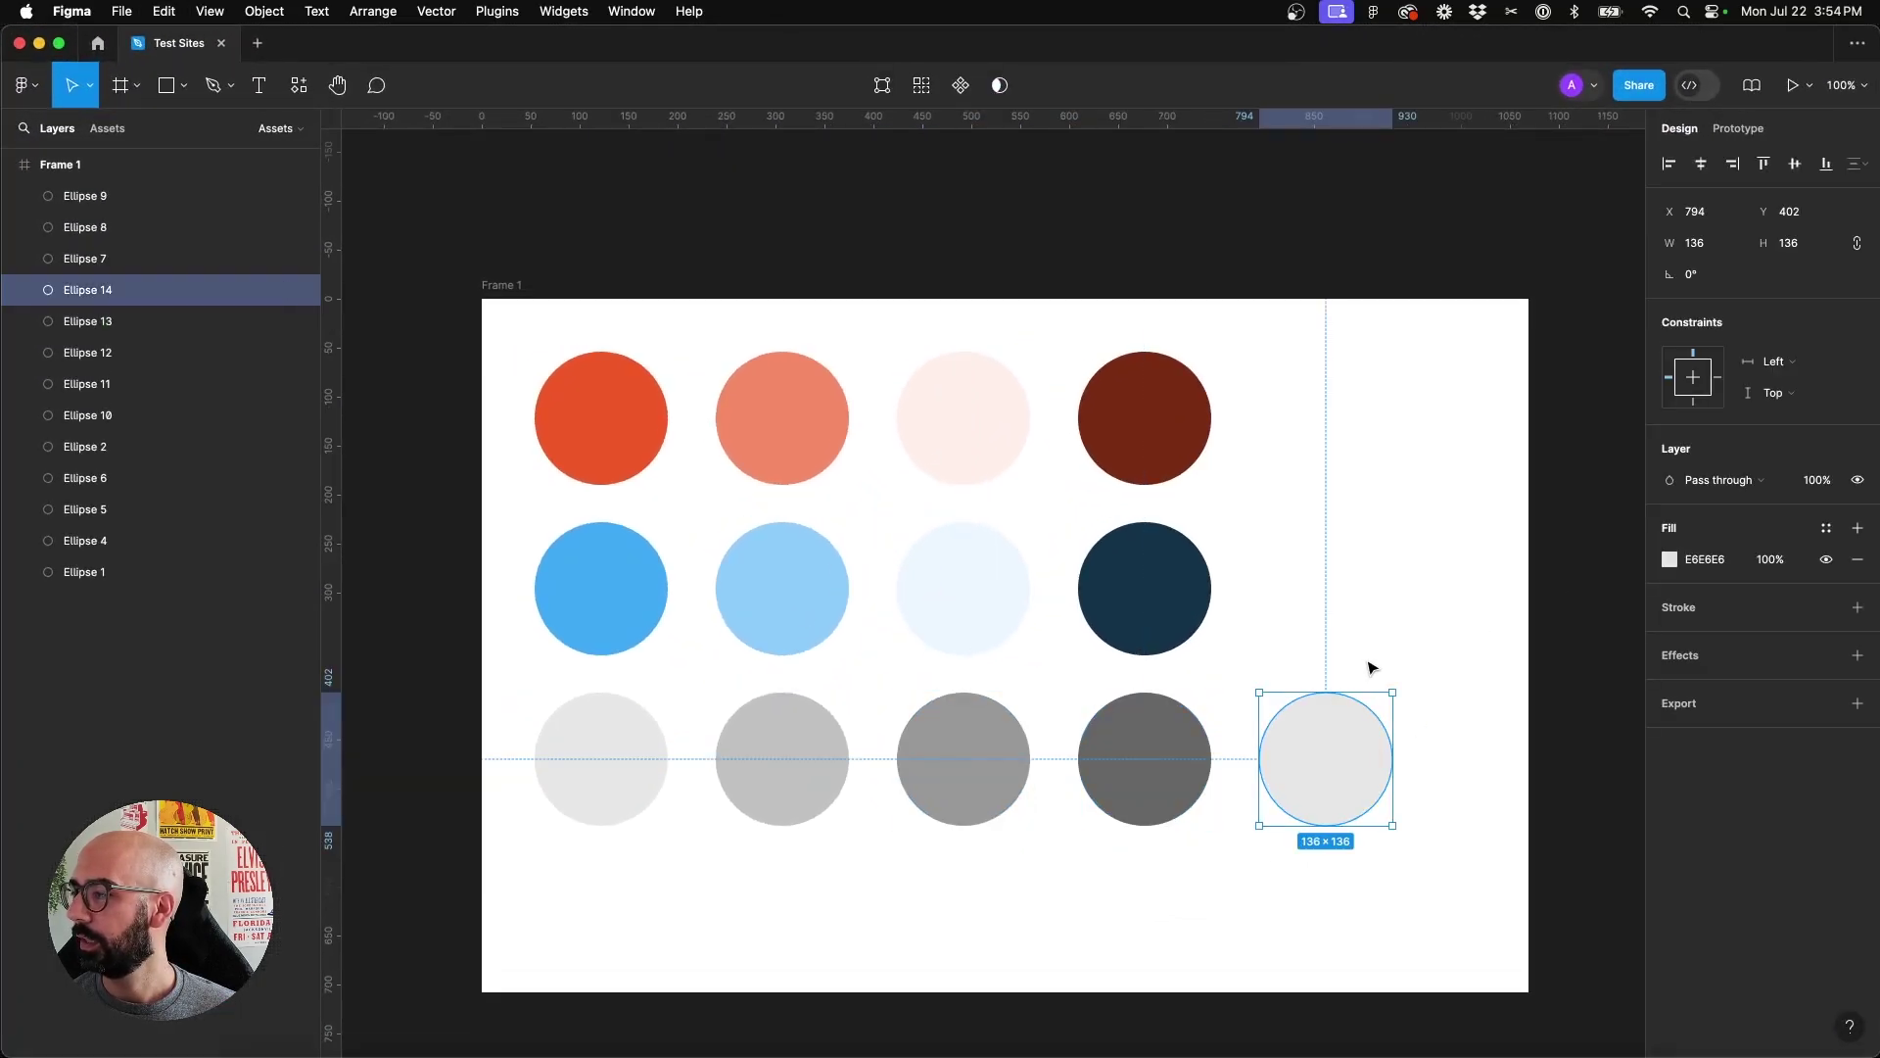
{"action": "key", "text": "ctrl+Up"}
{"action": "left_click", "coordinate": [1110, 505]}
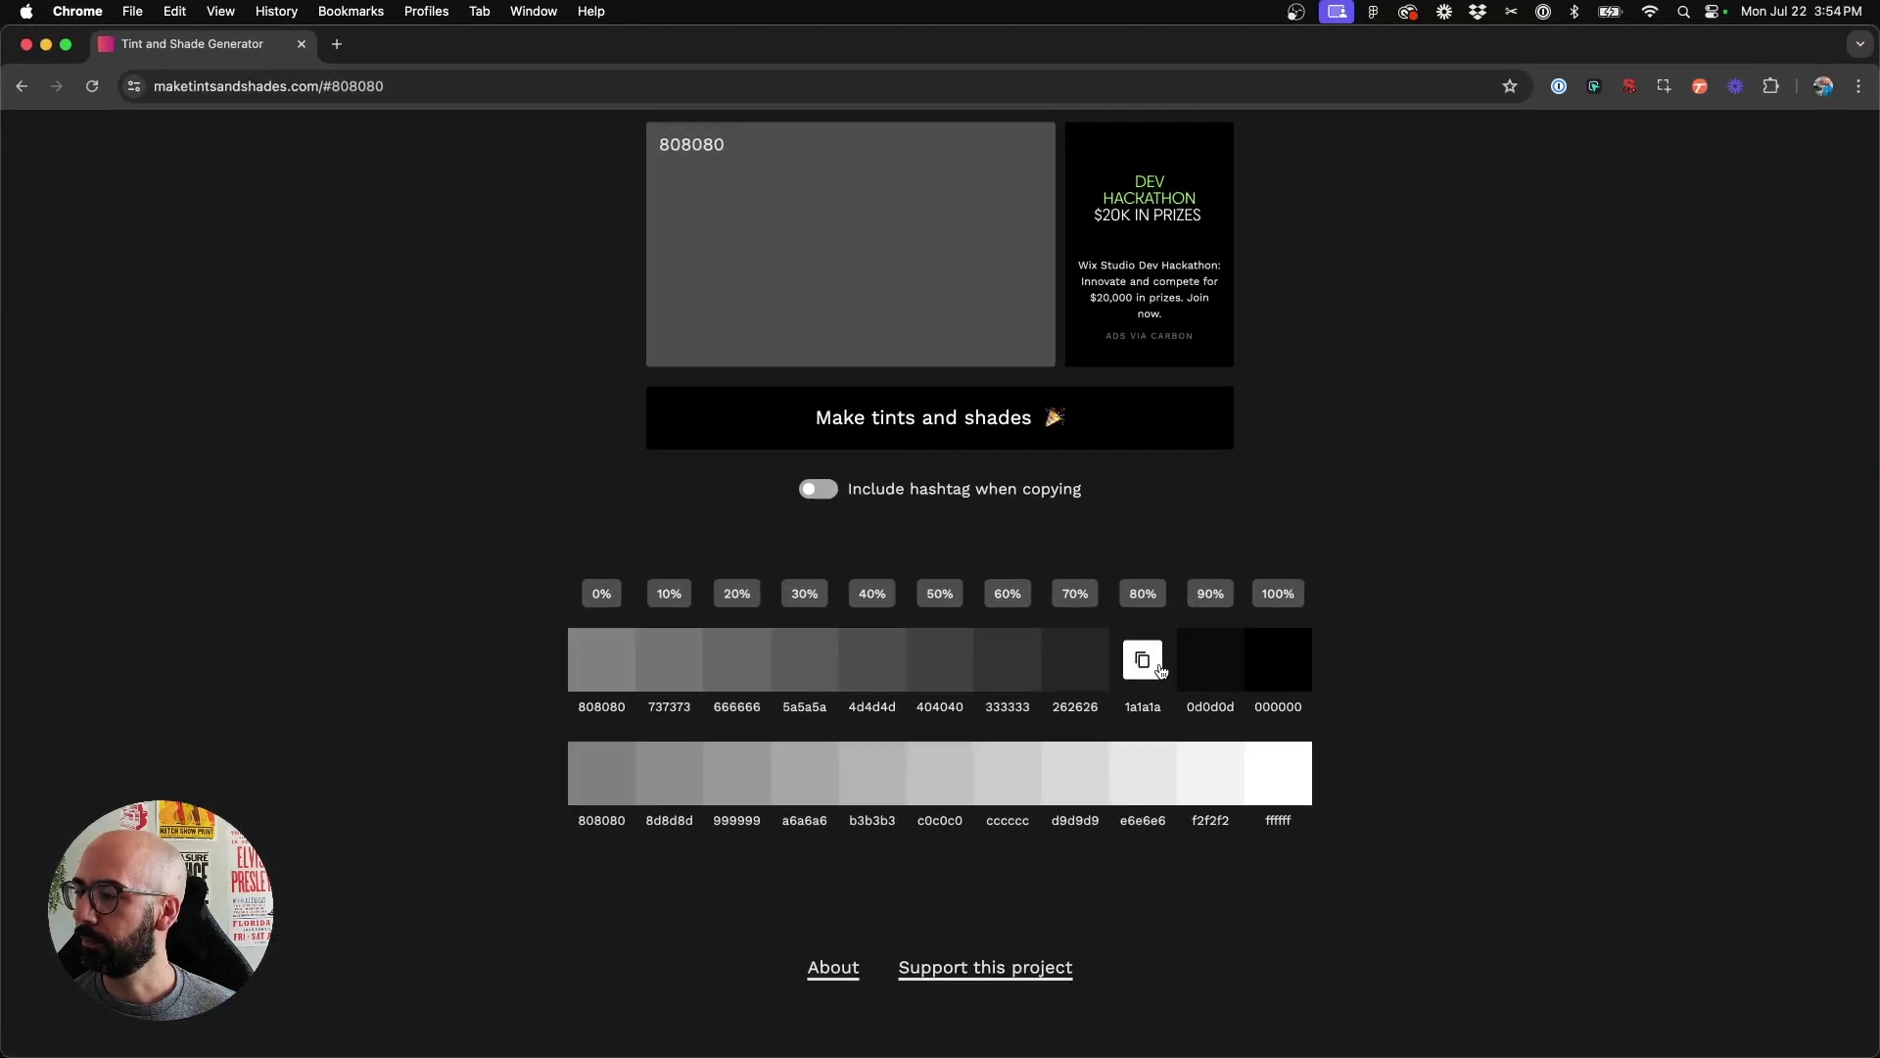
{"action": "left_click", "coordinate": [1224, 665]}
{"action": "key", "text": "ctrl+Up"}
{"action": "left_click", "coordinate": [903, 442]}
{"action": "left_click", "coordinate": [1712, 559]}
{"action": "key", "text": "cmd+v"}
{"action": "key", "text": "Return"}
{"action": "left_click", "coordinate": [1412, 616]}
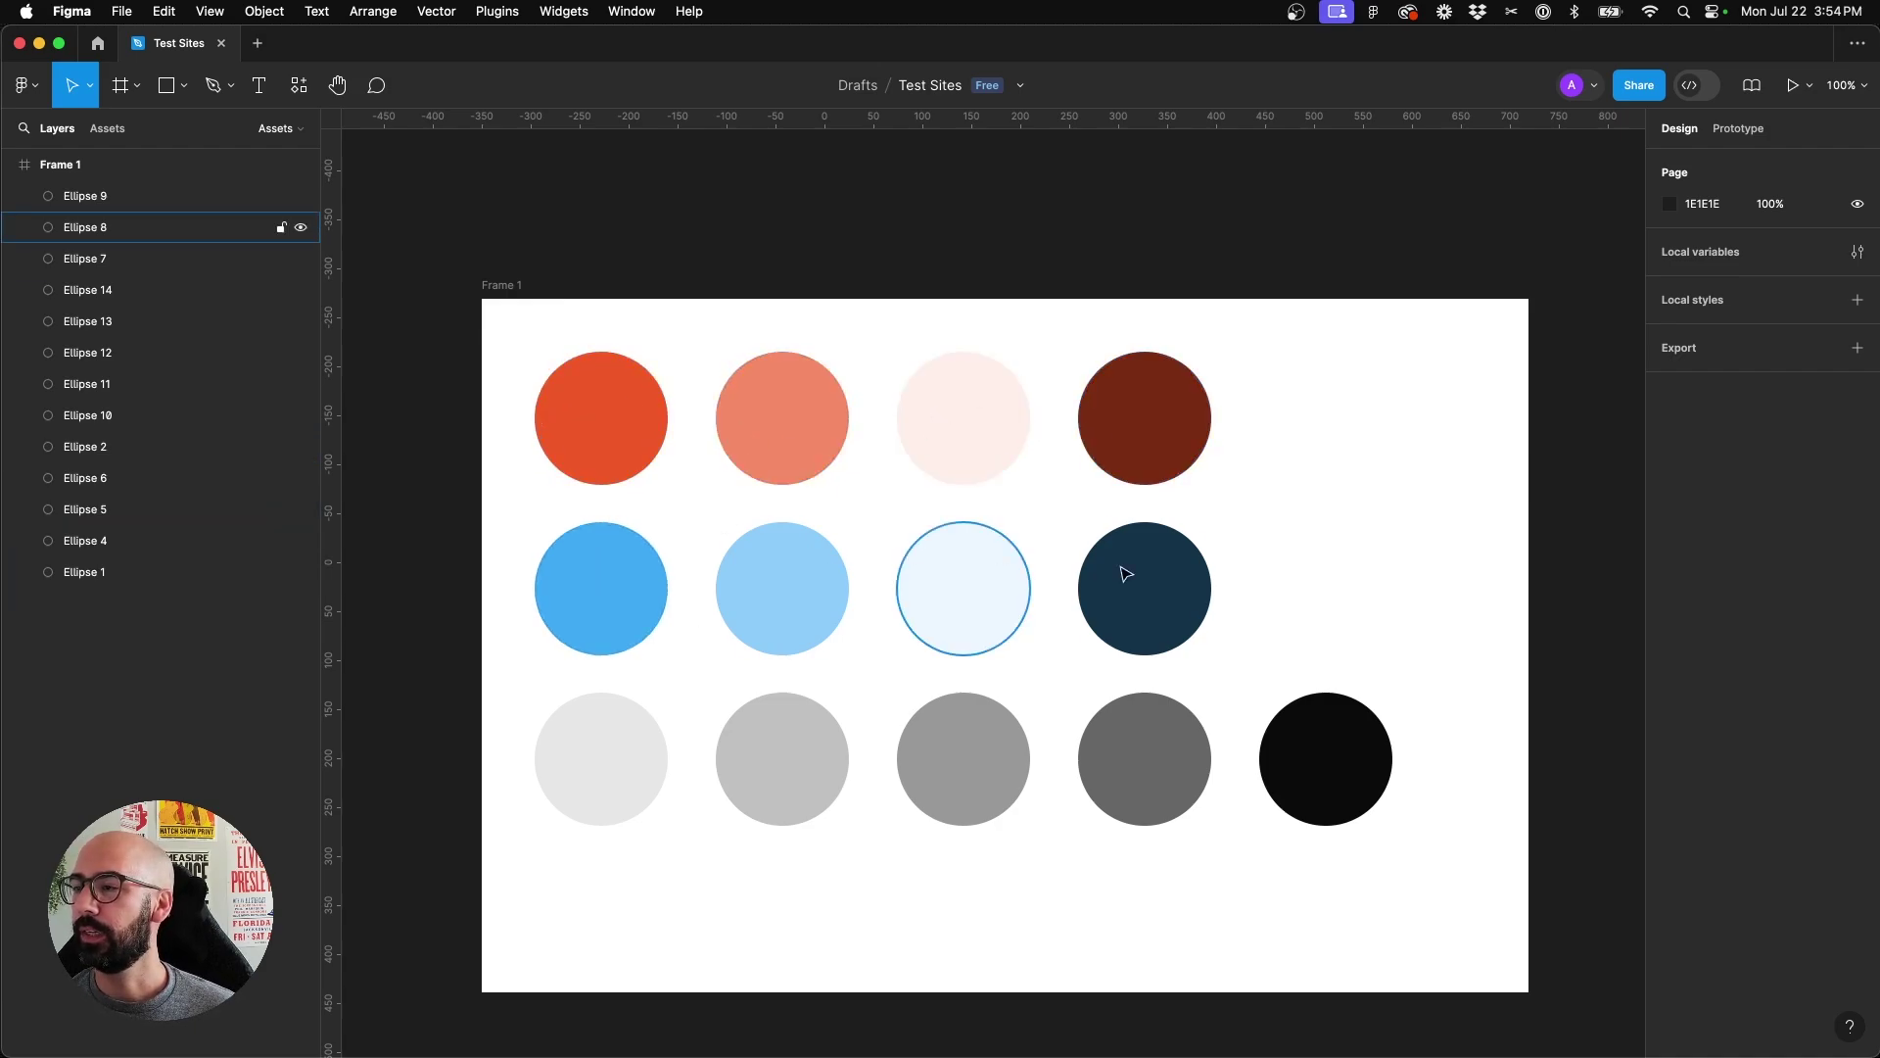
{"action": "scroll", "coordinate": [568, 643], "scroll_direction": "down", "scroll_amount": 1}
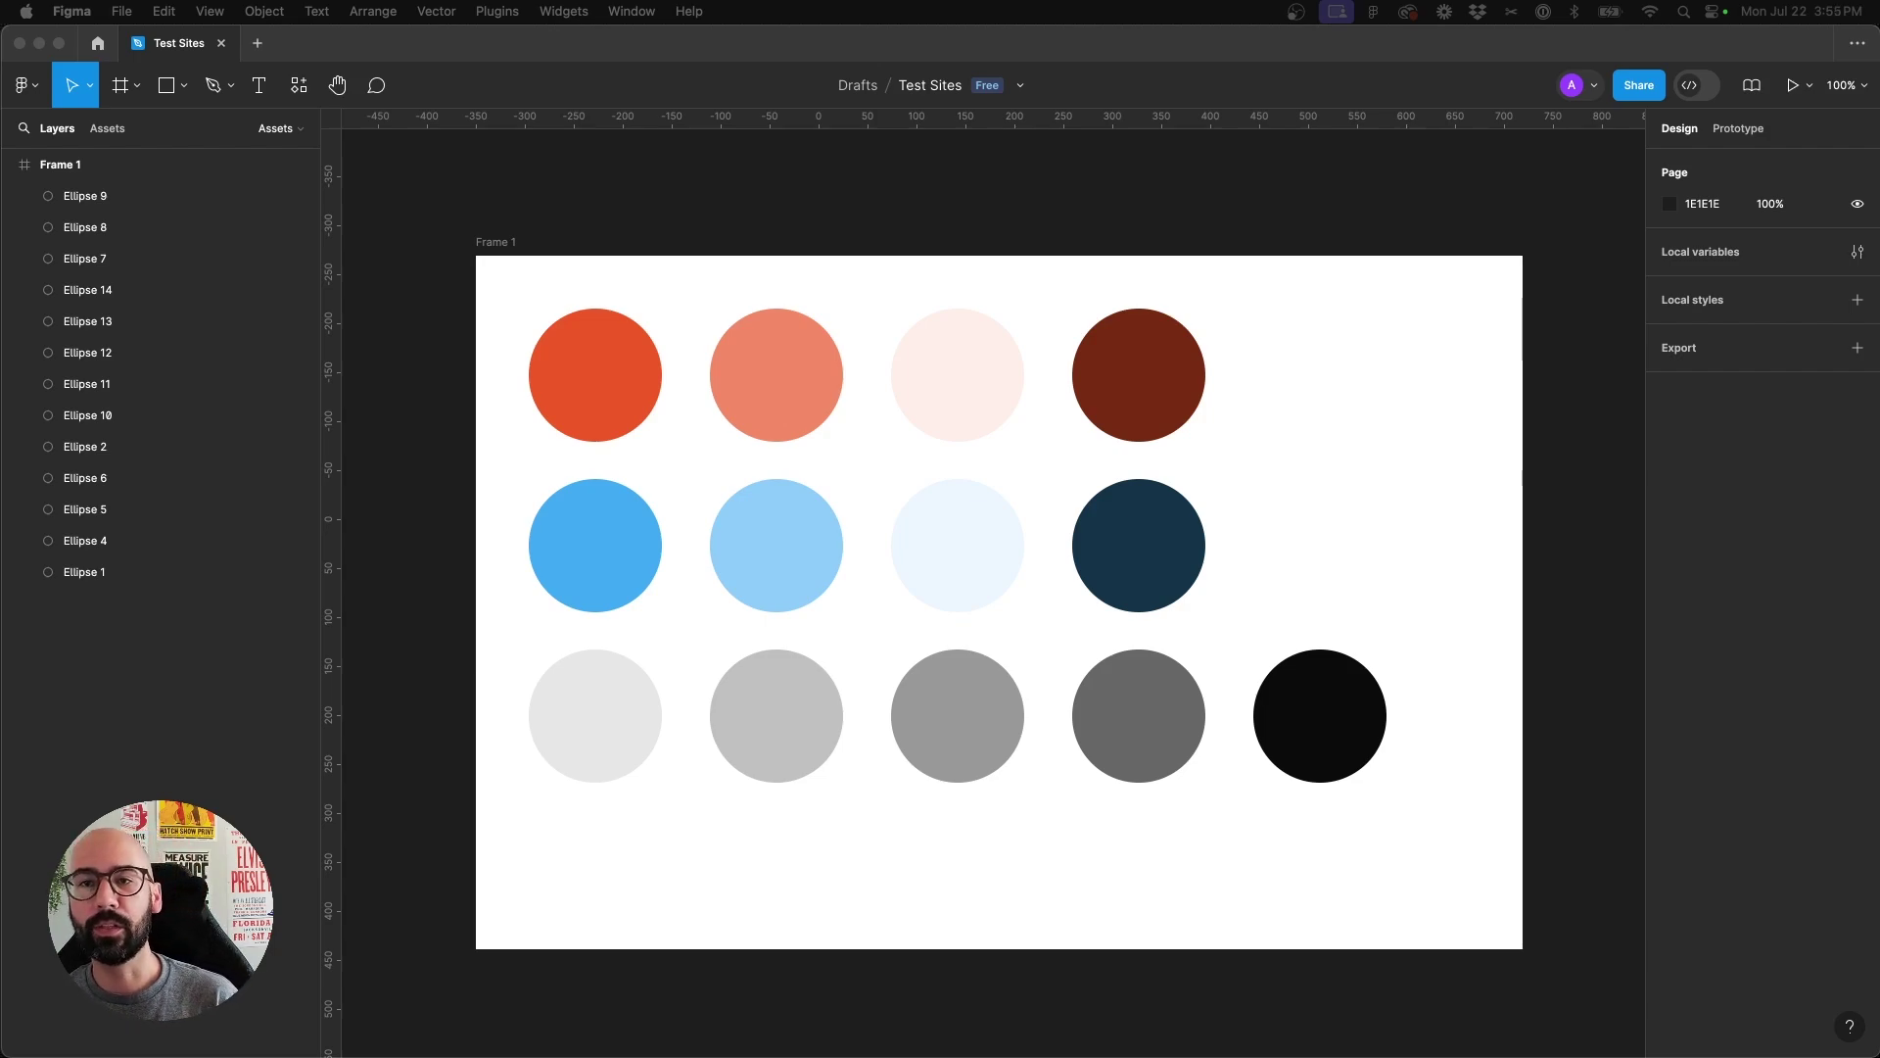
{"action": "left_click", "coordinate": [654, 372]}
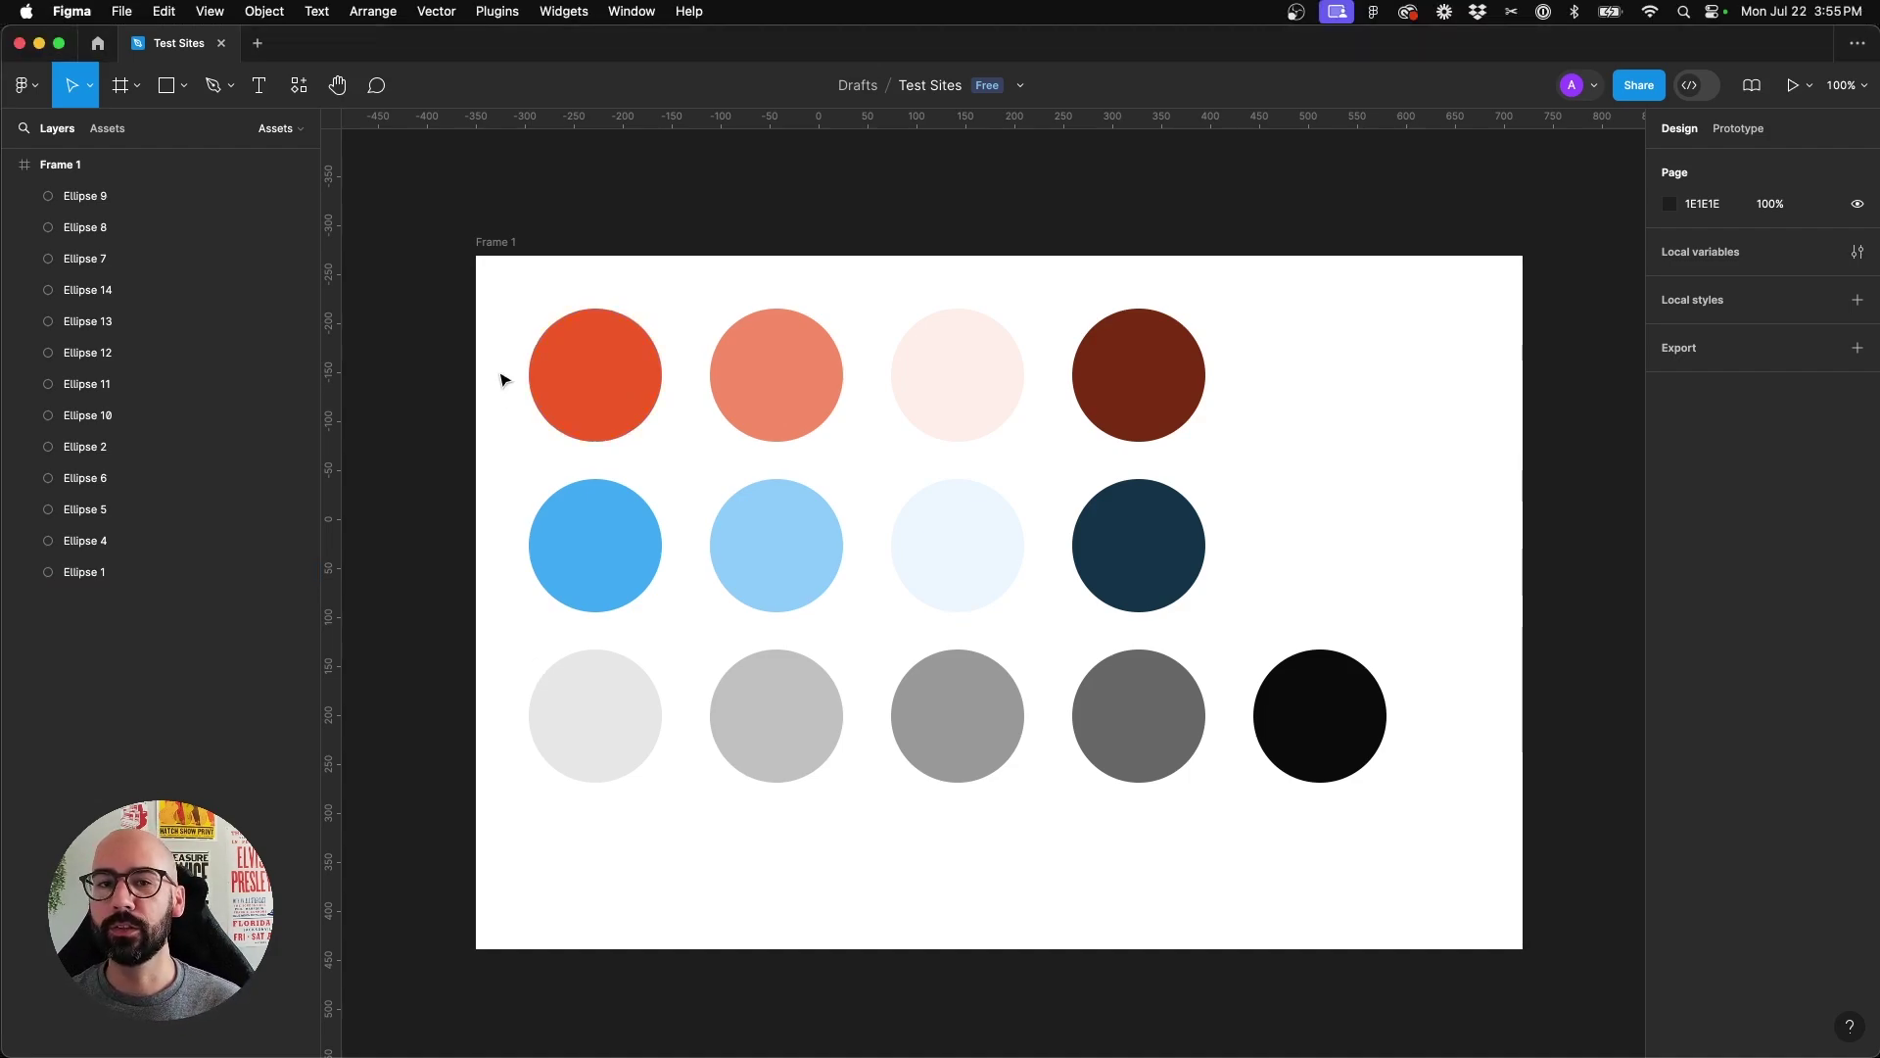
Create a color style named Primary from Ellipse 1's F15A26 fill
{"action": "left_click", "coordinate": [571, 370]}
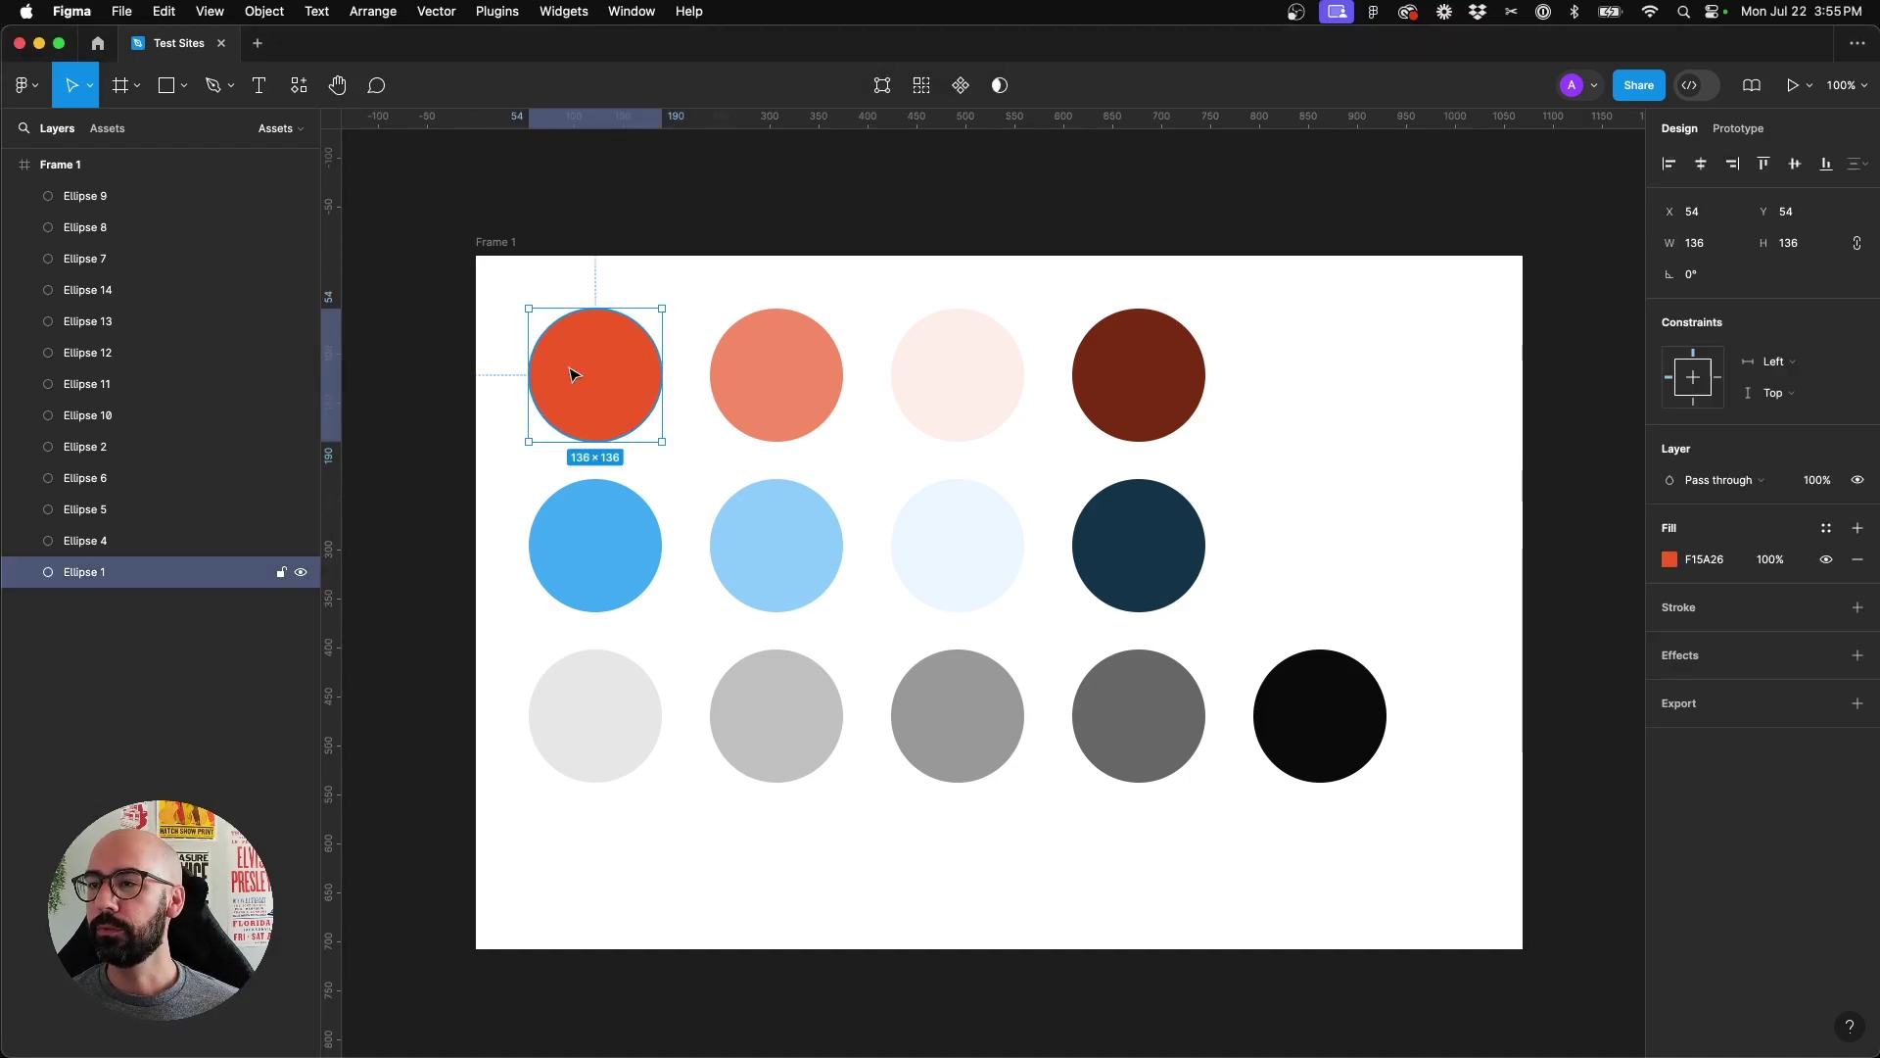
{"action": "scroll", "coordinate": [632, 287], "scroll_direction": "right", "scroll_amount": 2}
{"action": "scroll", "coordinate": [632, 287], "scroll_direction": "up", "scroll_amount": 1}
{"action": "scroll", "coordinate": [631, 287], "scroll_direction": "left", "scroll_amount": 2}
{"action": "scroll", "coordinate": [631, 287], "scroll_direction": "up", "scroll_amount": 1}
{"action": "scroll", "coordinate": [633, 287], "scroll_direction": "down", "scroll_amount": 2}
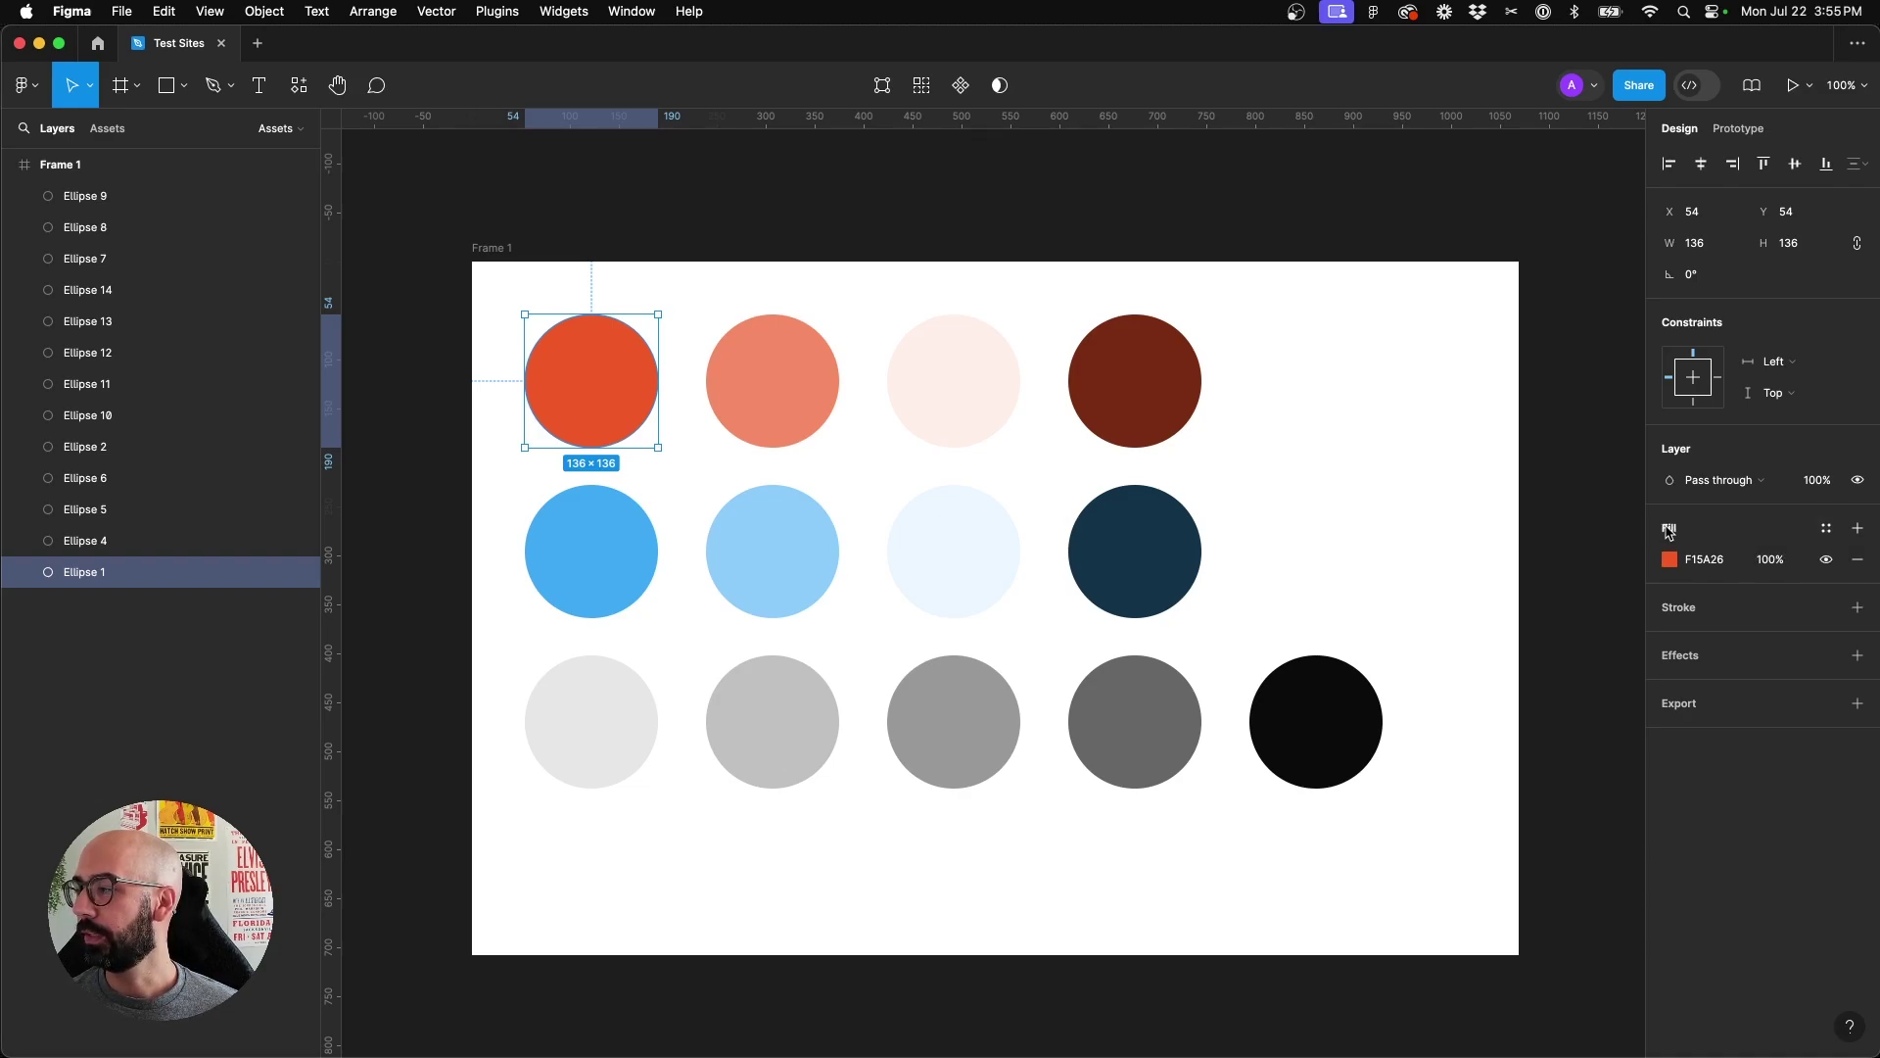
{"action": "left_click", "coordinate": [1826, 530]}
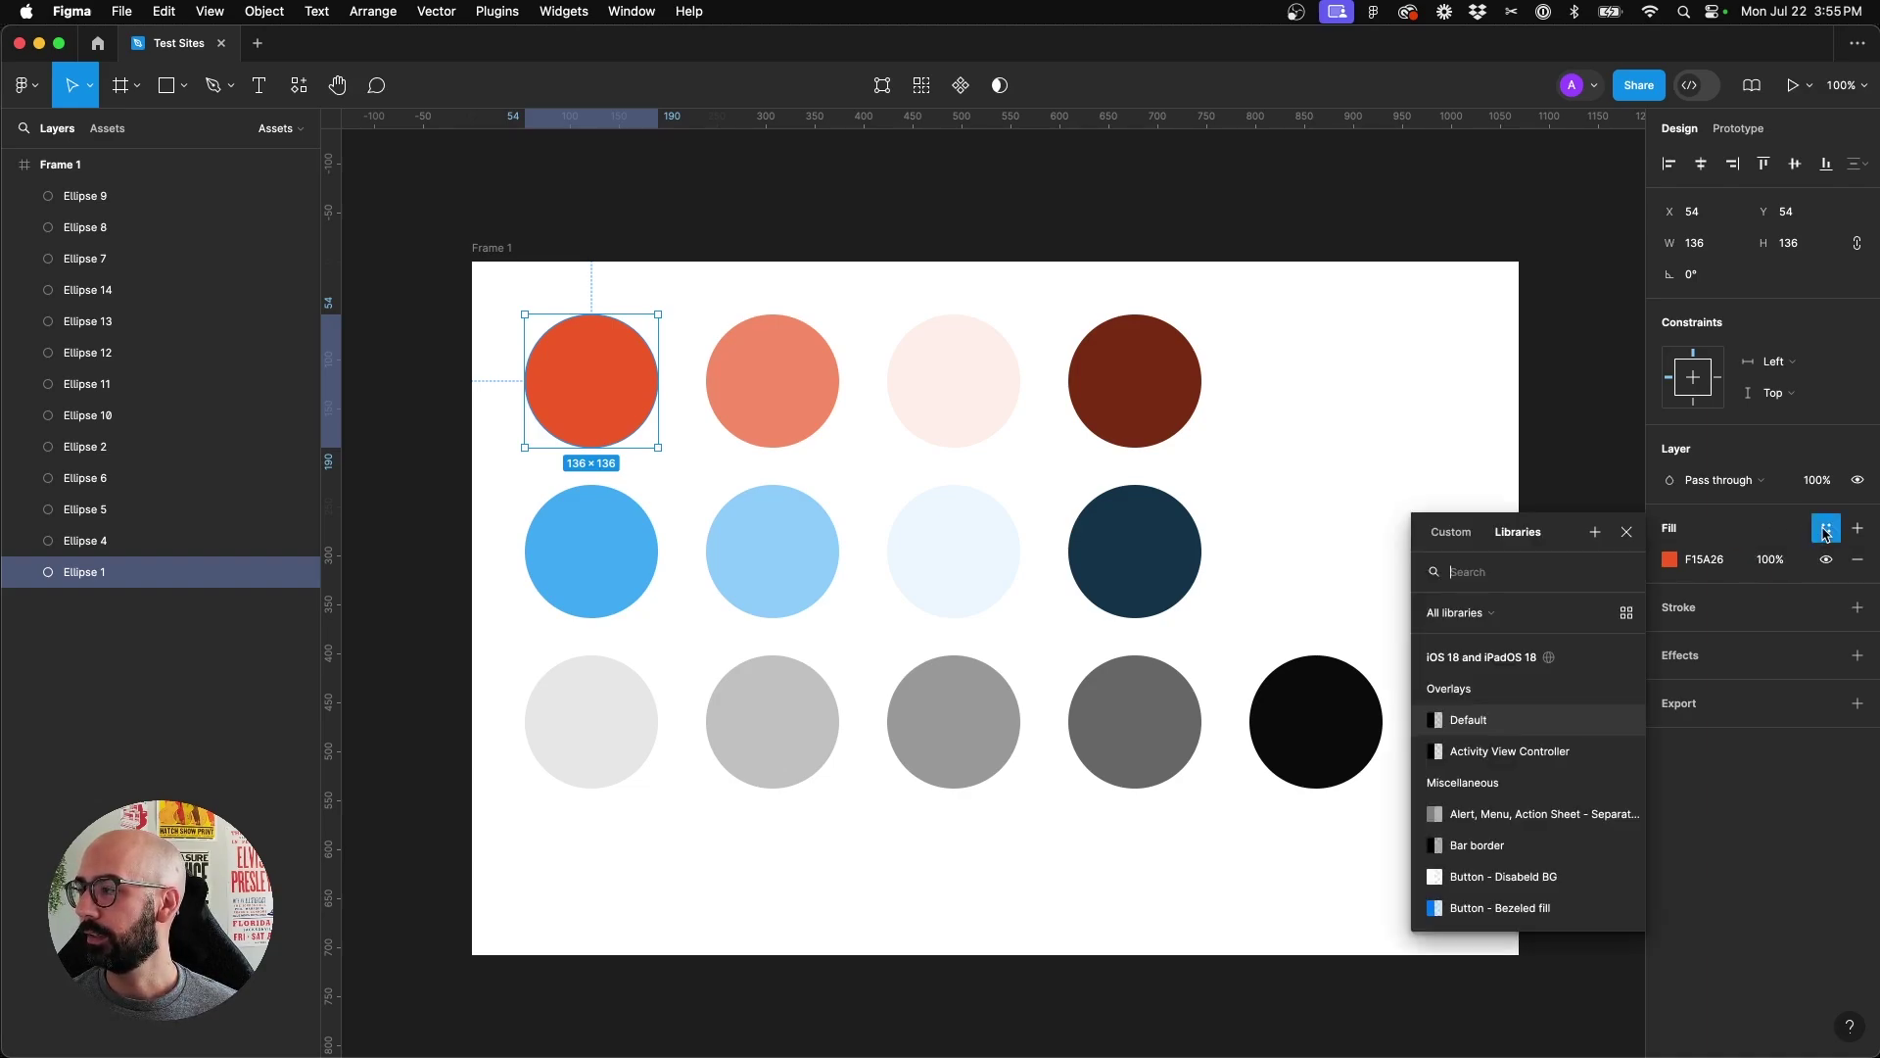
{"action": "left_click", "coordinate": [1595, 535]}
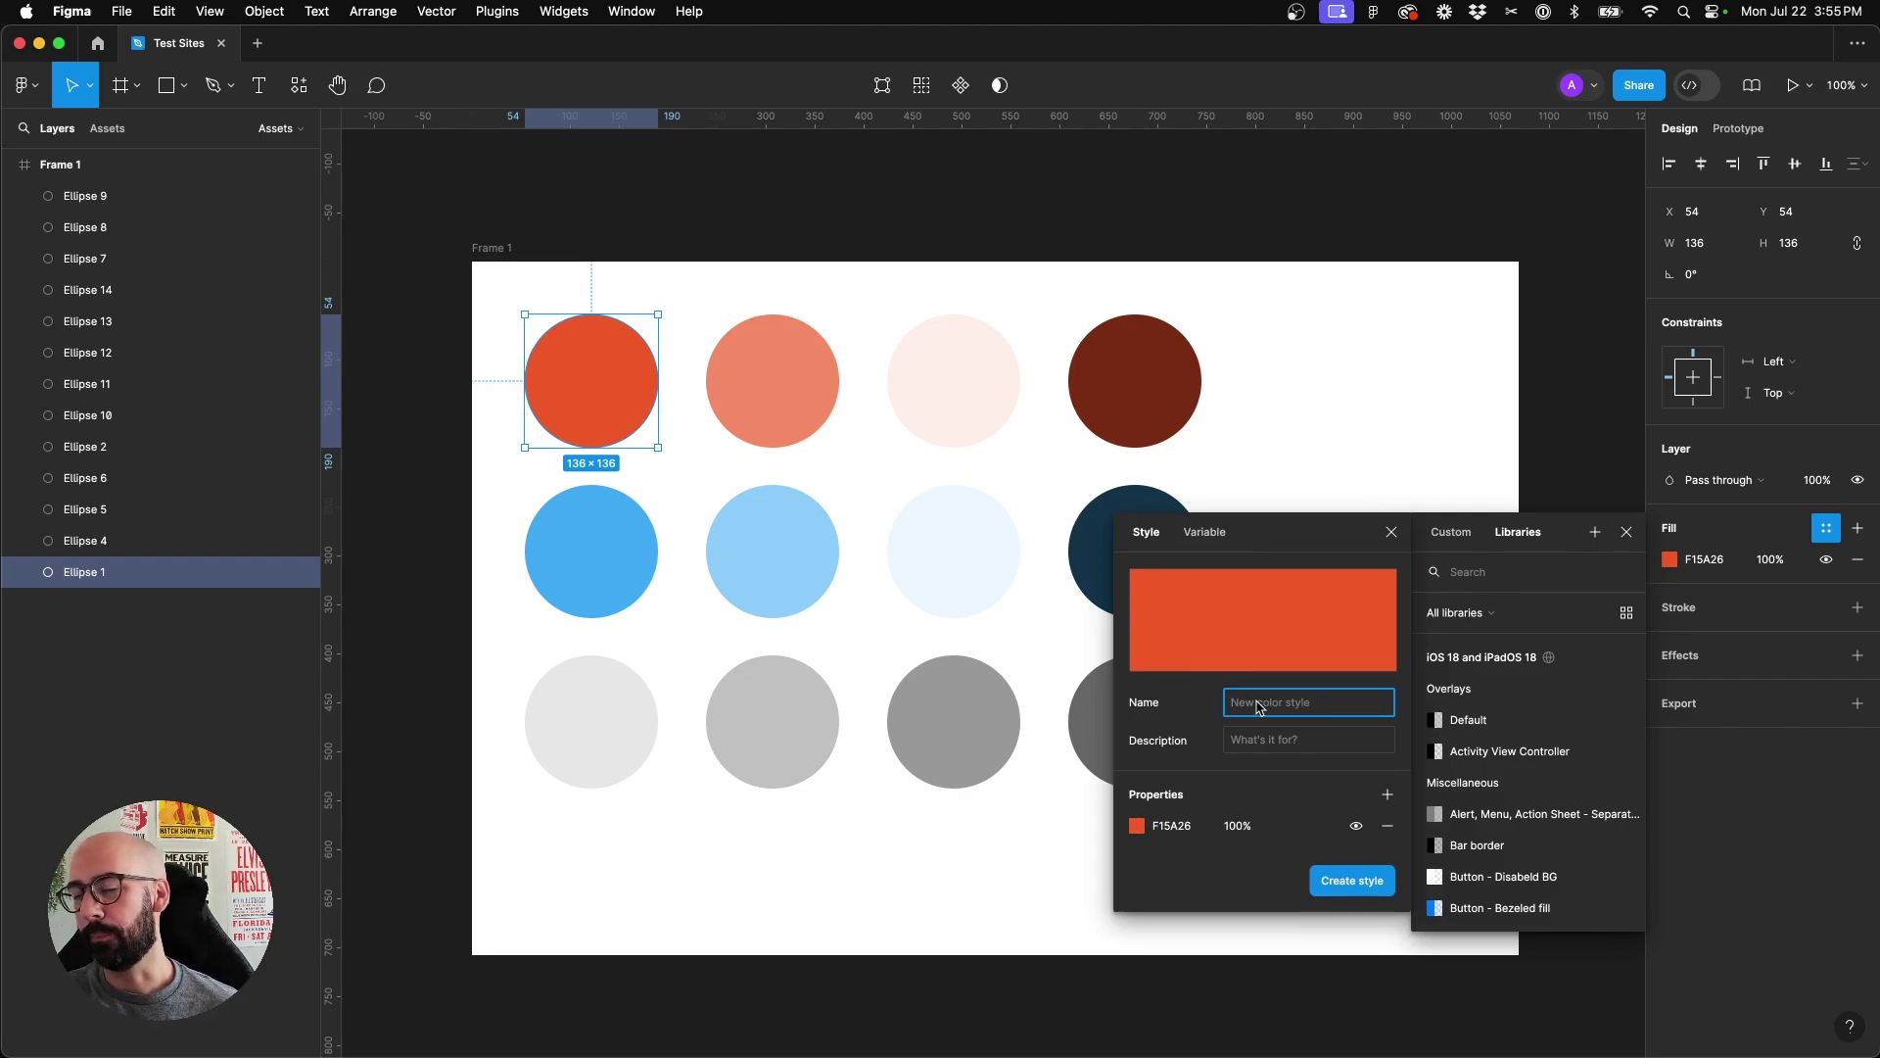
{"action": "type", "text": "Primary"}
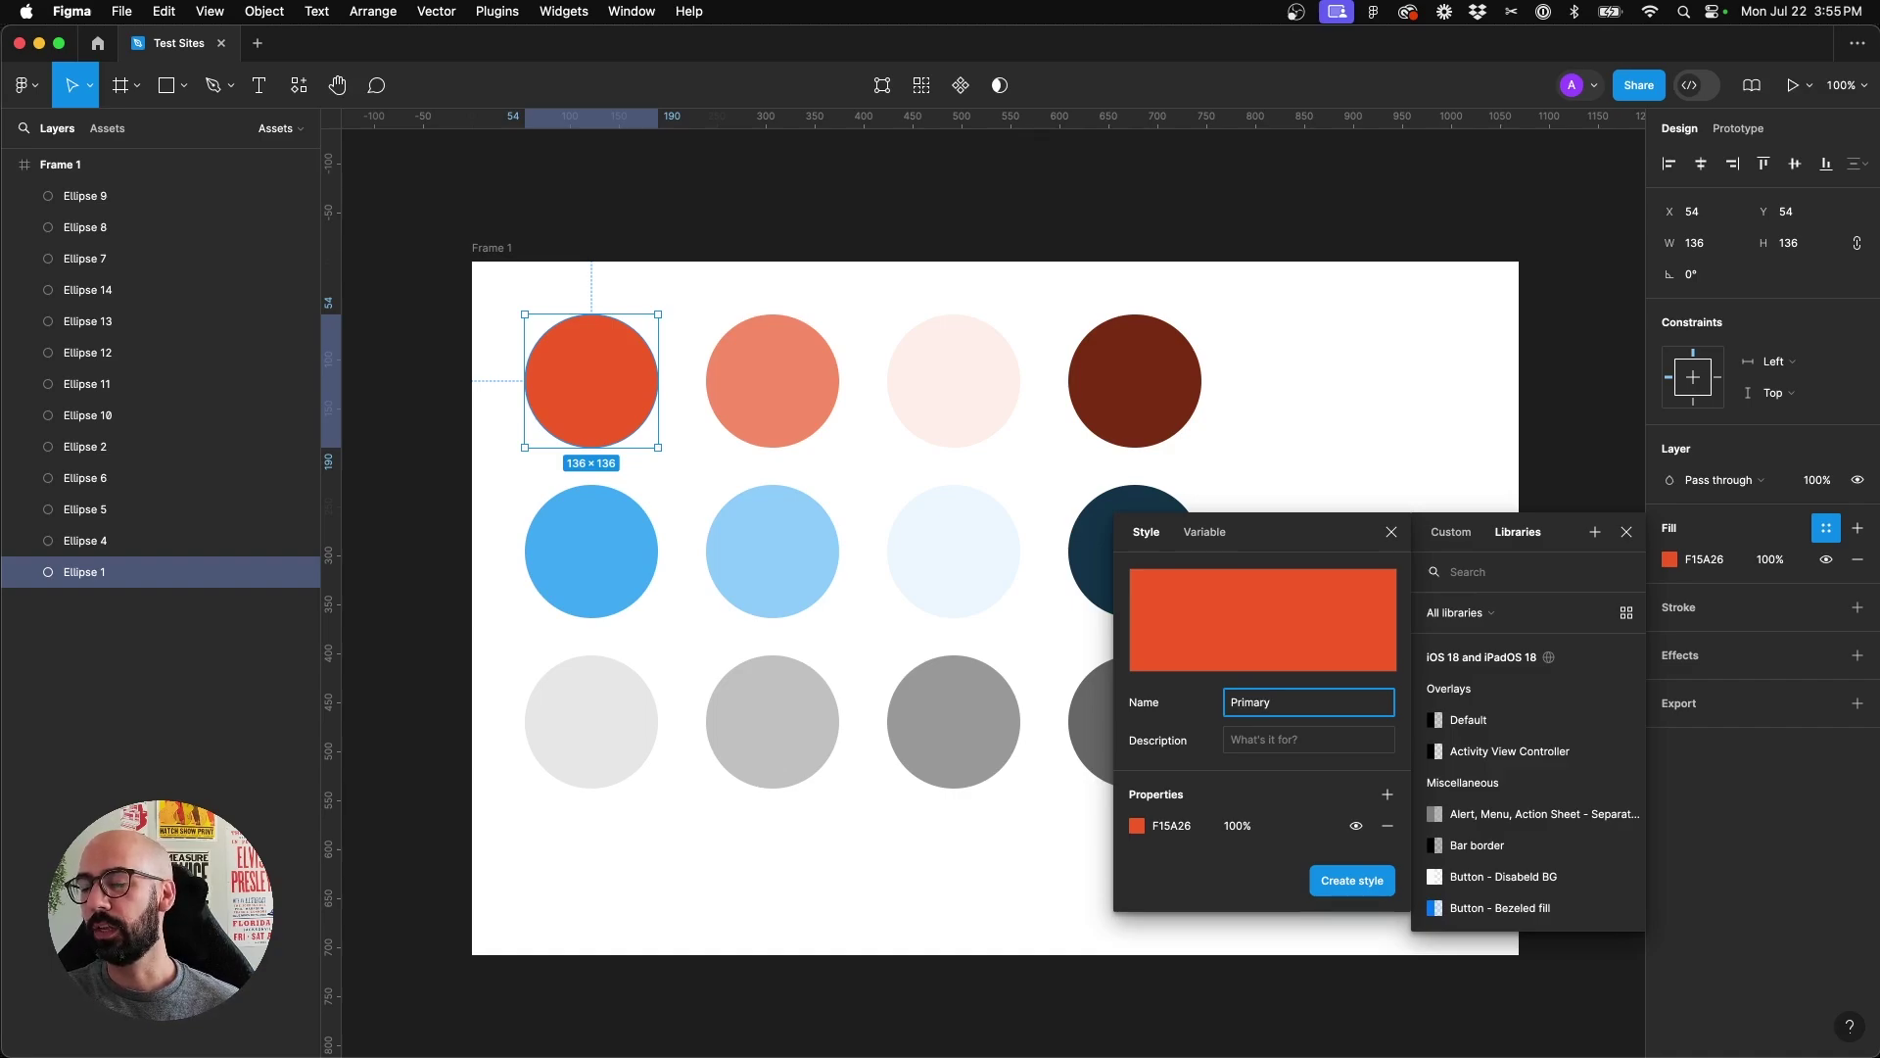
{"action": "left_click", "coordinate": [1278, 741]}
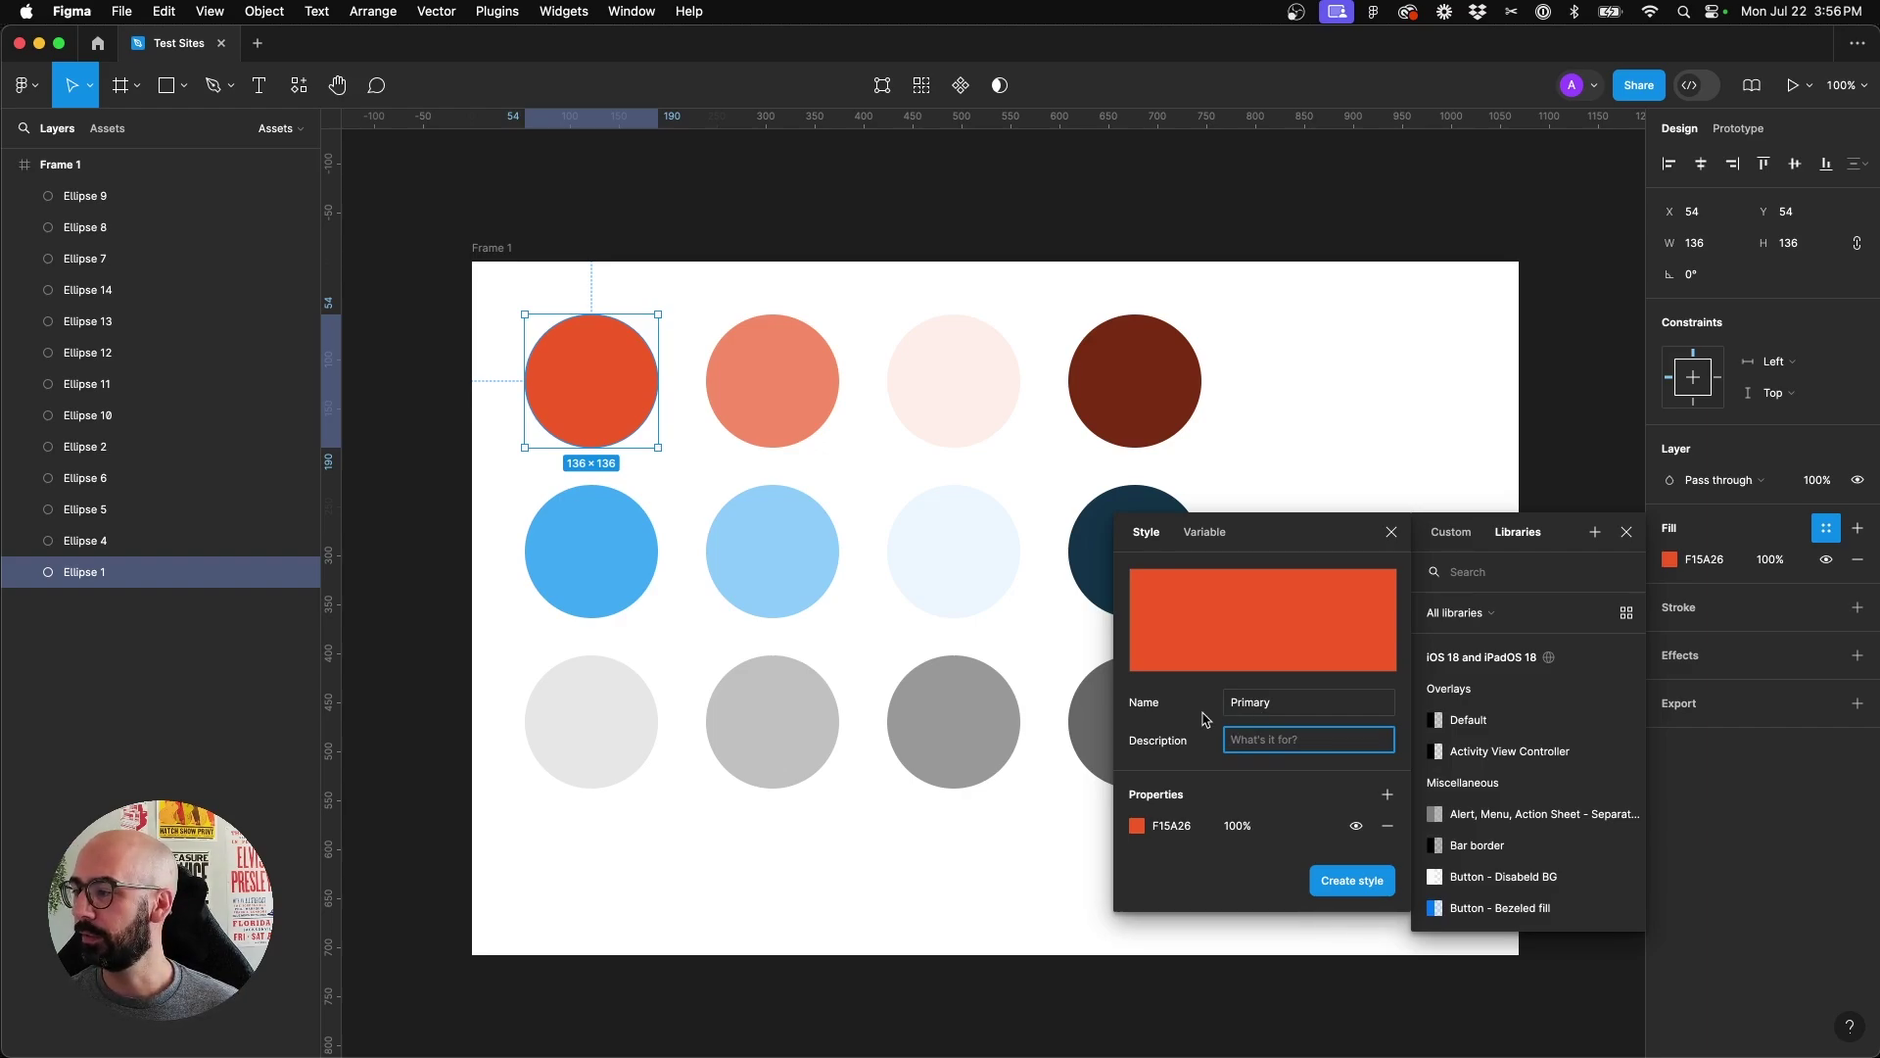
{"action": "left_click", "coordinate": [1368, 882]}
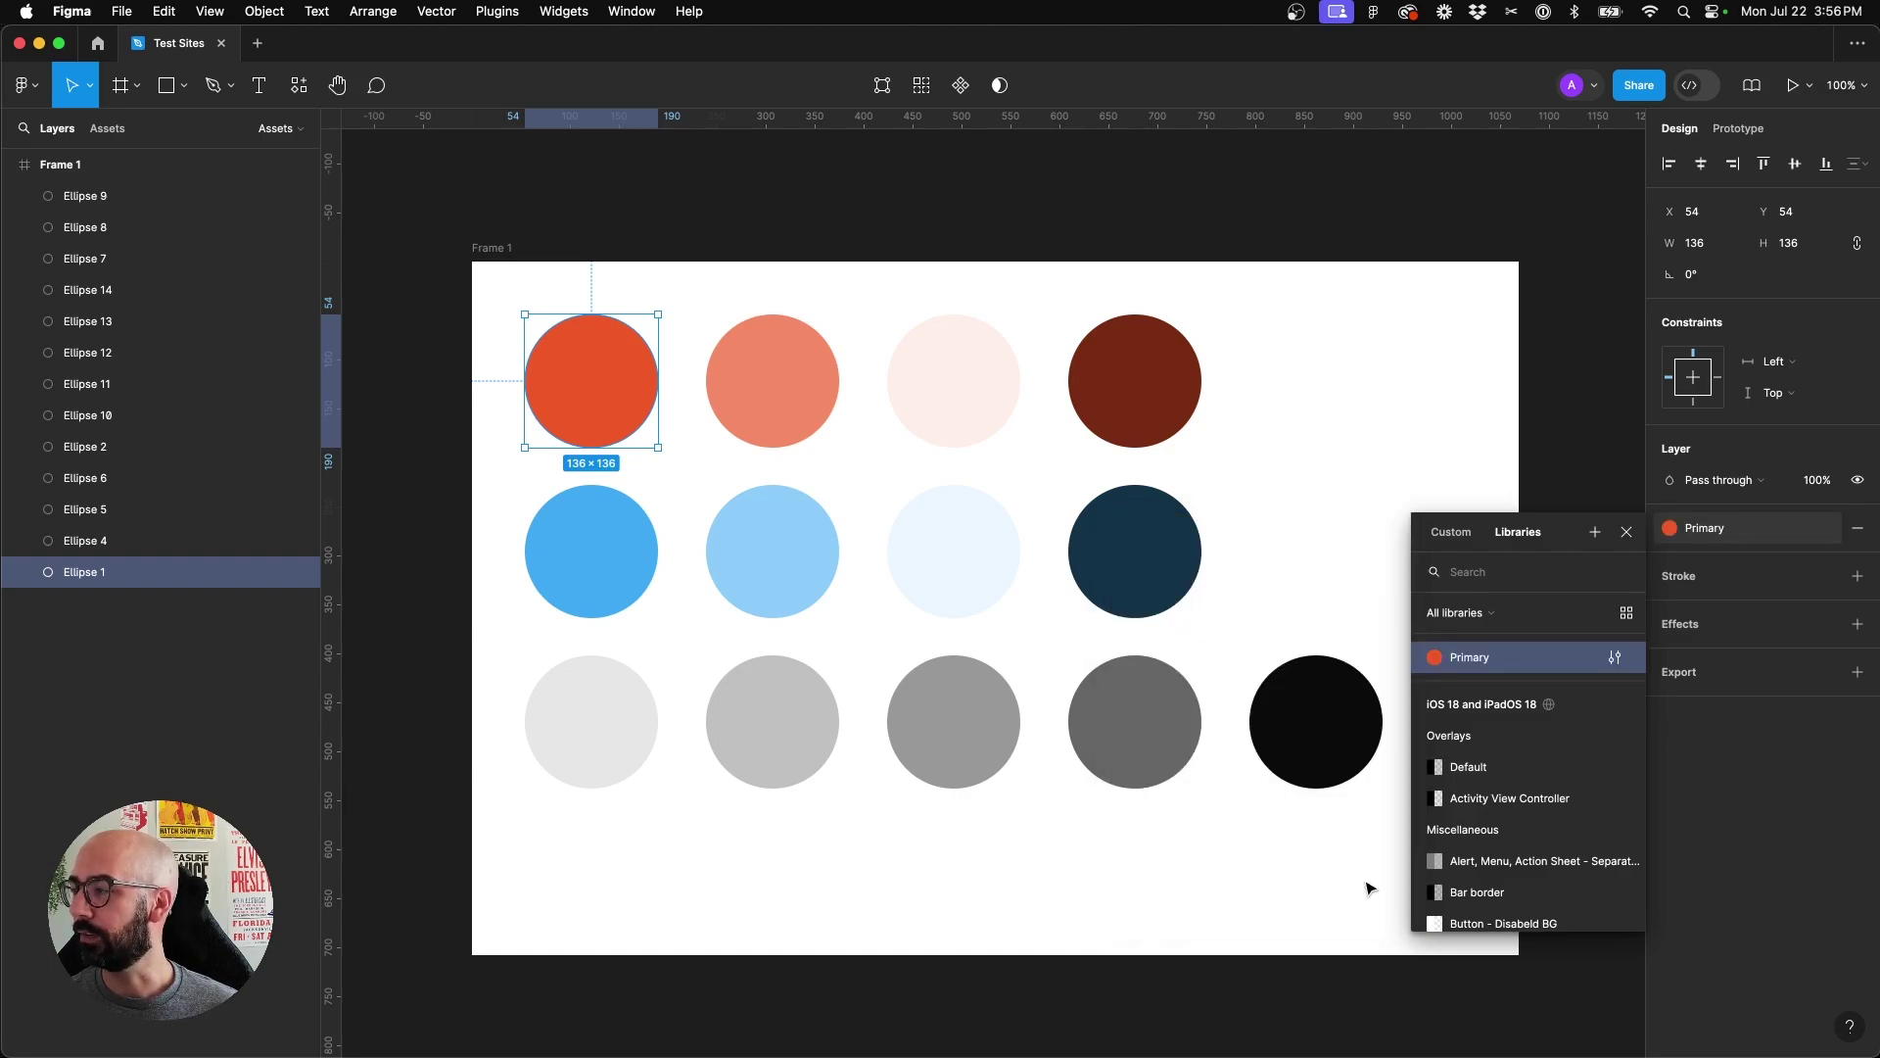
Save the salmon circle's fill as the Primary Light color style
{"action": "left_click", "coordinate": [680, 486]}
{"action": "left_click", "coordinate": [627, 390]}
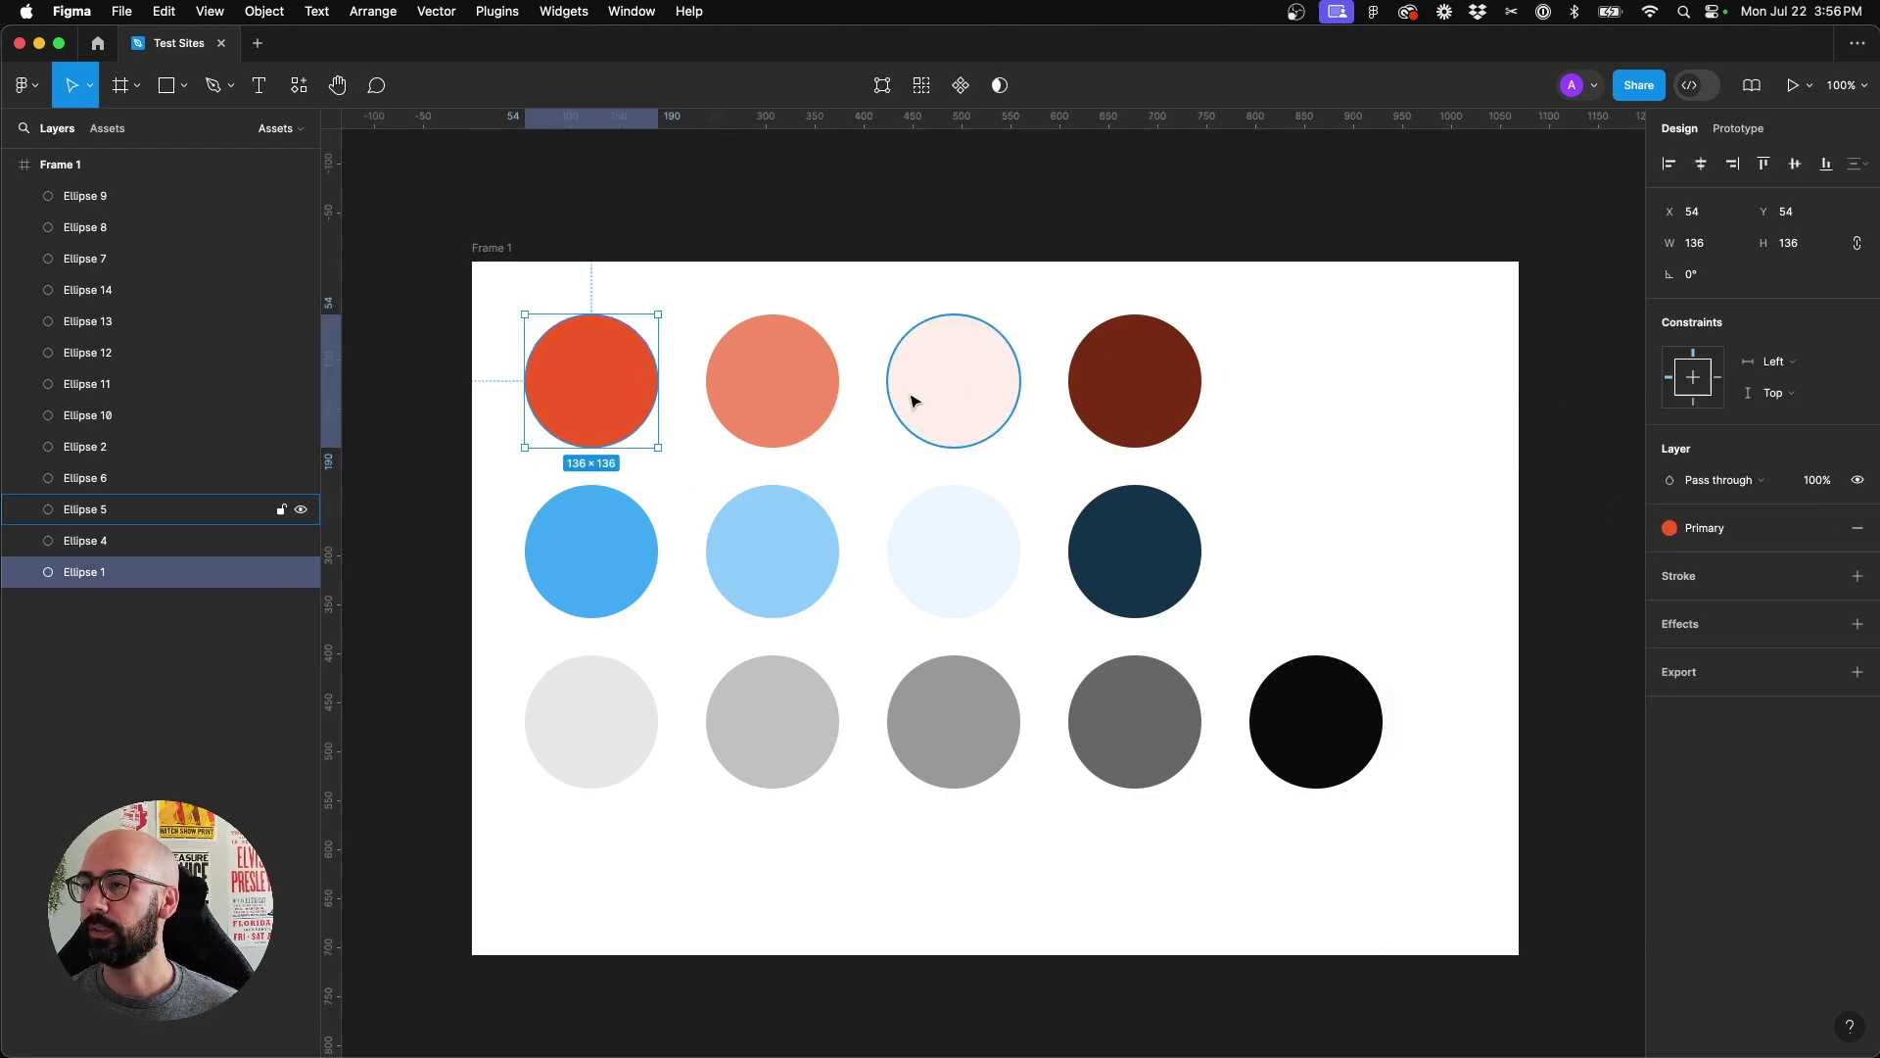
{"action": "left_click", "coordinate": [776, 399]}
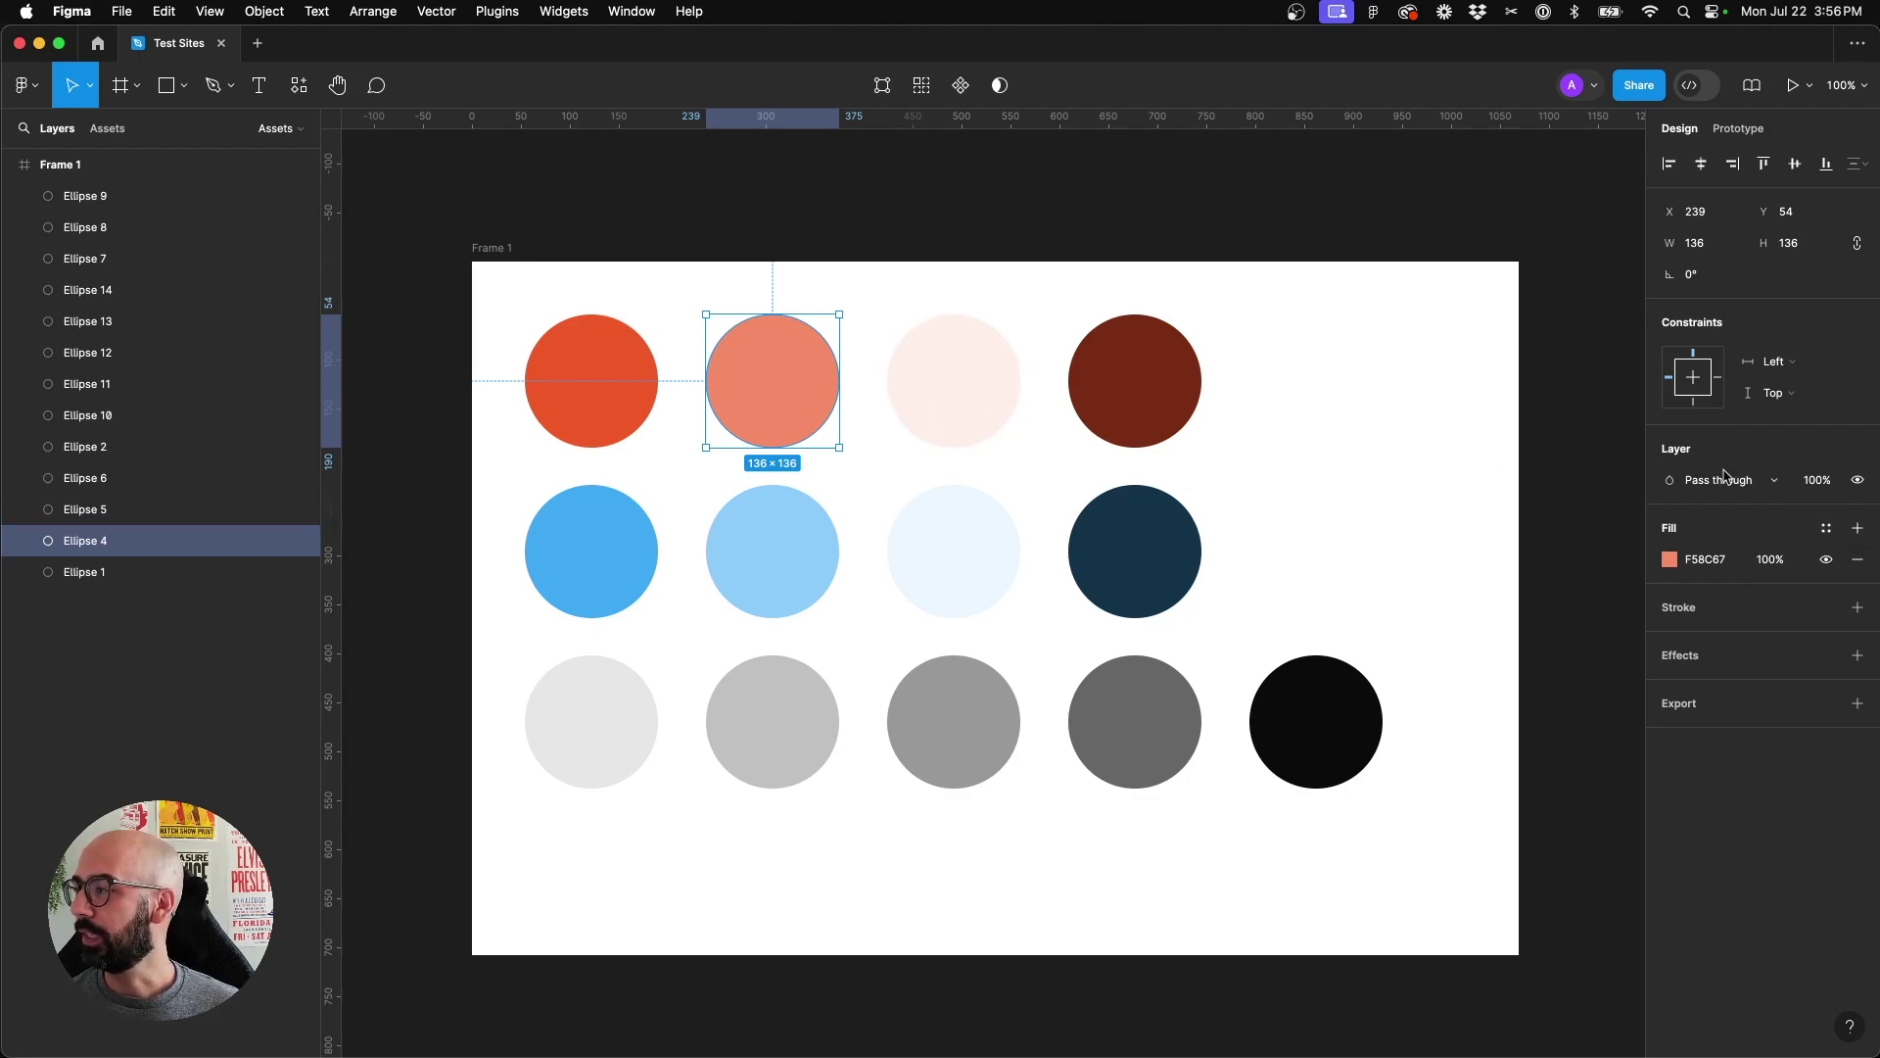
{"action": "left_click", "coordinate": [1827, 530]}
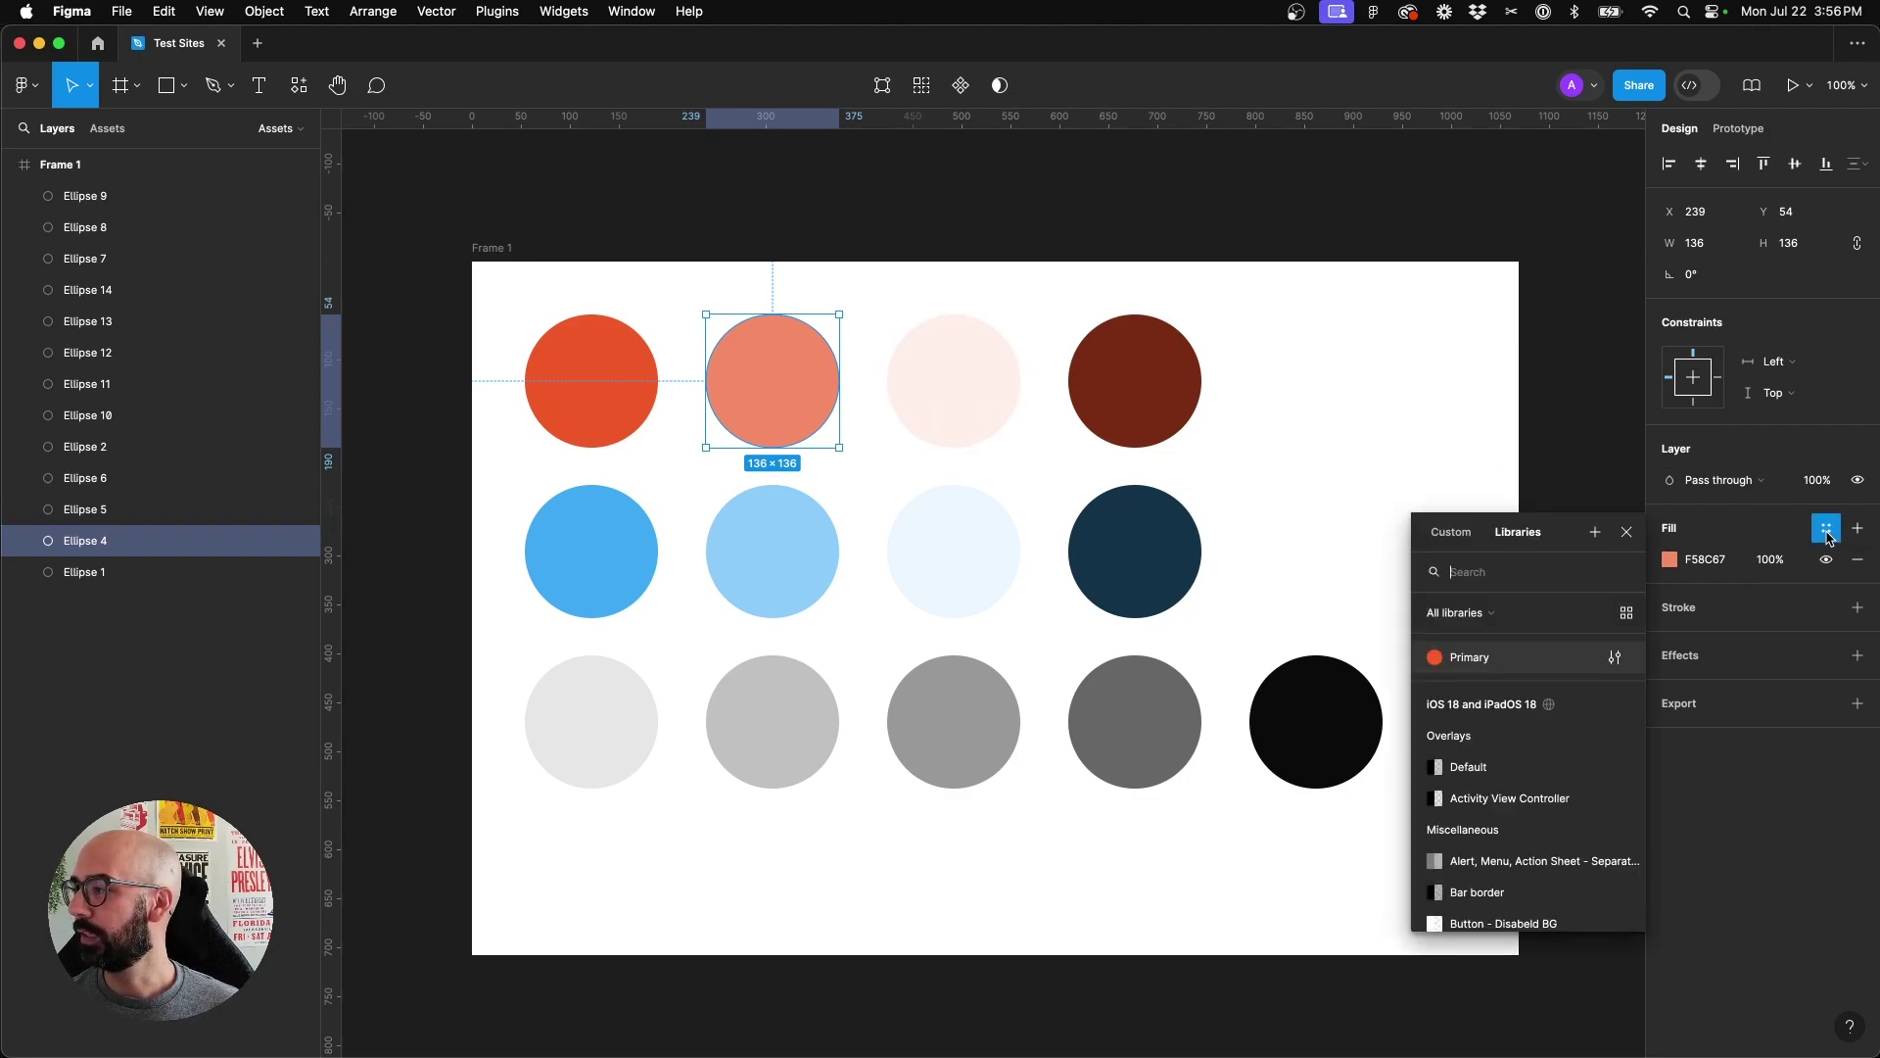
{"action": "left_click", "coordinate": [1596, 532]}
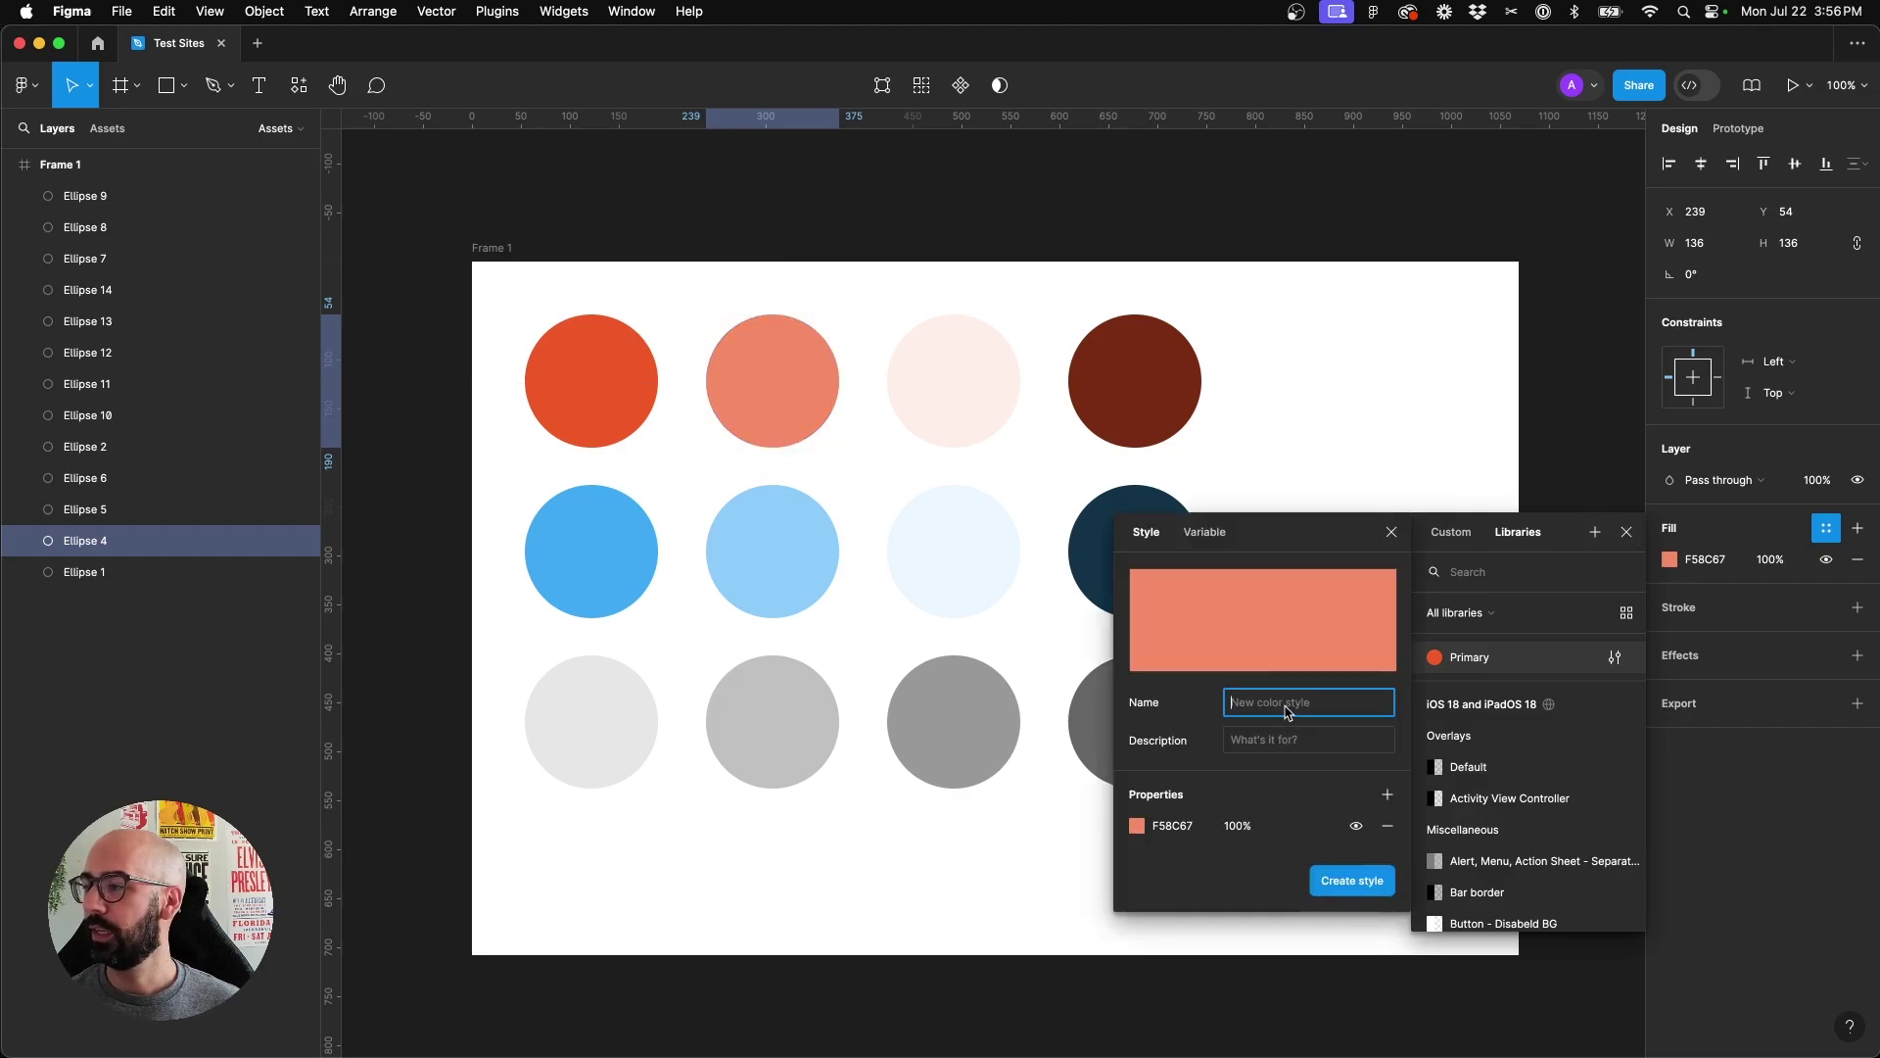
{"action": "type", "text": "Primary Light"}
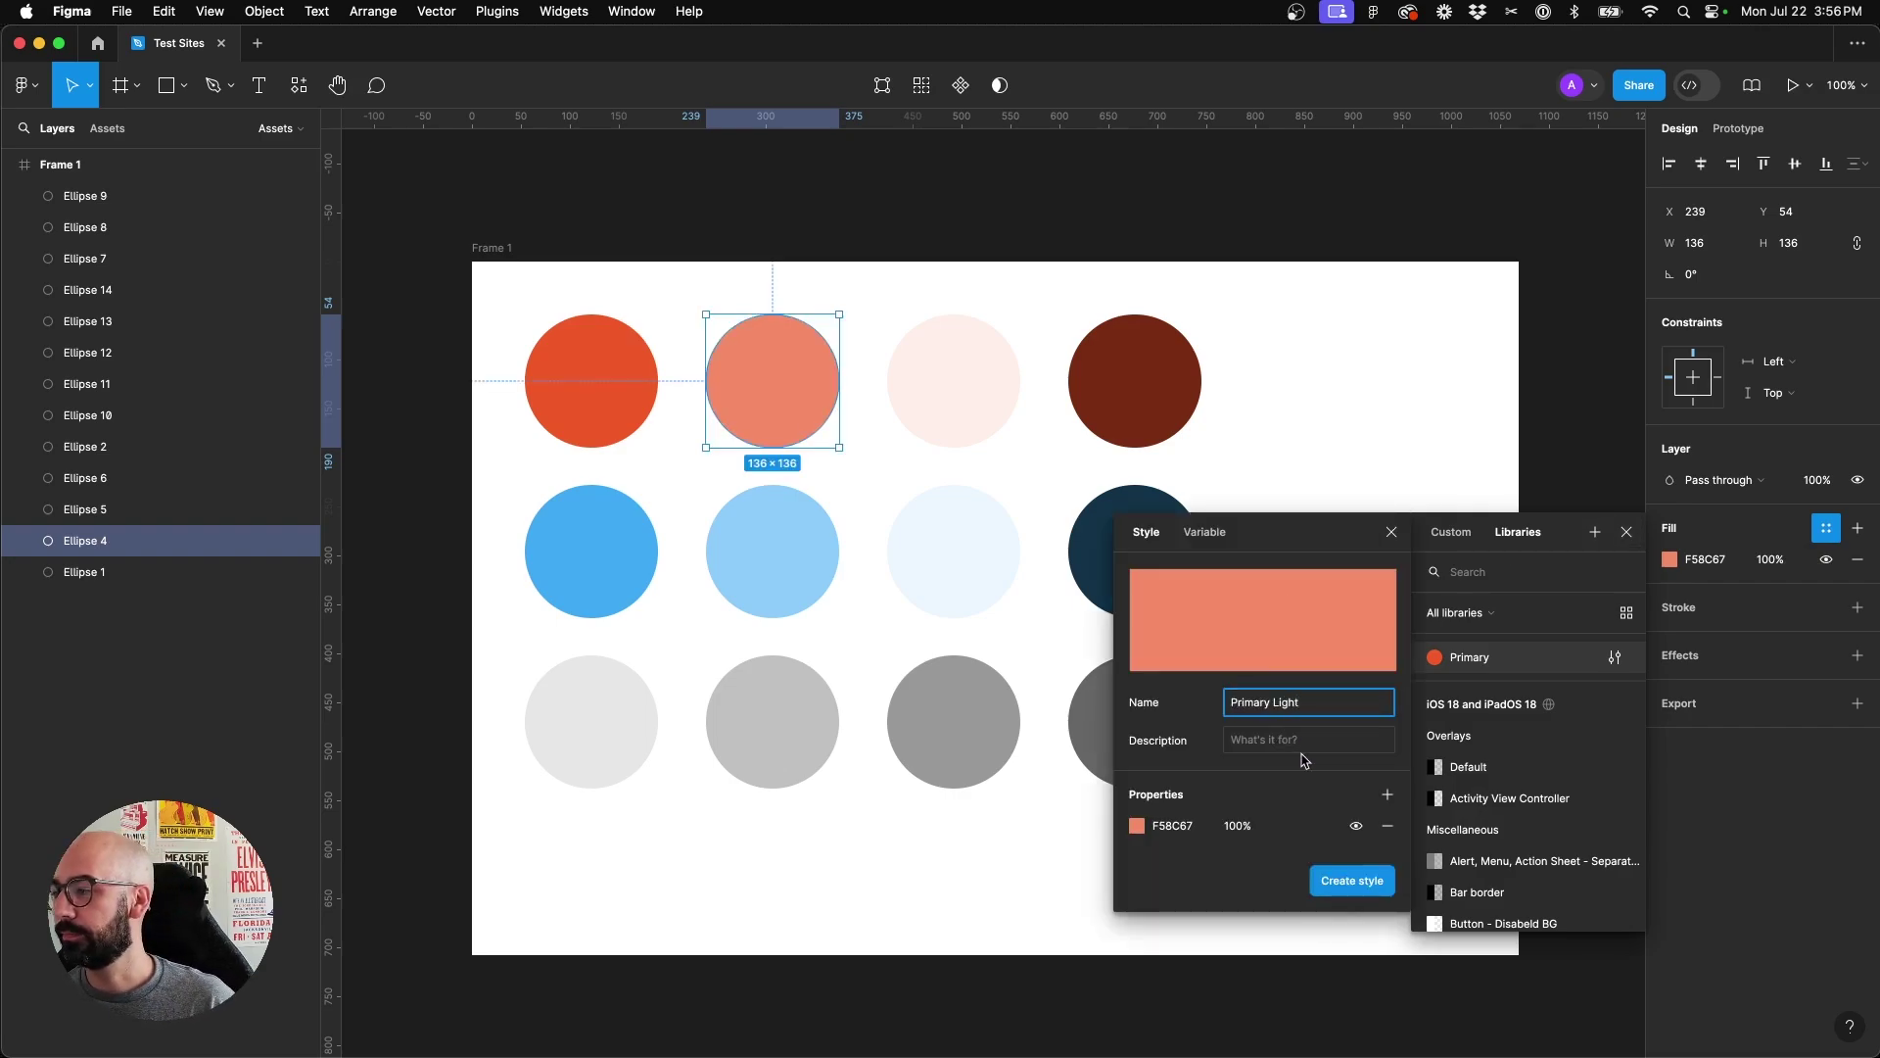
{"action": "left_click", "coordinate": [1353, 880]}
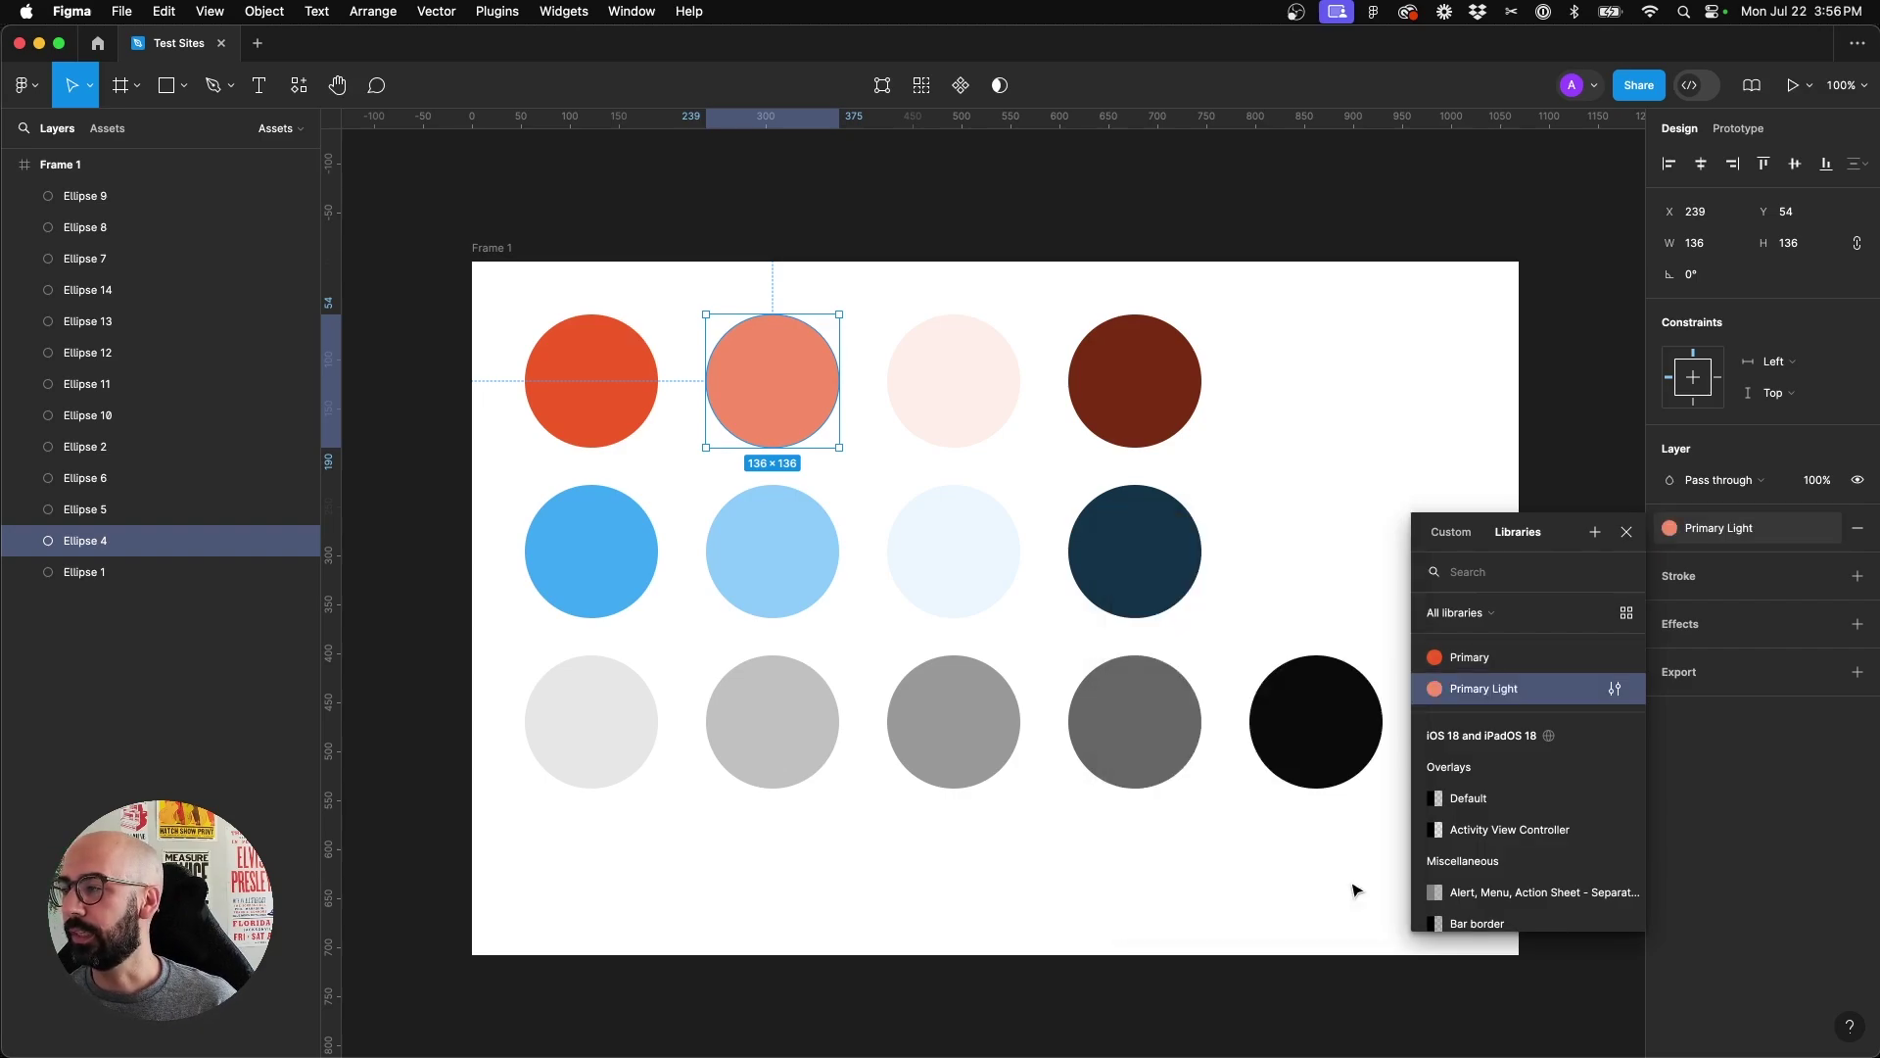
Save the pale pink circle's fill as the Primary Extra Light style
{"action": "left_click", "coordinate": [944, 398]}
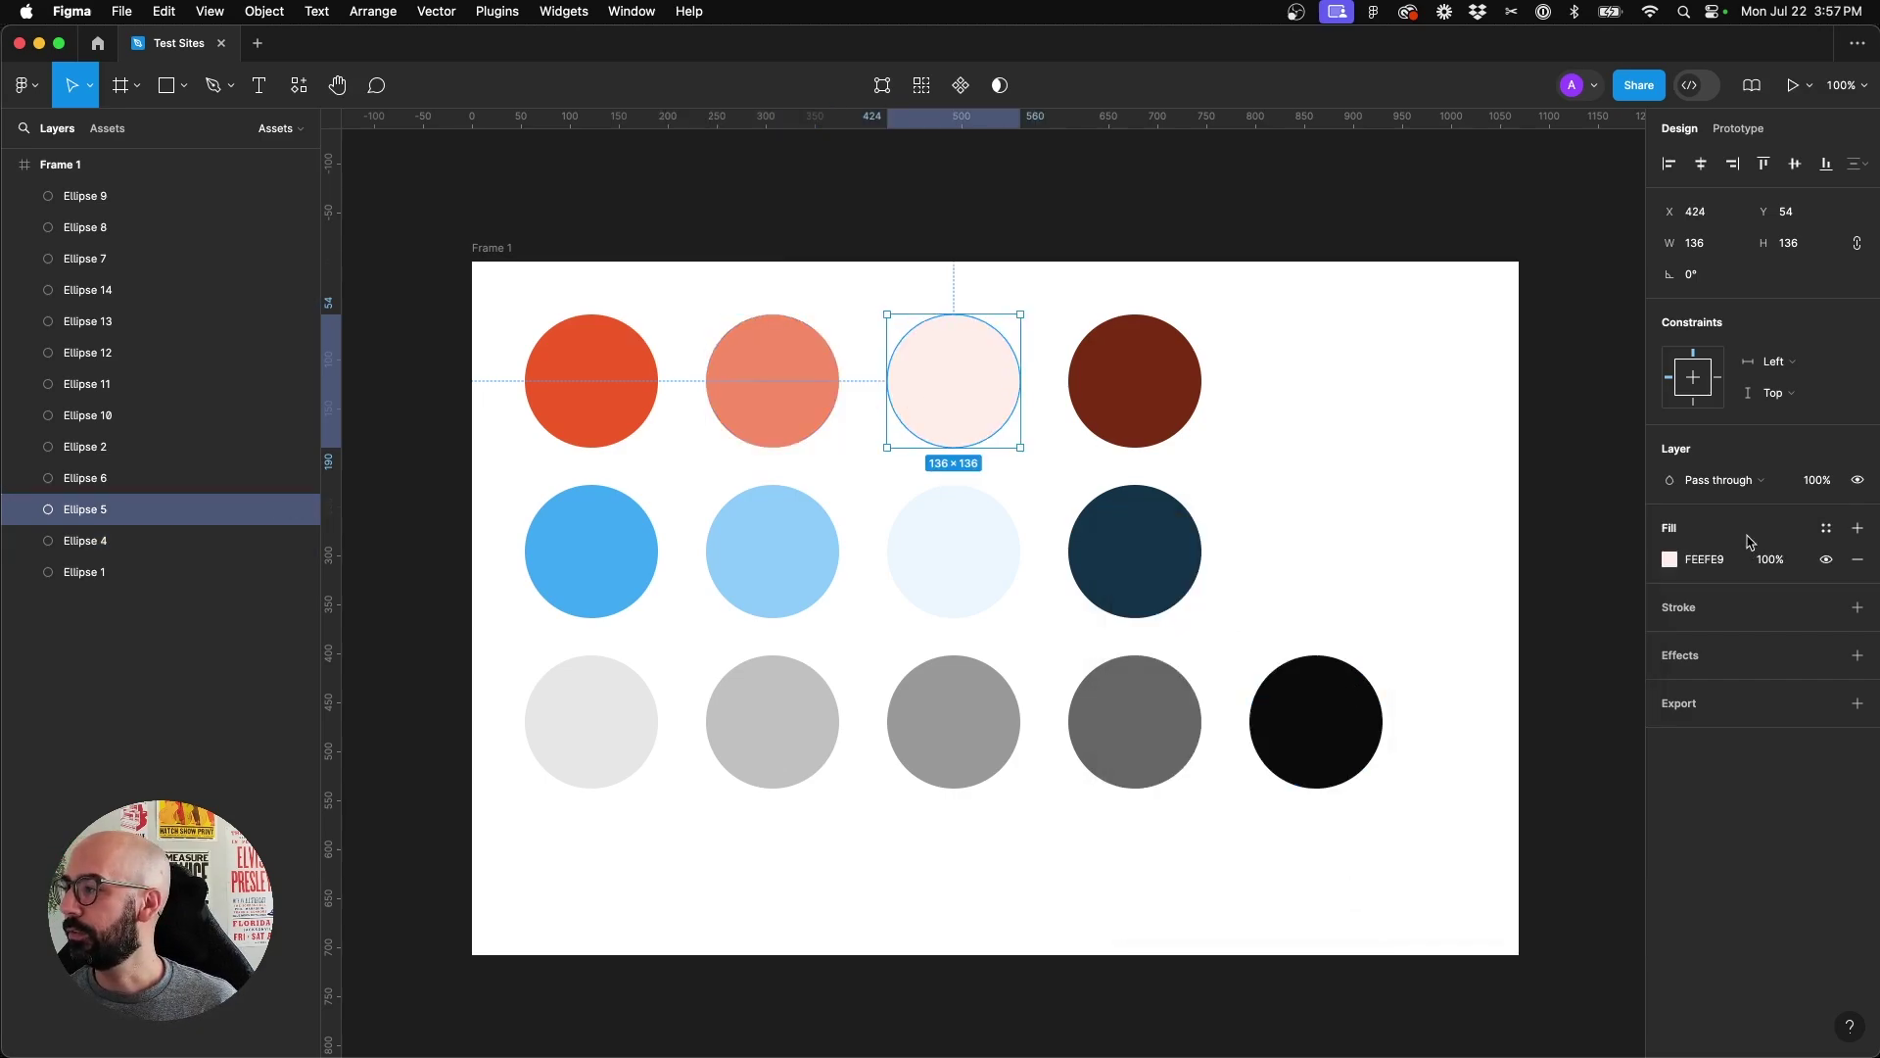
{"action": "left_click", "coordinate": [1825, 528]}
{"action": "left_click", "coordinate": [1595, 532]}
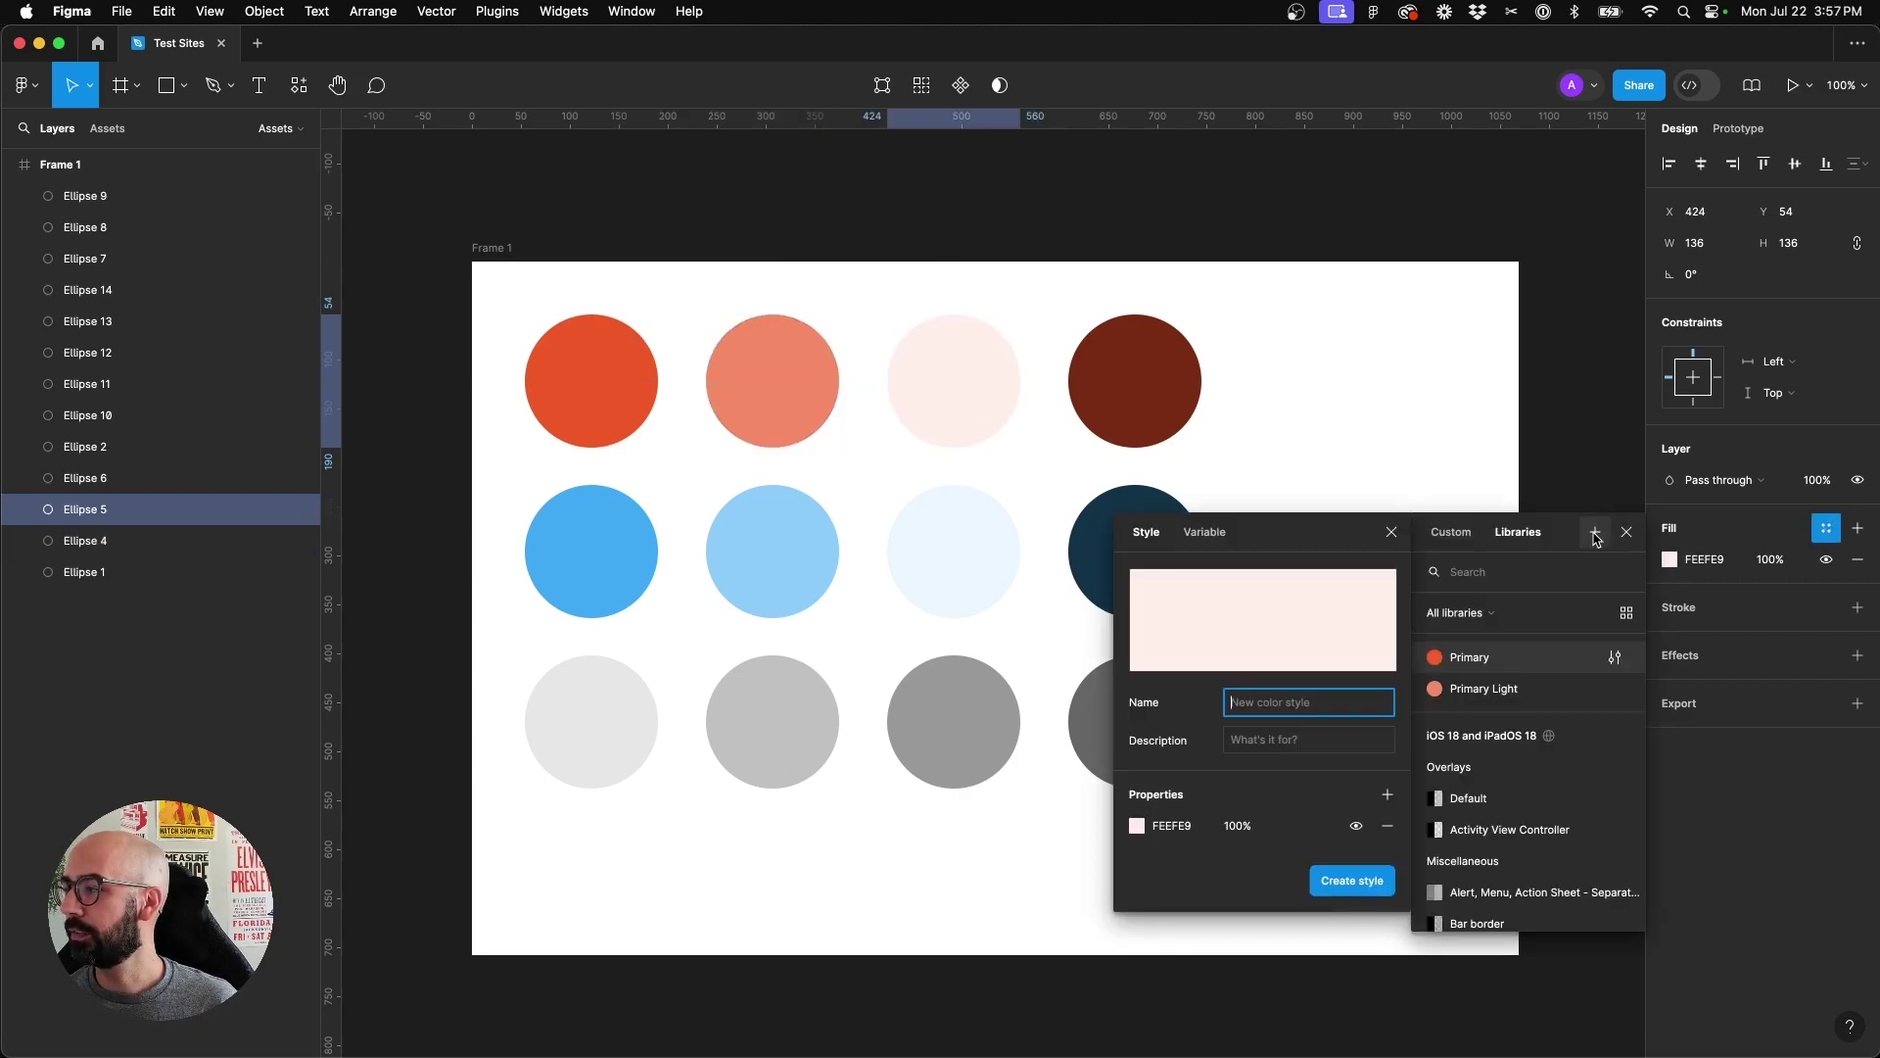
{"action": "type", "text": "Primary Extra Light"}
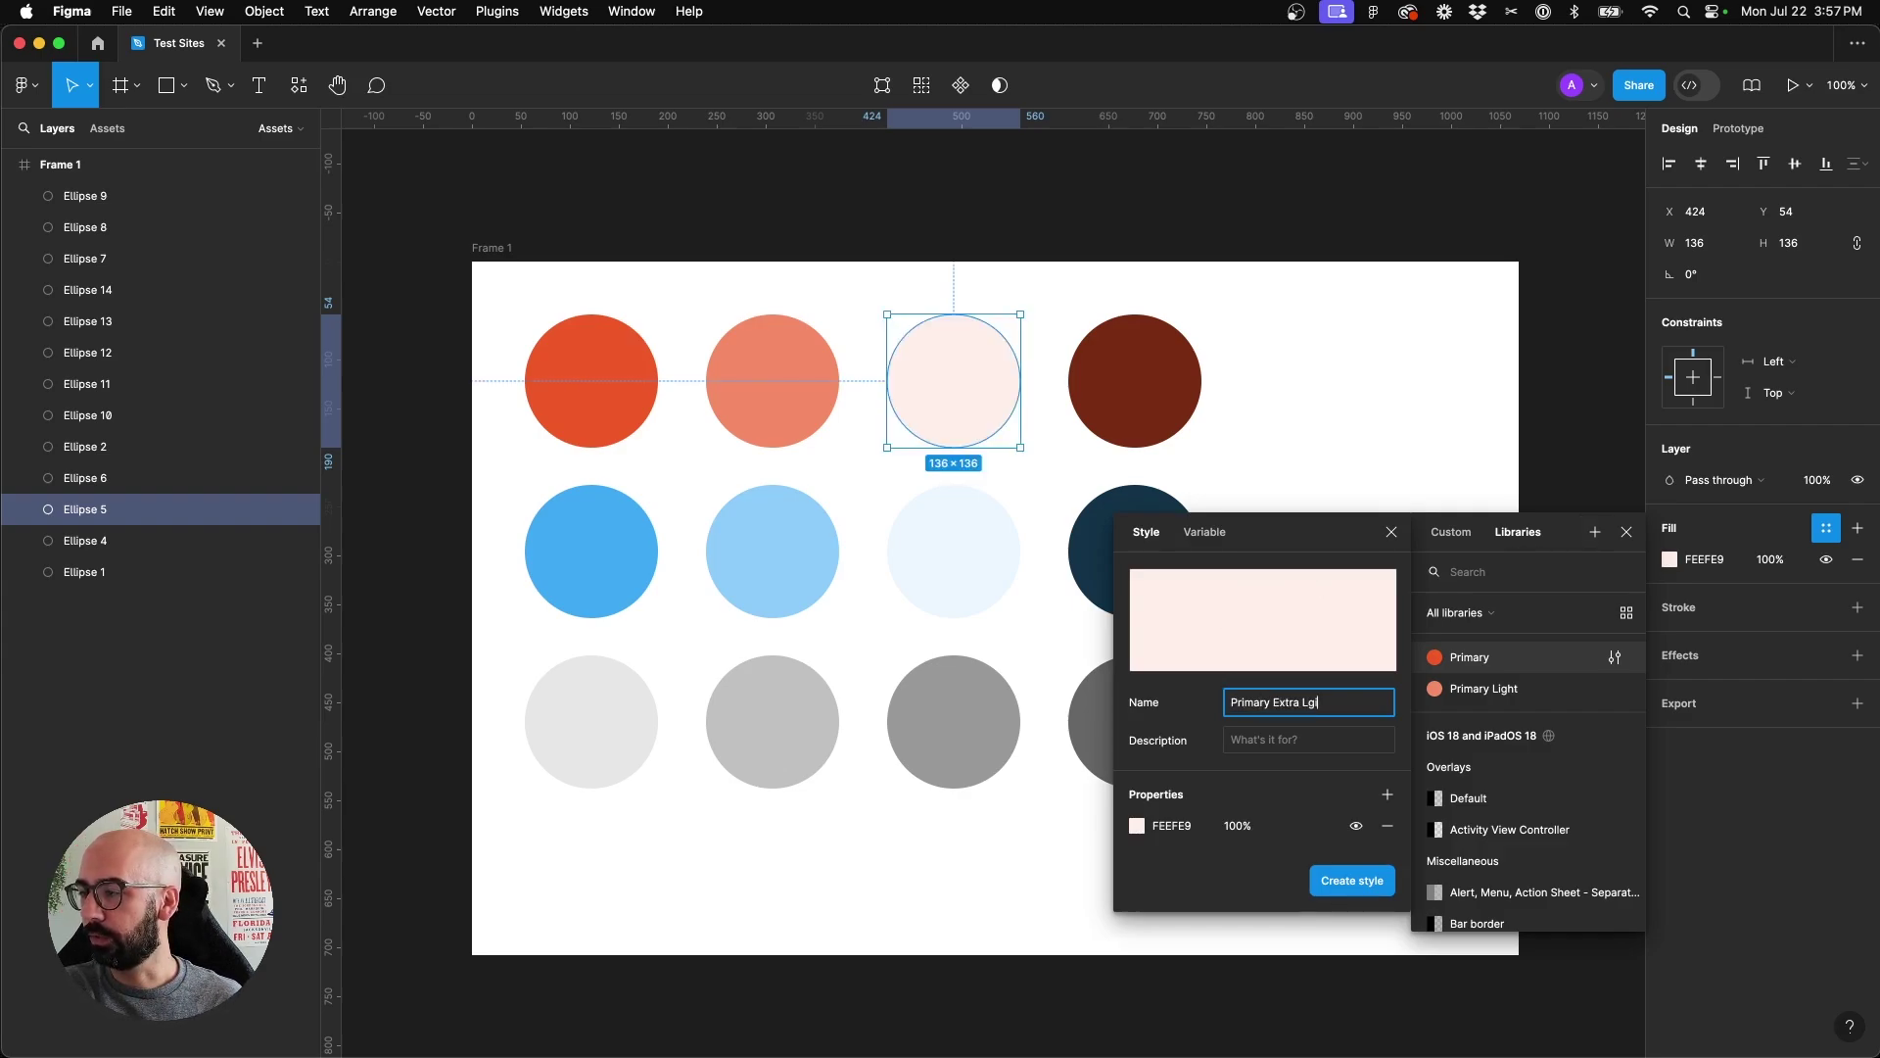
{"action": "left_click", "coordinate": [1352, 880]}
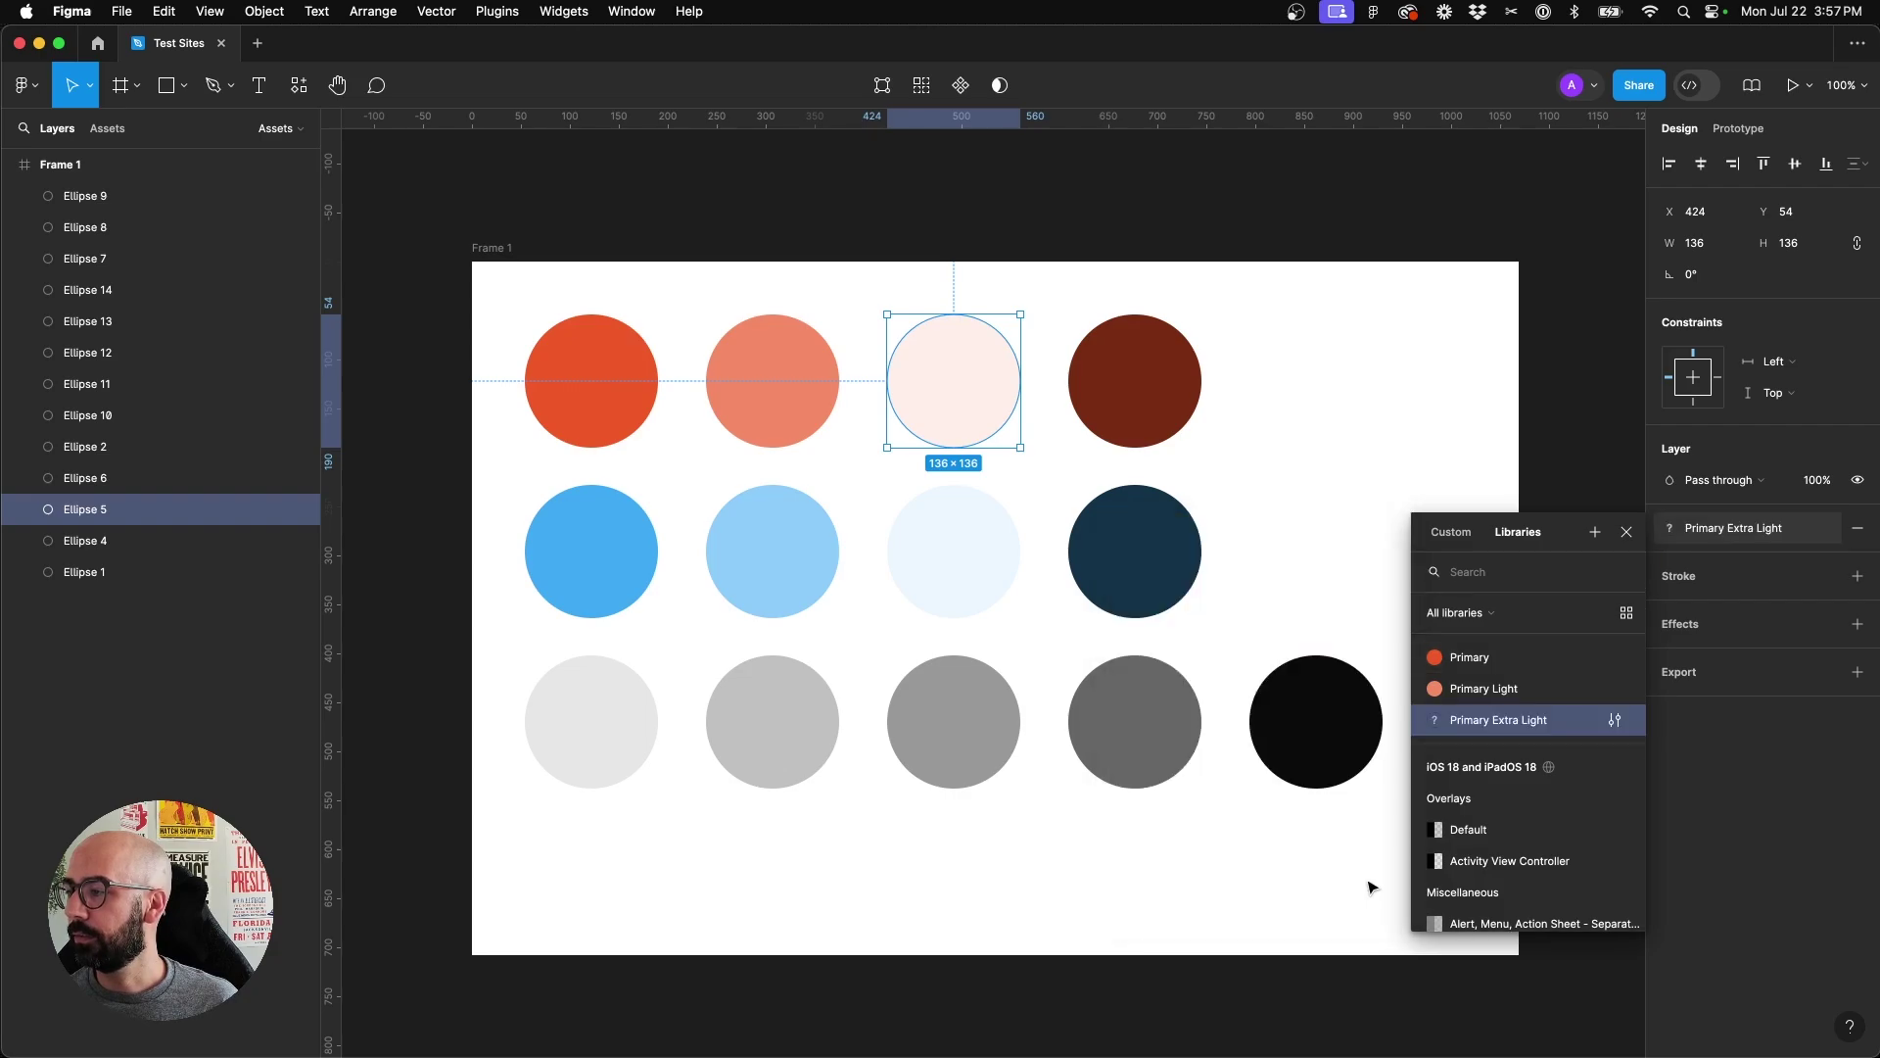
Save the dark brown circle's 792D13 fill as the Primary Dark style
{"action": "left_click", "coordinate": [1152, 434]}
{"action": "left_click", "coordinate": [1827, 530]}
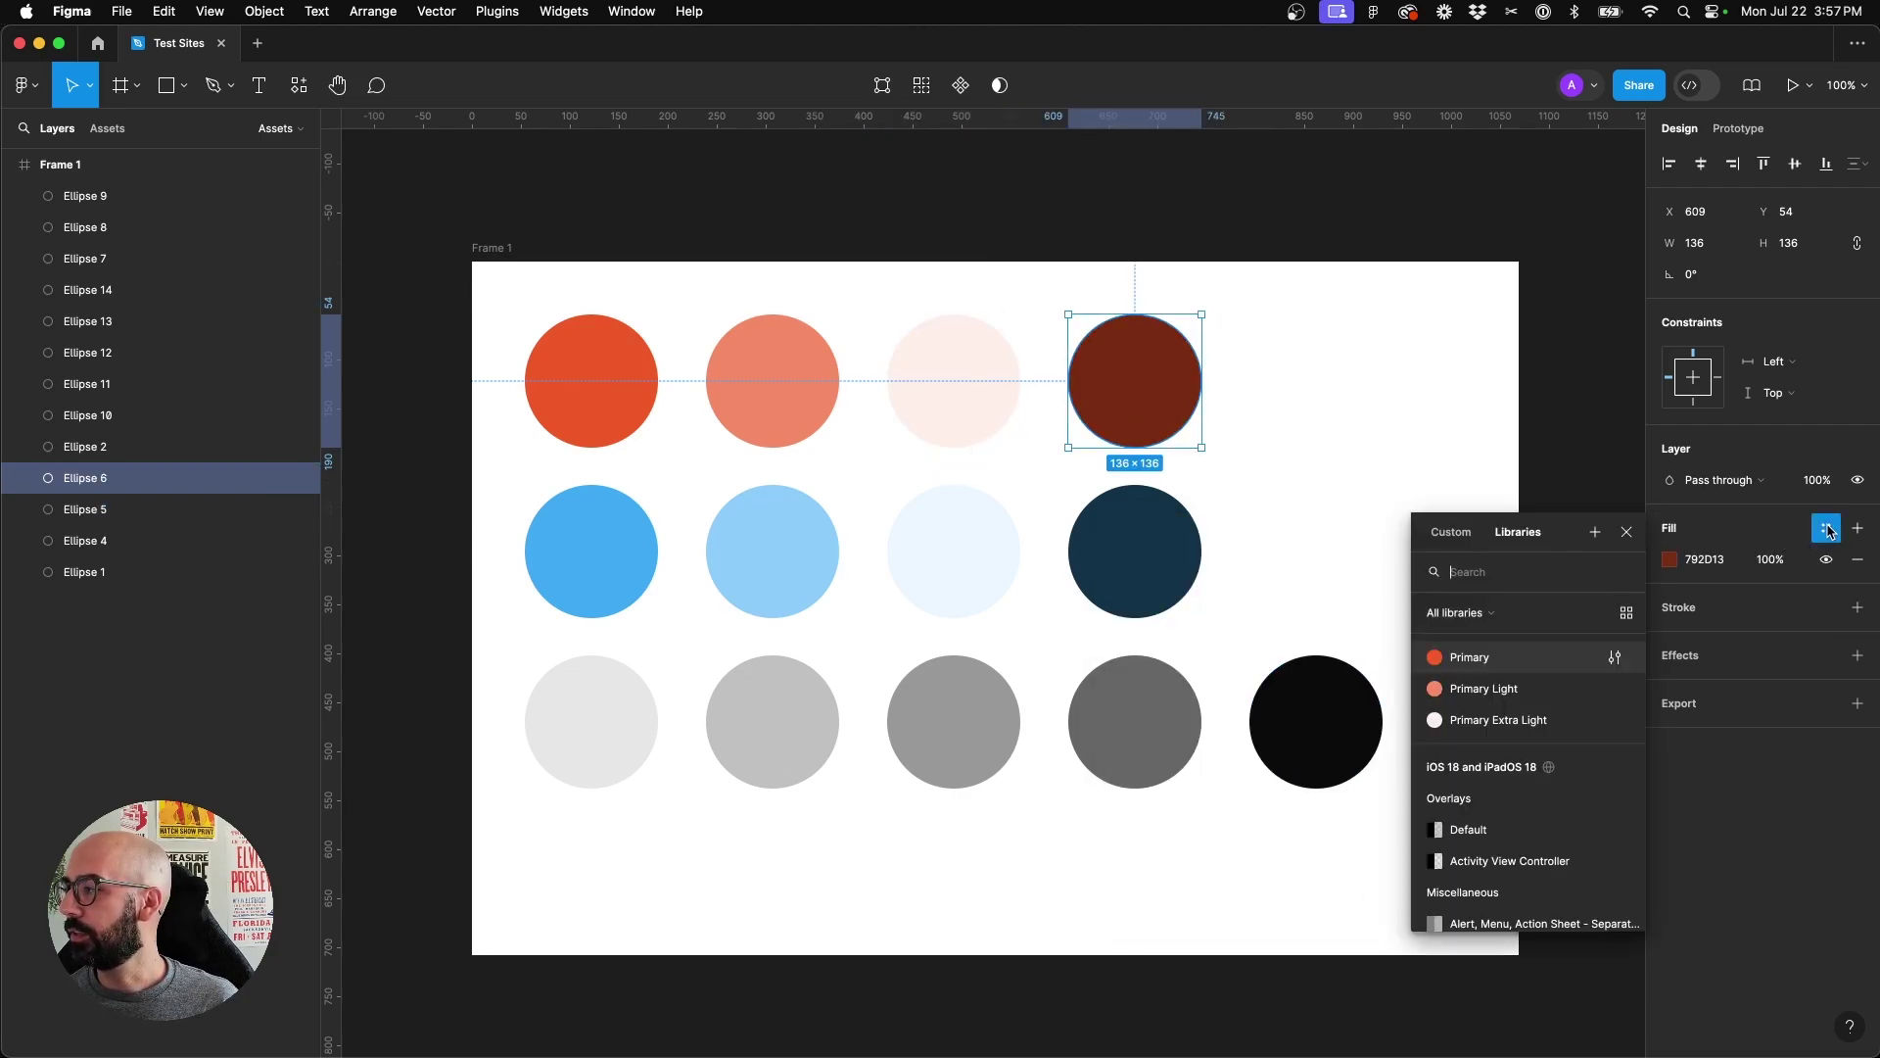
{"action": "left_click", "coordinate": [1595, 532]}
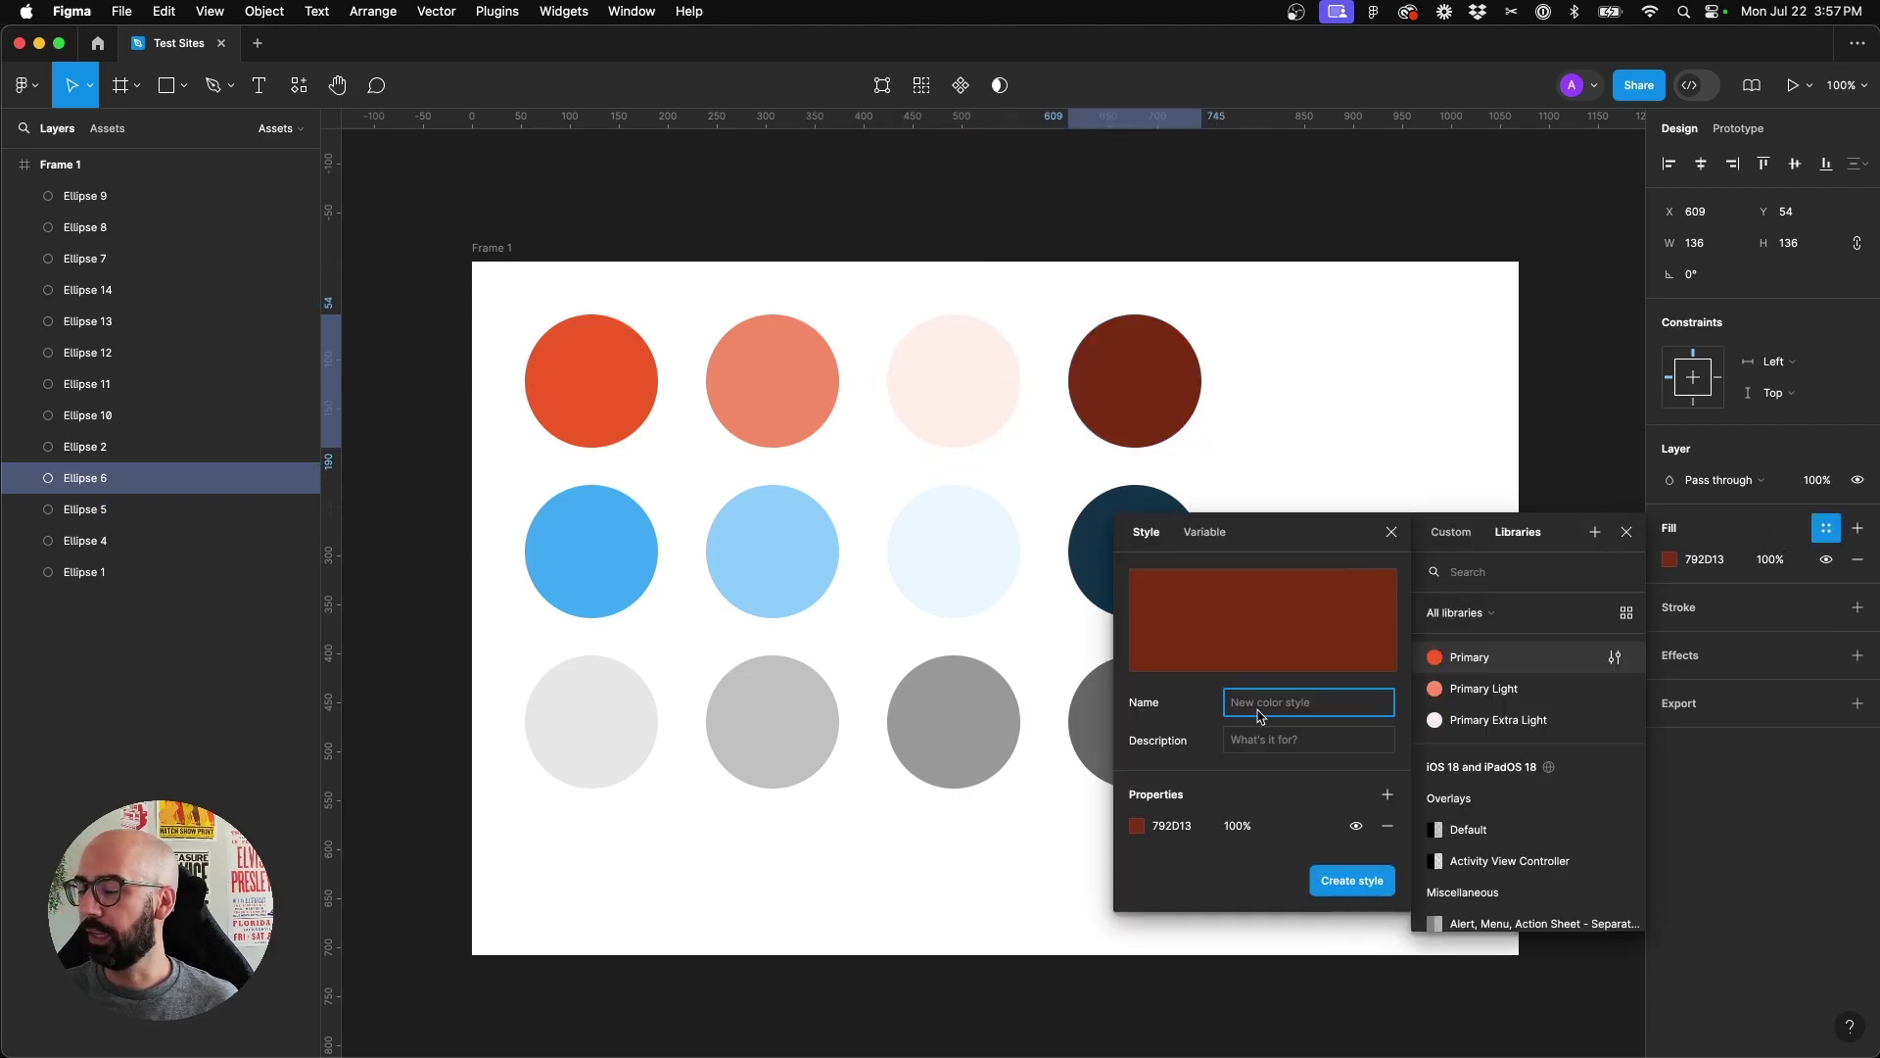
{"action": "type", "text": "P"}
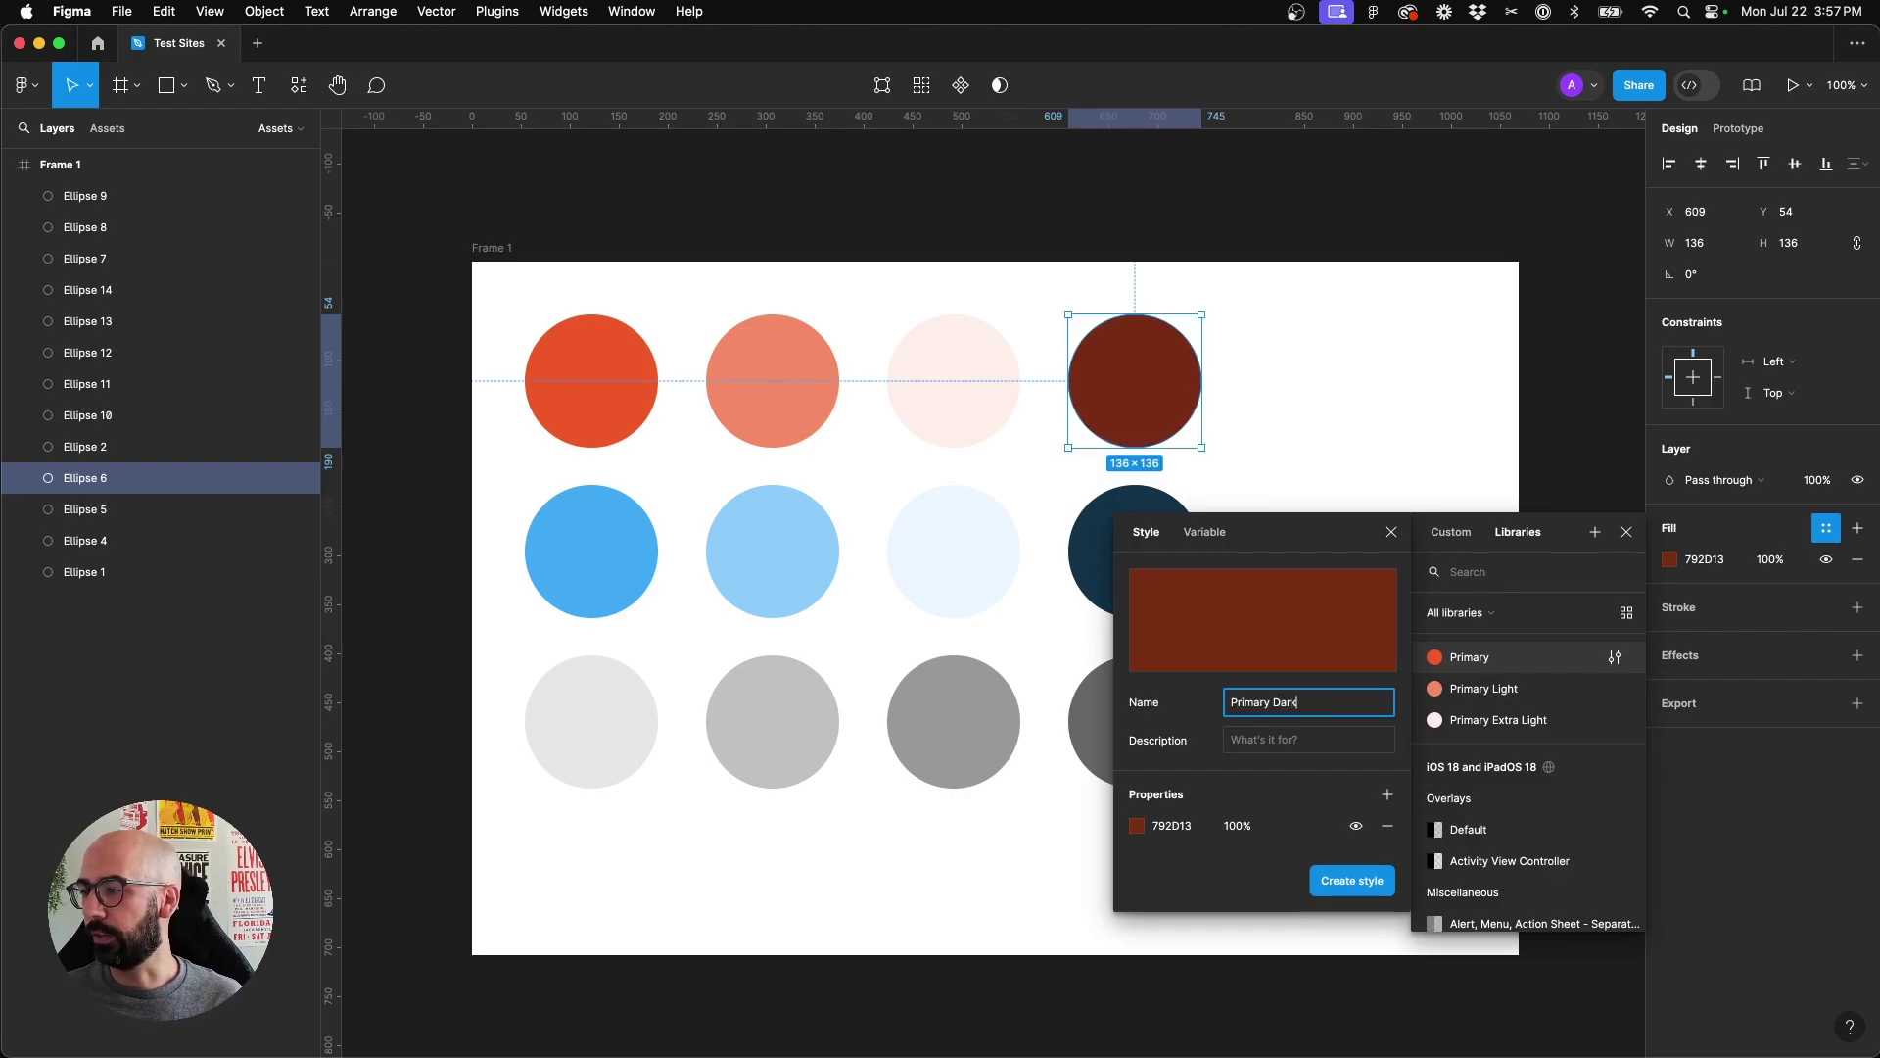
{"action": "type", "text": "rimary Dark"}
{"action": "left_click", "coordinate": [1372, 887]}
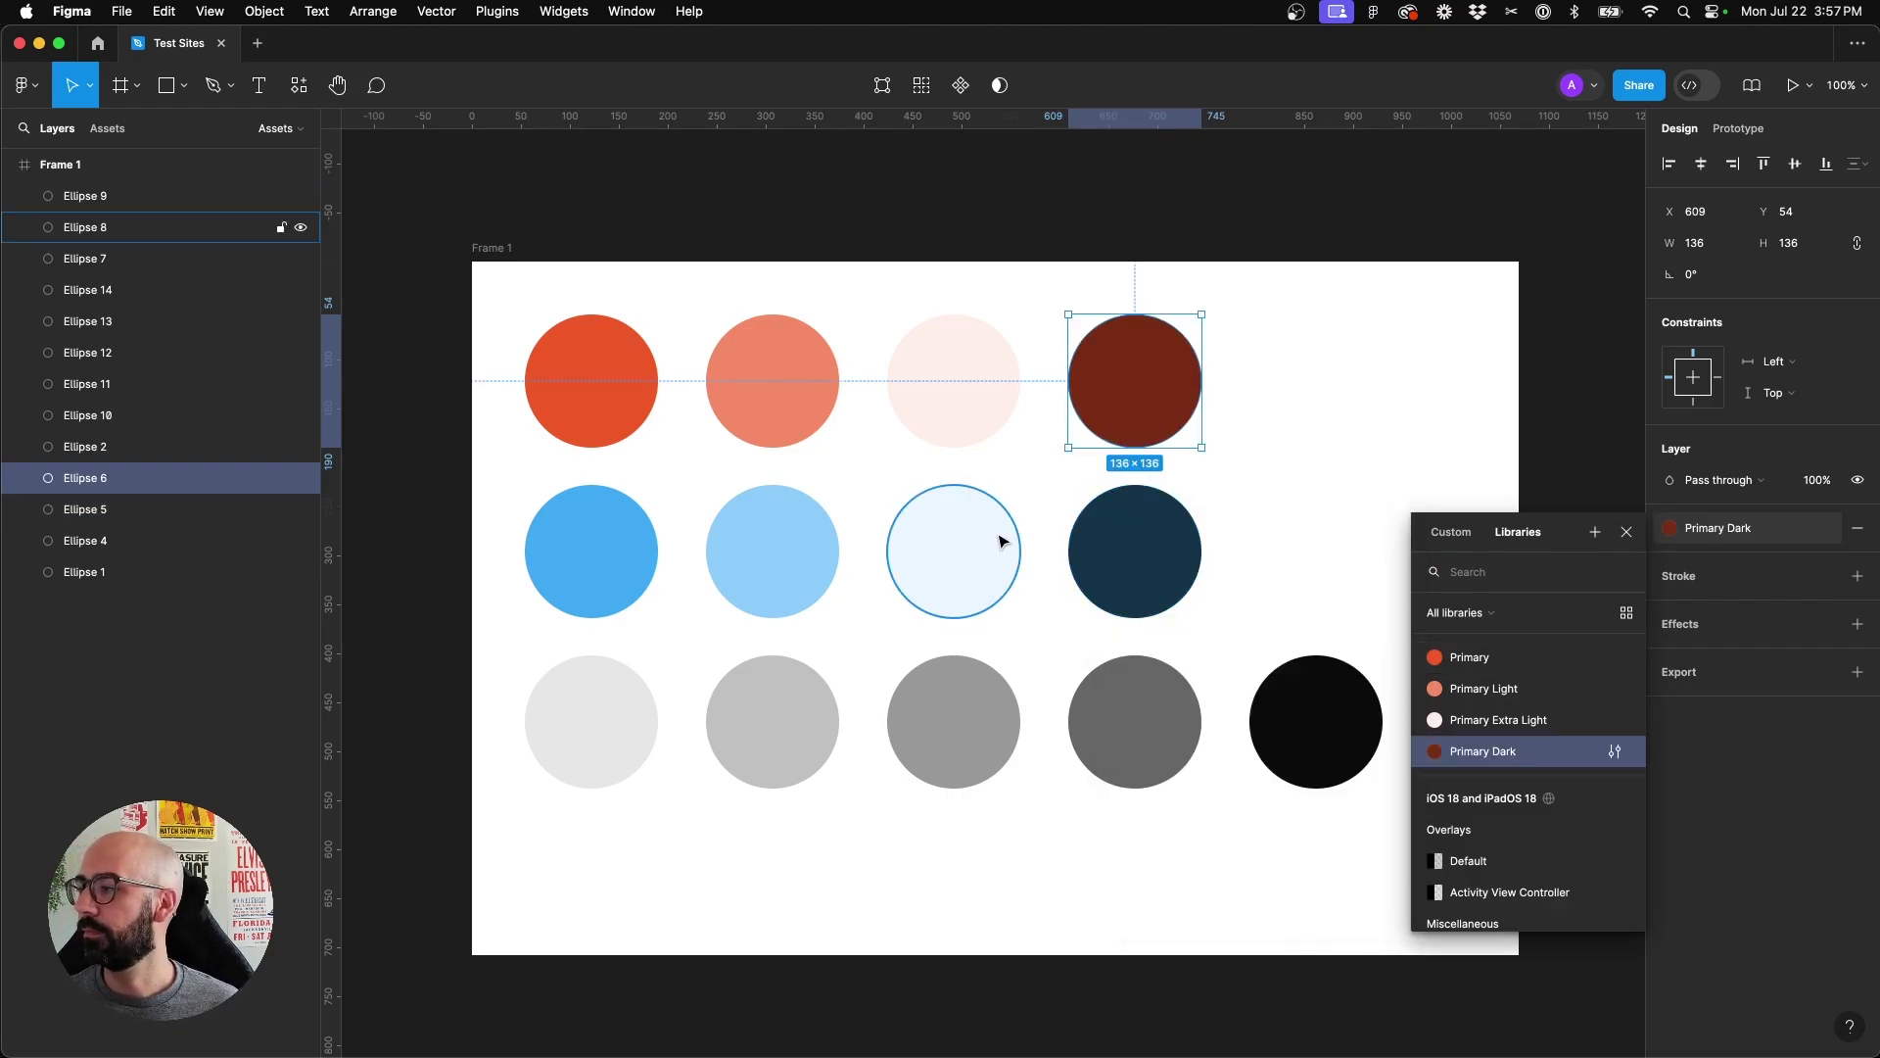
{"action": "left_click", "coordinate": [543, 551]}
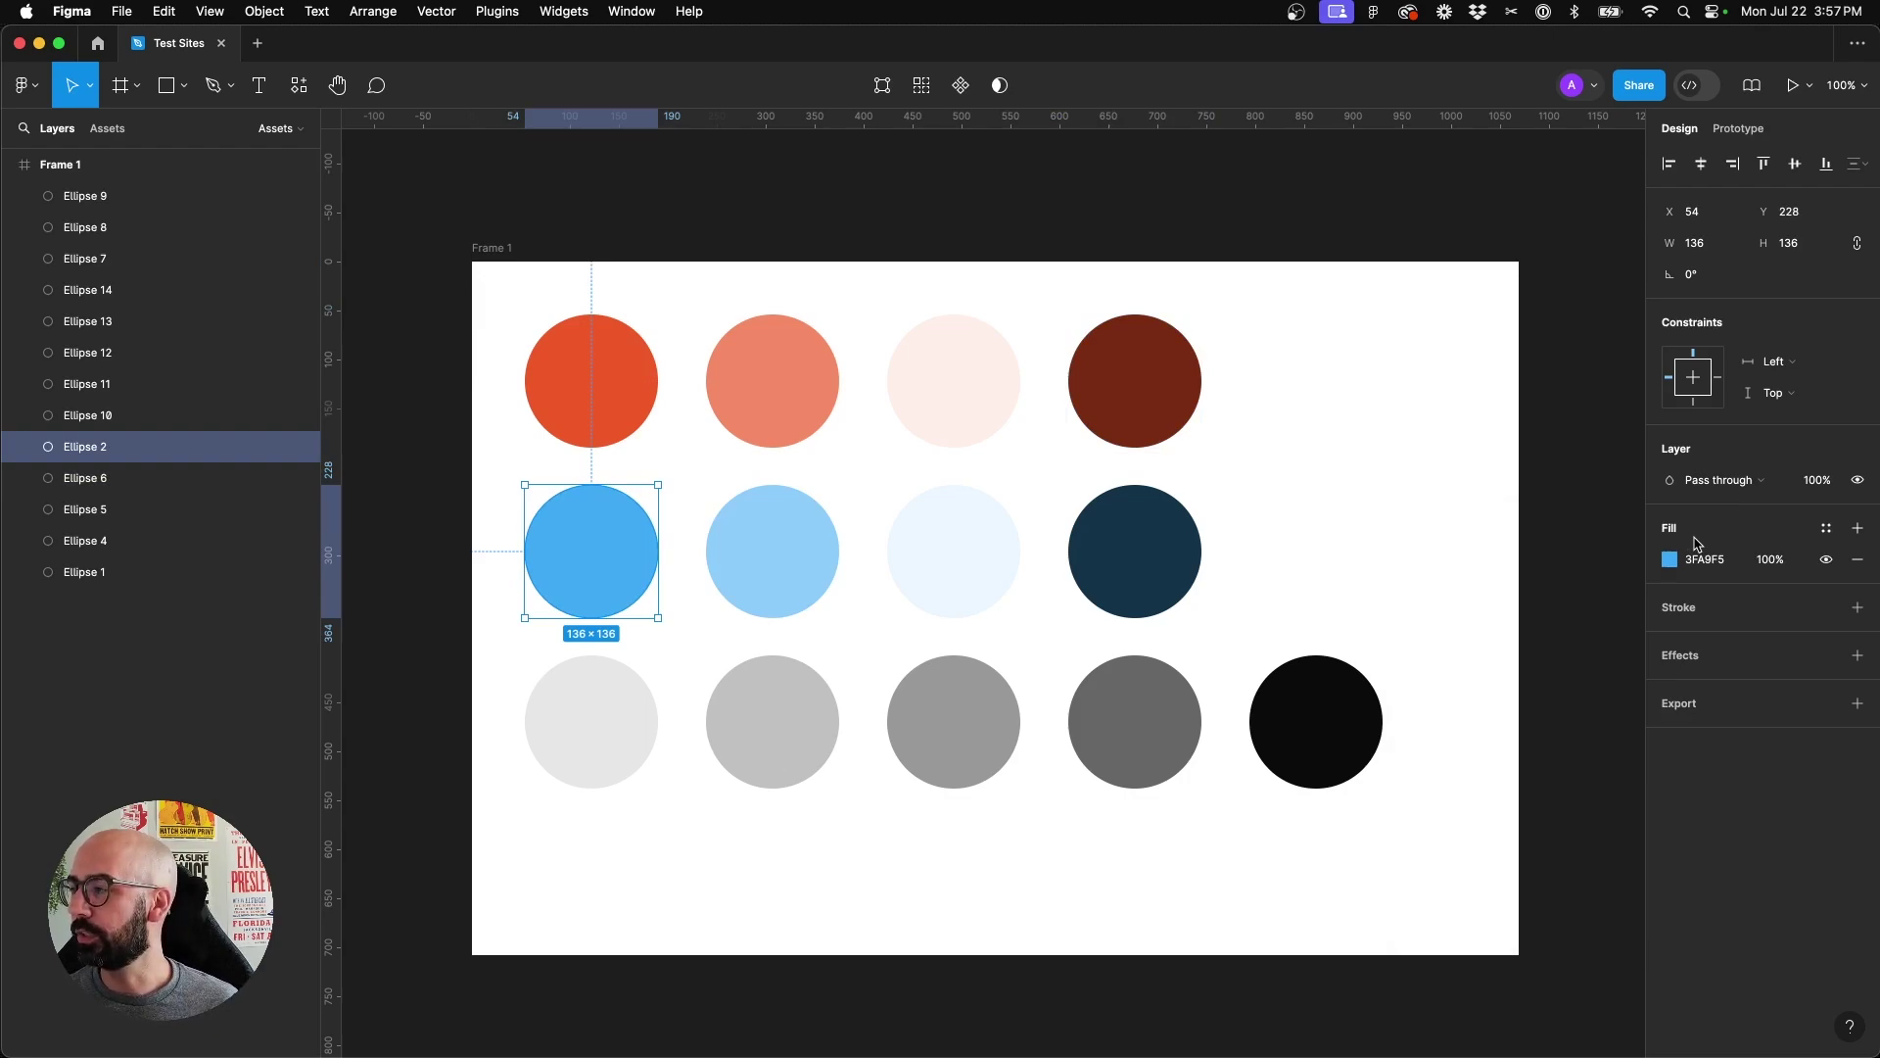
Save the bright blue and light blue fills as the Secondary and Secondary Light styles
{"action": "left_click", "coordinate": [1827, 528]}
{"action": "left_click", "coordinate": [1596, 532]}
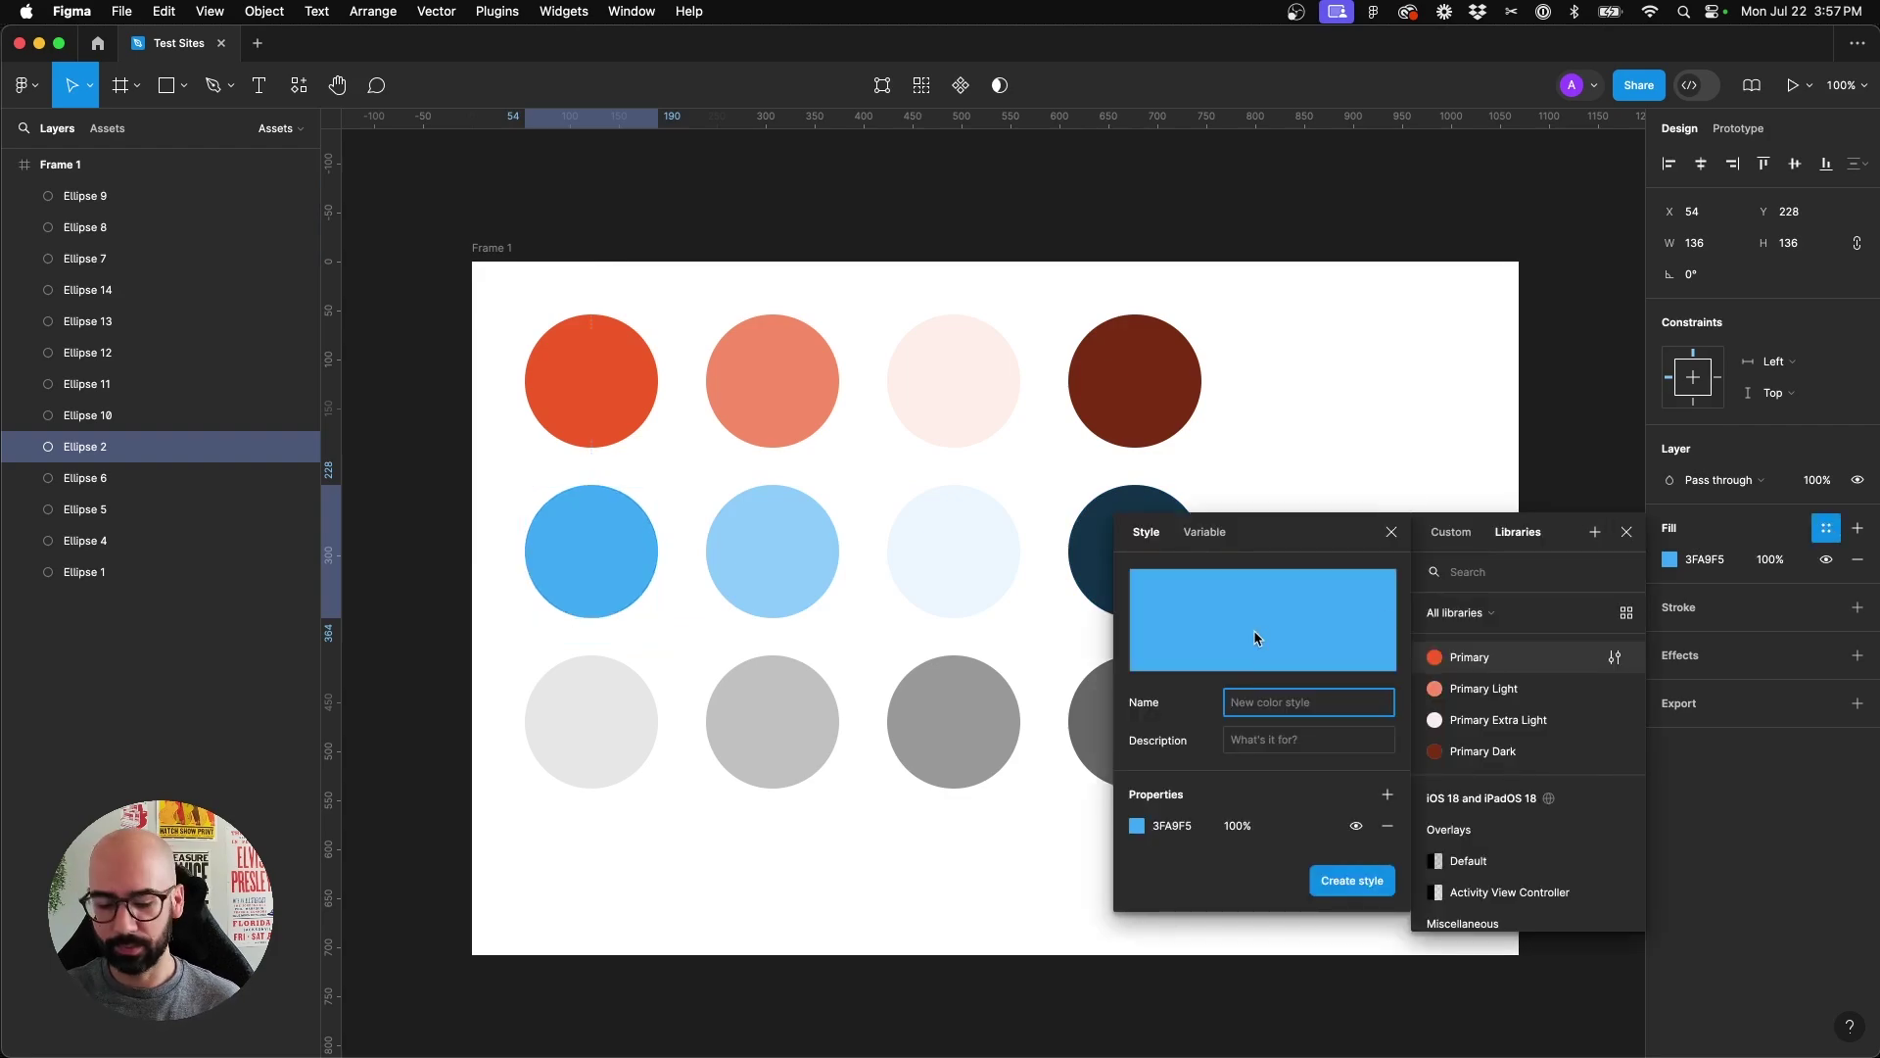
{"action": "type", "text": "Seconda"}
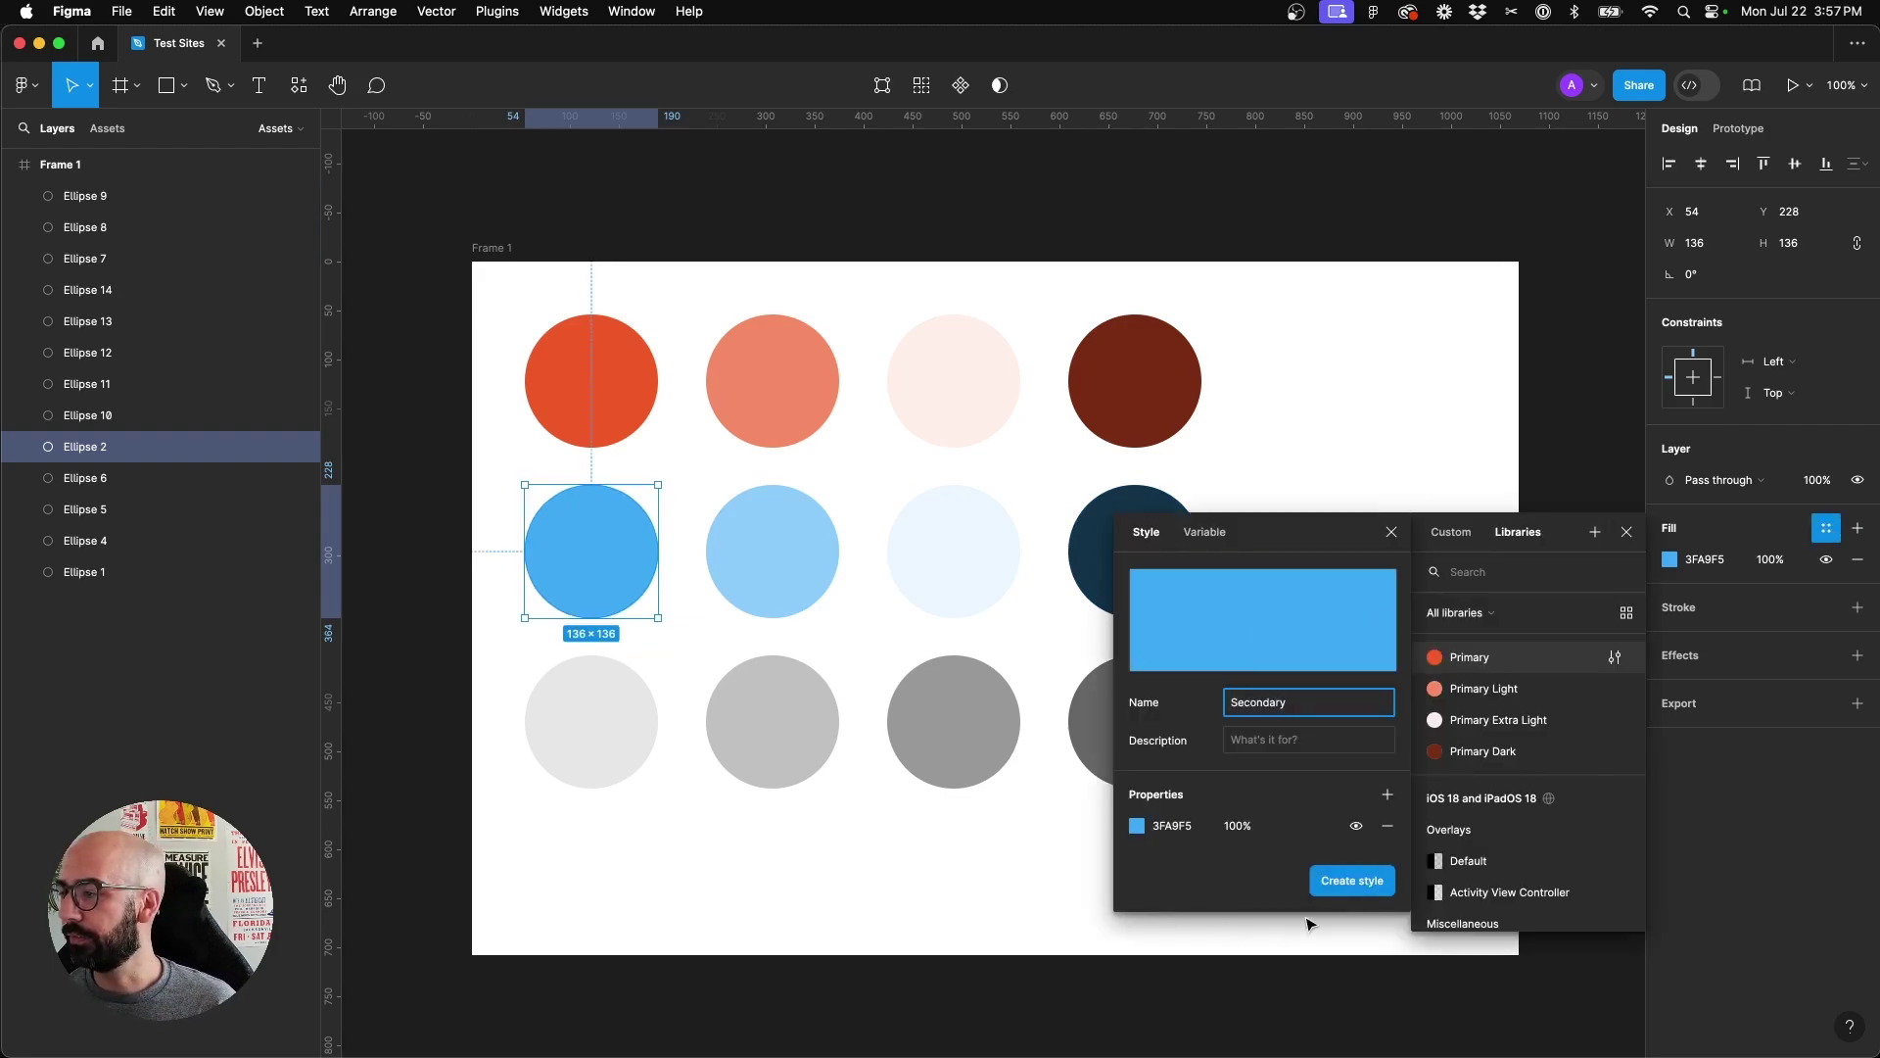
{"action": "type", "text": "ry"}
{"action": "left_click", "coordinate": [1353, 883]}
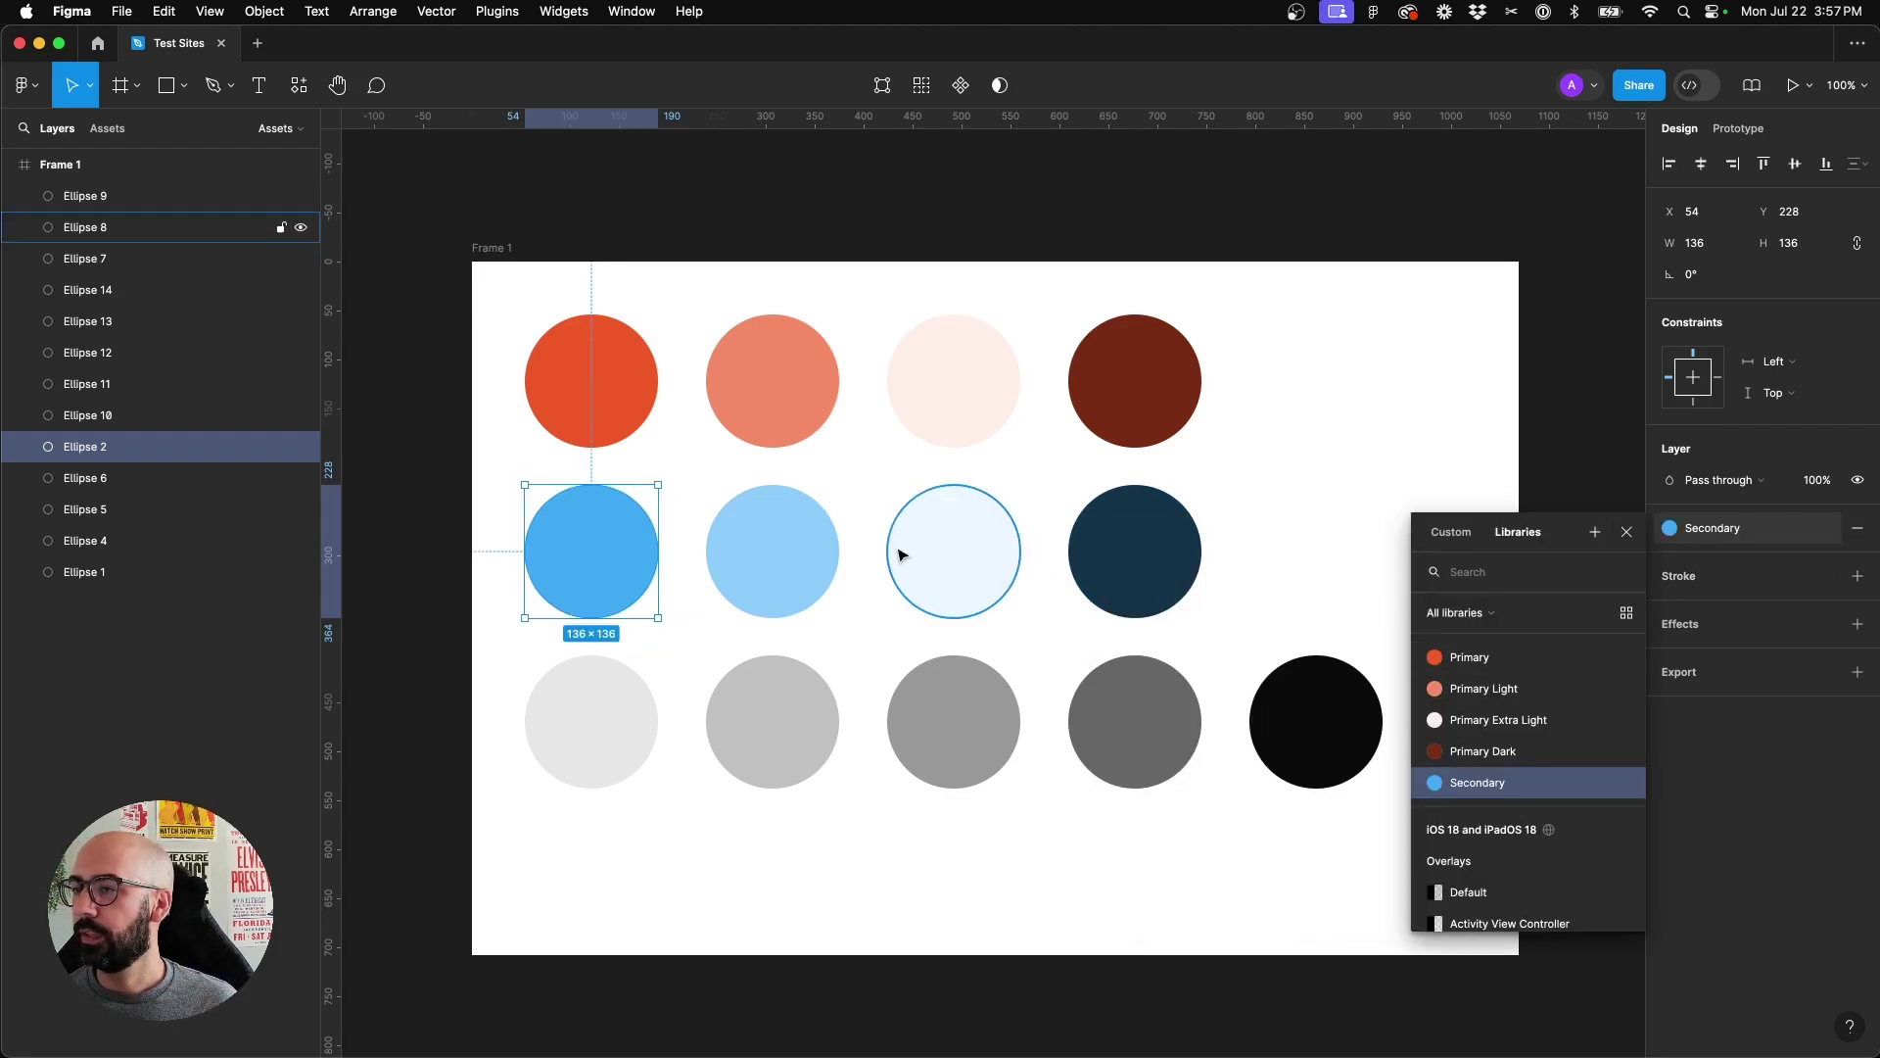
{"action": "left_click", "coordinate": [795, 550]}
{"action": "left_click", "coordinate": [1827, 528]}
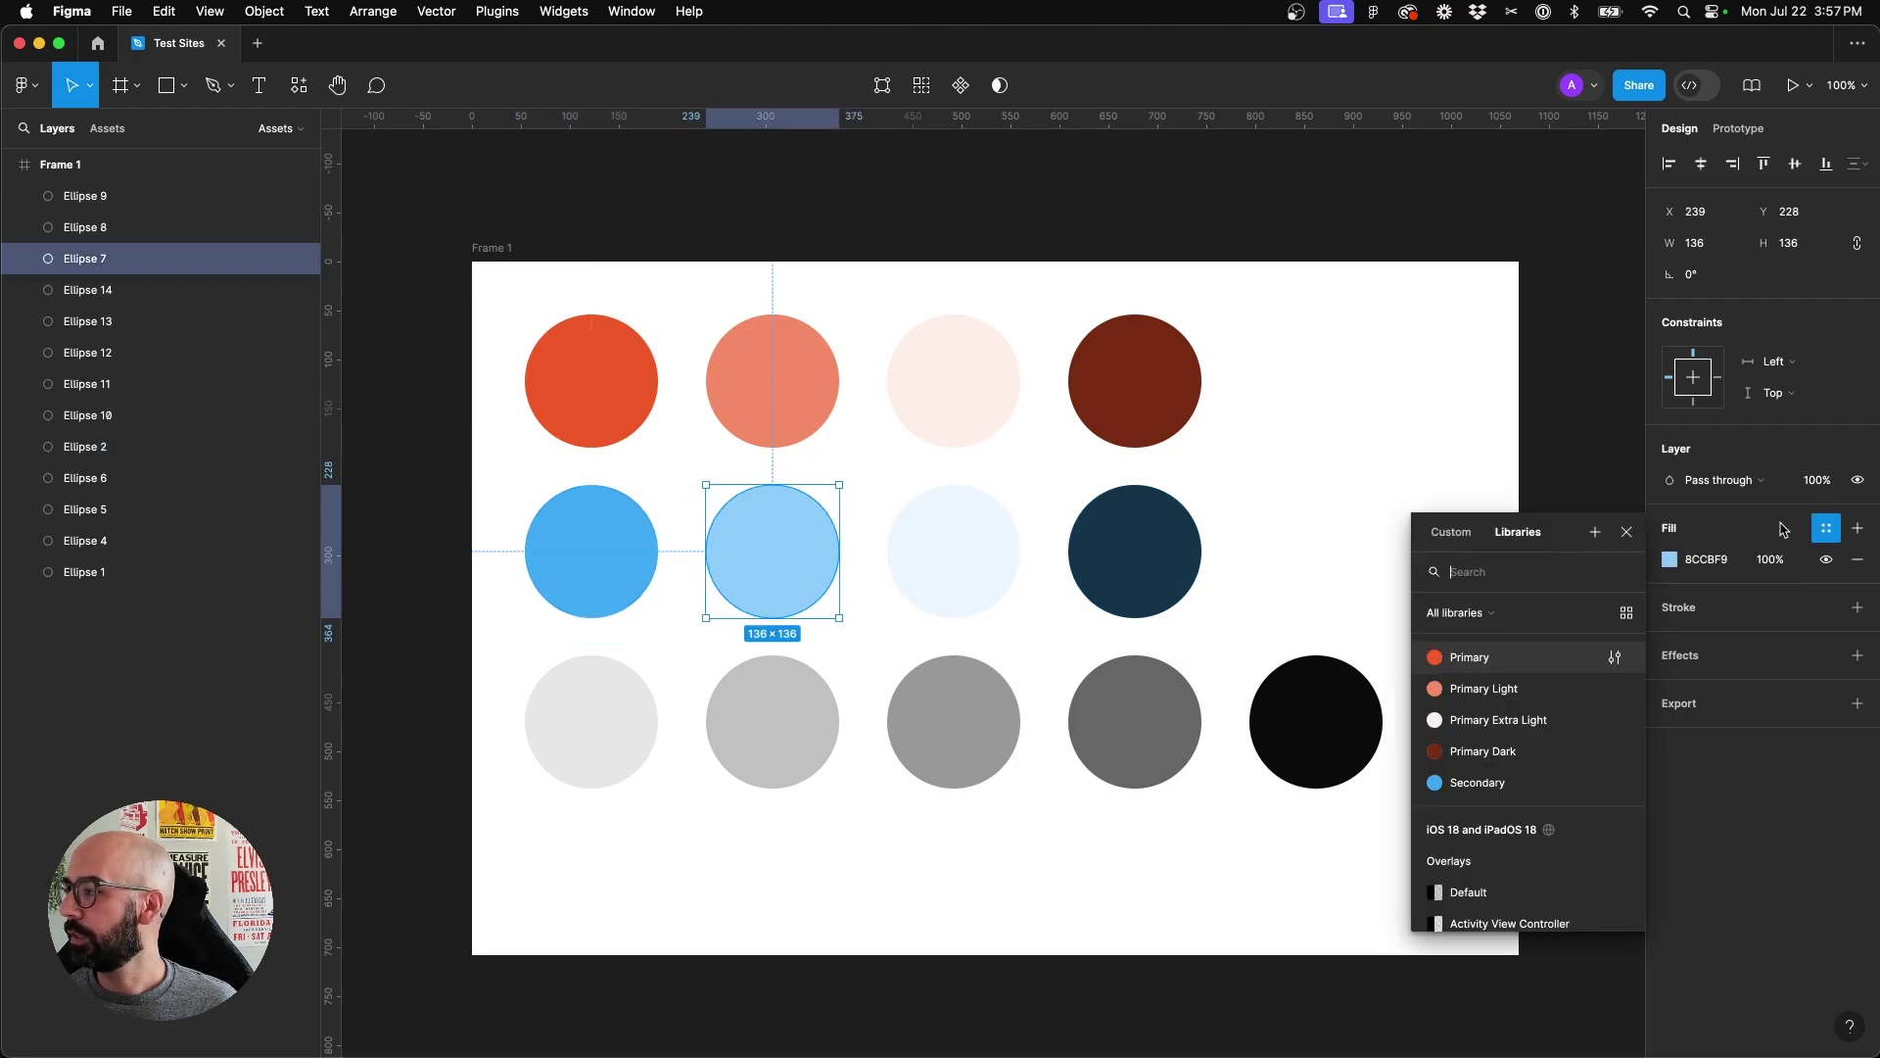
{"action": "left_click", "coordinate": [1594, 534]}
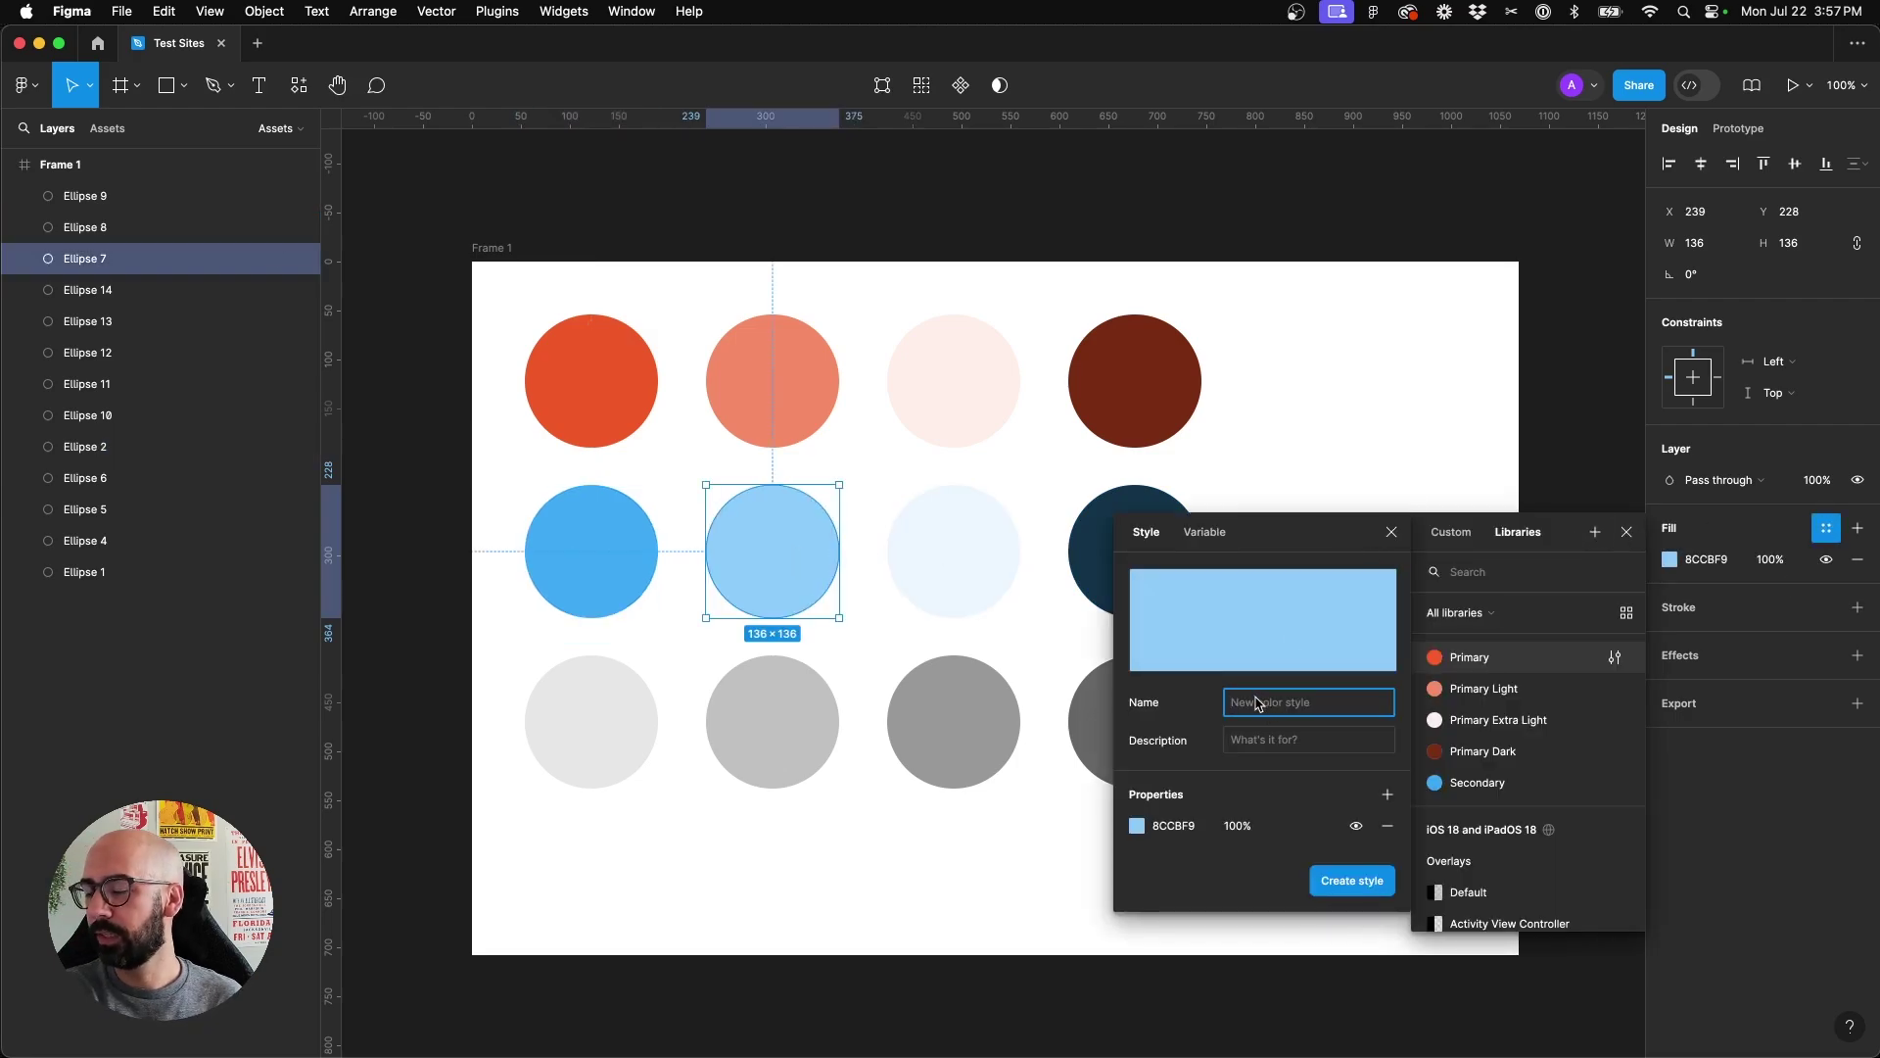
{"action": "type", "text": "Seocn"}
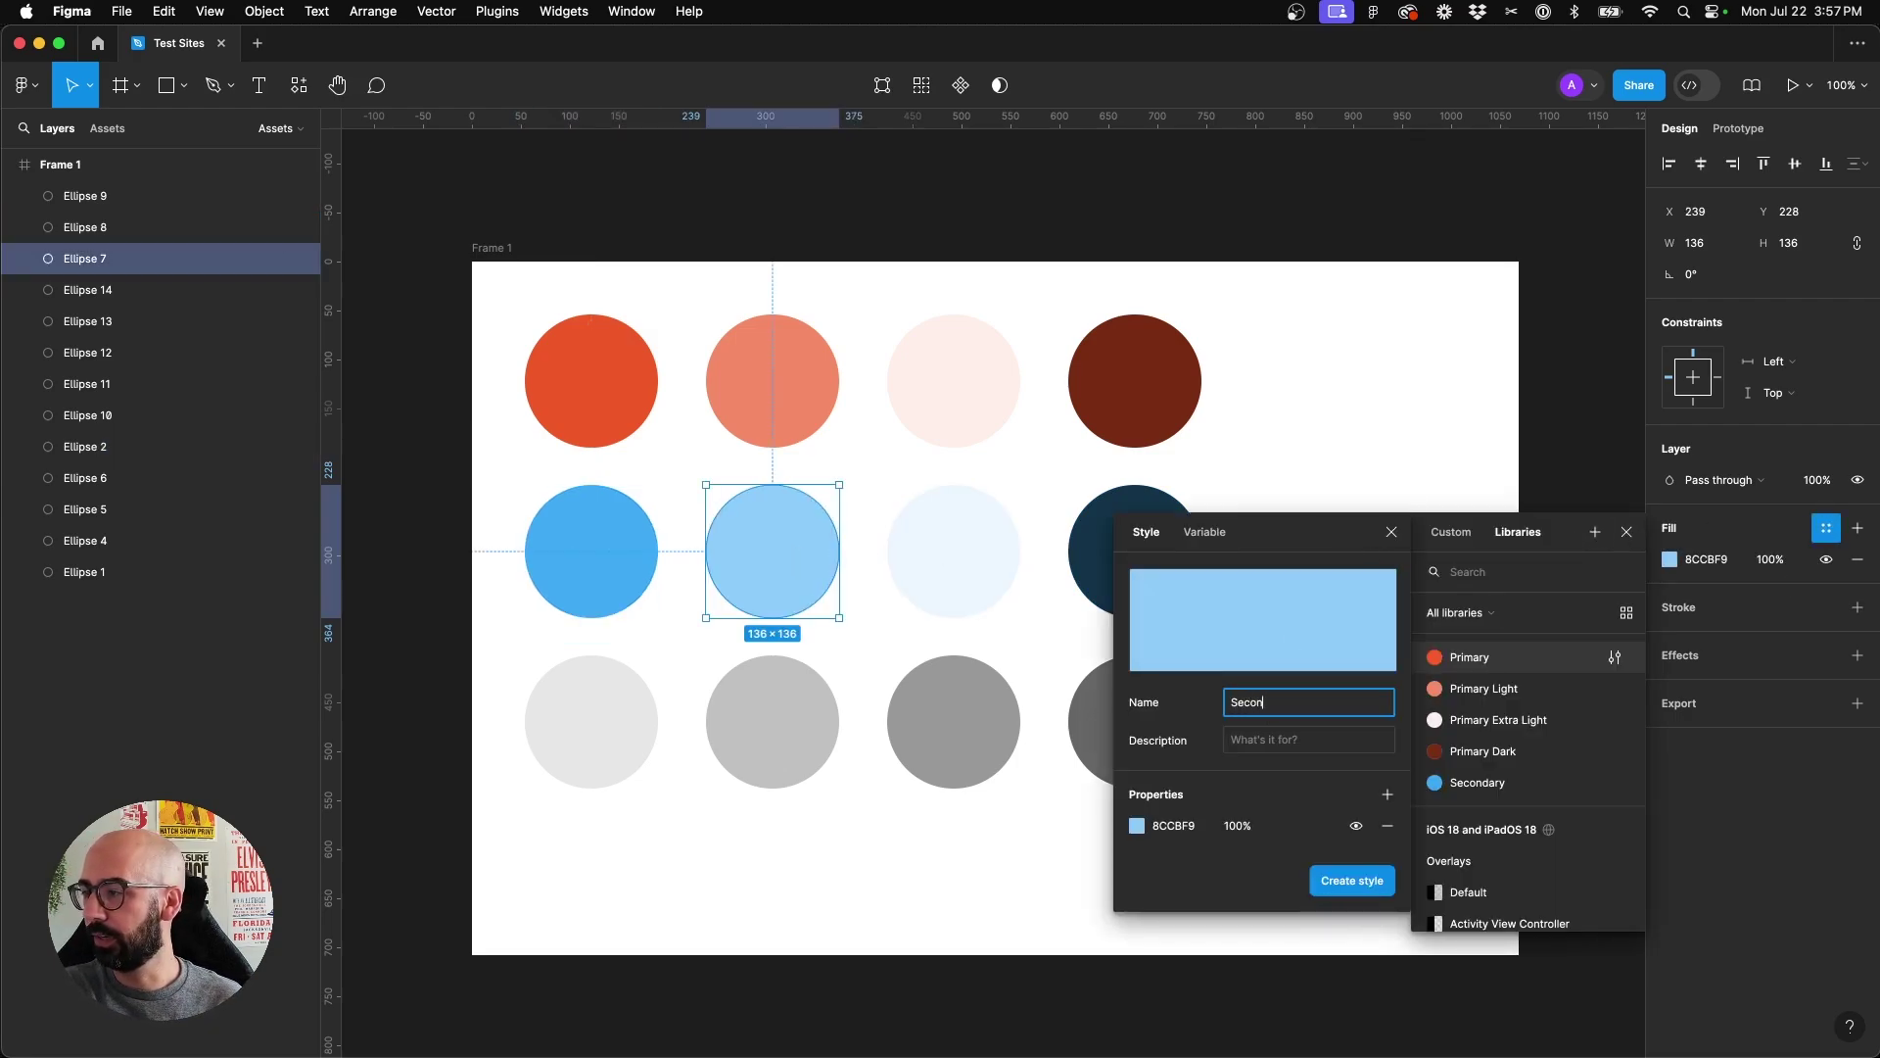
{"action": "left_click", "coordinate": [1351, 879]}
Save the very pale blue and navy 133349 fills as Secondary Extra Light and Secondary Dark
{"action": "left_click", "coordinate": [1008, 583]}
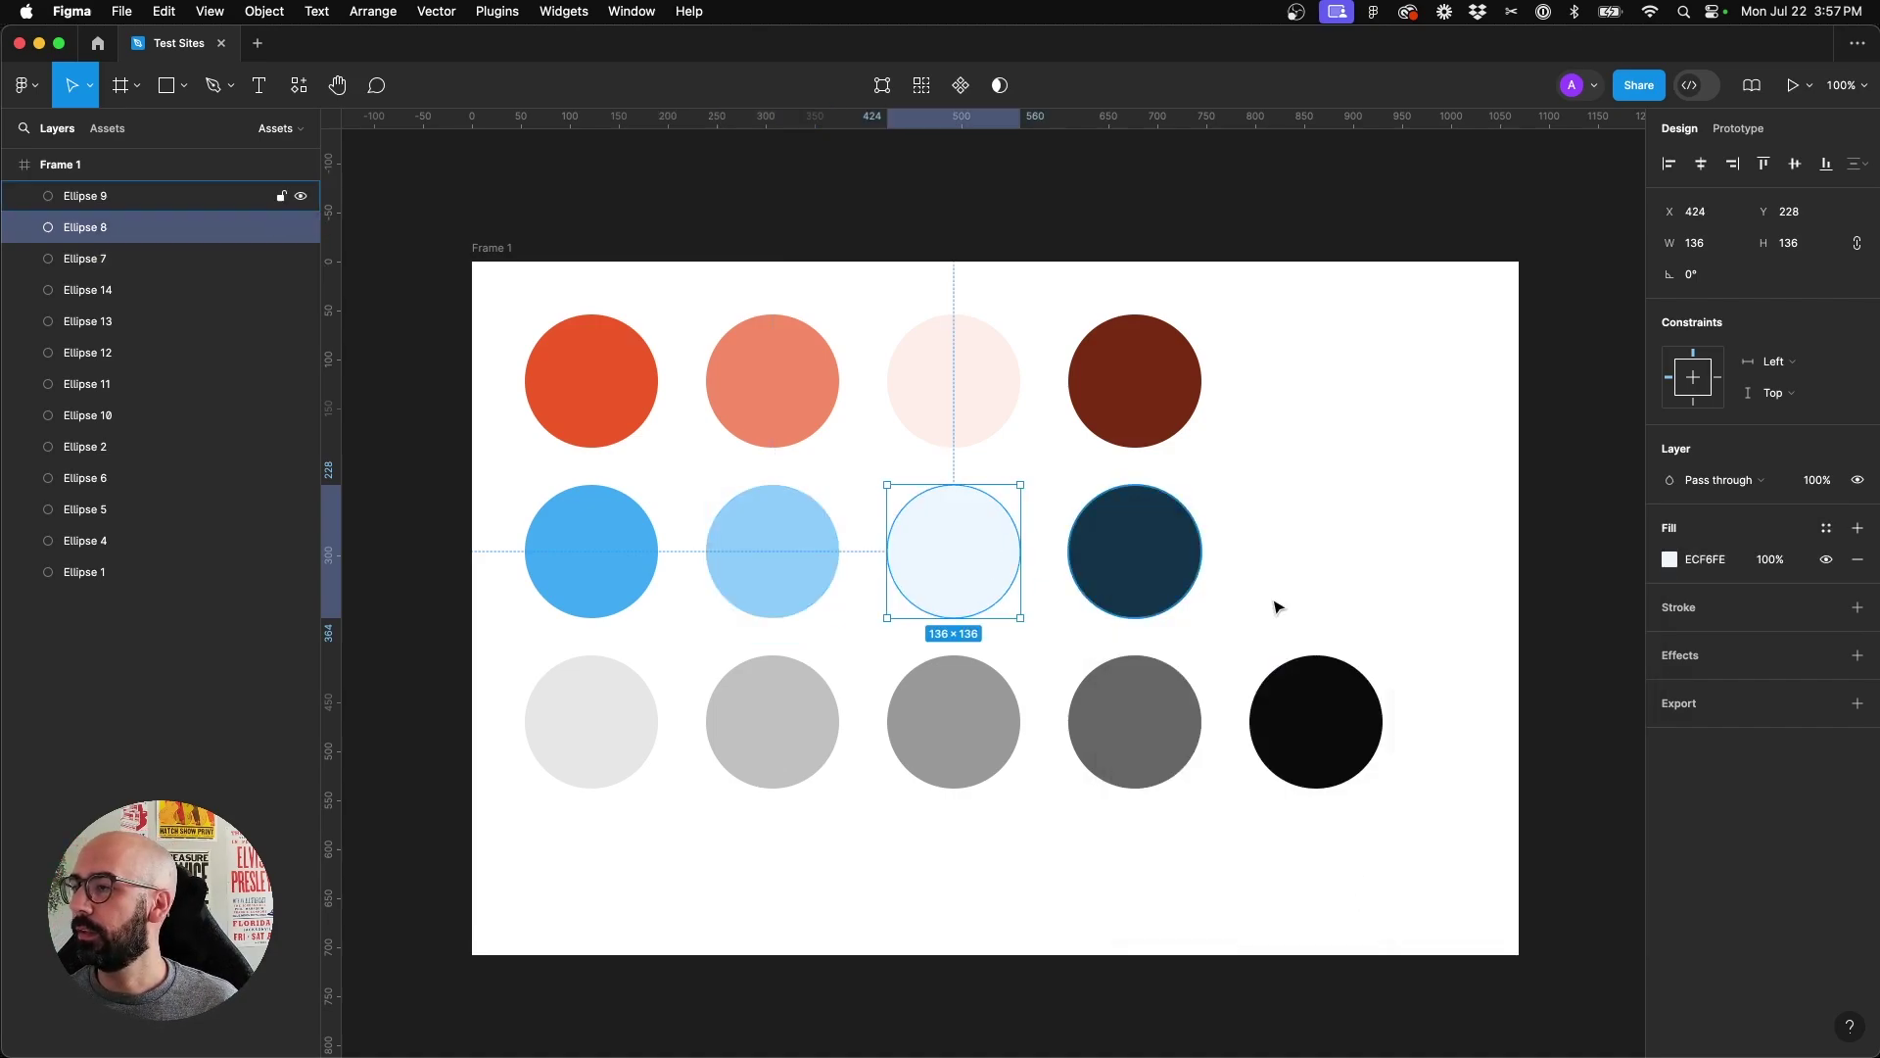
{"action": "left_click", "coordinate": [1825, 528]}
{"action": "left_click", "coordinate": [1594, 532]}
{"action": "type", "text": "S"}
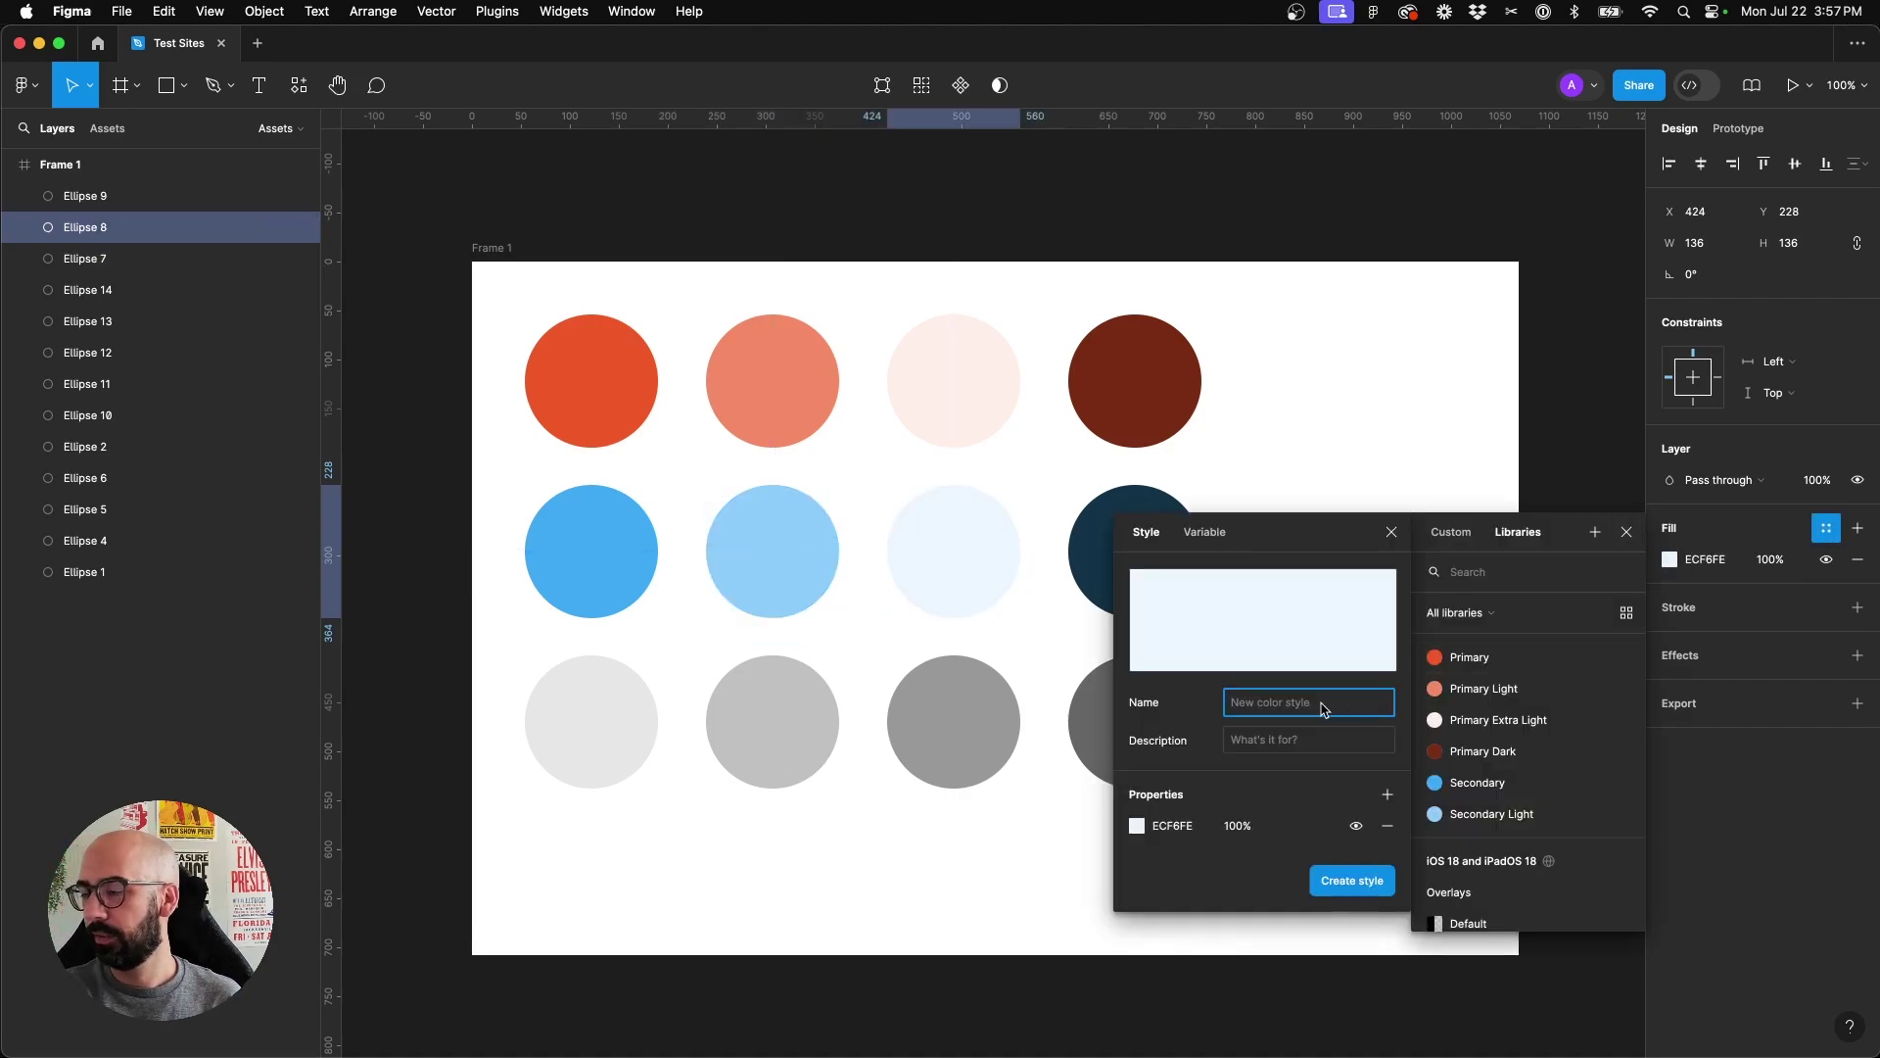
{"action": "type", "text": "econdary Extra Light"}
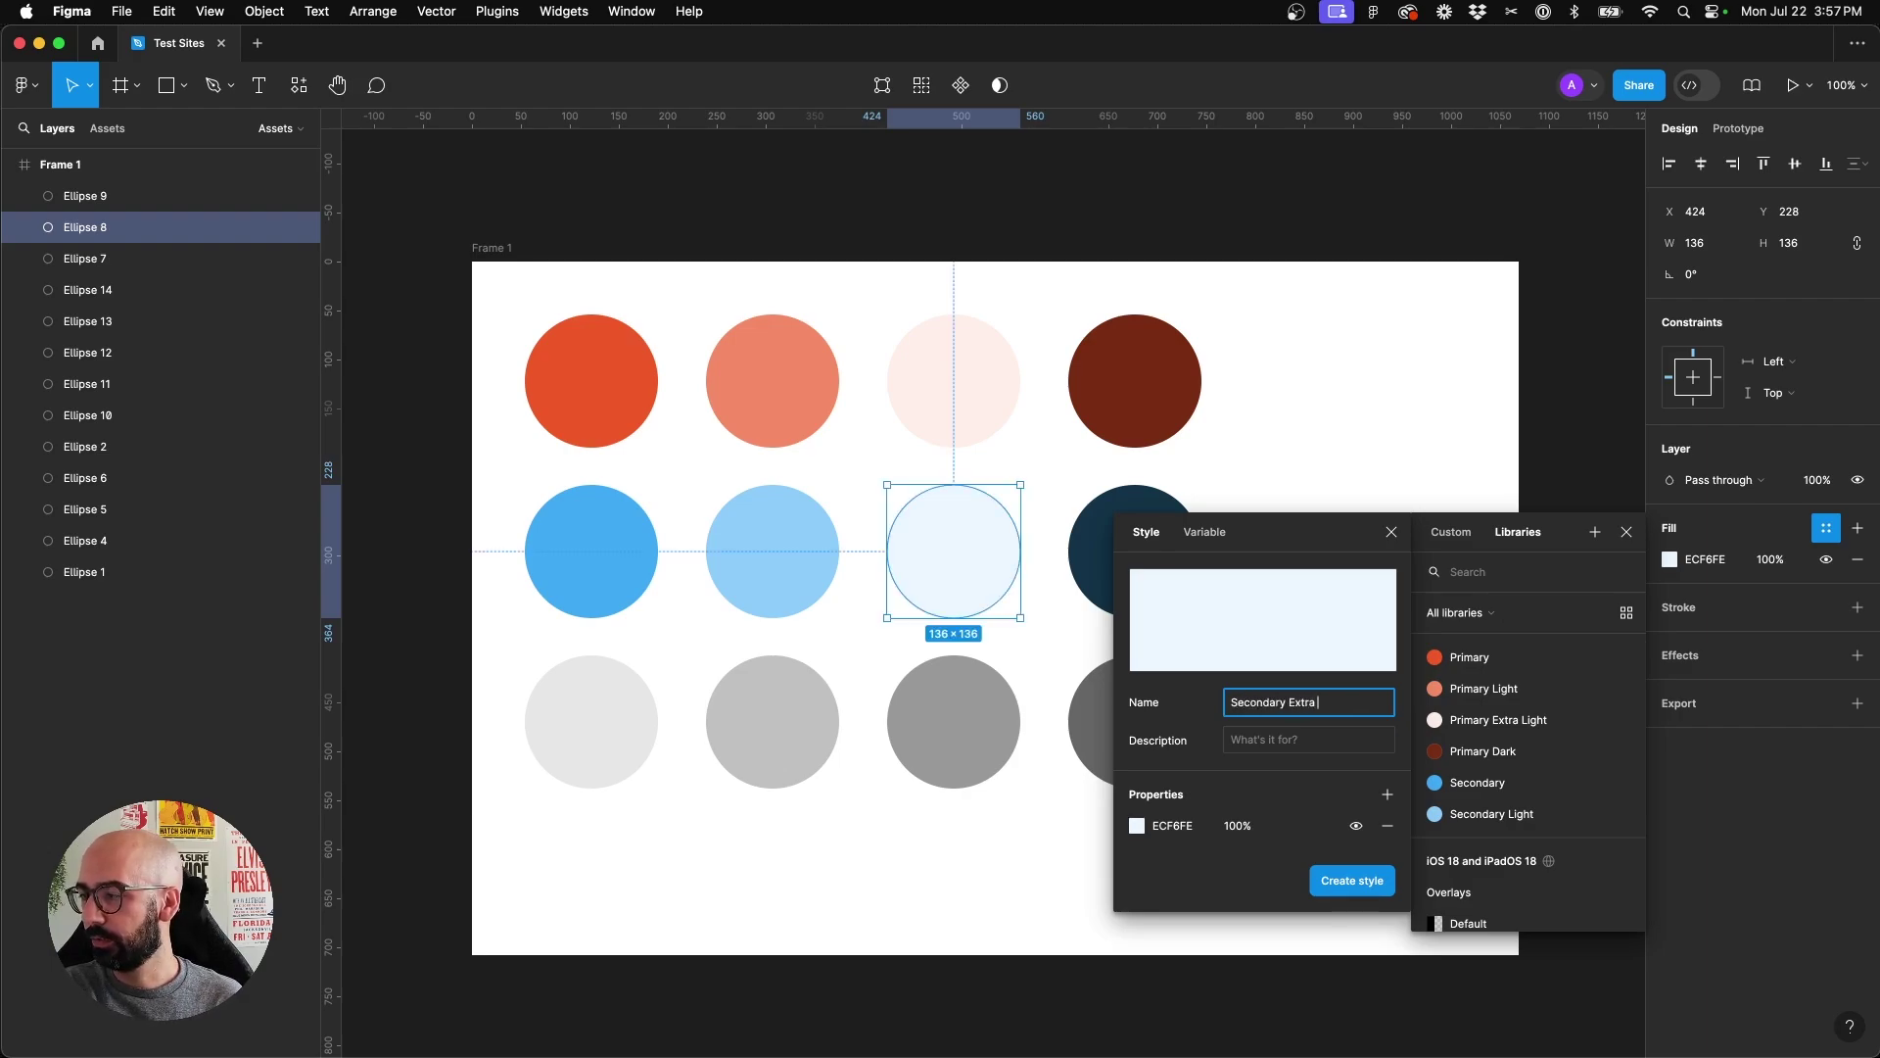
{"action": "left_click", "coordinate": [1364, 878]}
{"action": "left_click", "coordinate": [1126, 547]}
{"action": "left_click", "coordinate": [1825, 527]}
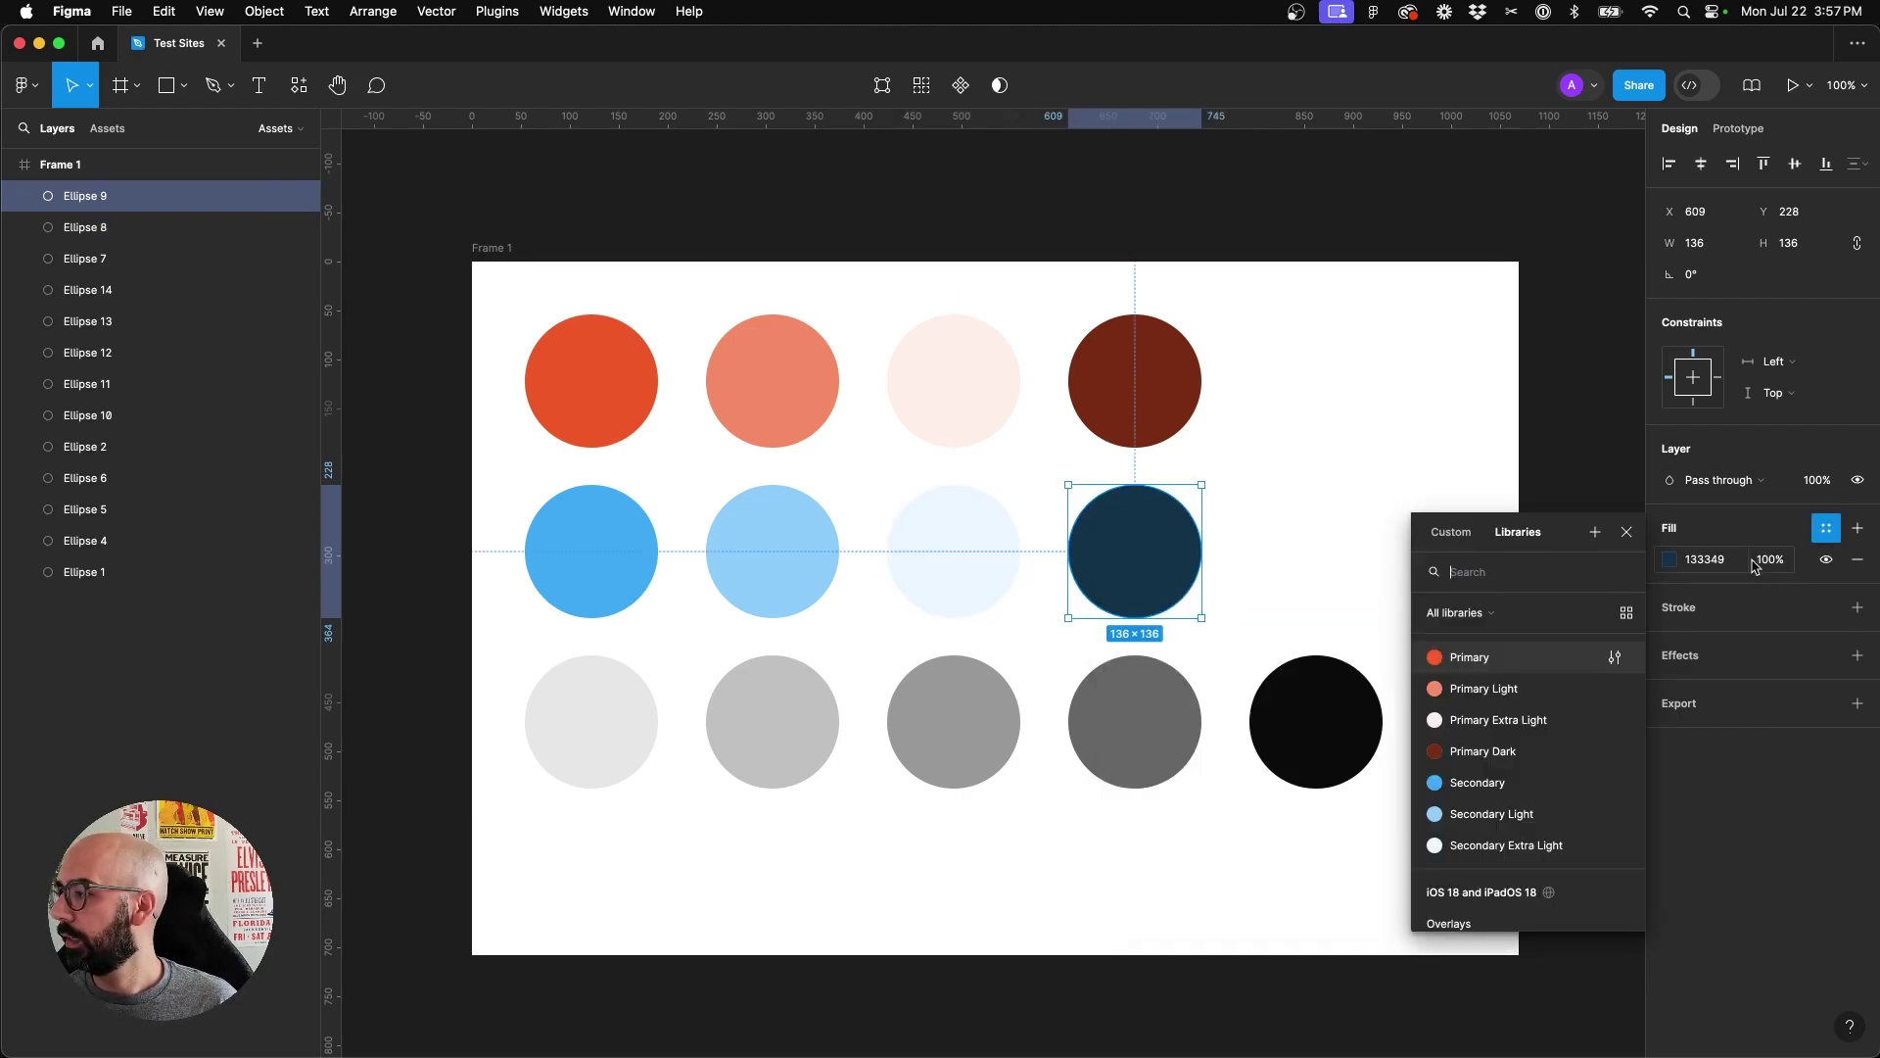
{"action": "left_click", "coordinate": [1594, 531]}
{"action": "type", "text": "Secondary Dark"}
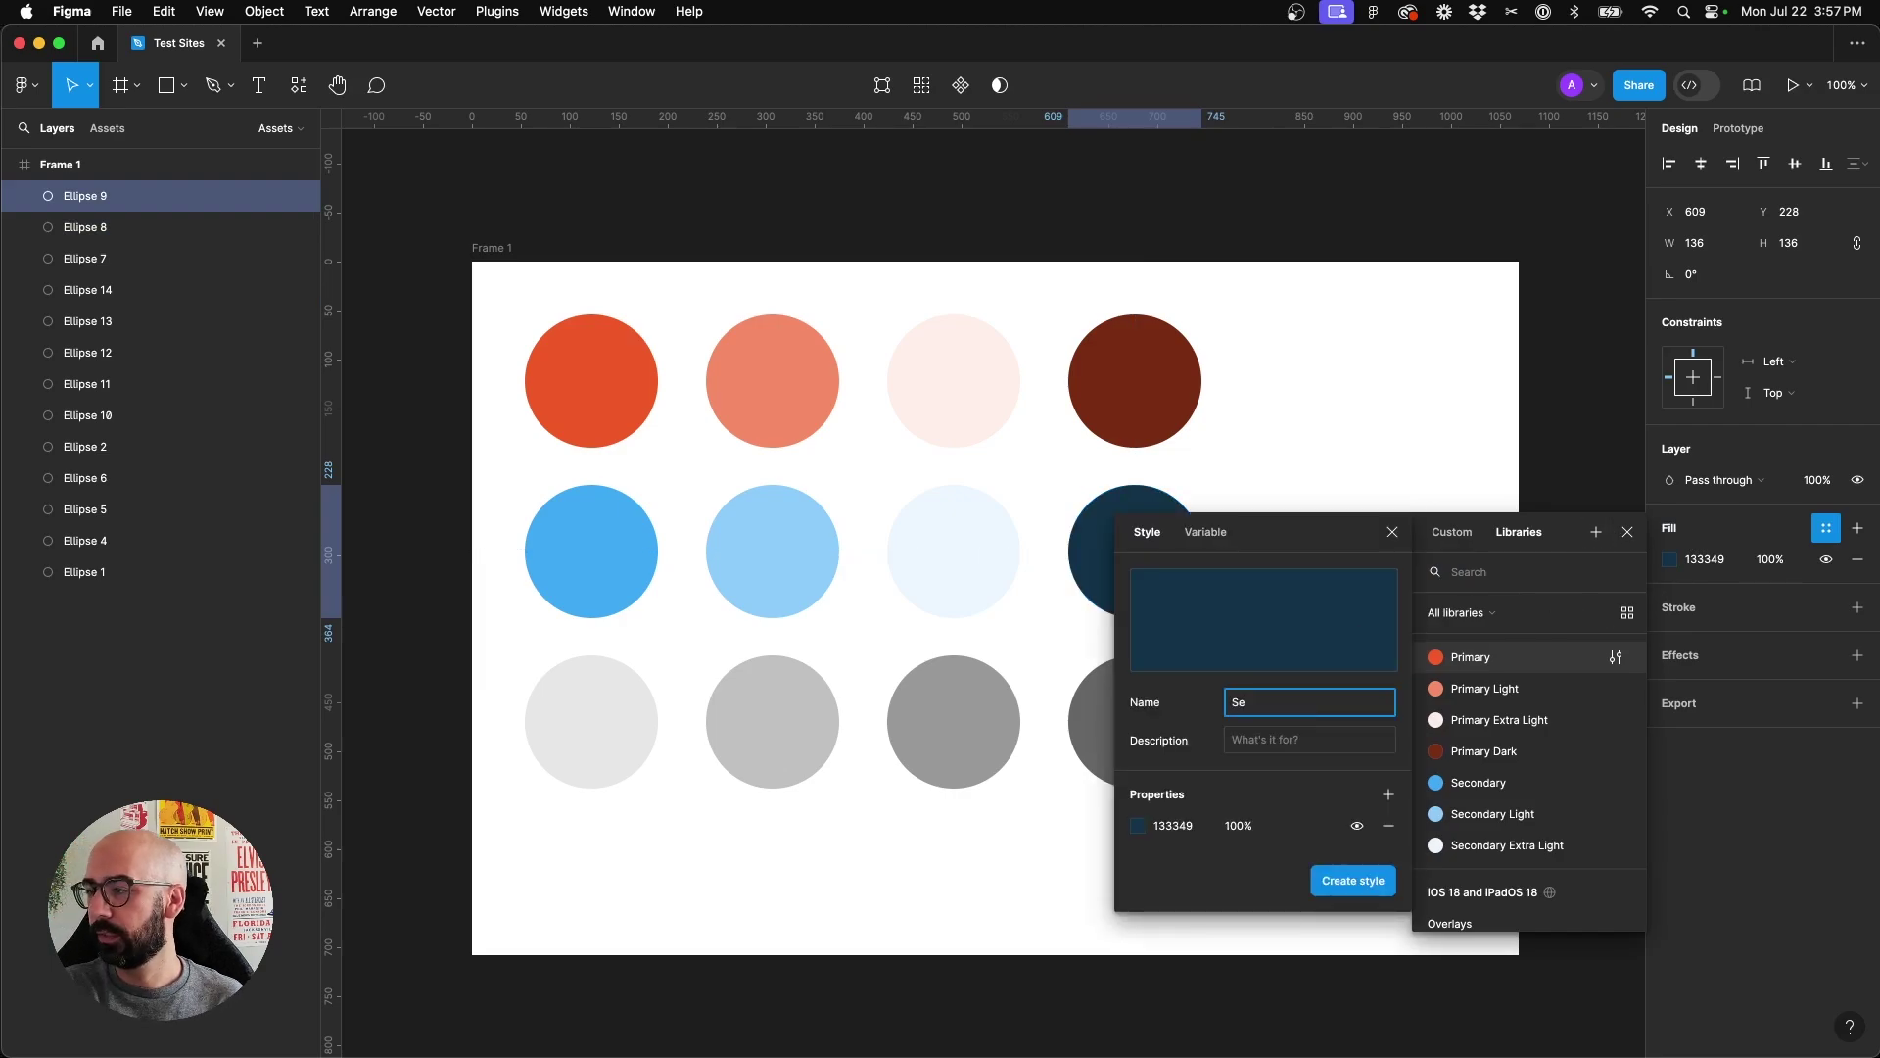
{"action": "left_click", "coordinate": [1354, 893]}
Save the E6E6E6 and C0C0C0 fills as Extra Light Gray and Light Gray styles
{"action": "left_click", "coordinate": [551, 721]}
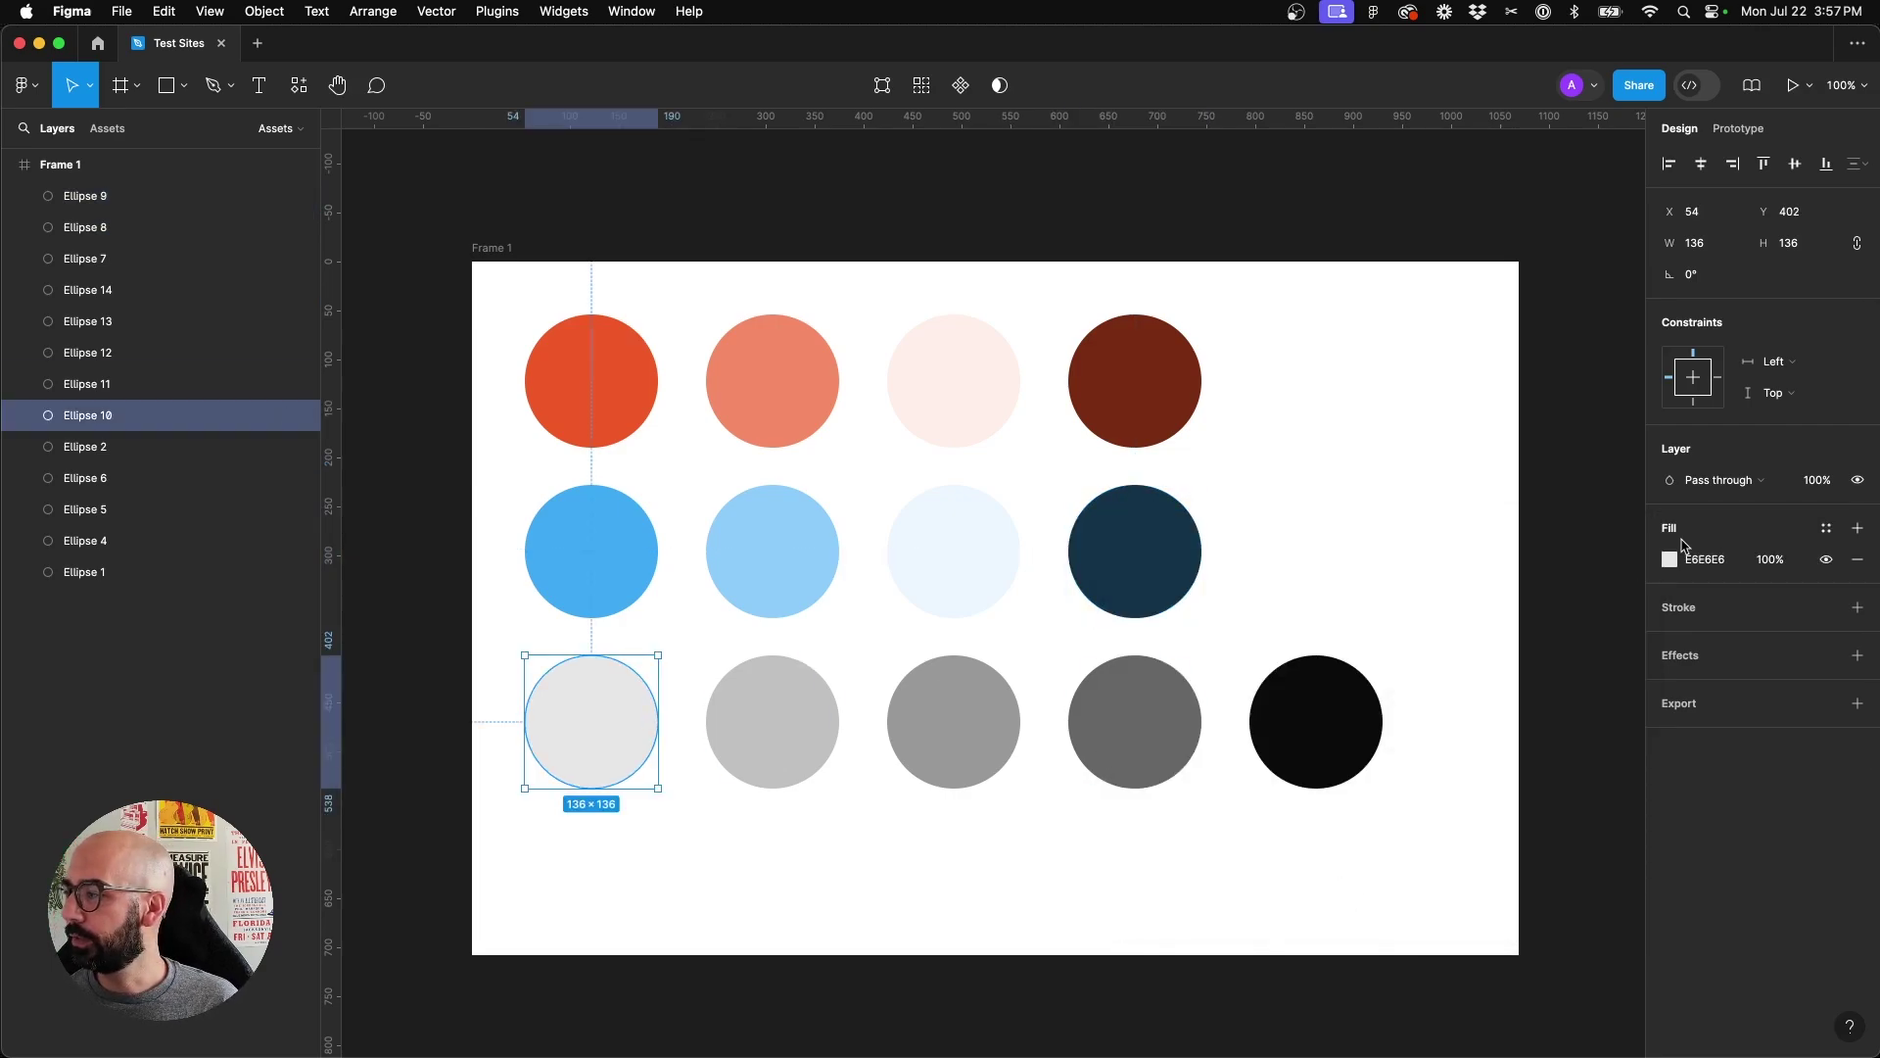
{"action": "left_click", "coordinate": [1825, 527]}
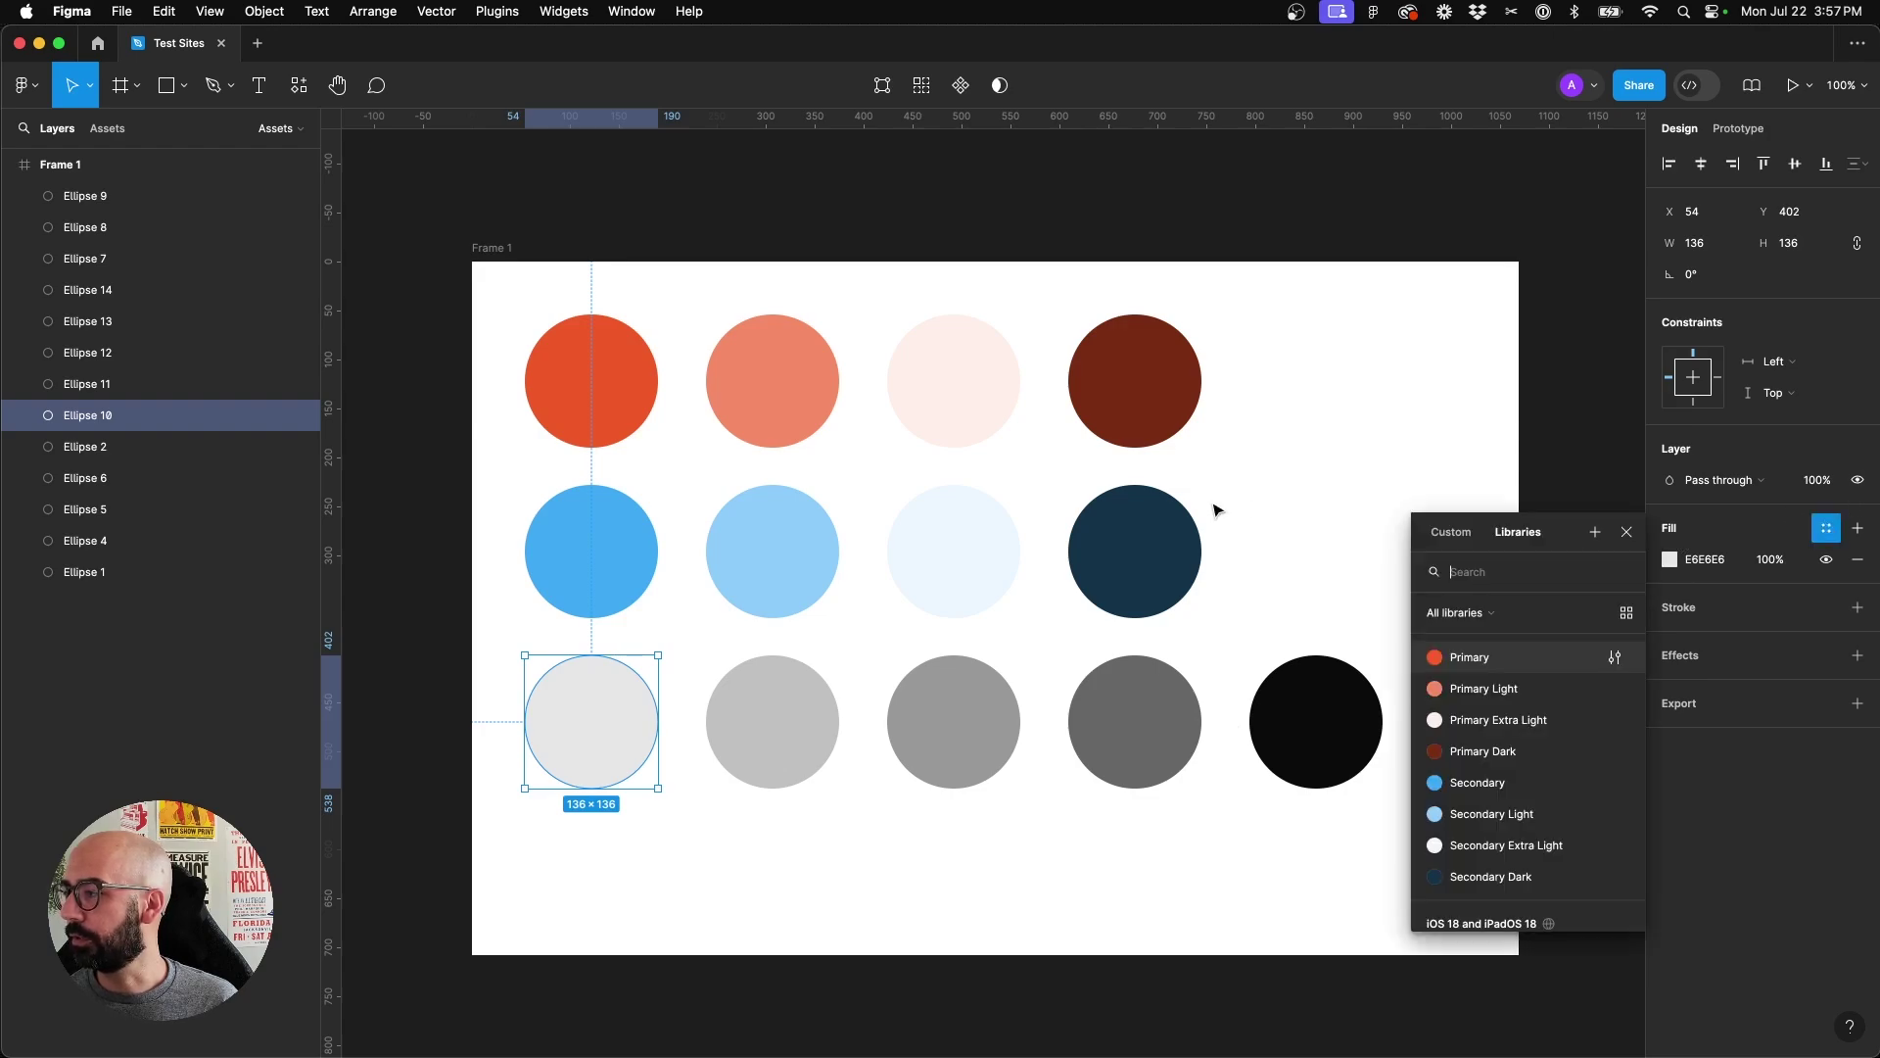
{"action": "left_click", "coordinate": [1594, 532]}
{"action": "type", "text": "Extra Light Gray"}
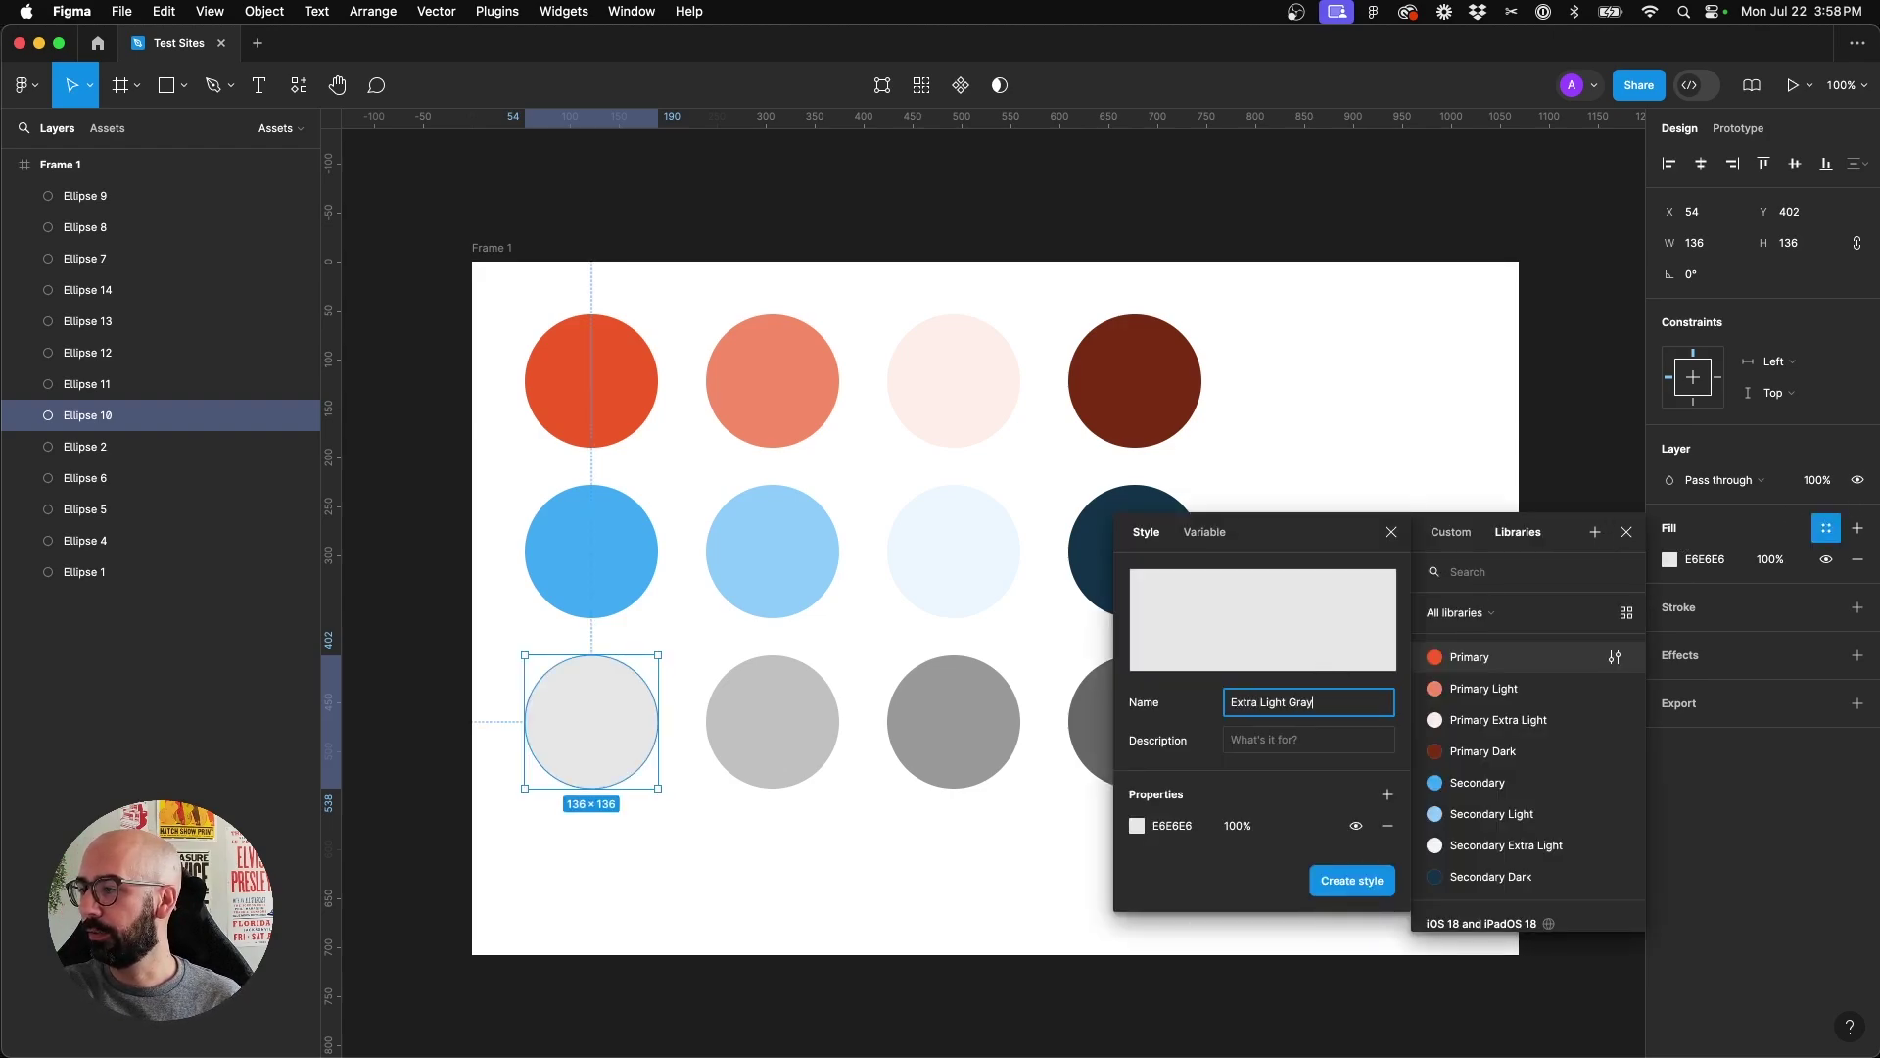
{"action": "left_click", "coordinate": [1352, 880]}
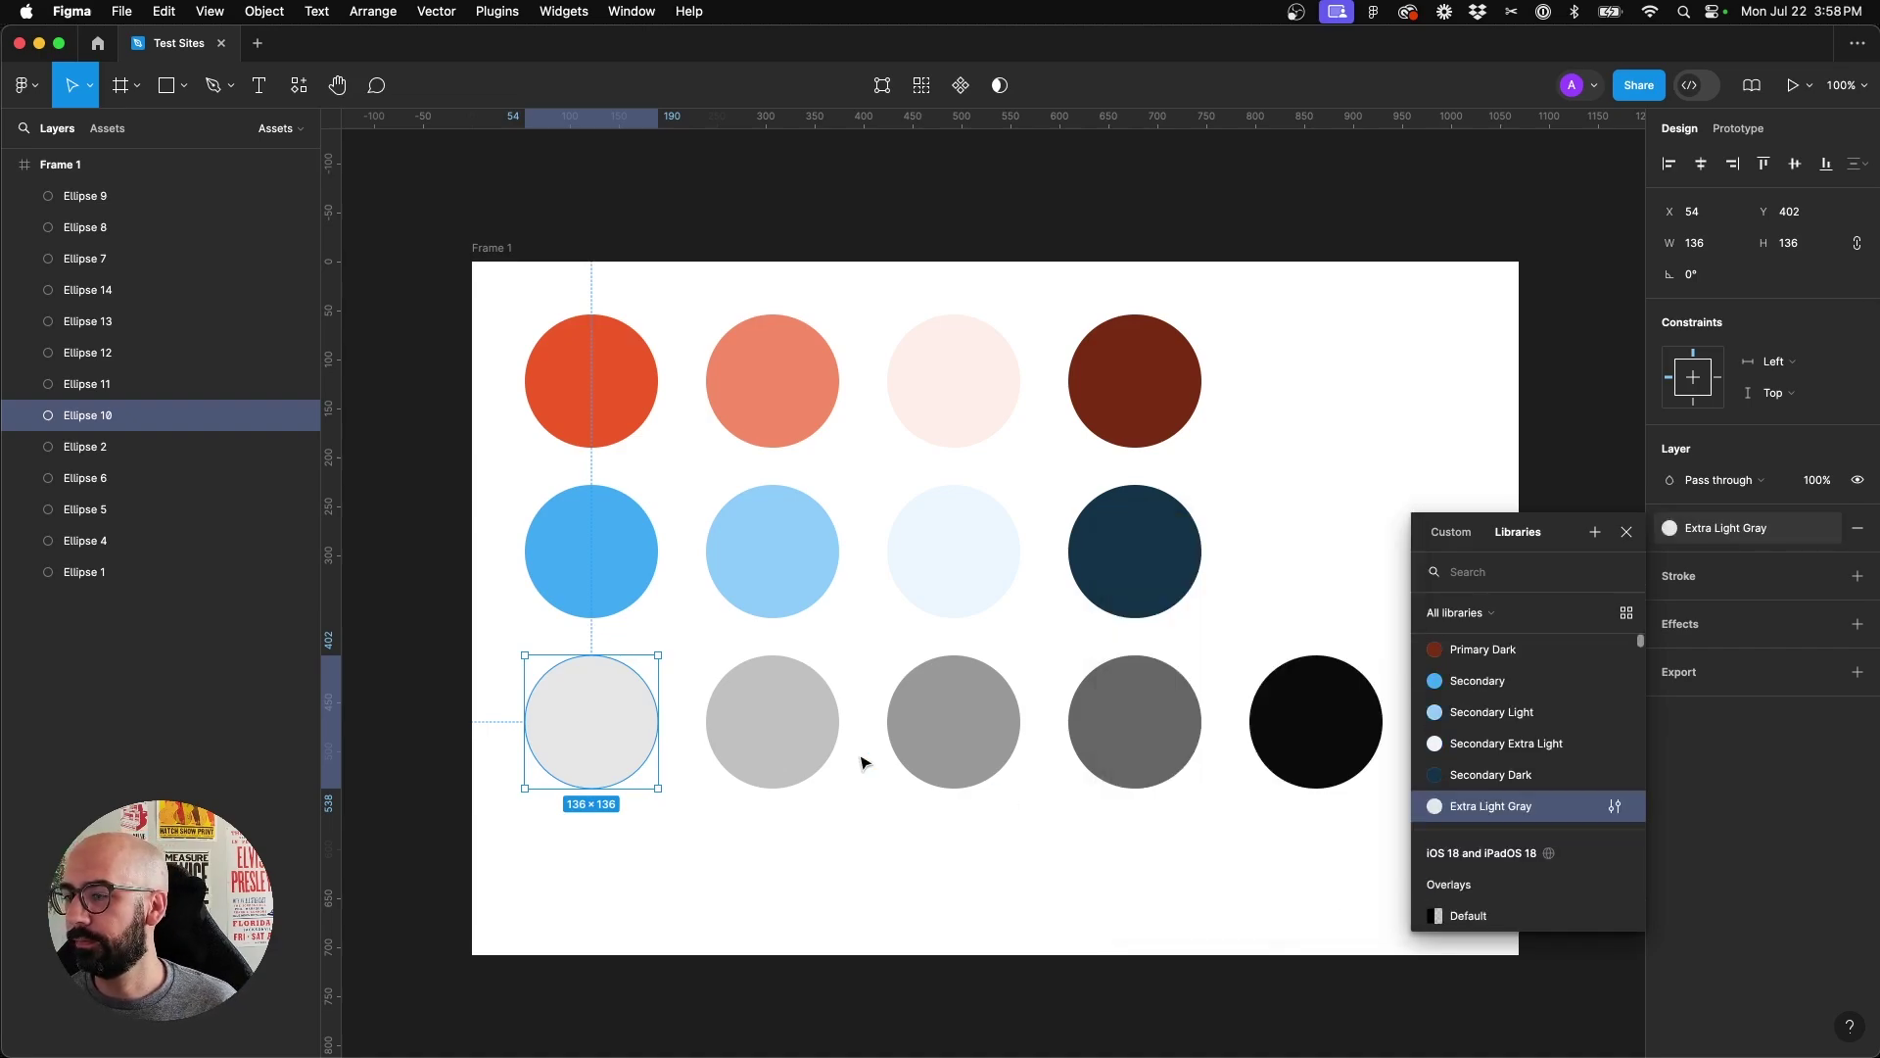
{"action": "left_click", "coordinate": [861, 760]}
{"action": "left_click", "coordinate": [784, 726]}
{"action": "left_click", "coordinate": [1826, 528]}
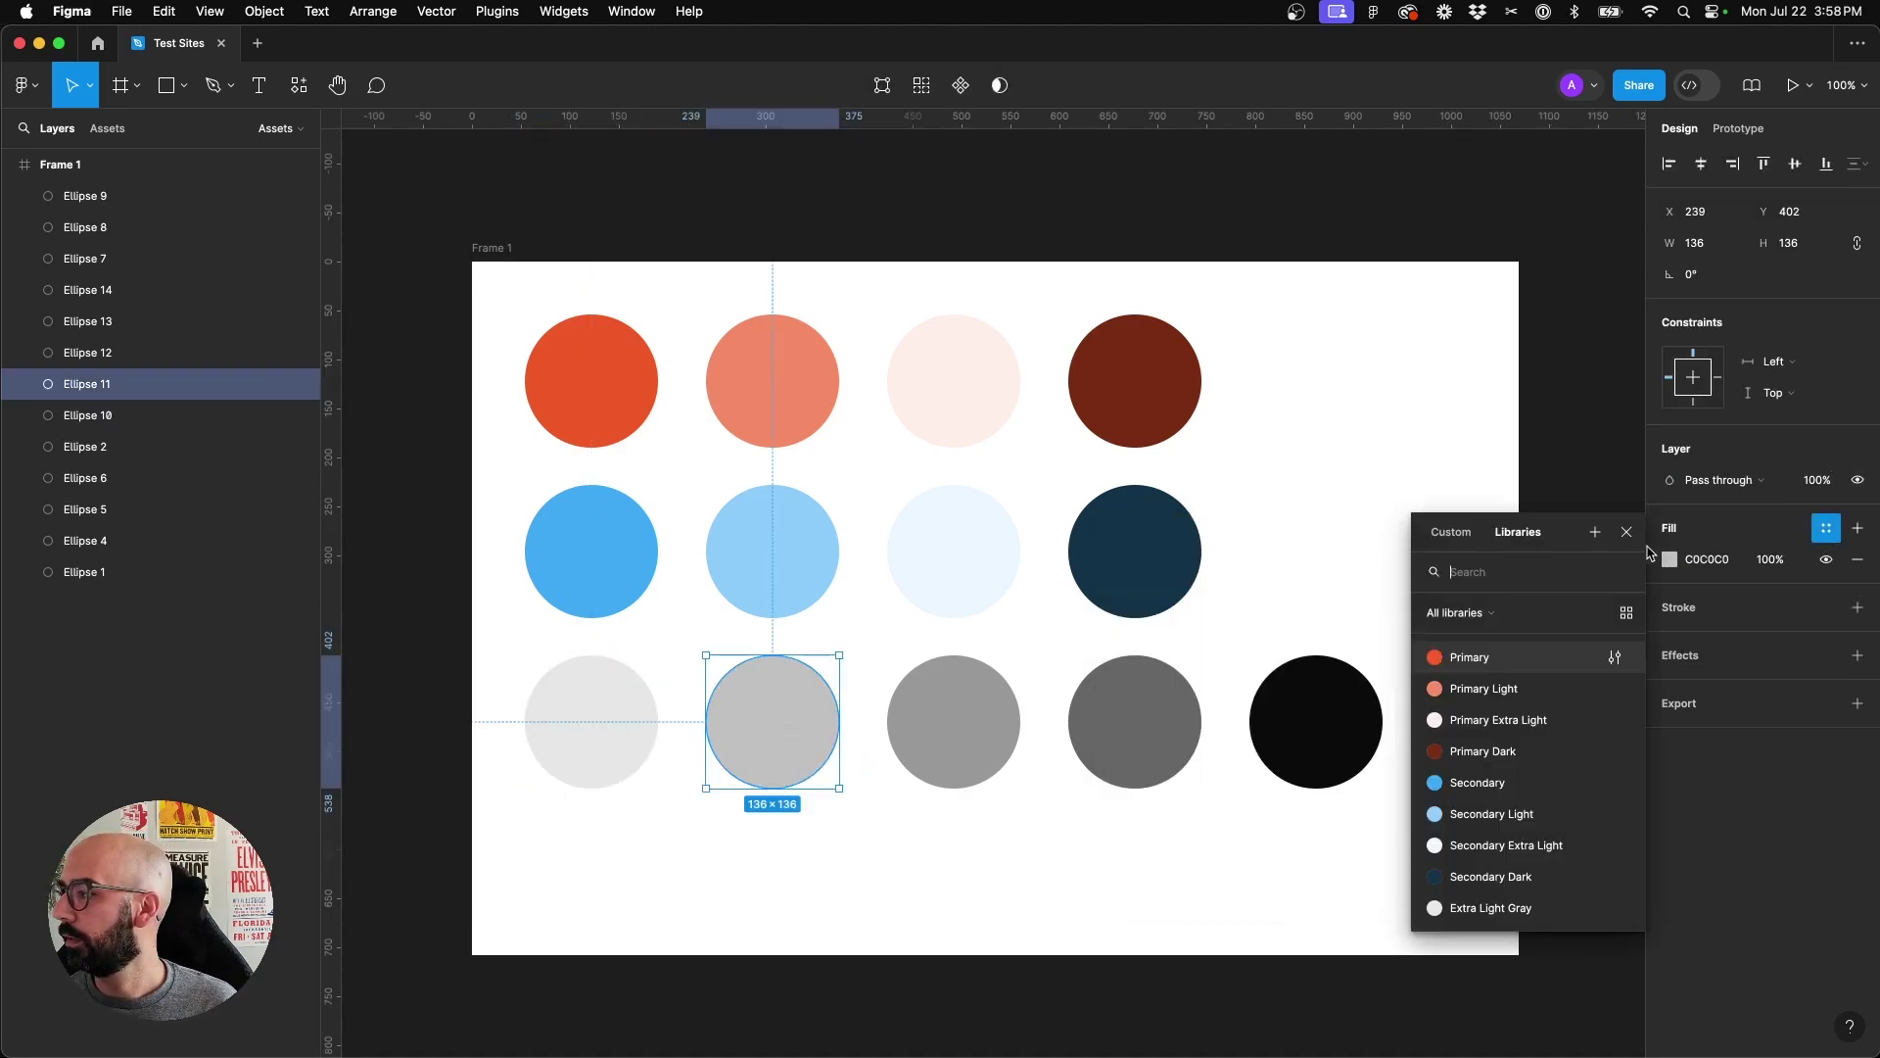
{"action": "left_click", "coordinate": [1595, 531]}
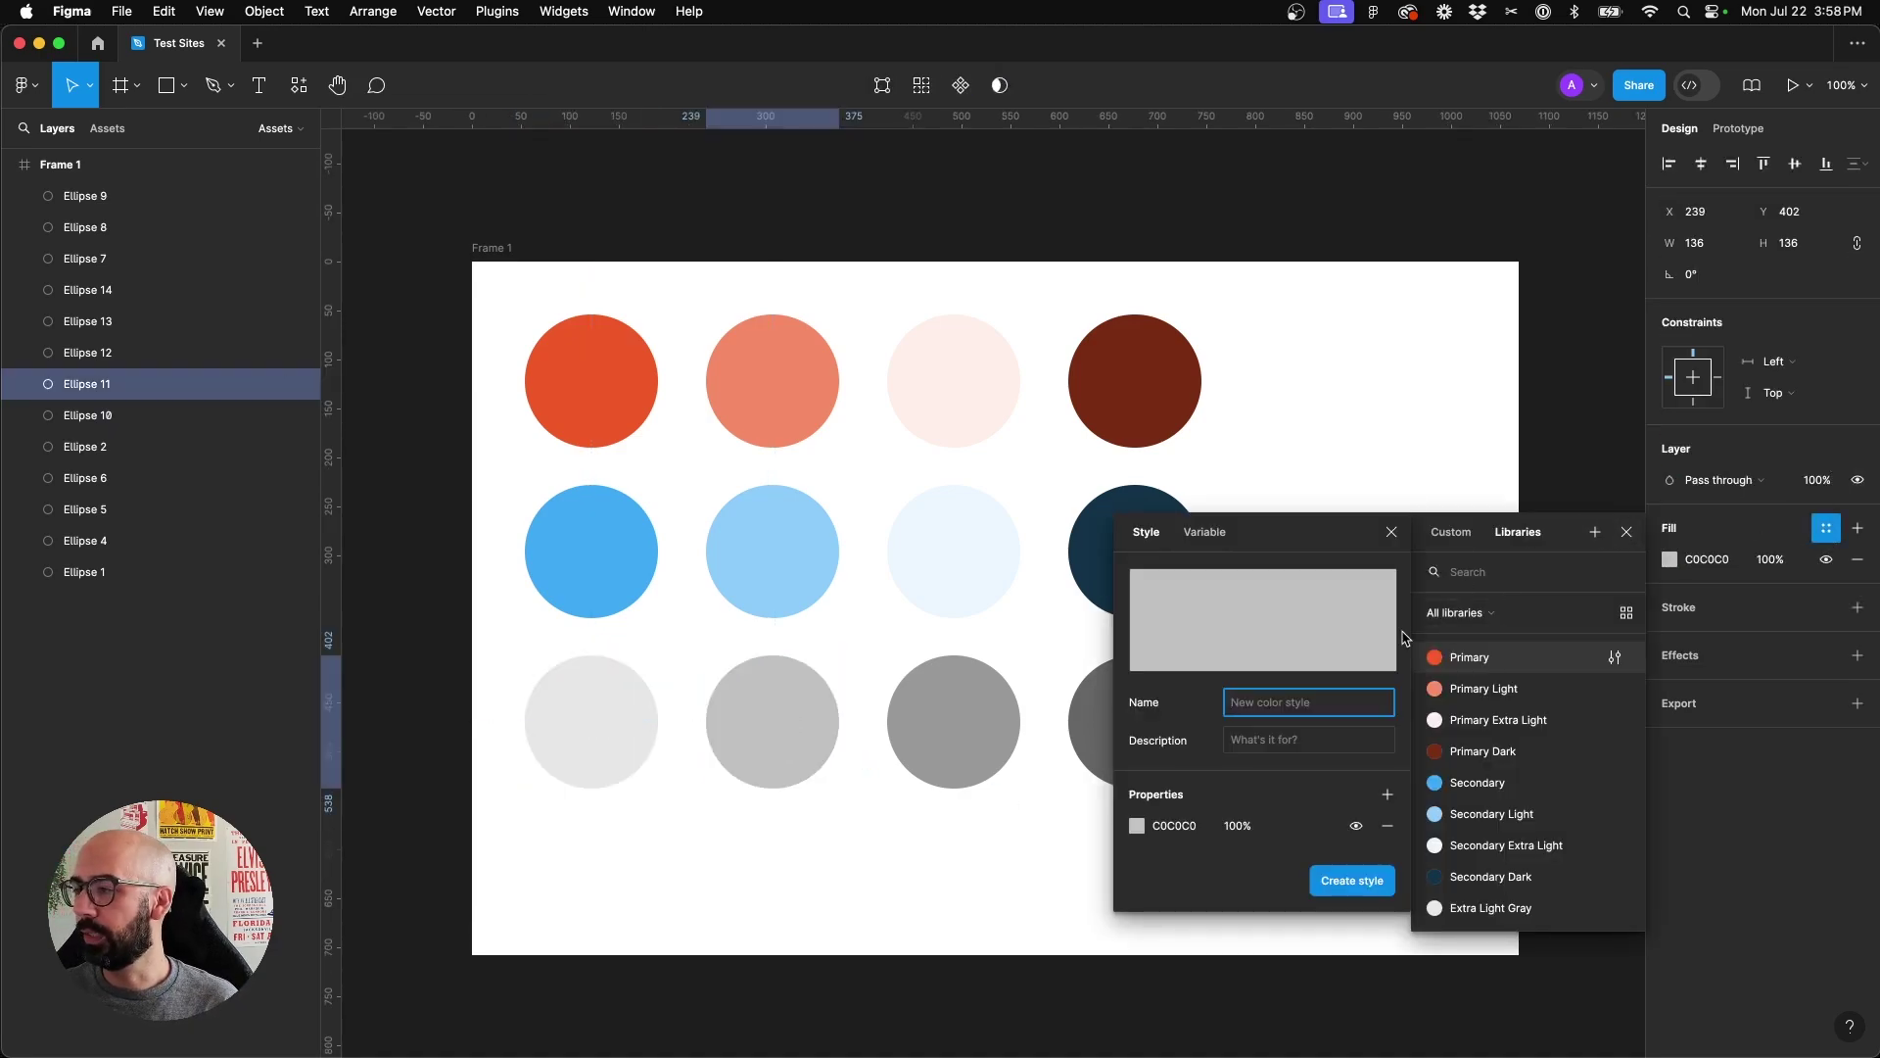
{"action": "type", "text": "Light Gray"}
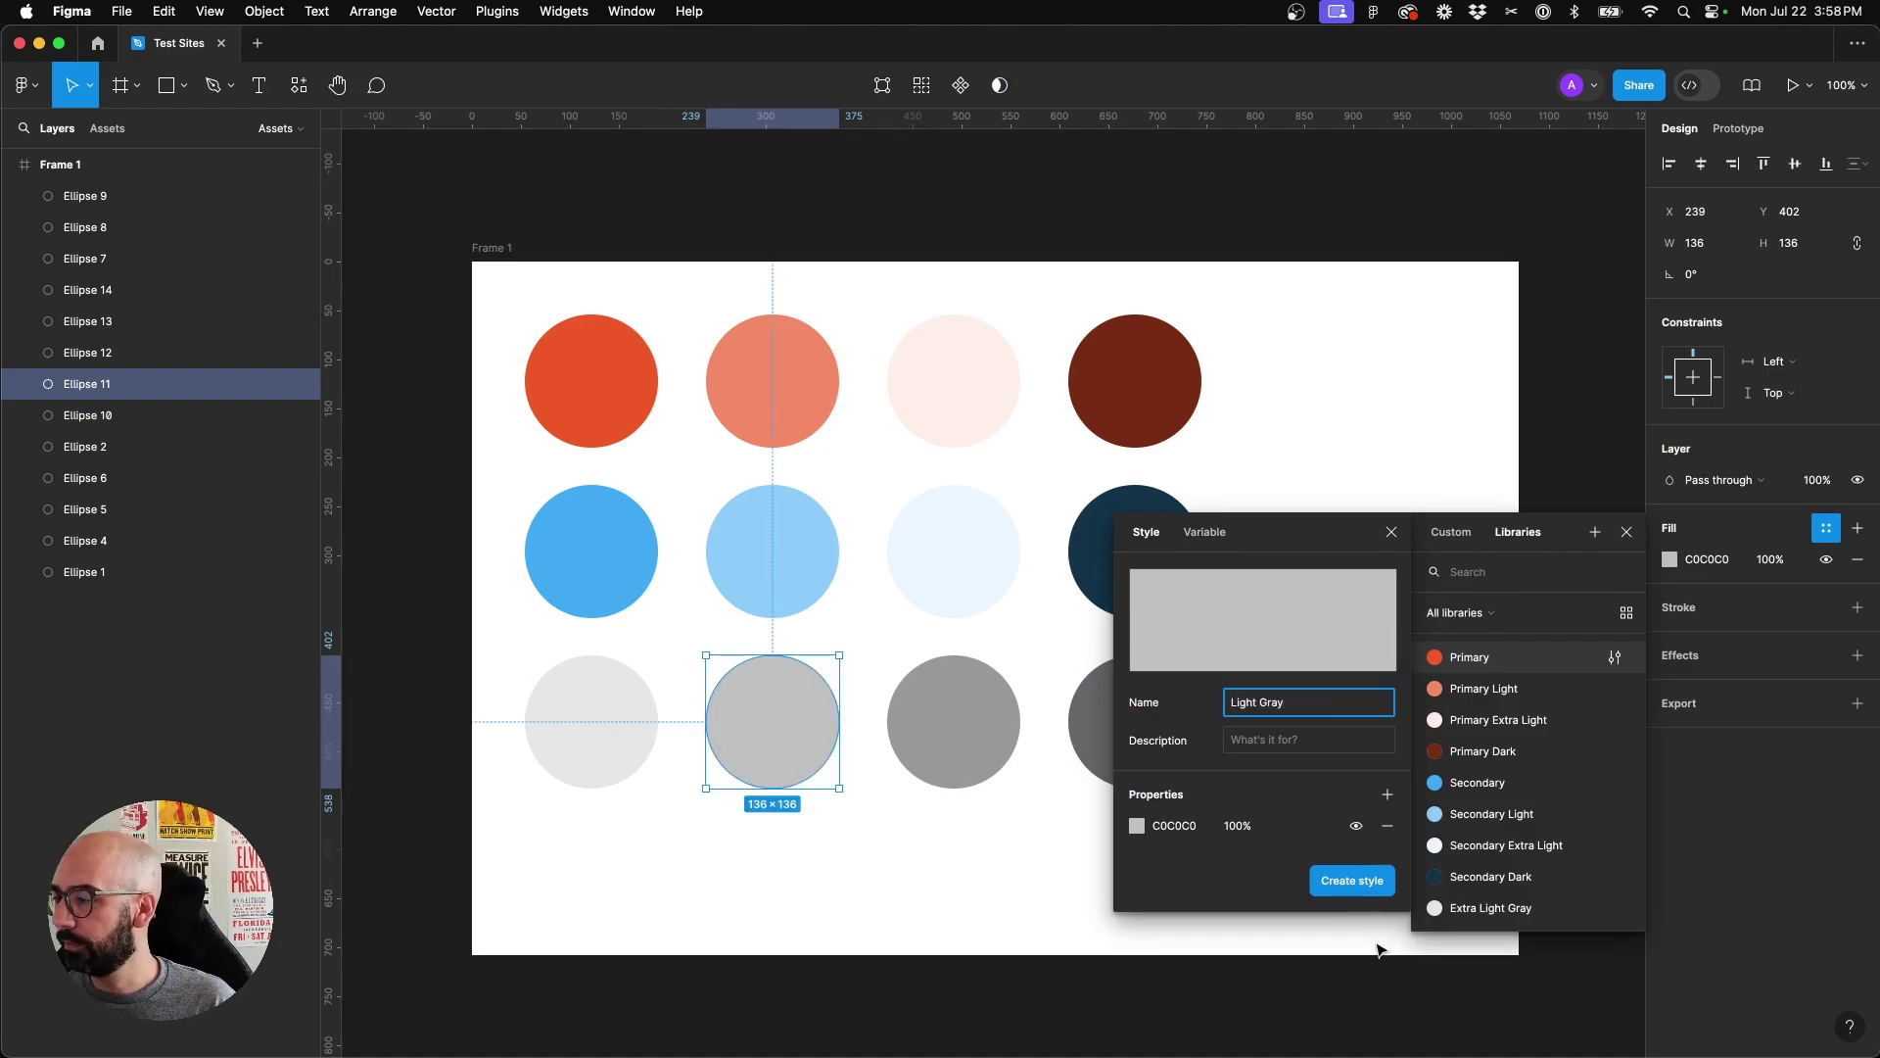
{"action": "left_click", "coordinate": [1366, 886]}
Save the 999999 and 666666 fills as the Gray and Dark Gray styles
{"action": "left_click", "coordinate": [1013, 721]}
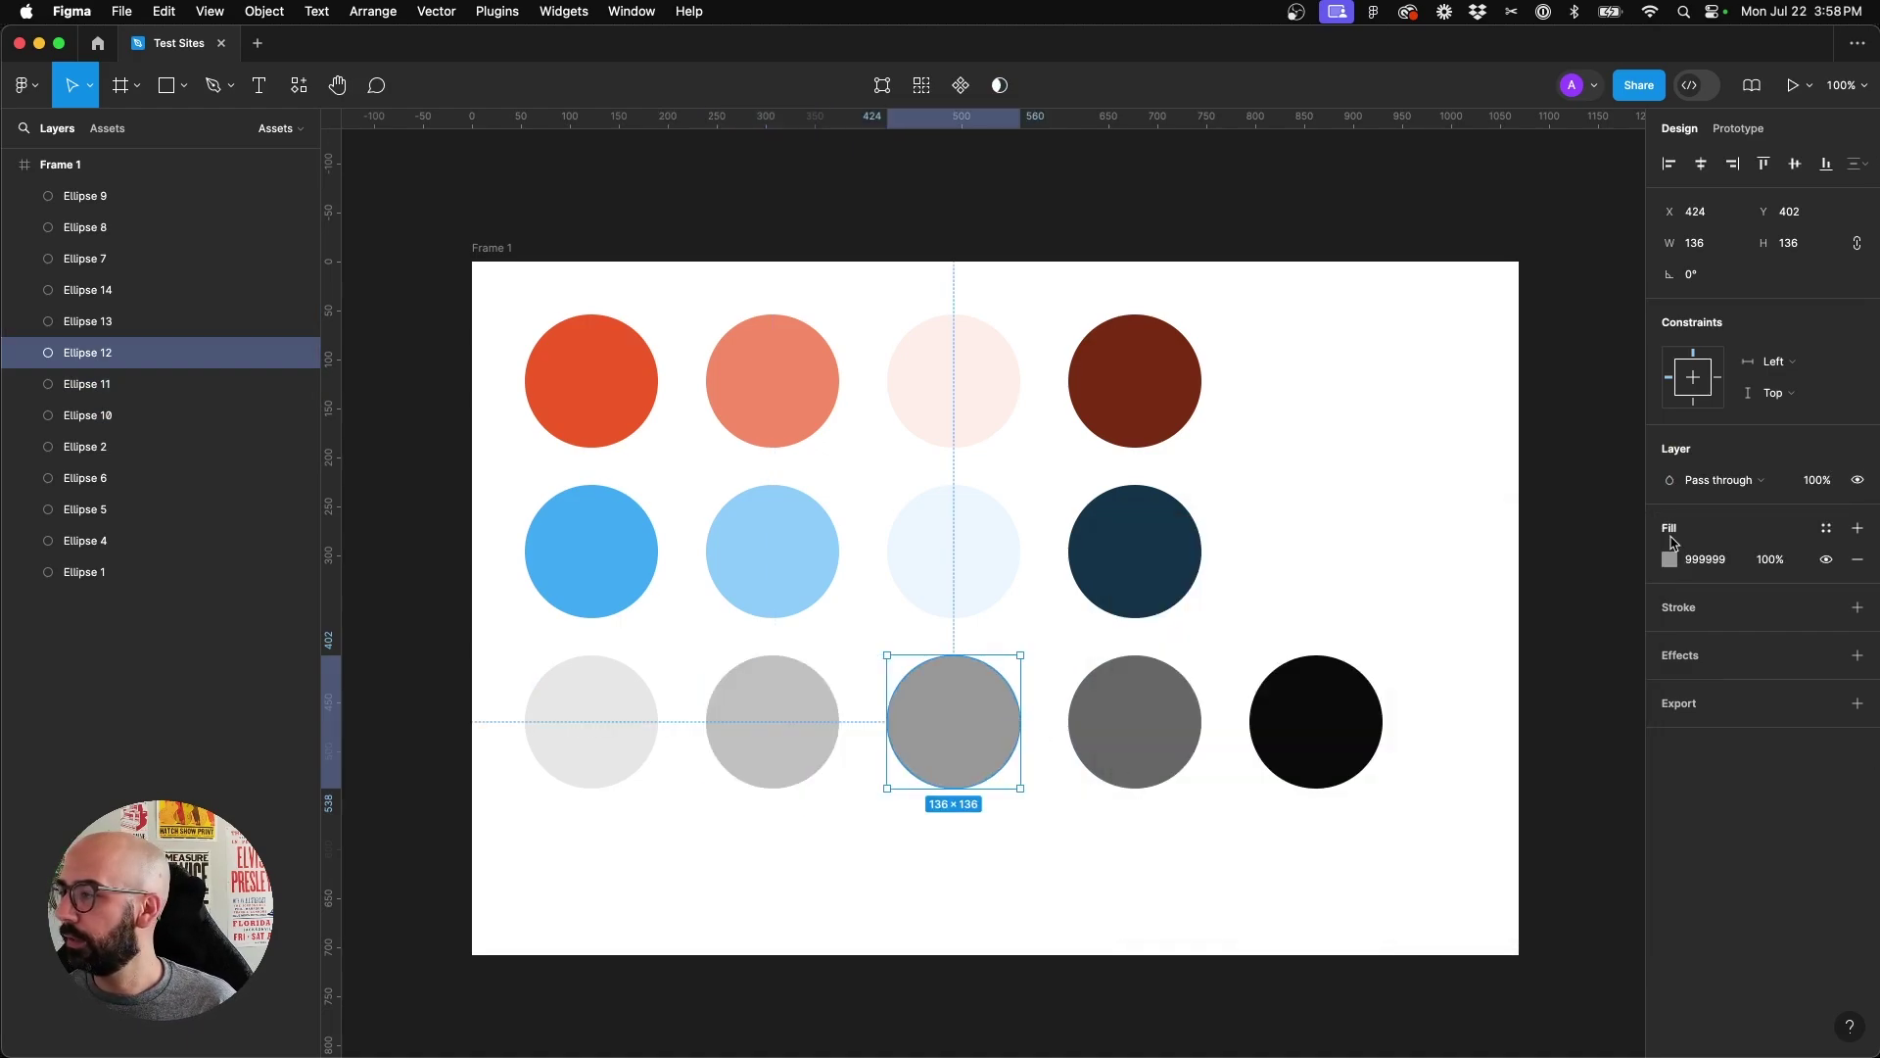
{"action": "left_click", "coordinate": [1826, 529]}
{"action": "left_click", "coordinate": [1595, 532]}
{"action": "type", "text": "G"}
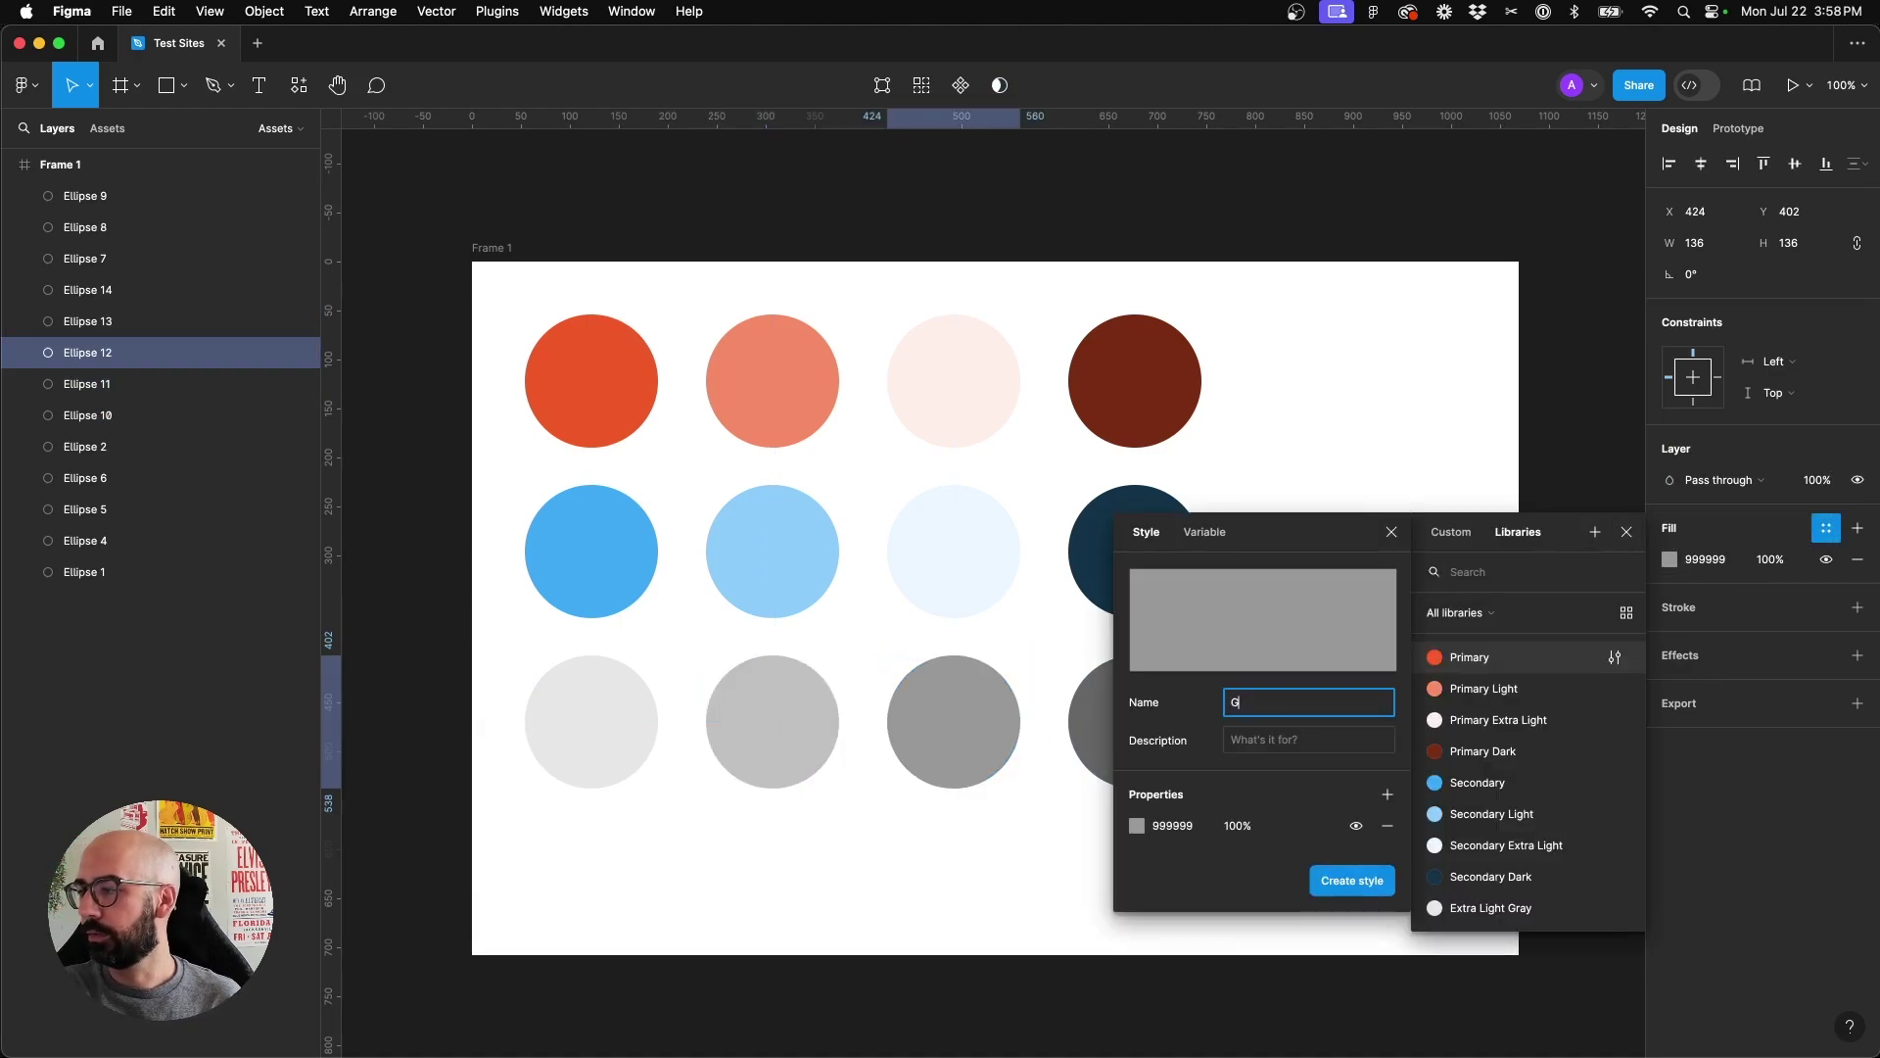
{"action": "type", "text": "ray"}
{"action": "left_click", "coordinate": [1352, 880]}
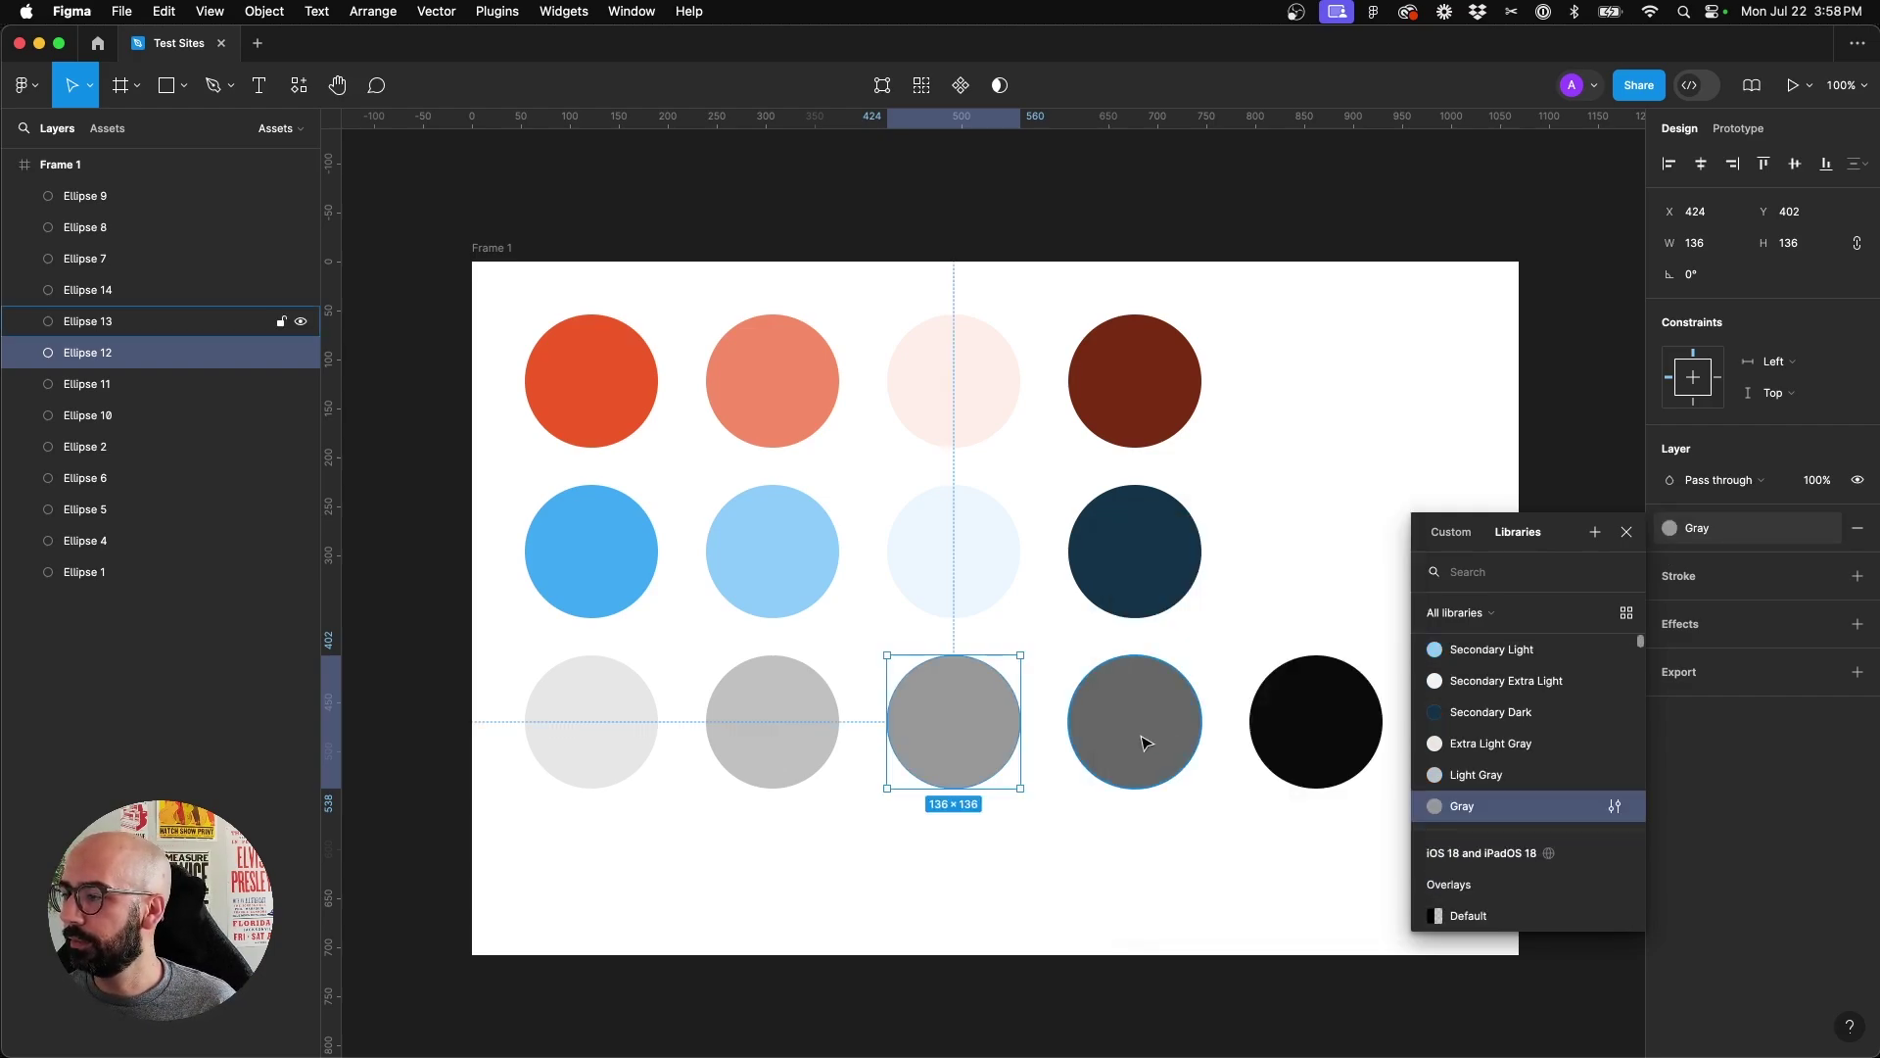
{"action": "left_click", "coordinate": [1136, 729]}
{"action": "left_click", "coordinate": [1826, 528]}
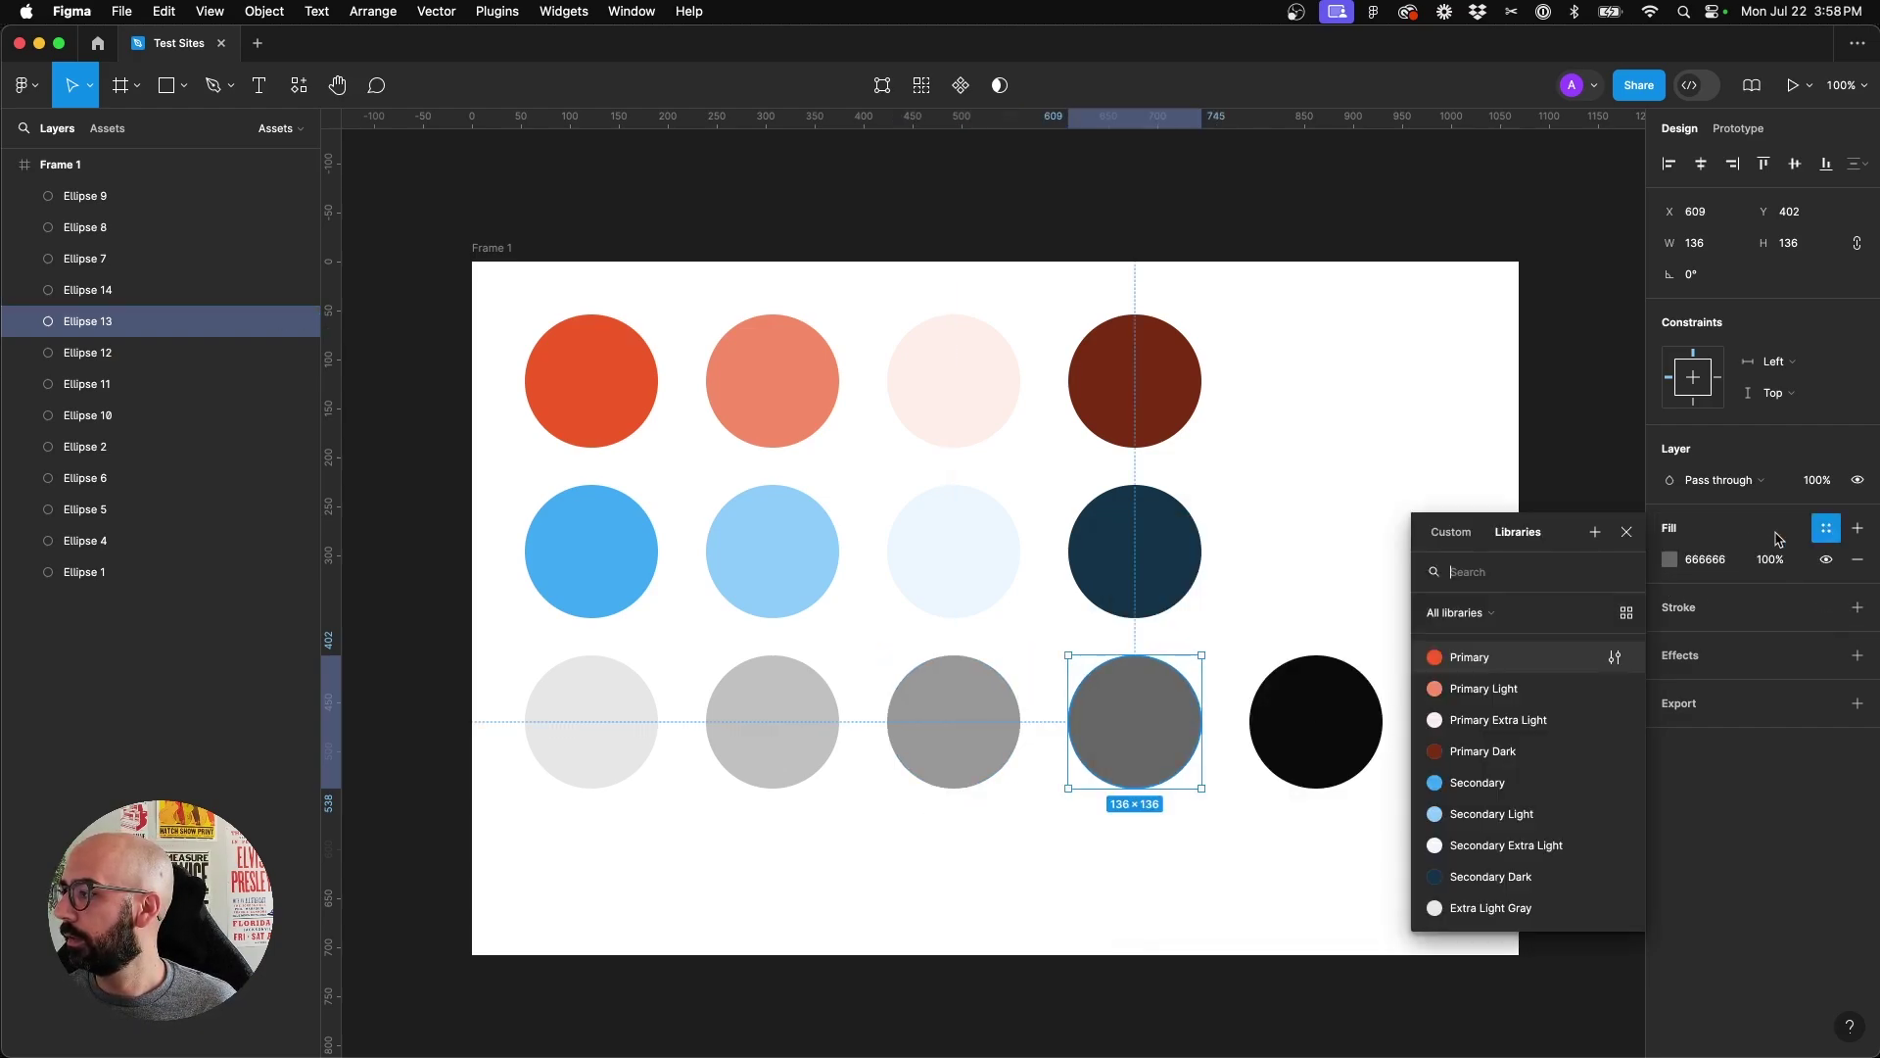
{"action": "left_click", "coordinate": [1595, 532]}
{"action": "type", "text": "Dark Gray"}
{"action": "left_click", "coordinate": [1384, 886]}
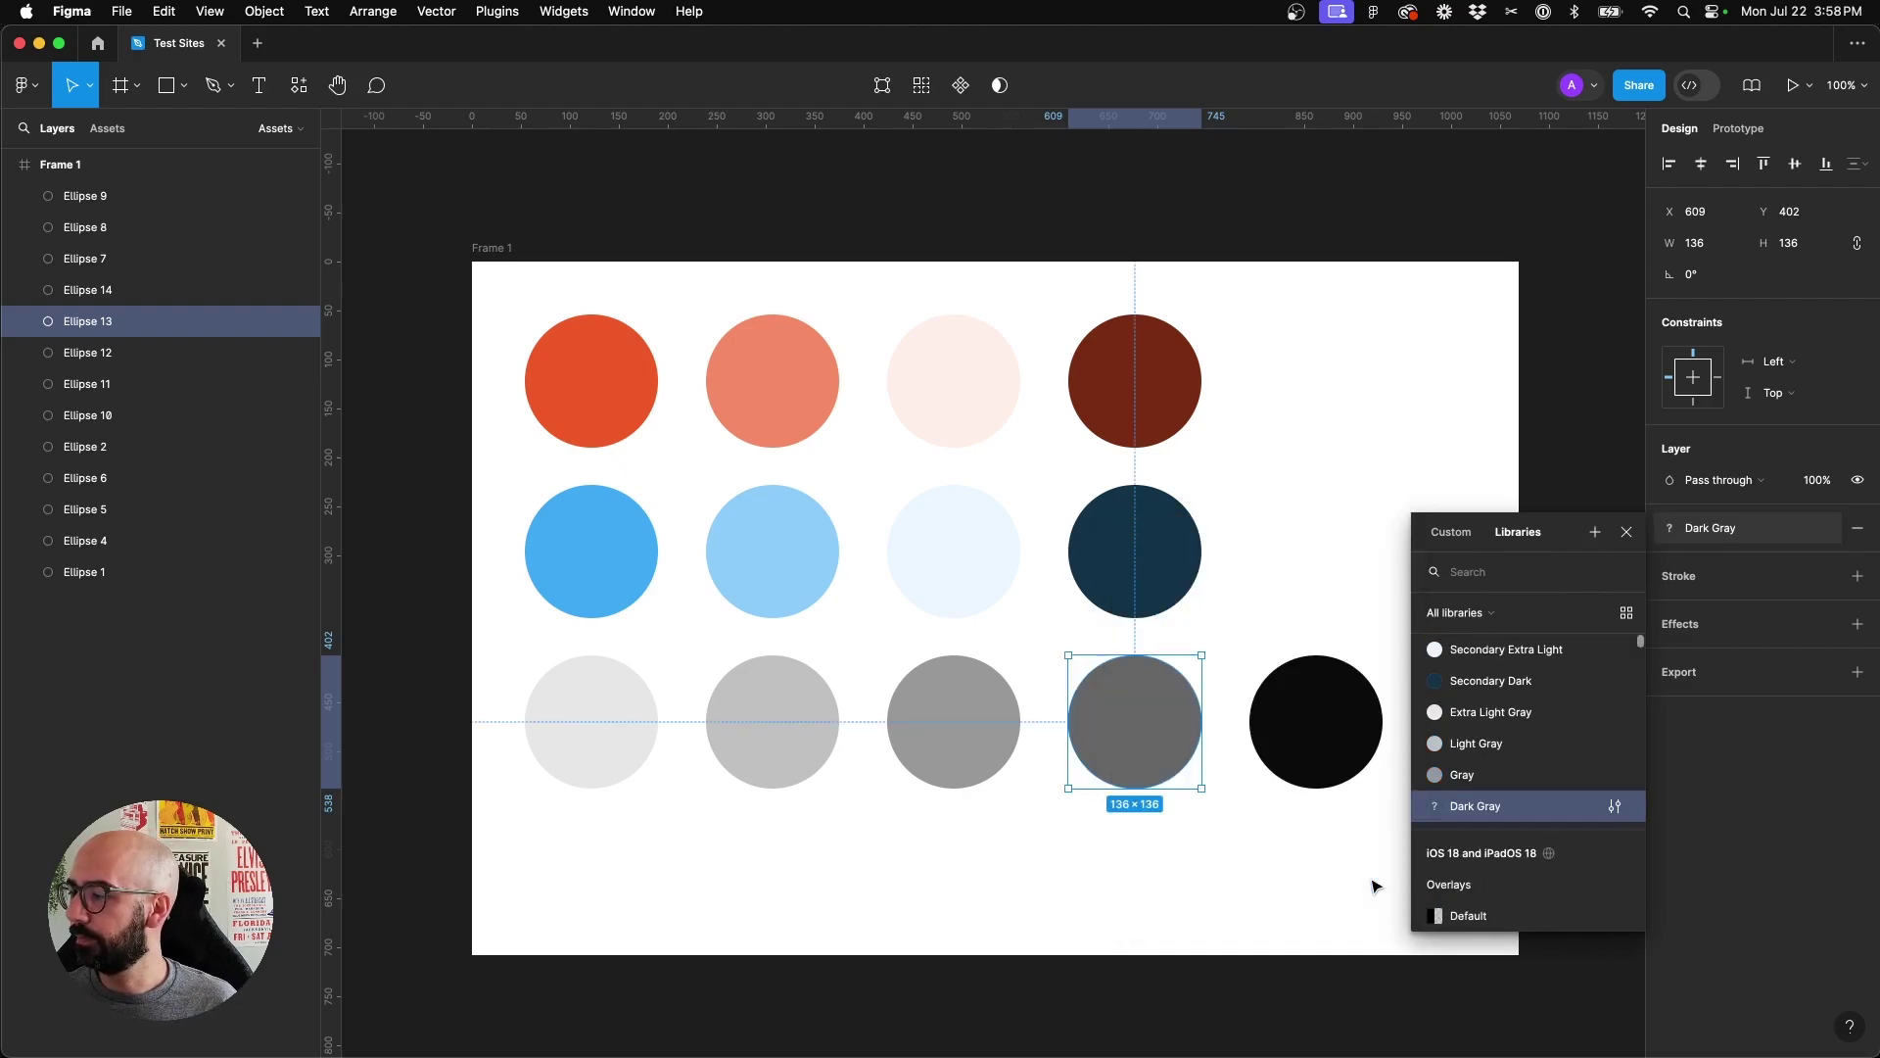
Save the black fill as Extra Dark Gray, then review all thirteen local color styles
{"action": "left_click", "coordinate": [1328, 759]}
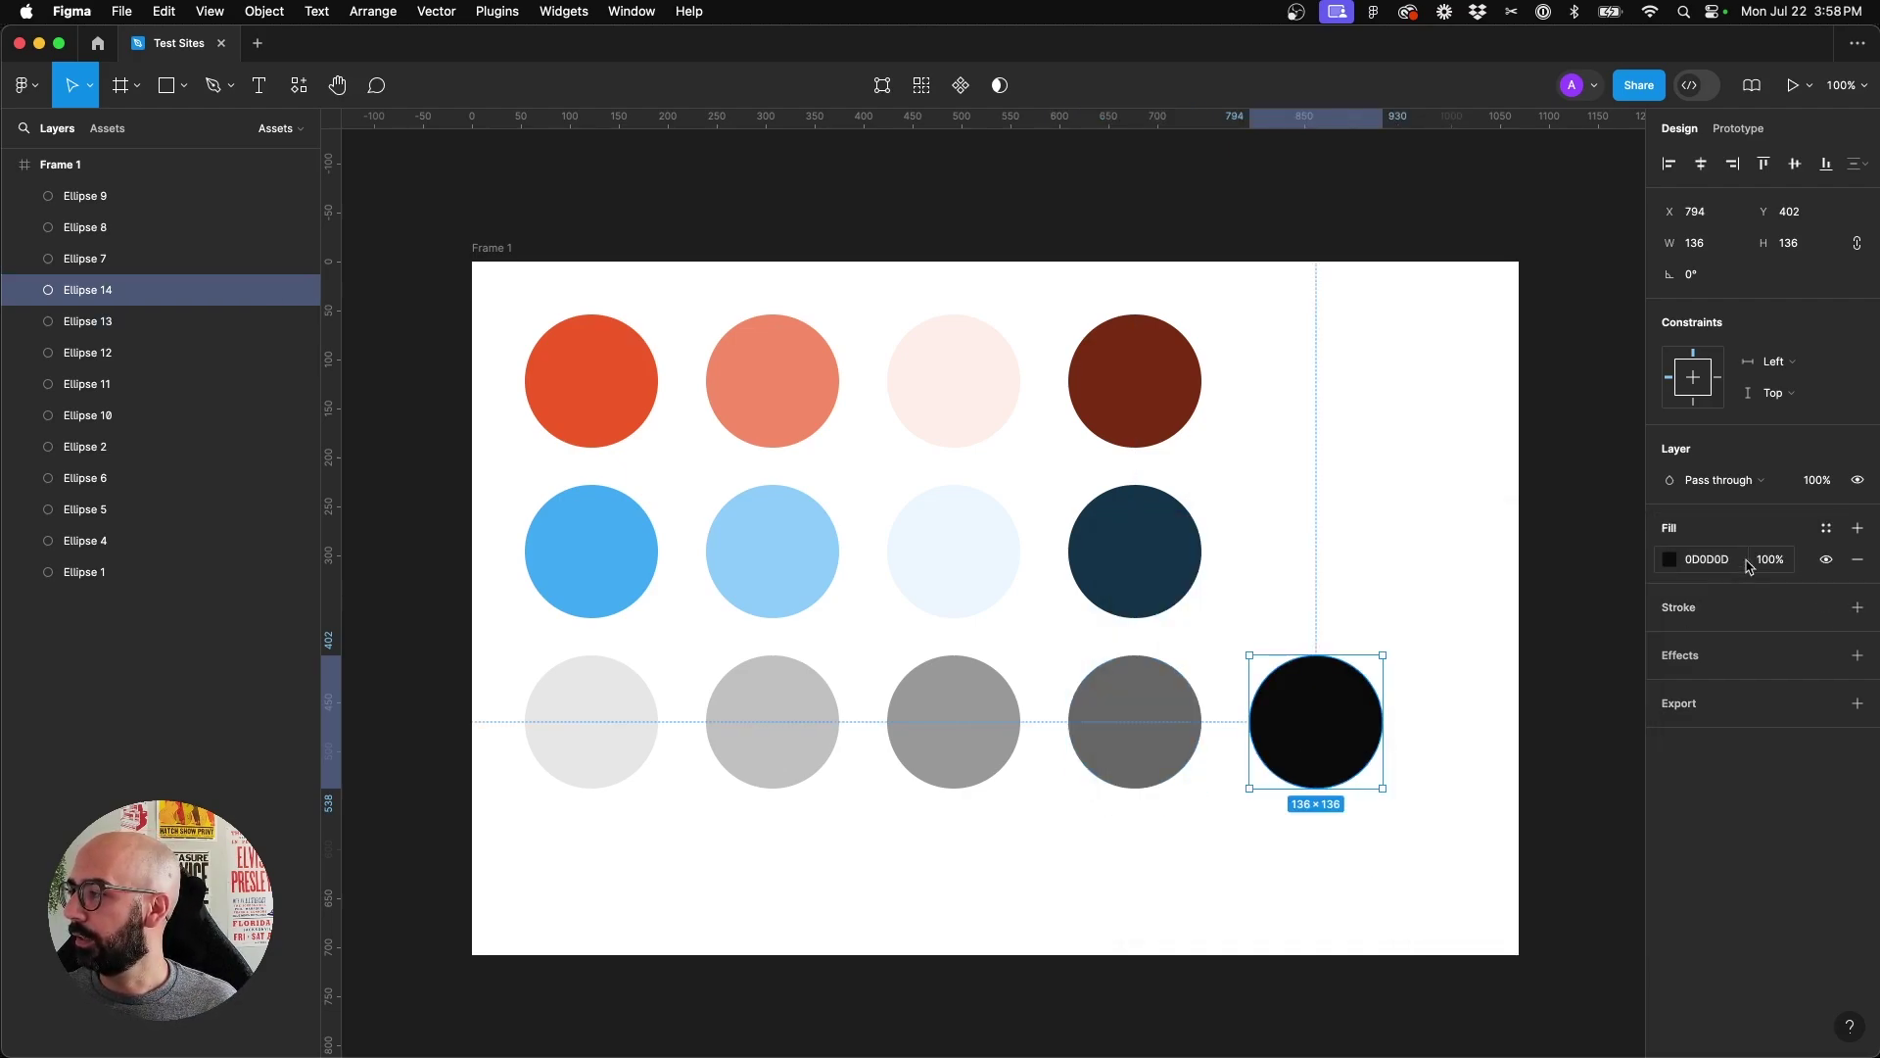
{"action": "left_click", "coordinate": [1827, 528]}
{"action": "left_click", "coordinate": [1596, 531]}
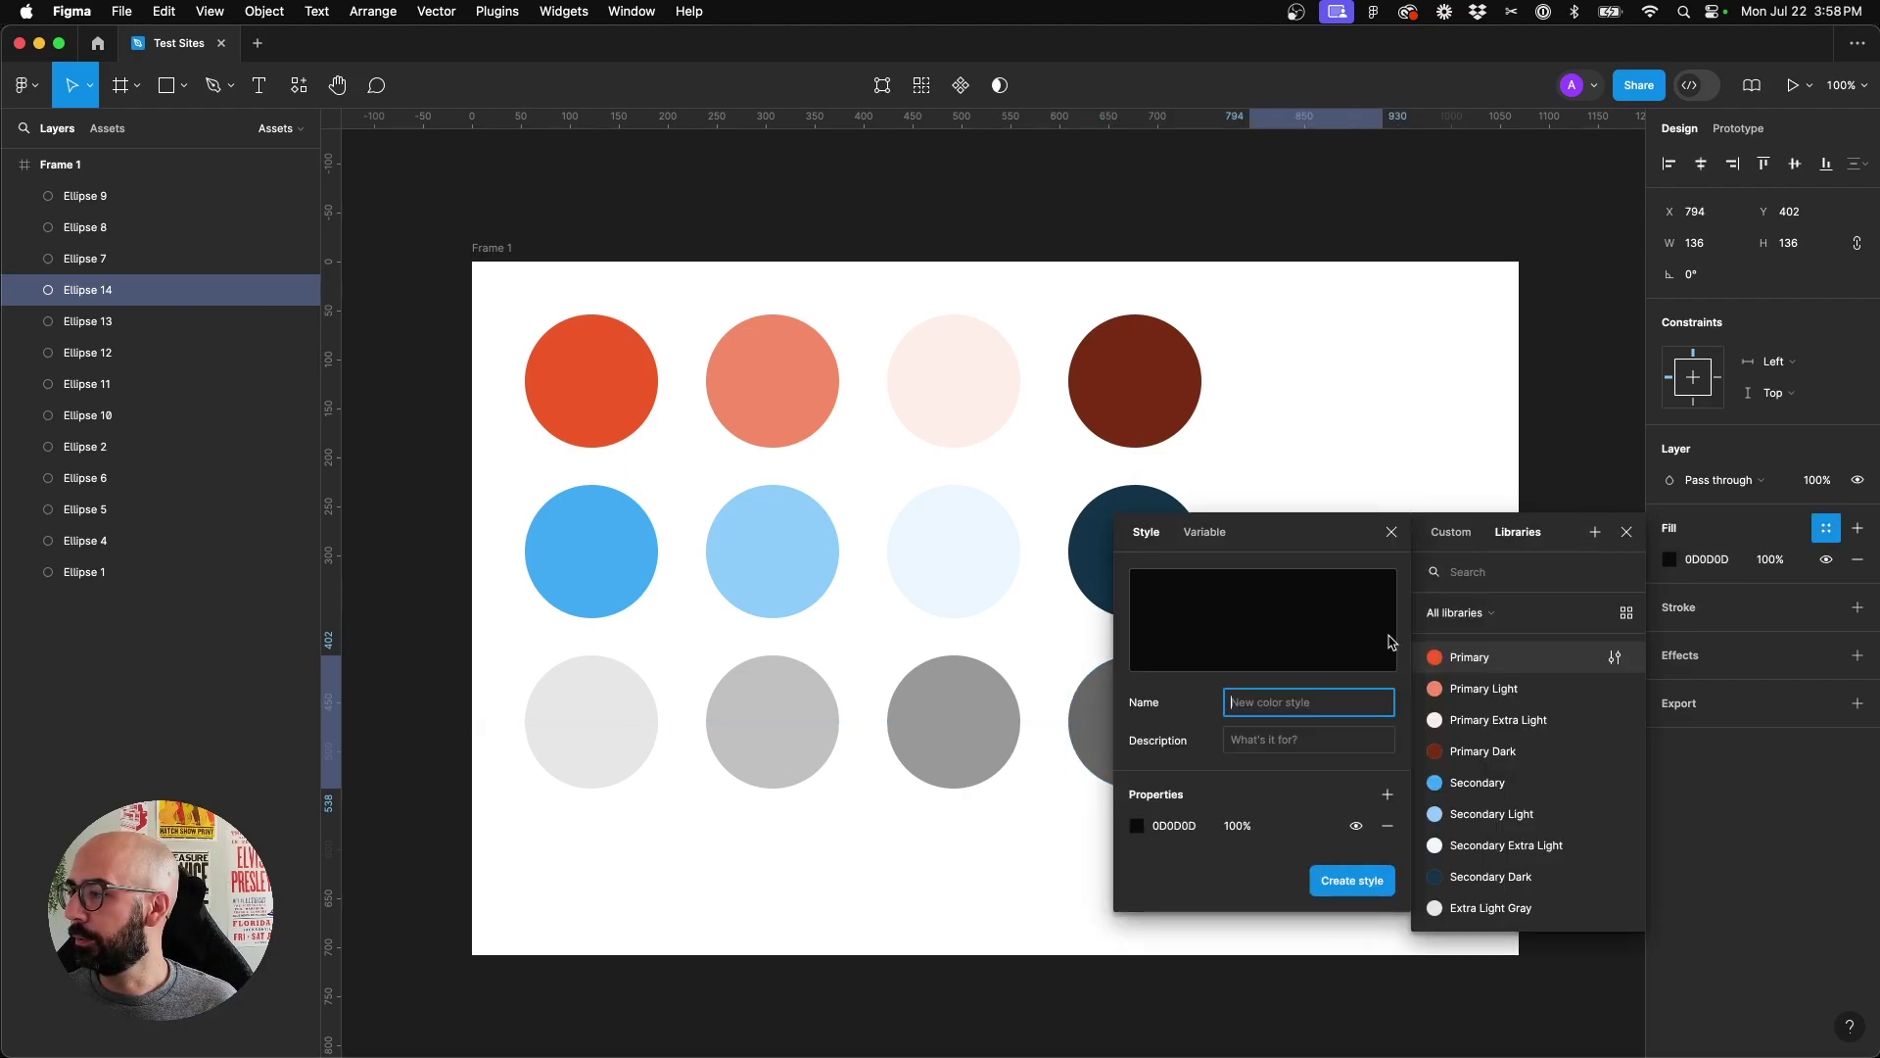
{"action": "type", "text": "Extra Dar"}
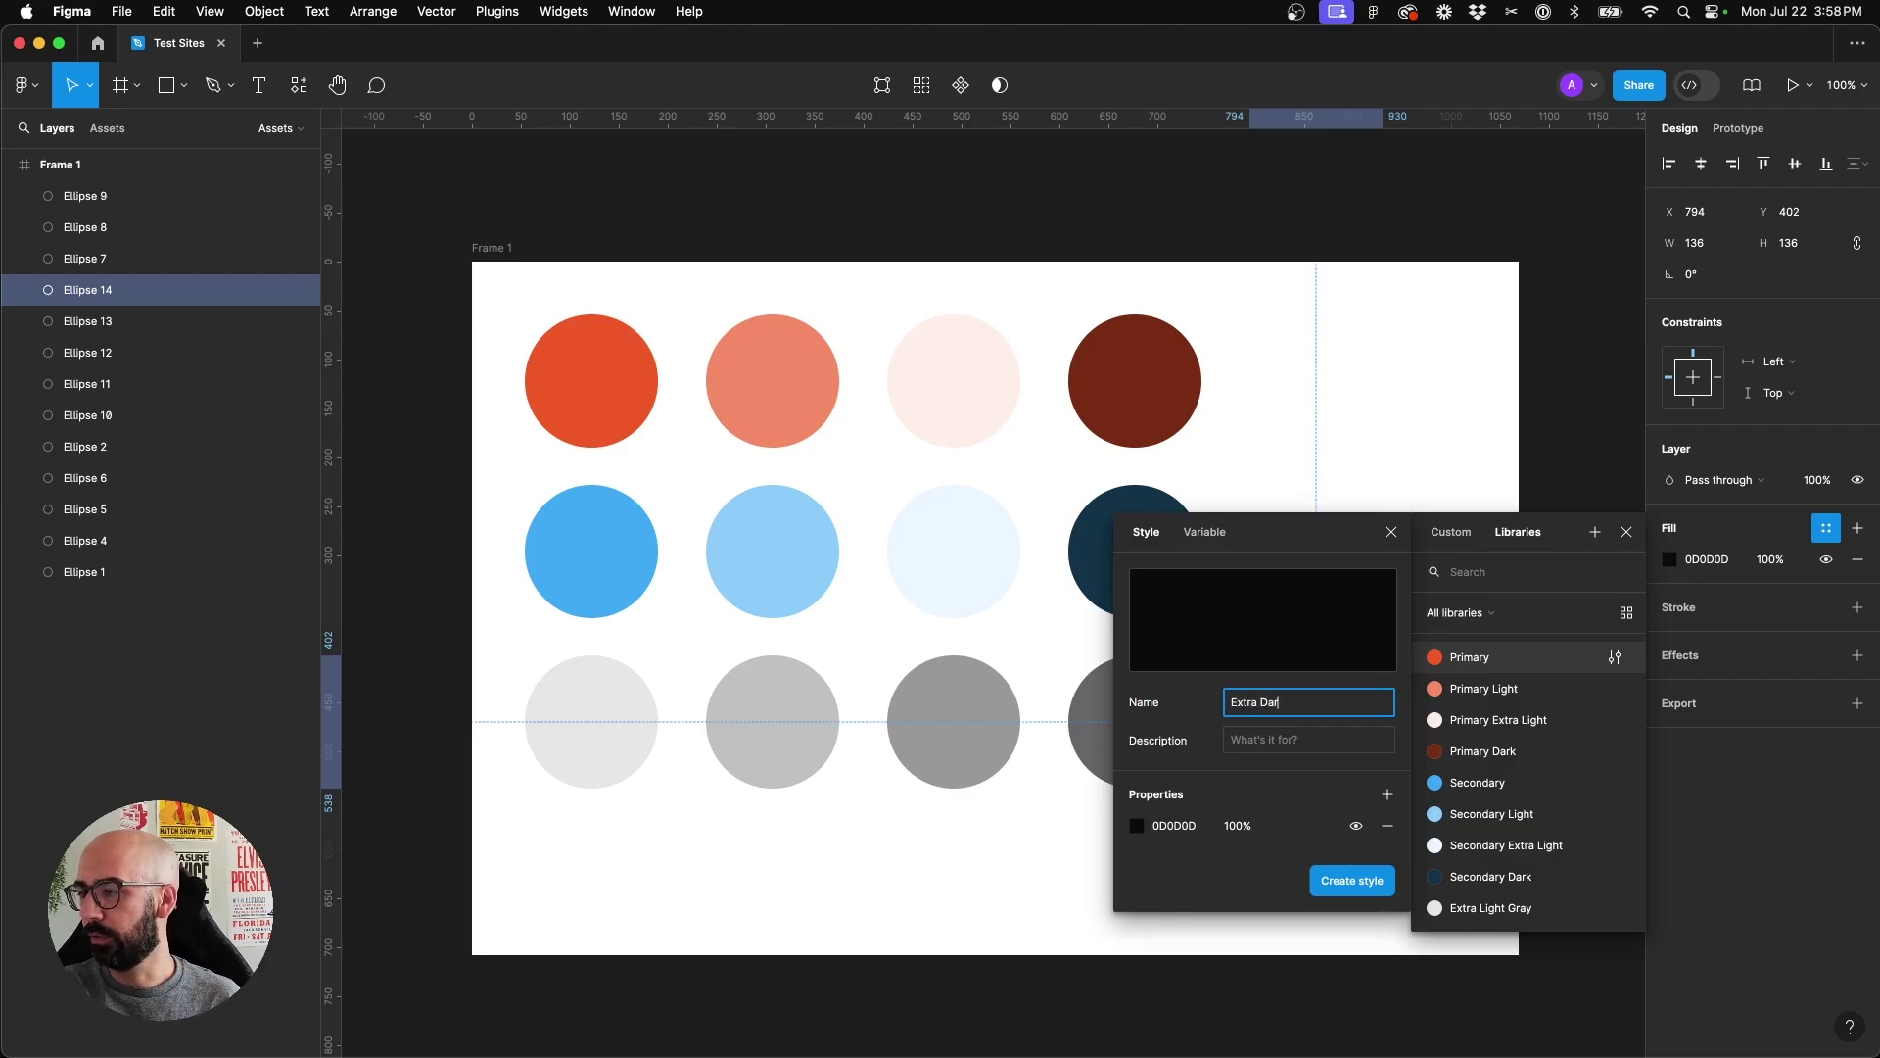
{"action": "type", "text": "k Gray"}
{"action": "left_click", "coordinate": [1357, 878]}
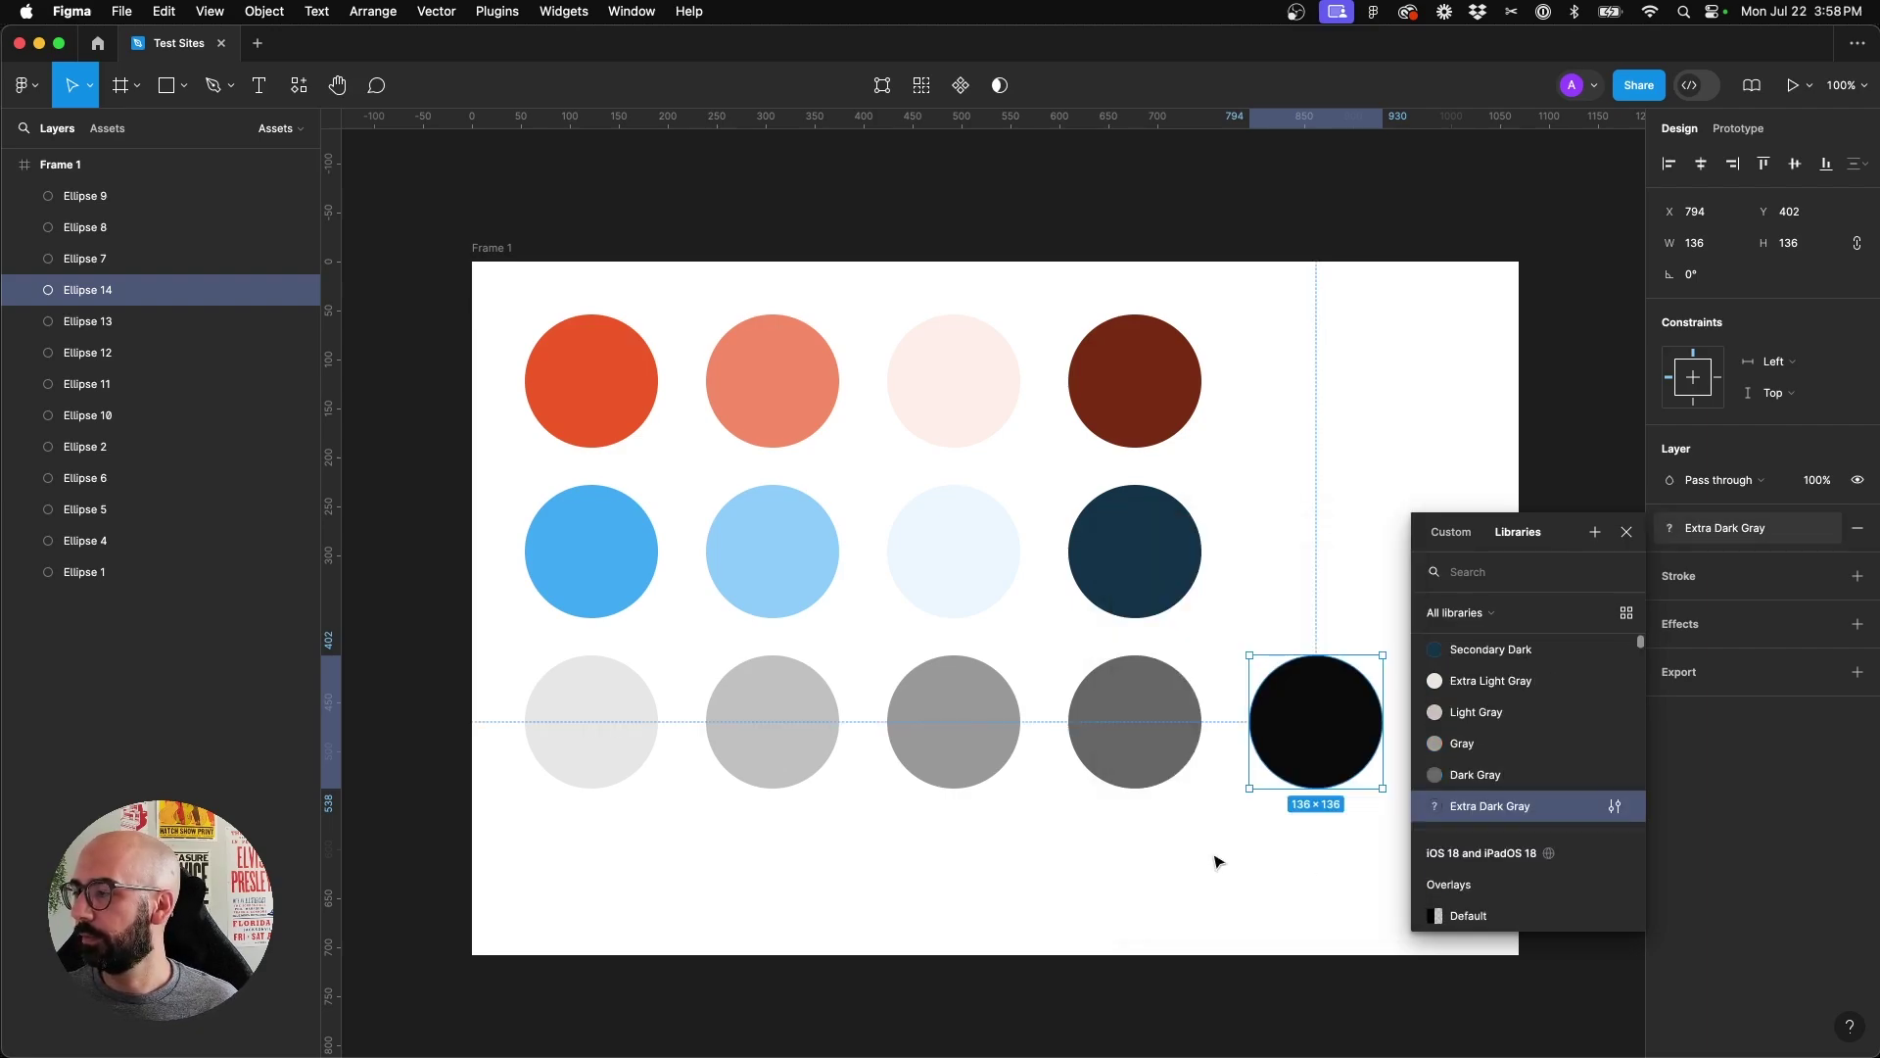
{"action": "left_click", "coordinate": [1134, 869]}
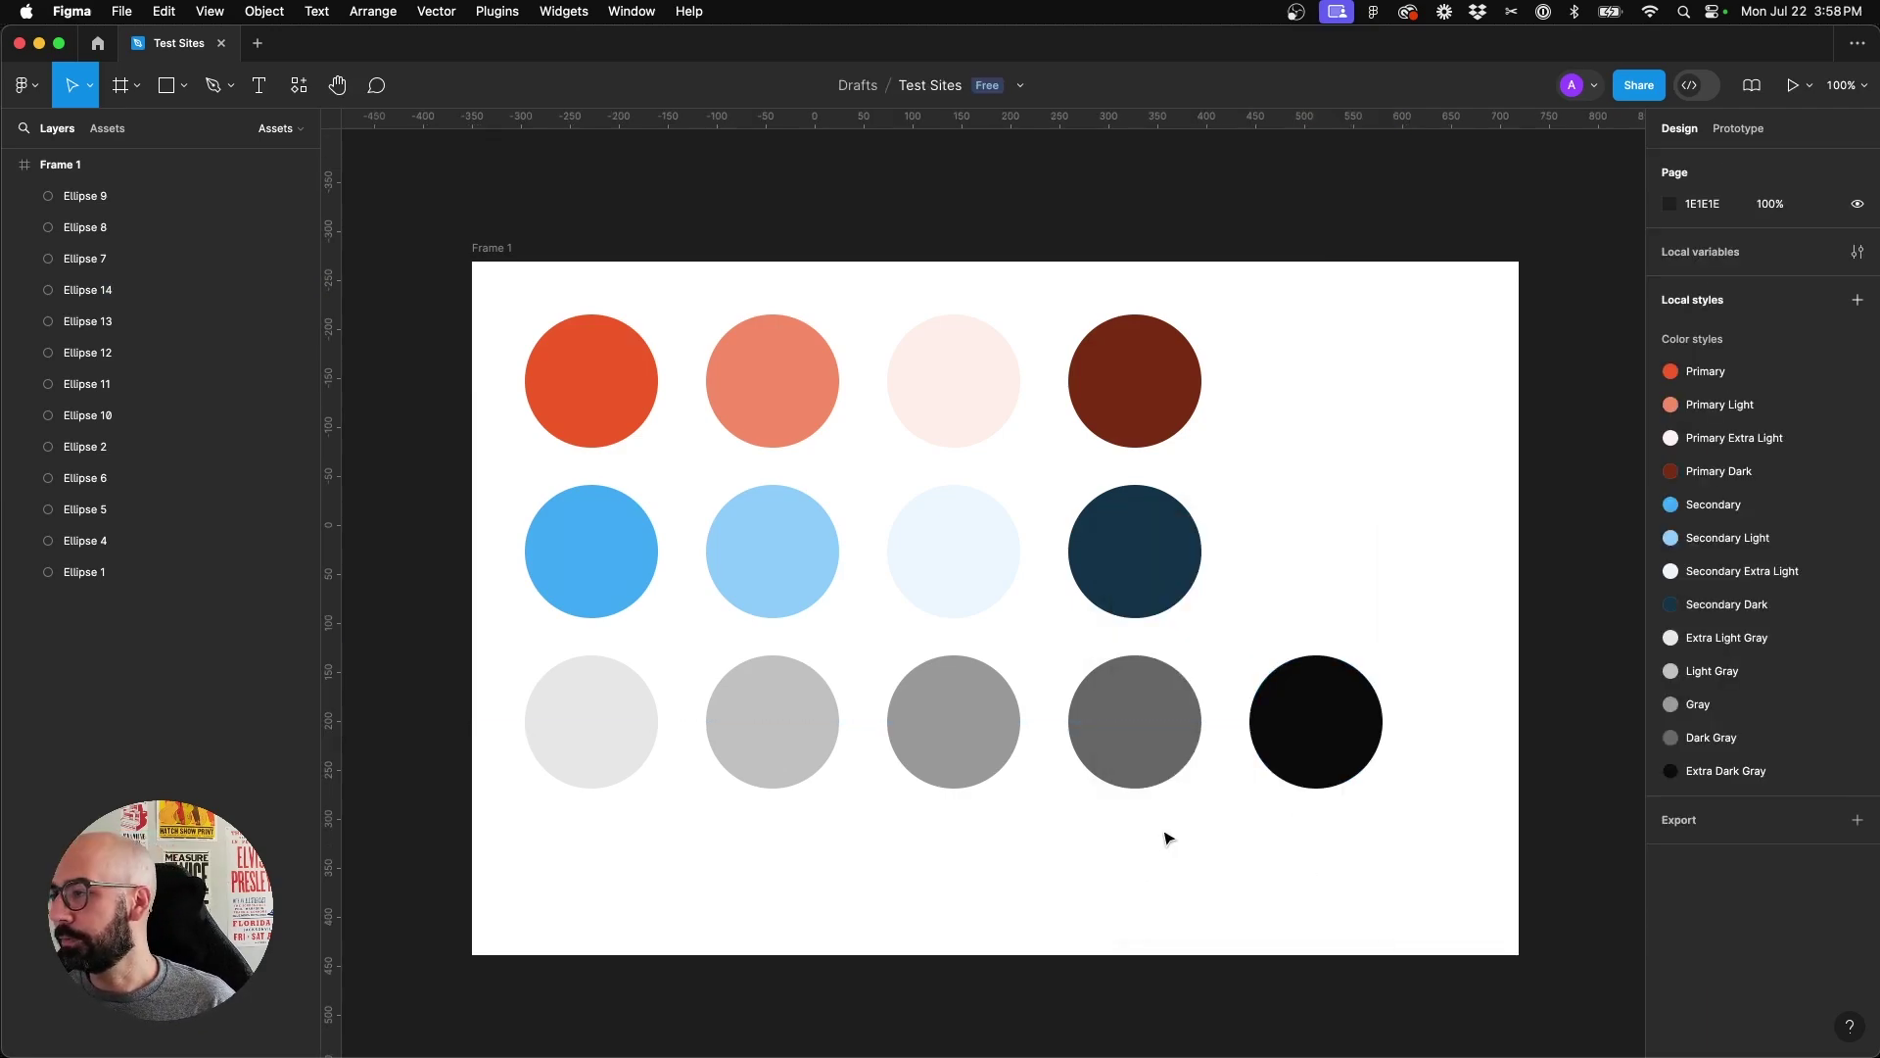
{"action": "scroll", "coordinate": [1166, 837], "scroll_direction": "right", "scroll_amount": 2}
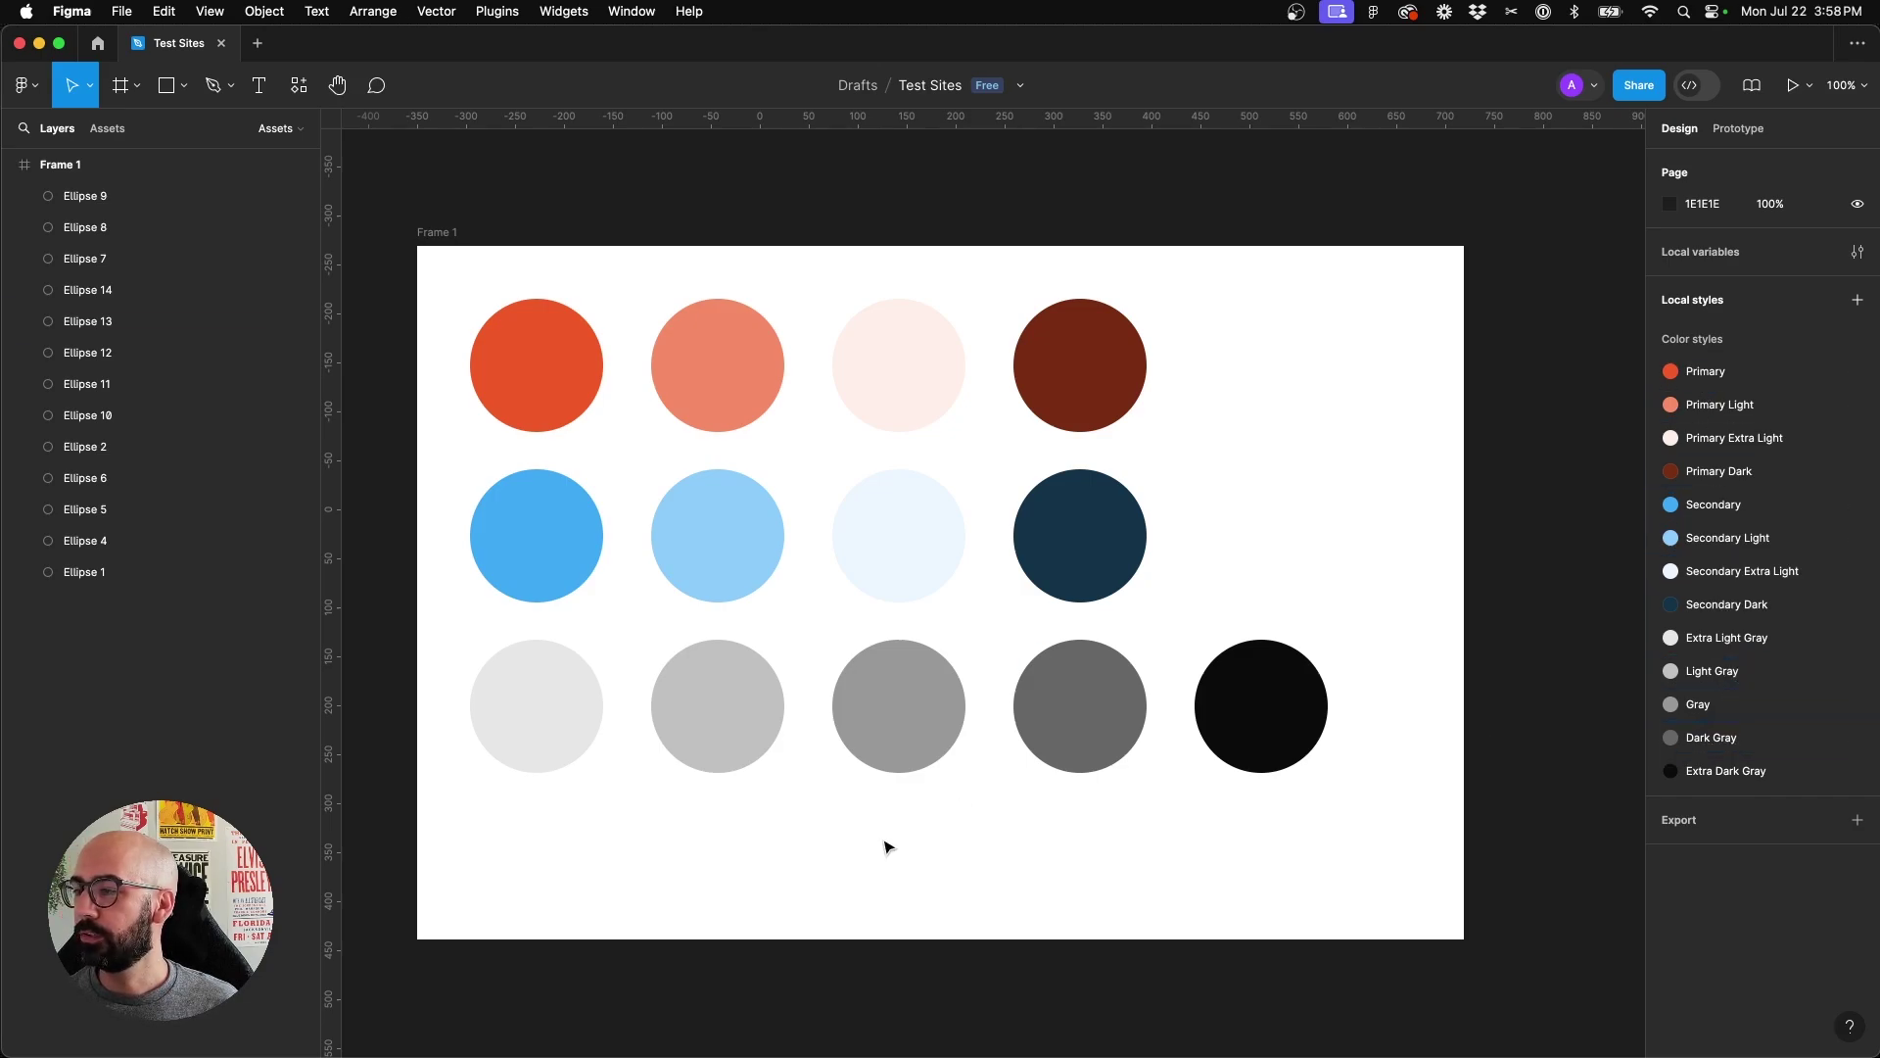
{"action": "scroll", "coordinate": [859, 842], "scroll_direction": "up", "scroll_amount": 1}
{"action": "scroll", "coordinate": [859, 842], "scroll_direction": "left", "scroll_amount": 1}
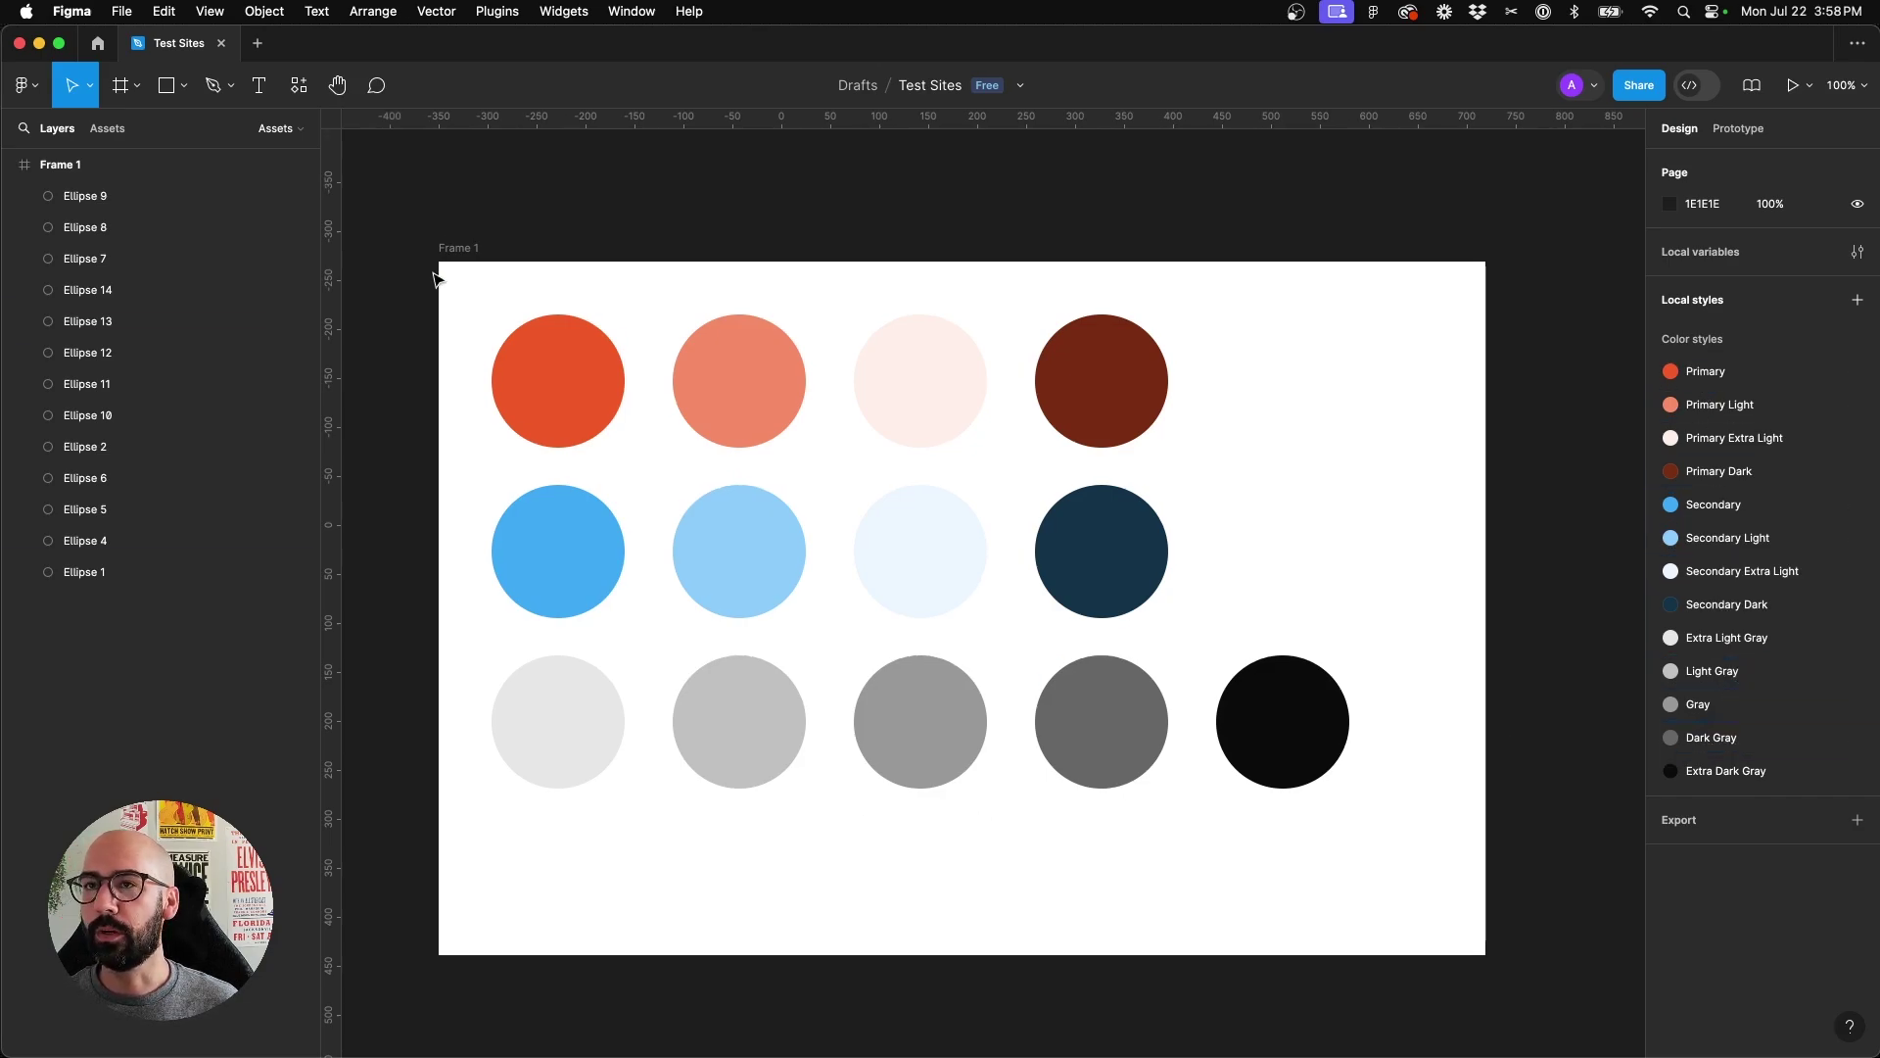
{"action": "left_click", "coordinate": [300, 131]}
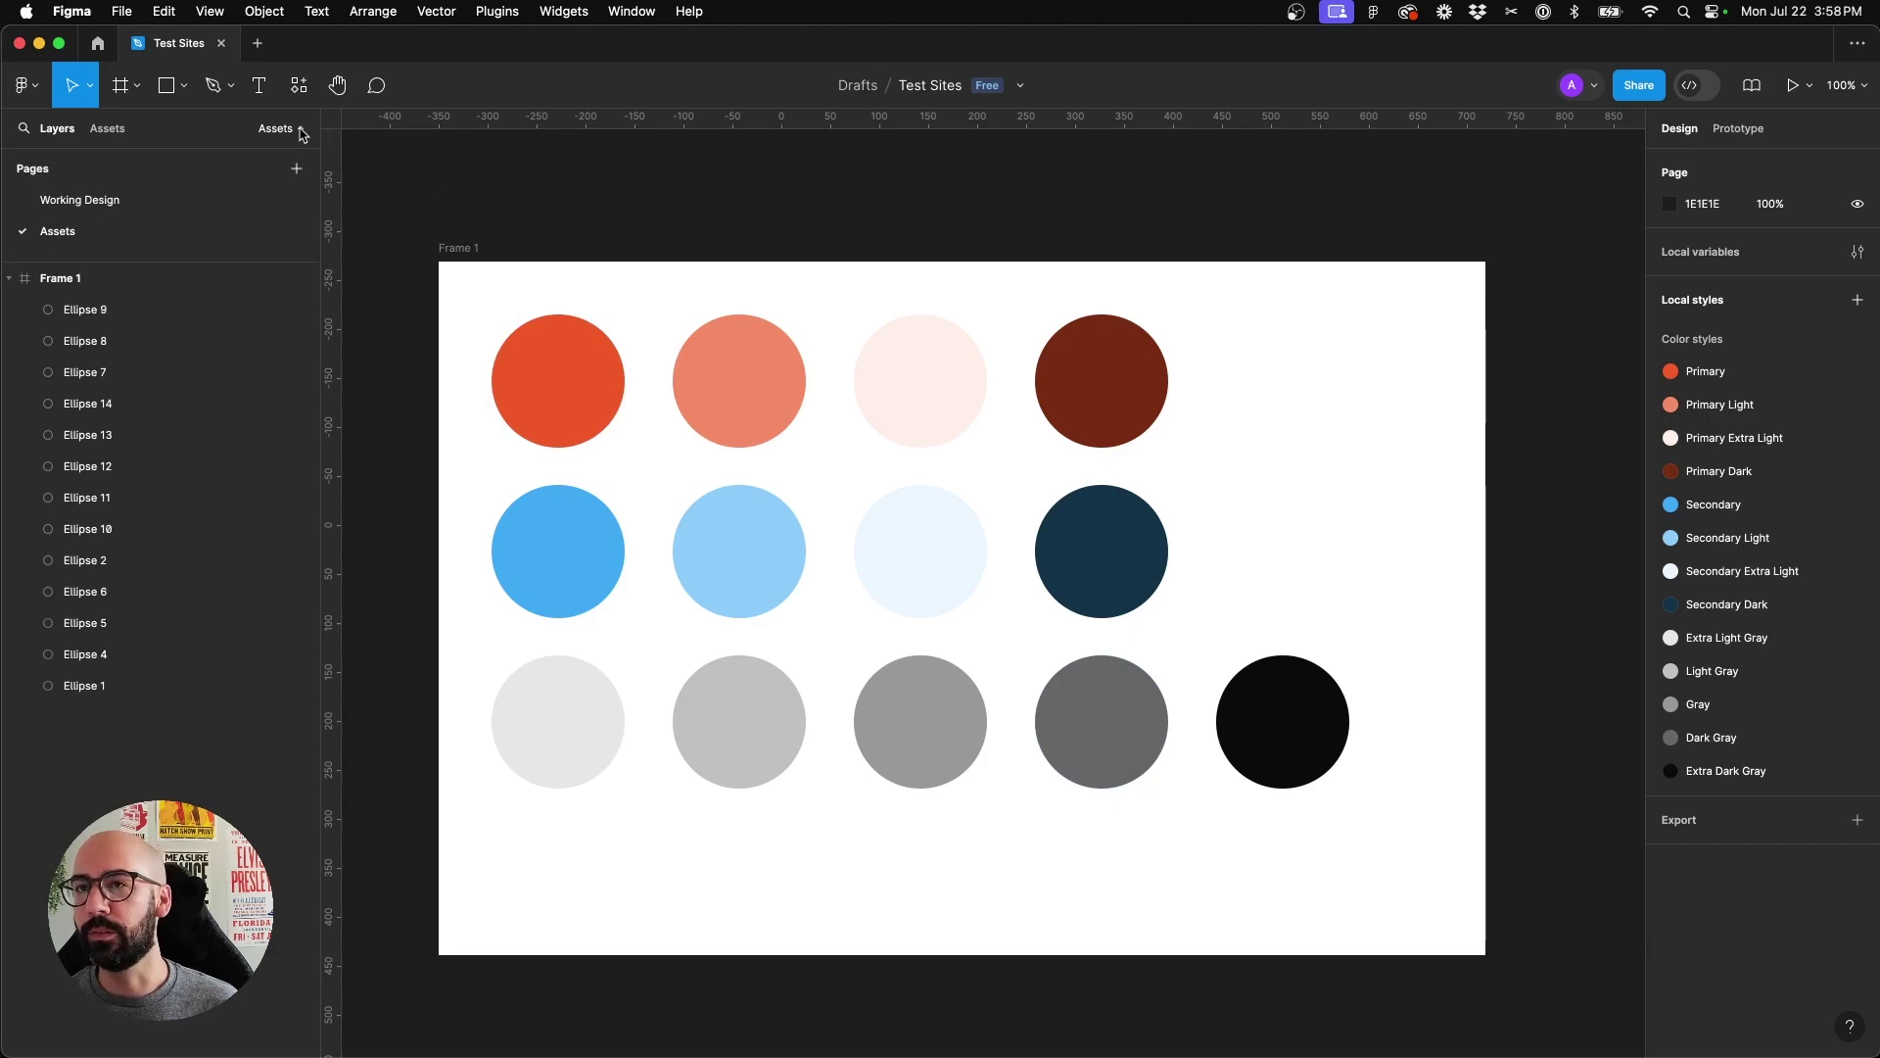
Create a tall new frame, Frame 11, on the Working Design page
{"action": "left_click", "coordinate": [78, 202]}
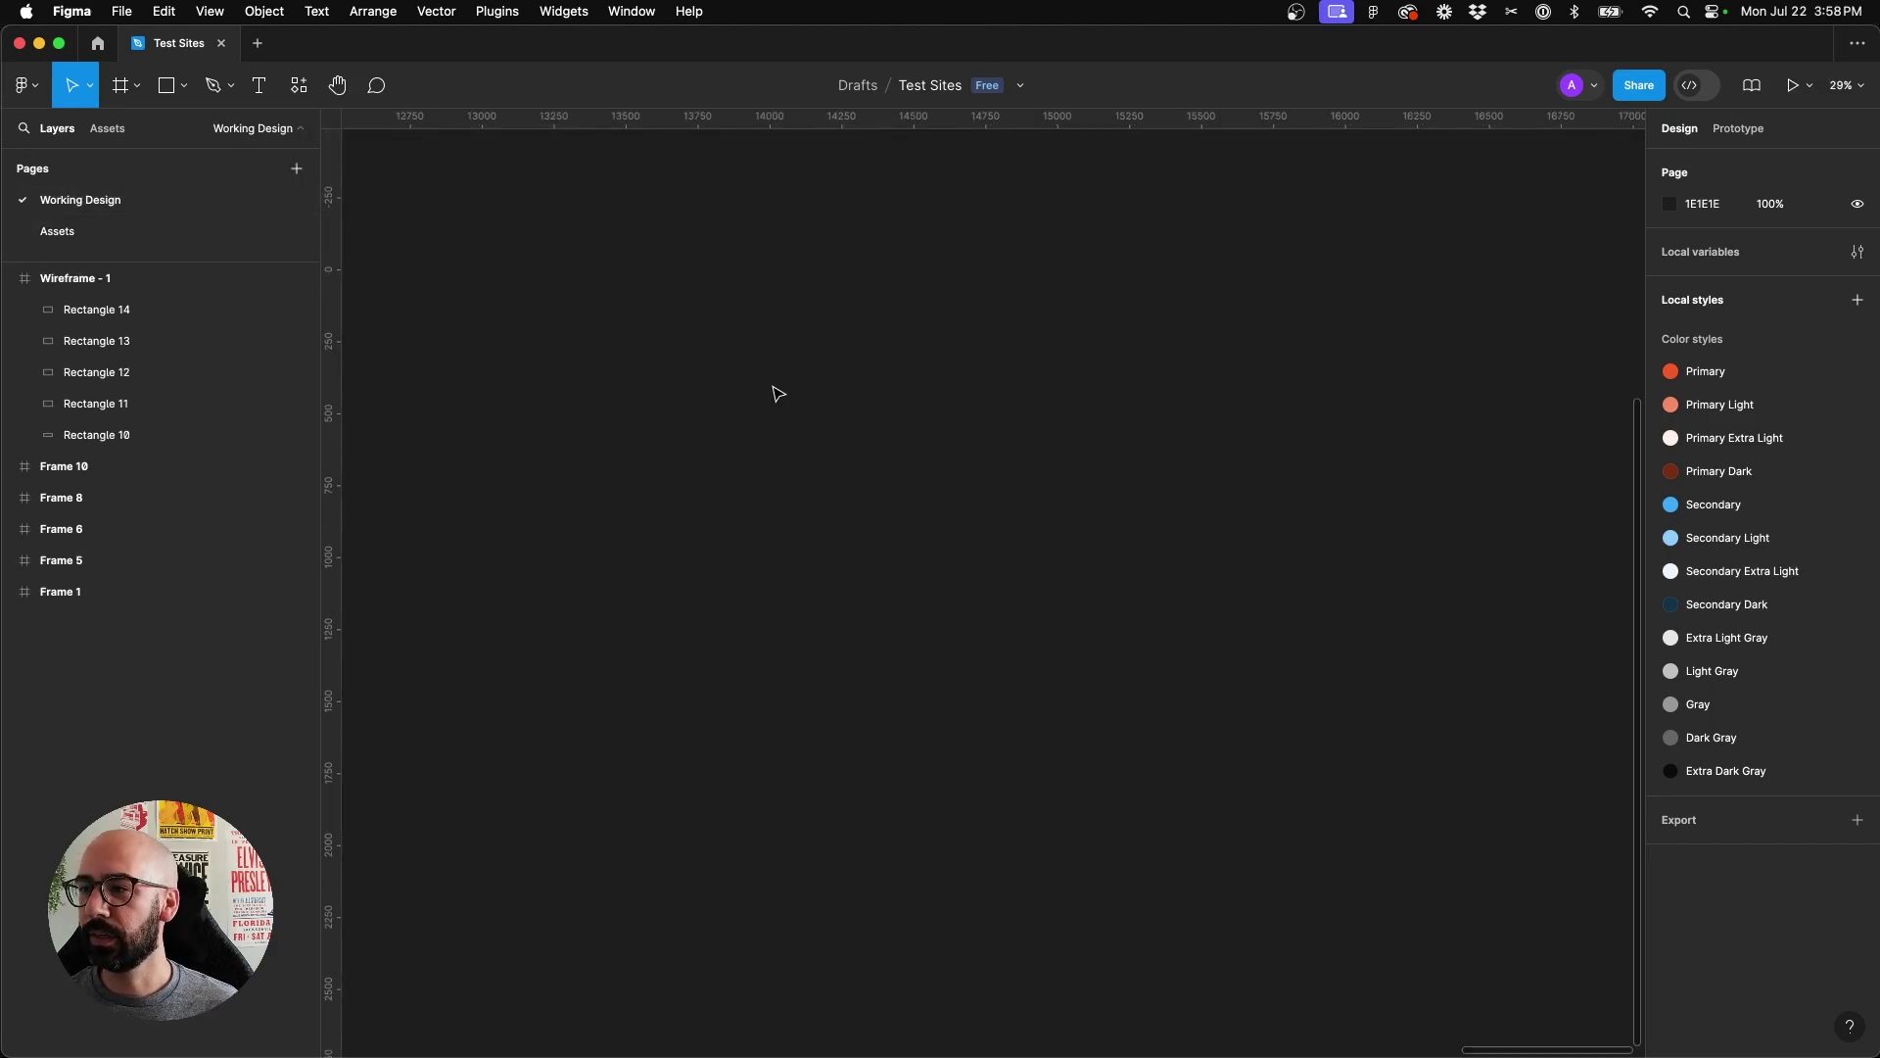
{"action": "key", "text": "f"}
{"action": "left_click_drag", "start_coordinate": [716, 360], "coordinate": [990, 903]}
{"action": "scroll", "coordinate": [761, 396], "scroll_direction": "up", "scroll_amount": 3}
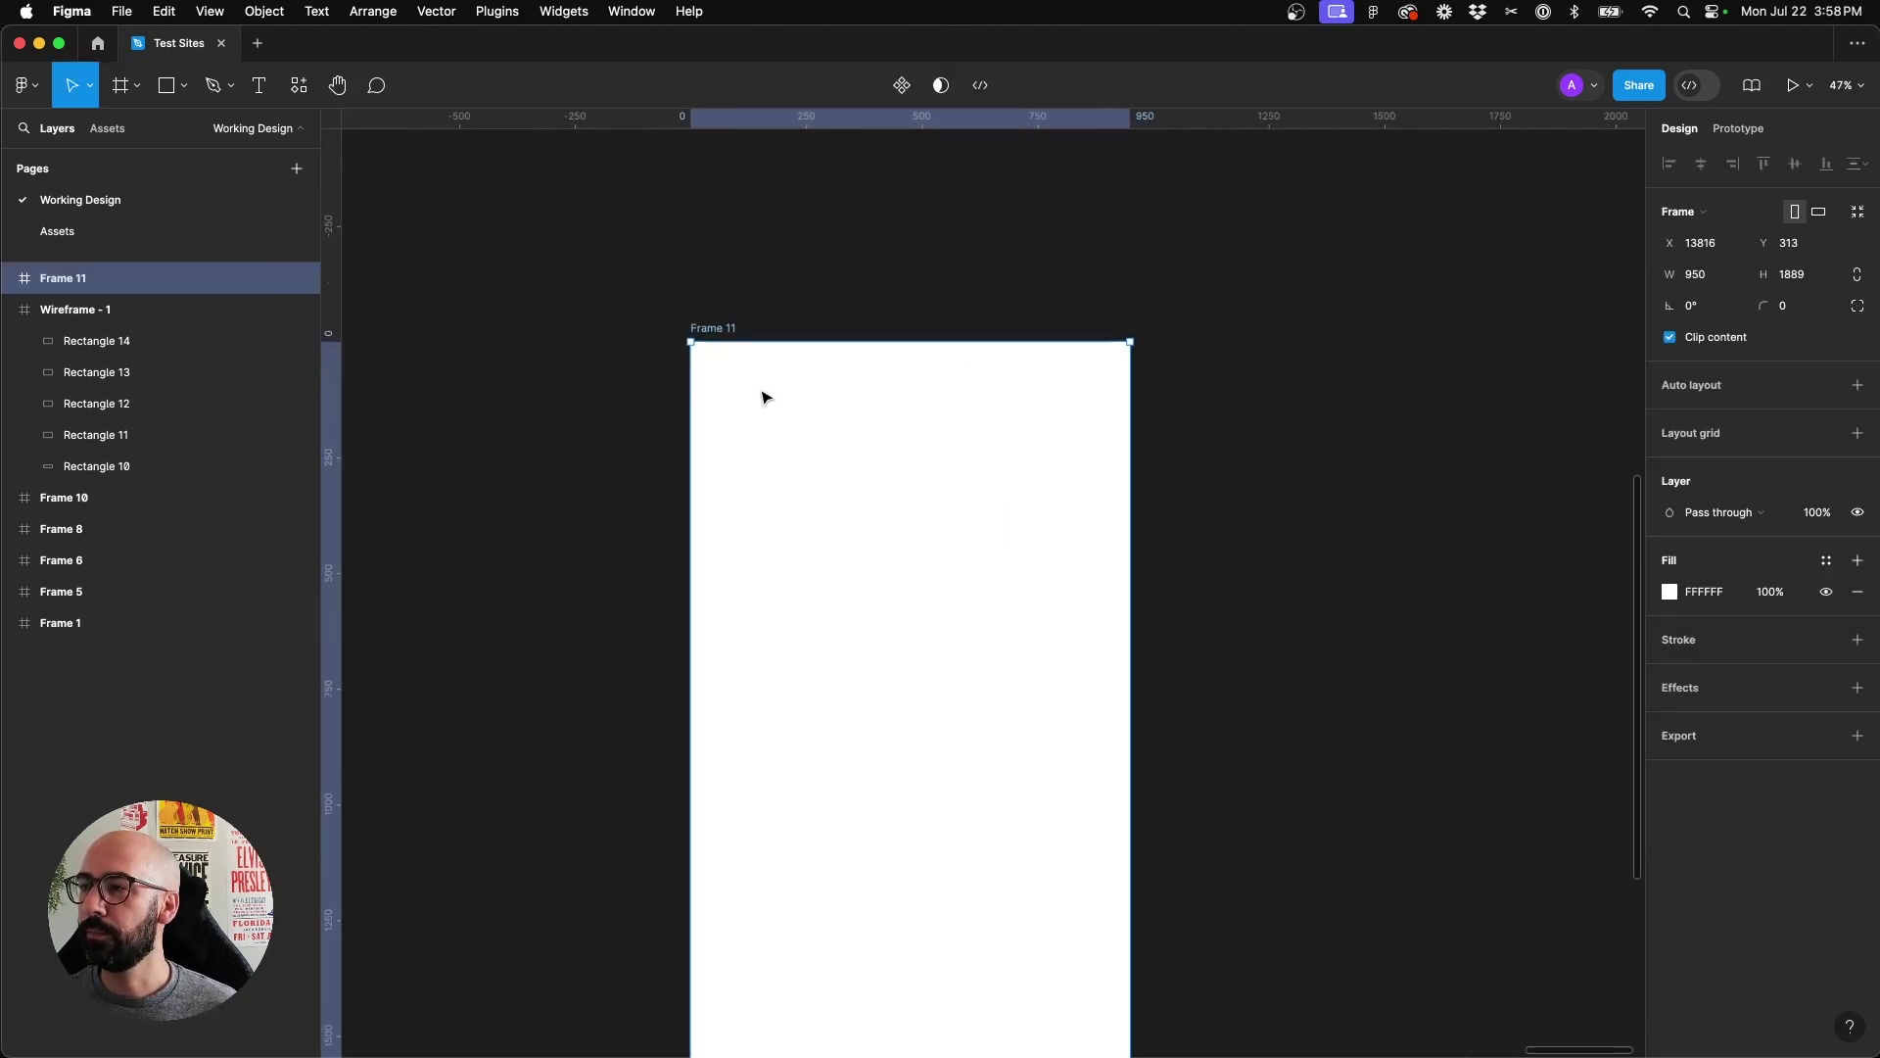
{"action": "scroll", "coordinate": [761, 396], "scroll_direction": "up", "scroll_amount": 3}
{"action": "scroll", "coordinate": [762, 396], "scroll_direction": "up", "scroll_amount": 3}
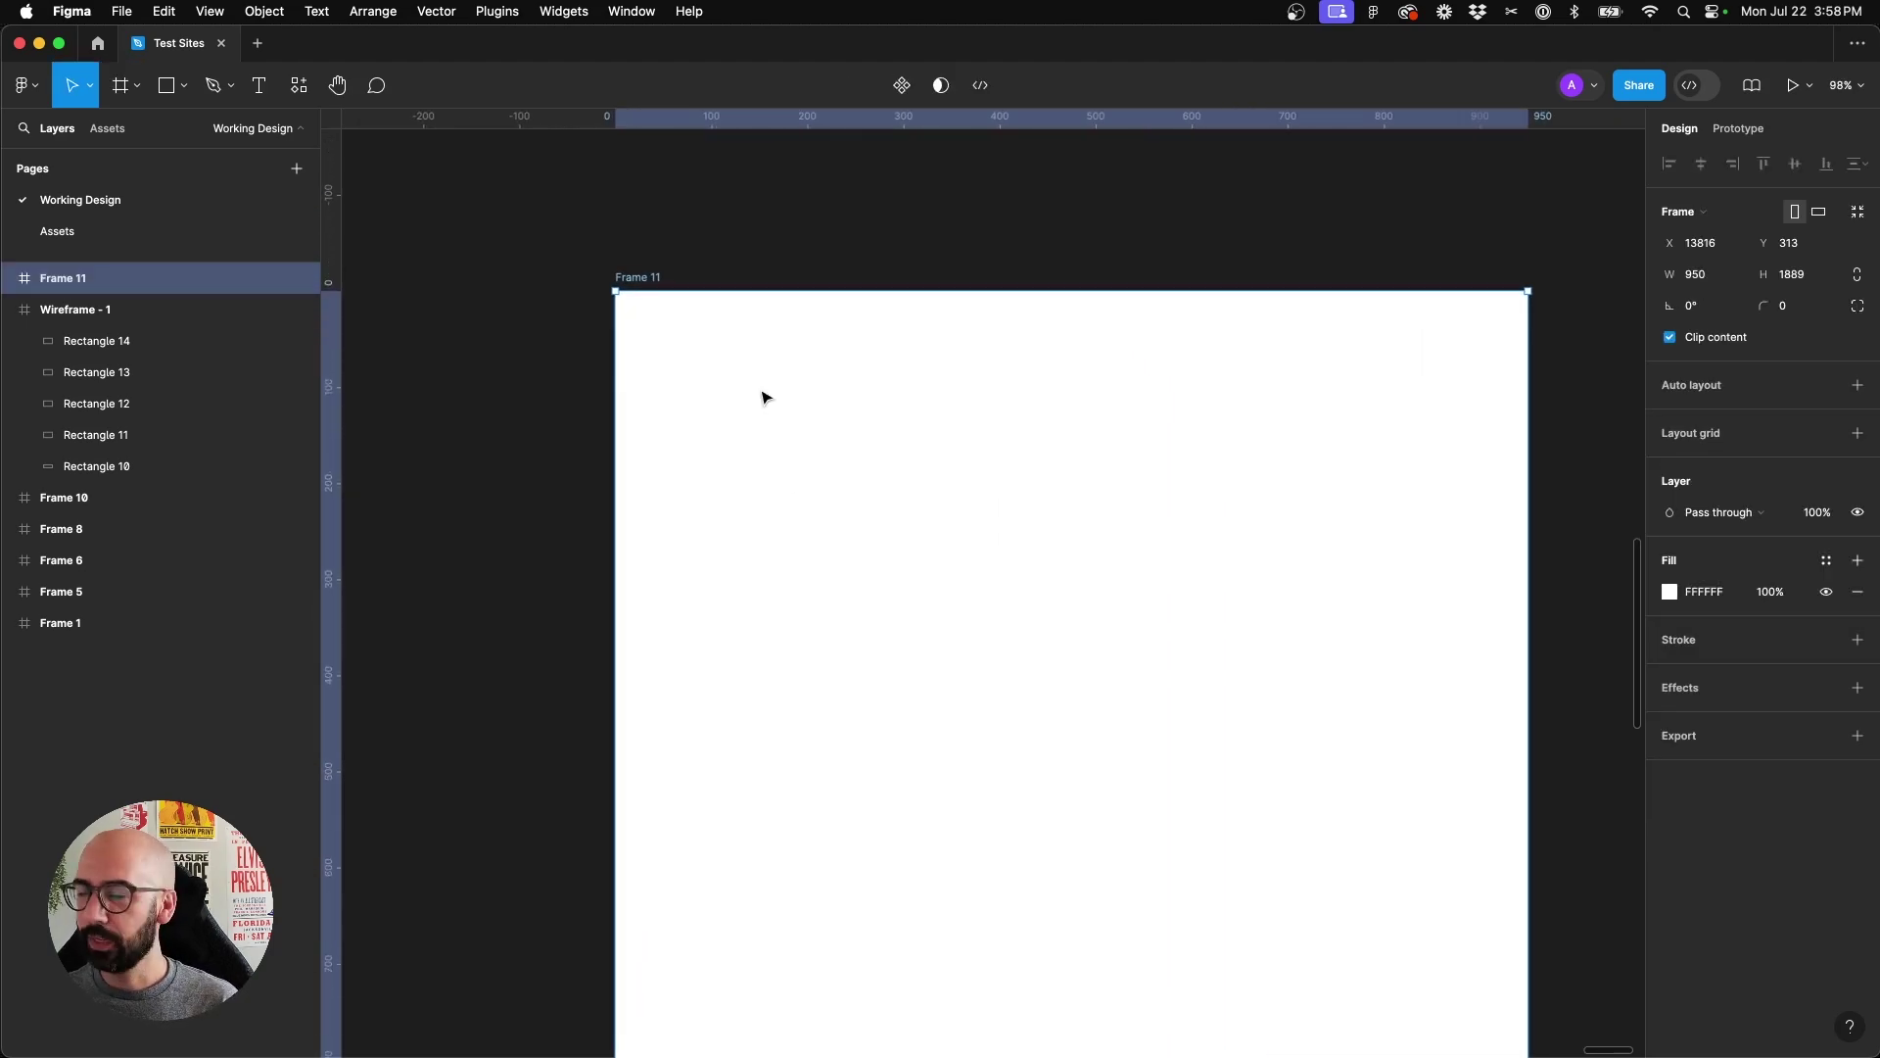
Draw a button-sized rectangle in Frame 11 filled with the Secondary Dark style
{"action": "key", "text": "r"}
{"action": "left_click_drag", "start_coordinate": [669, 364], "coordinate": [772, 395]}
{"action": "scroll", "coordinate": [691, 380], "scroll_direction": "up", "scroll_amount": 5}
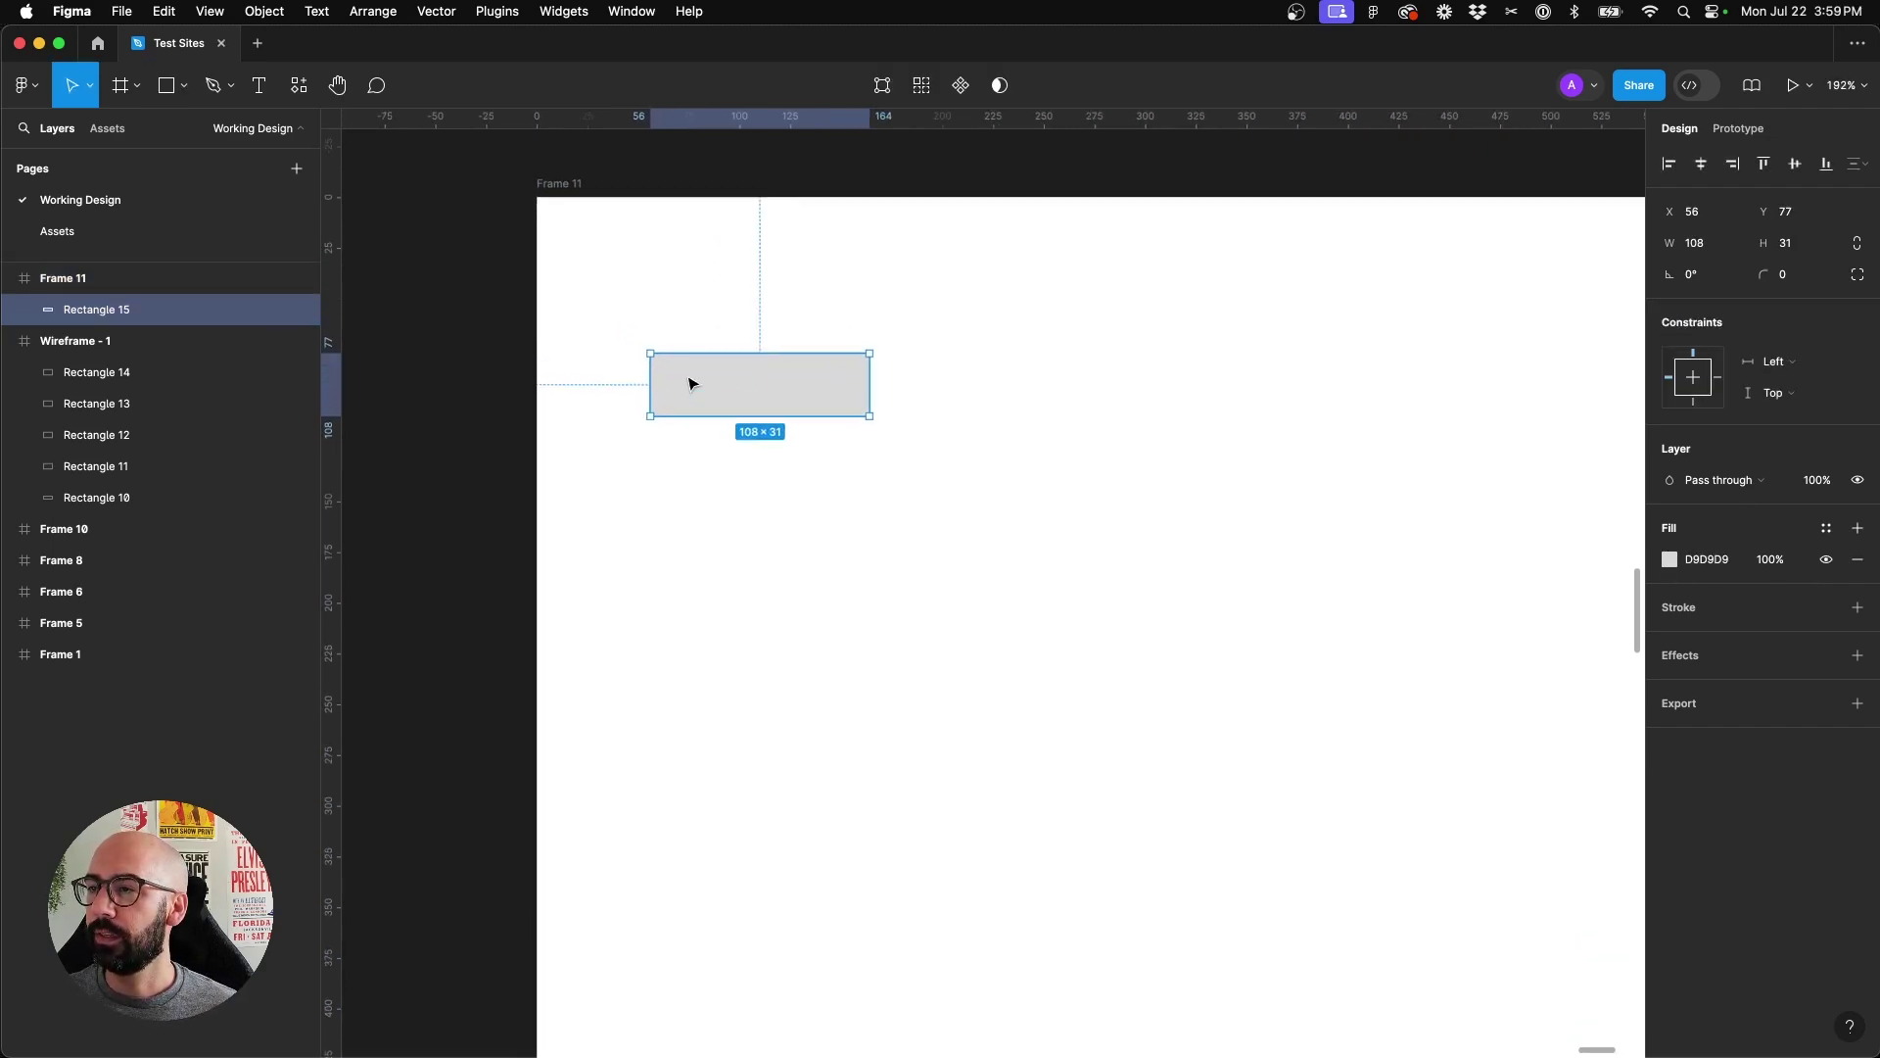
{"action": "left_click", "coordinate": [1826, 528]}
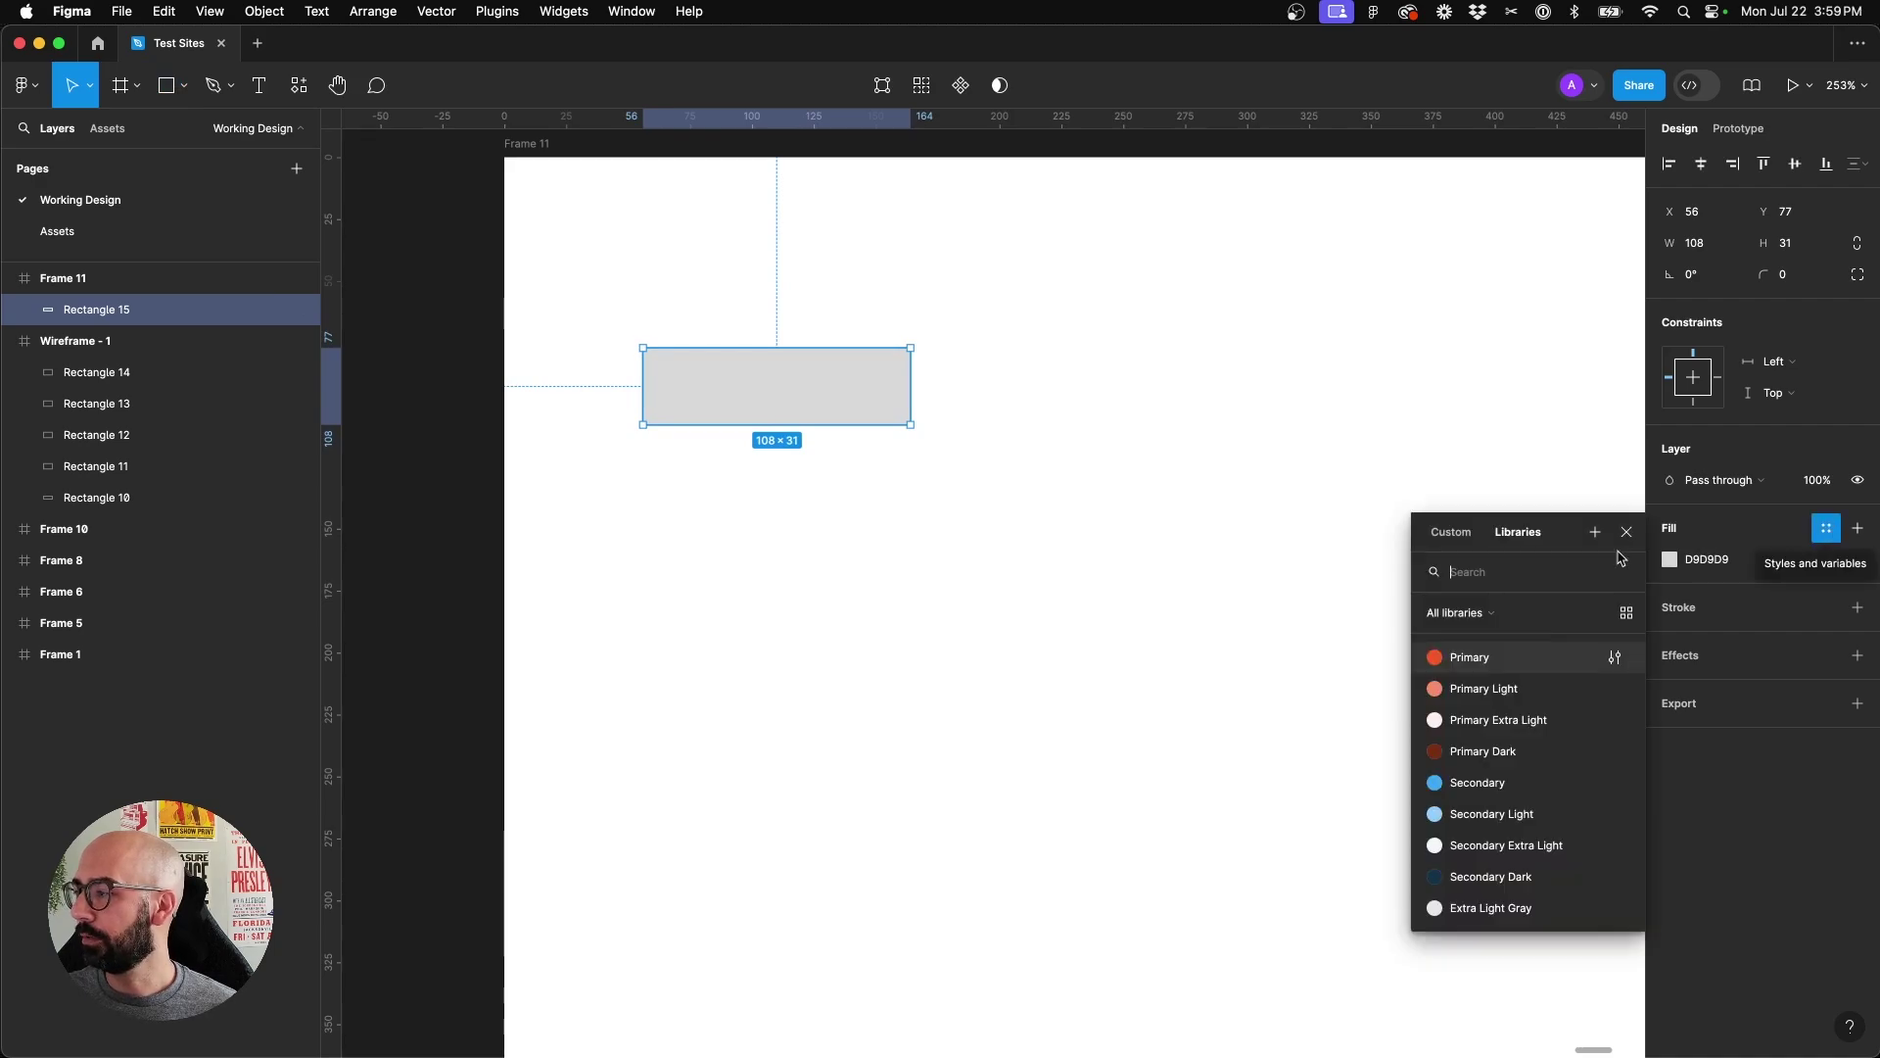
{"action": "left_click", "coordinate": [1482, 877]}
{"action": "left_click", "coordinate": [819, 499]}
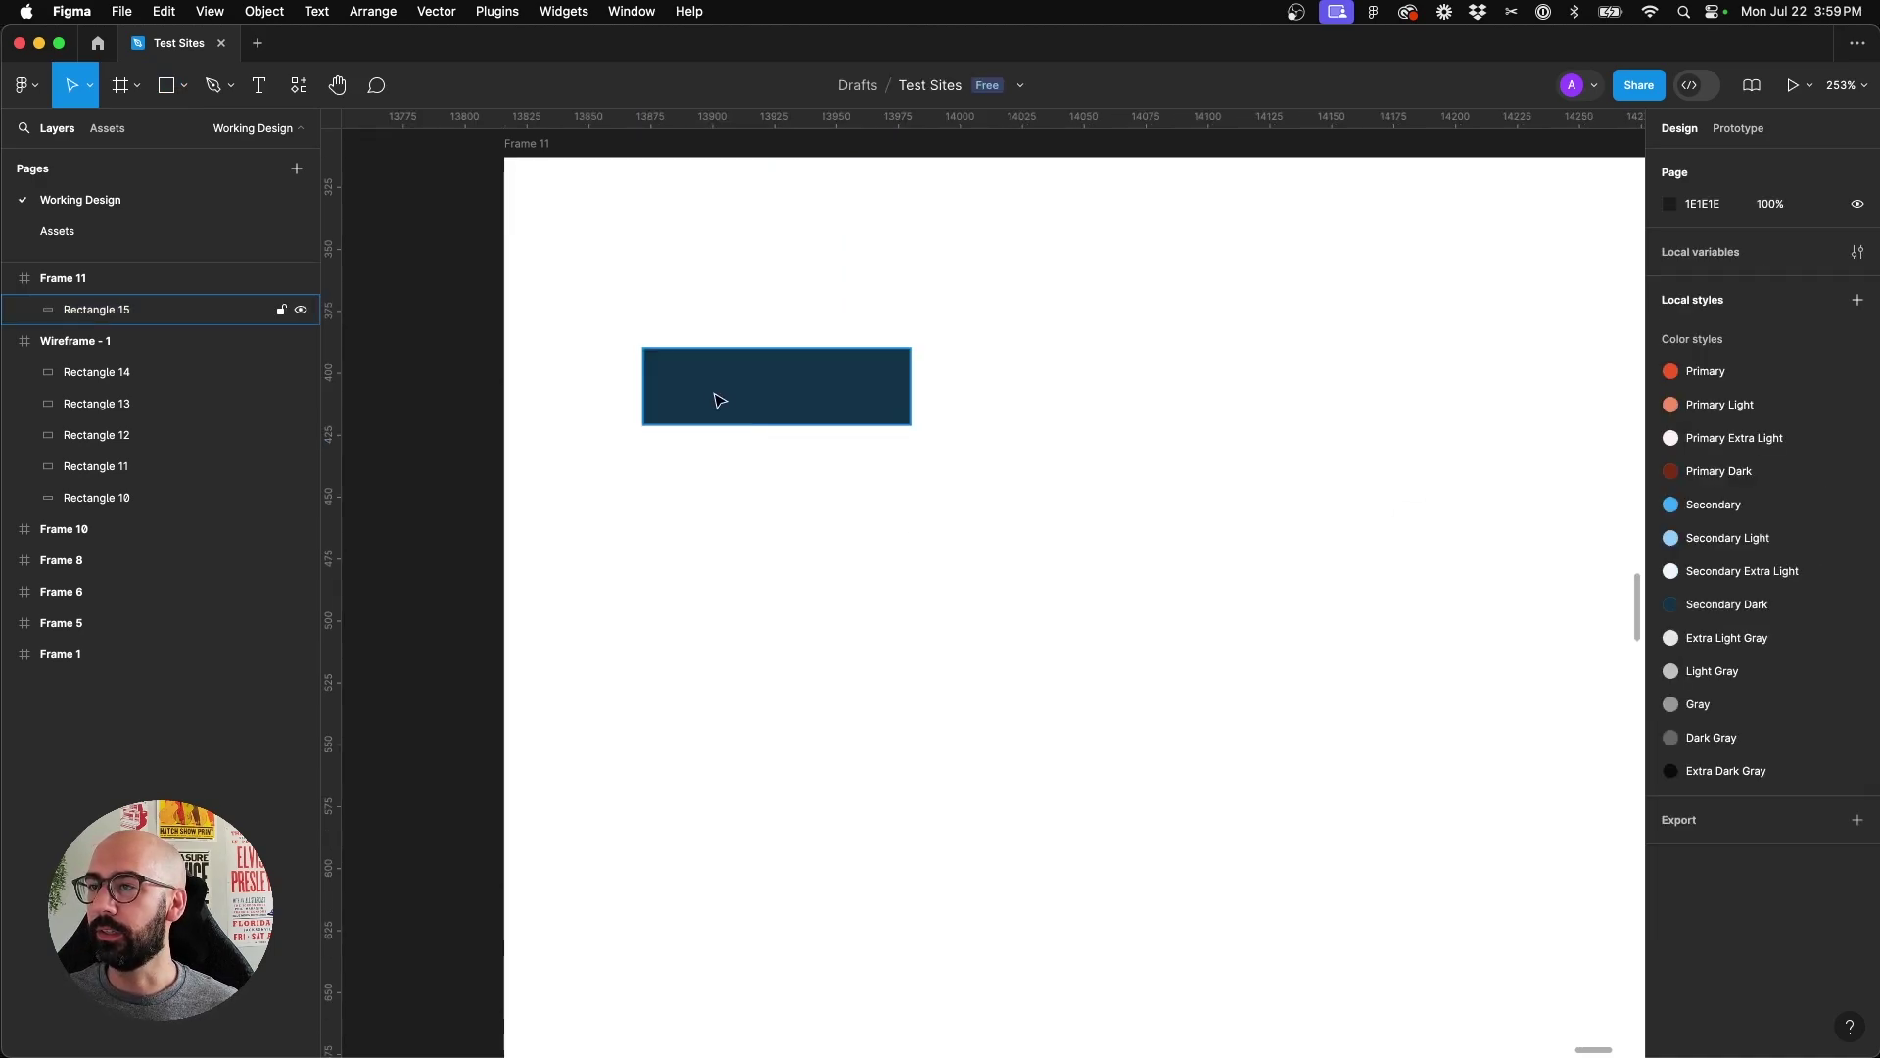
Add the text 'Button' inside the rectangle
{"action": "key", "text": "t"}
{"action": "left_click_drag", "start_coordinate": [668, 370], "coordinate": [881, 405]}
{"action": "type", "text": "Button"}
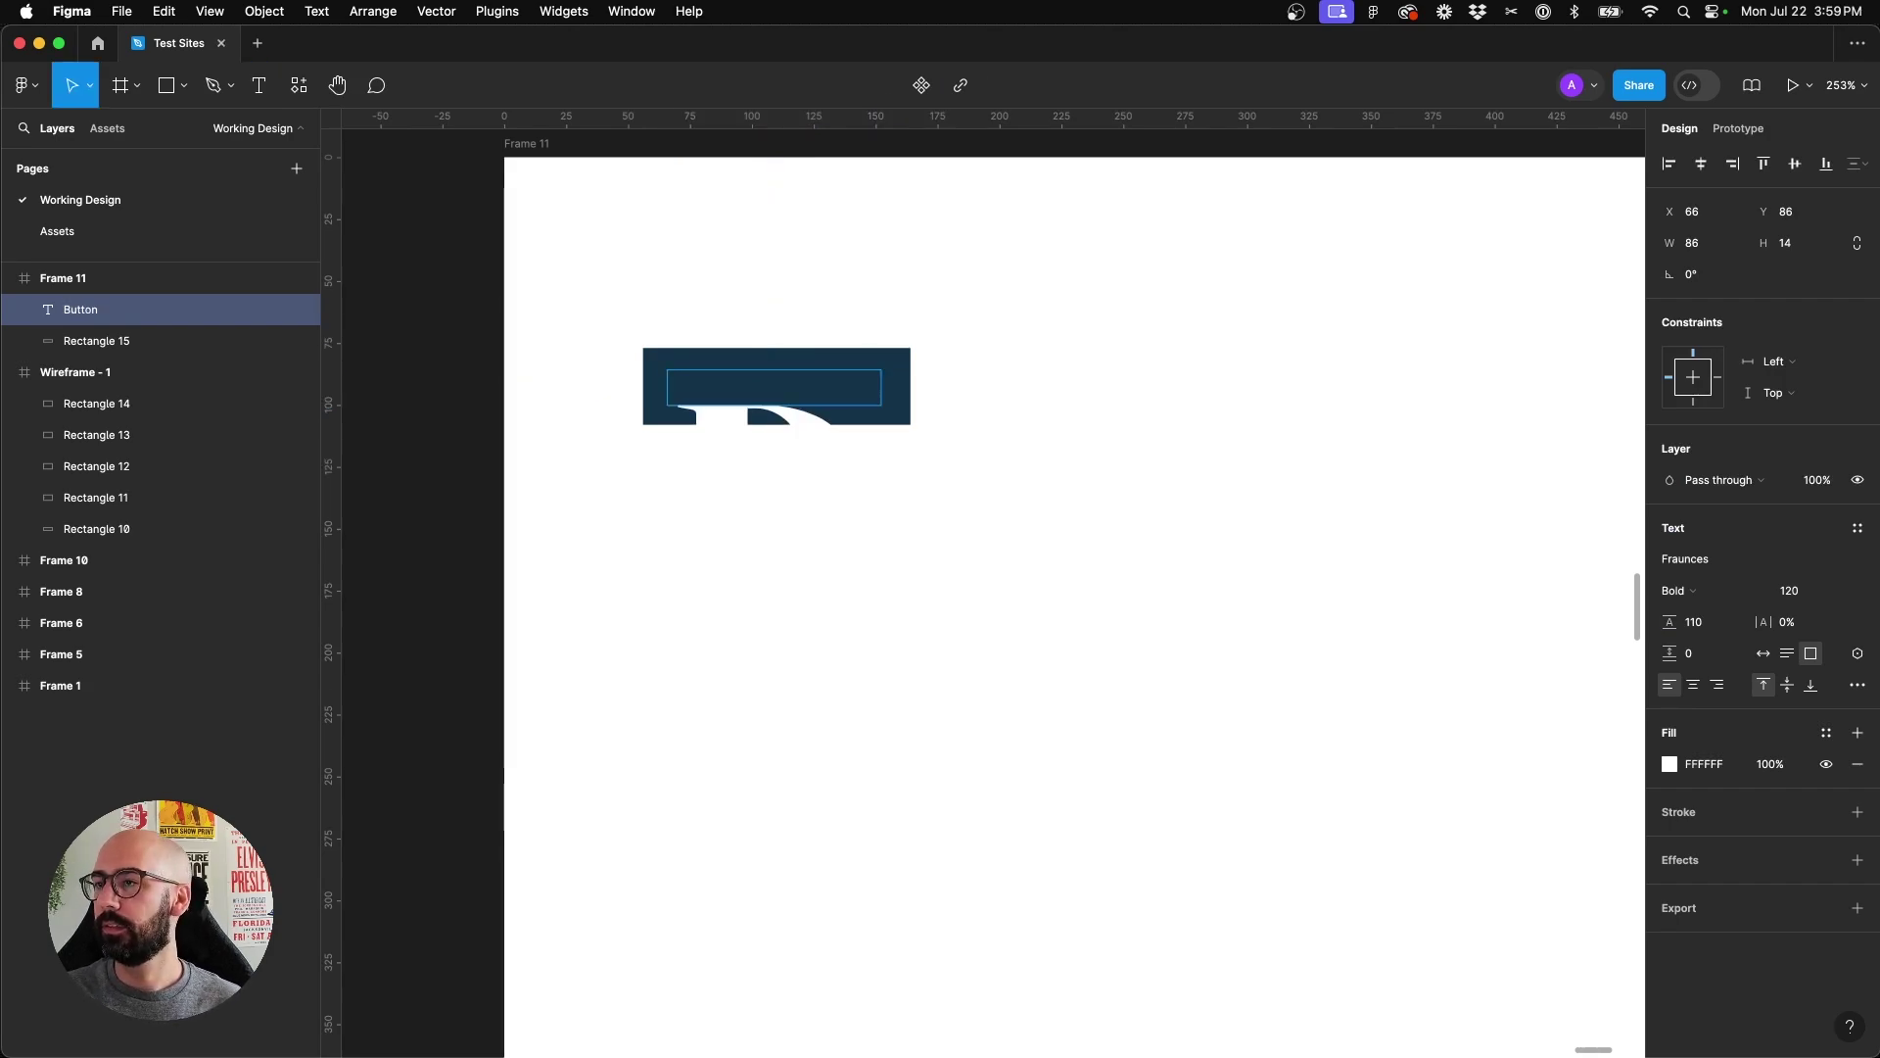
Set the label to font size 16 with line height 20
{"action": "key", "text": "super+a"}
{"action": "left_click", "coordinate": [1790, 591]}
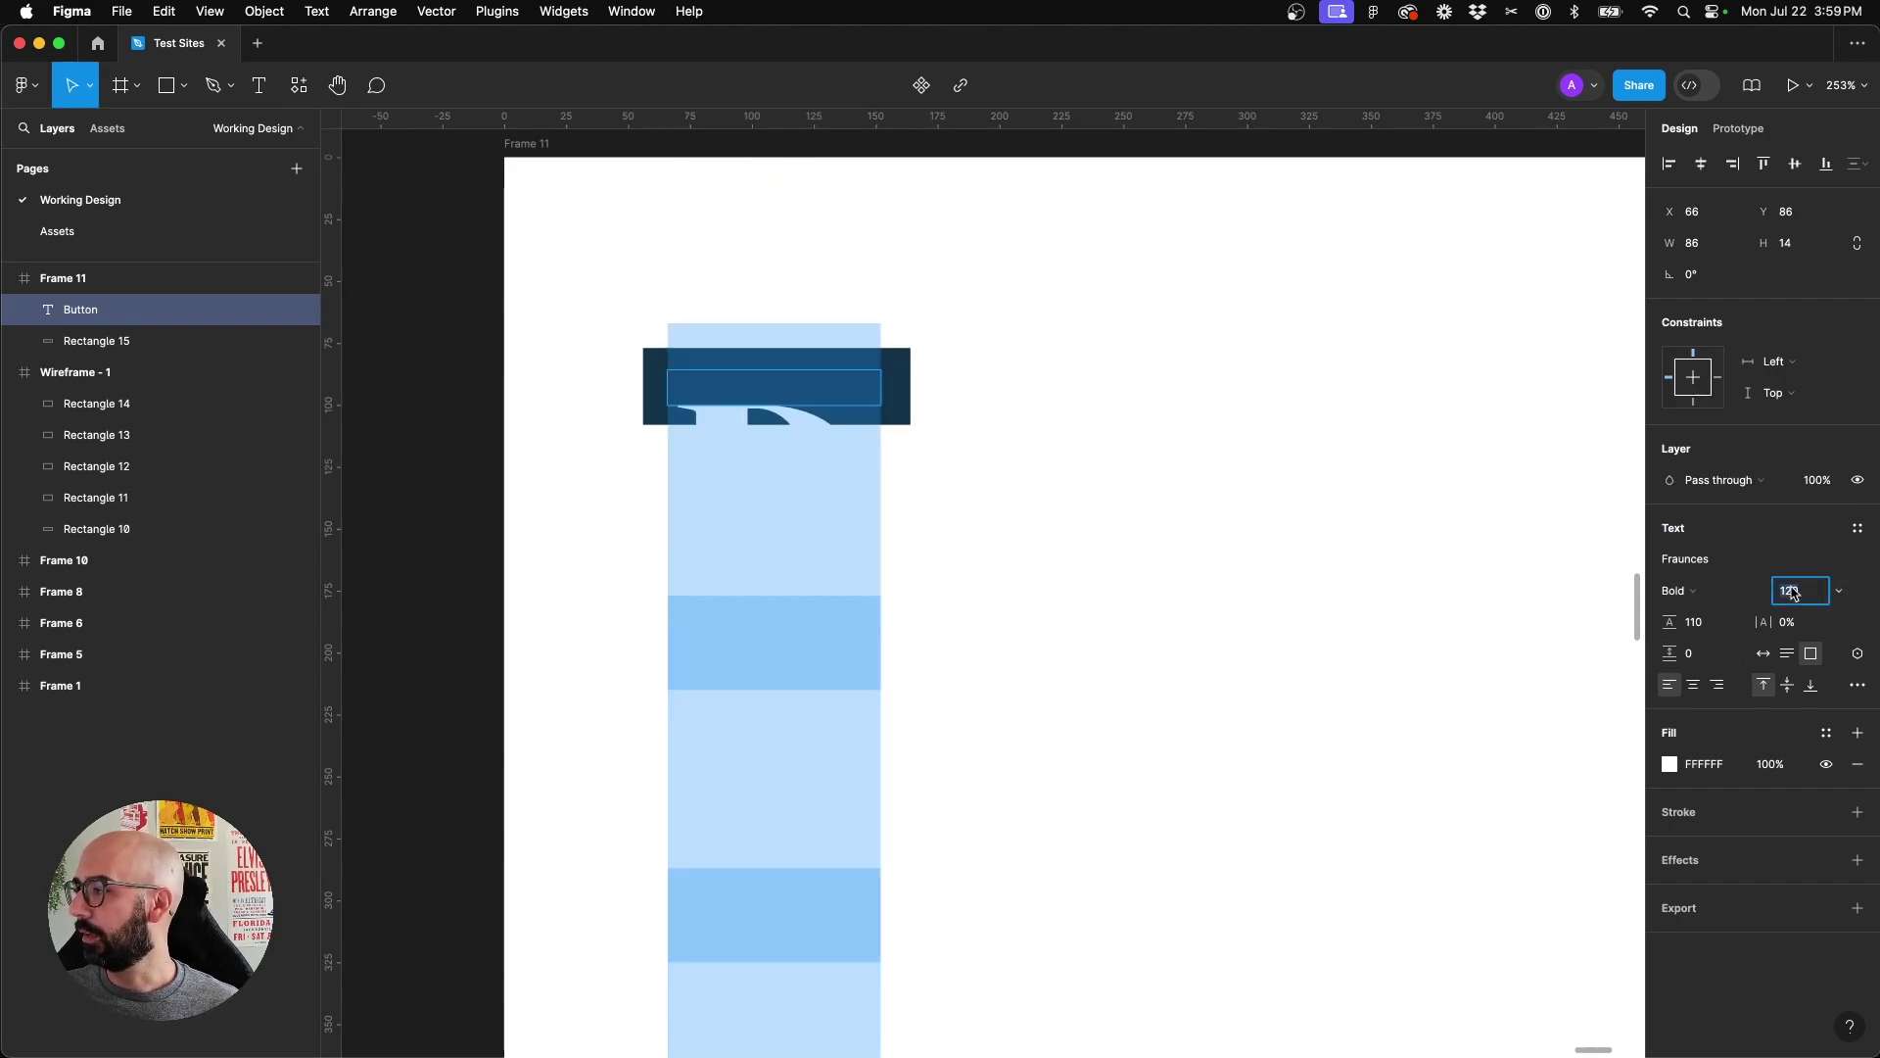
{"action": "type", "text": "16"}
{"action": "key", "text": "Return"}
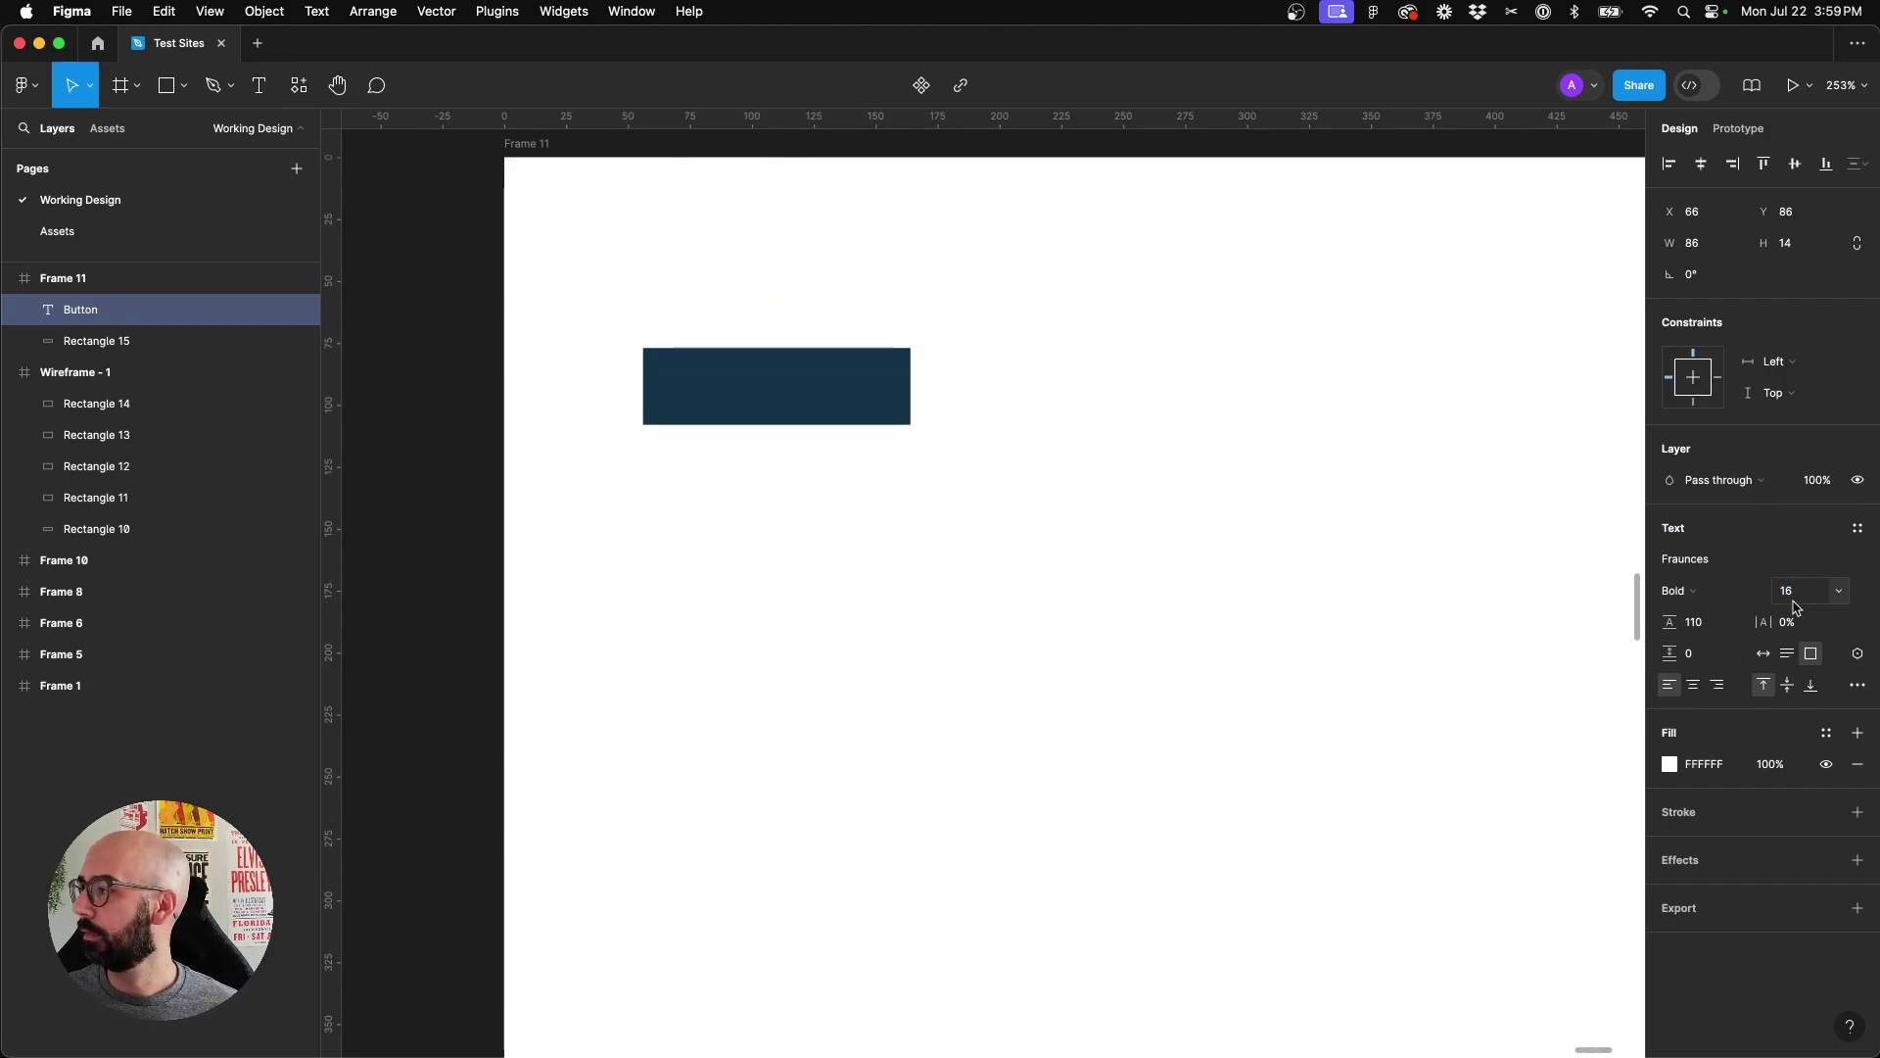
{"action": "left_click", "coordinate": [1694, 624]}
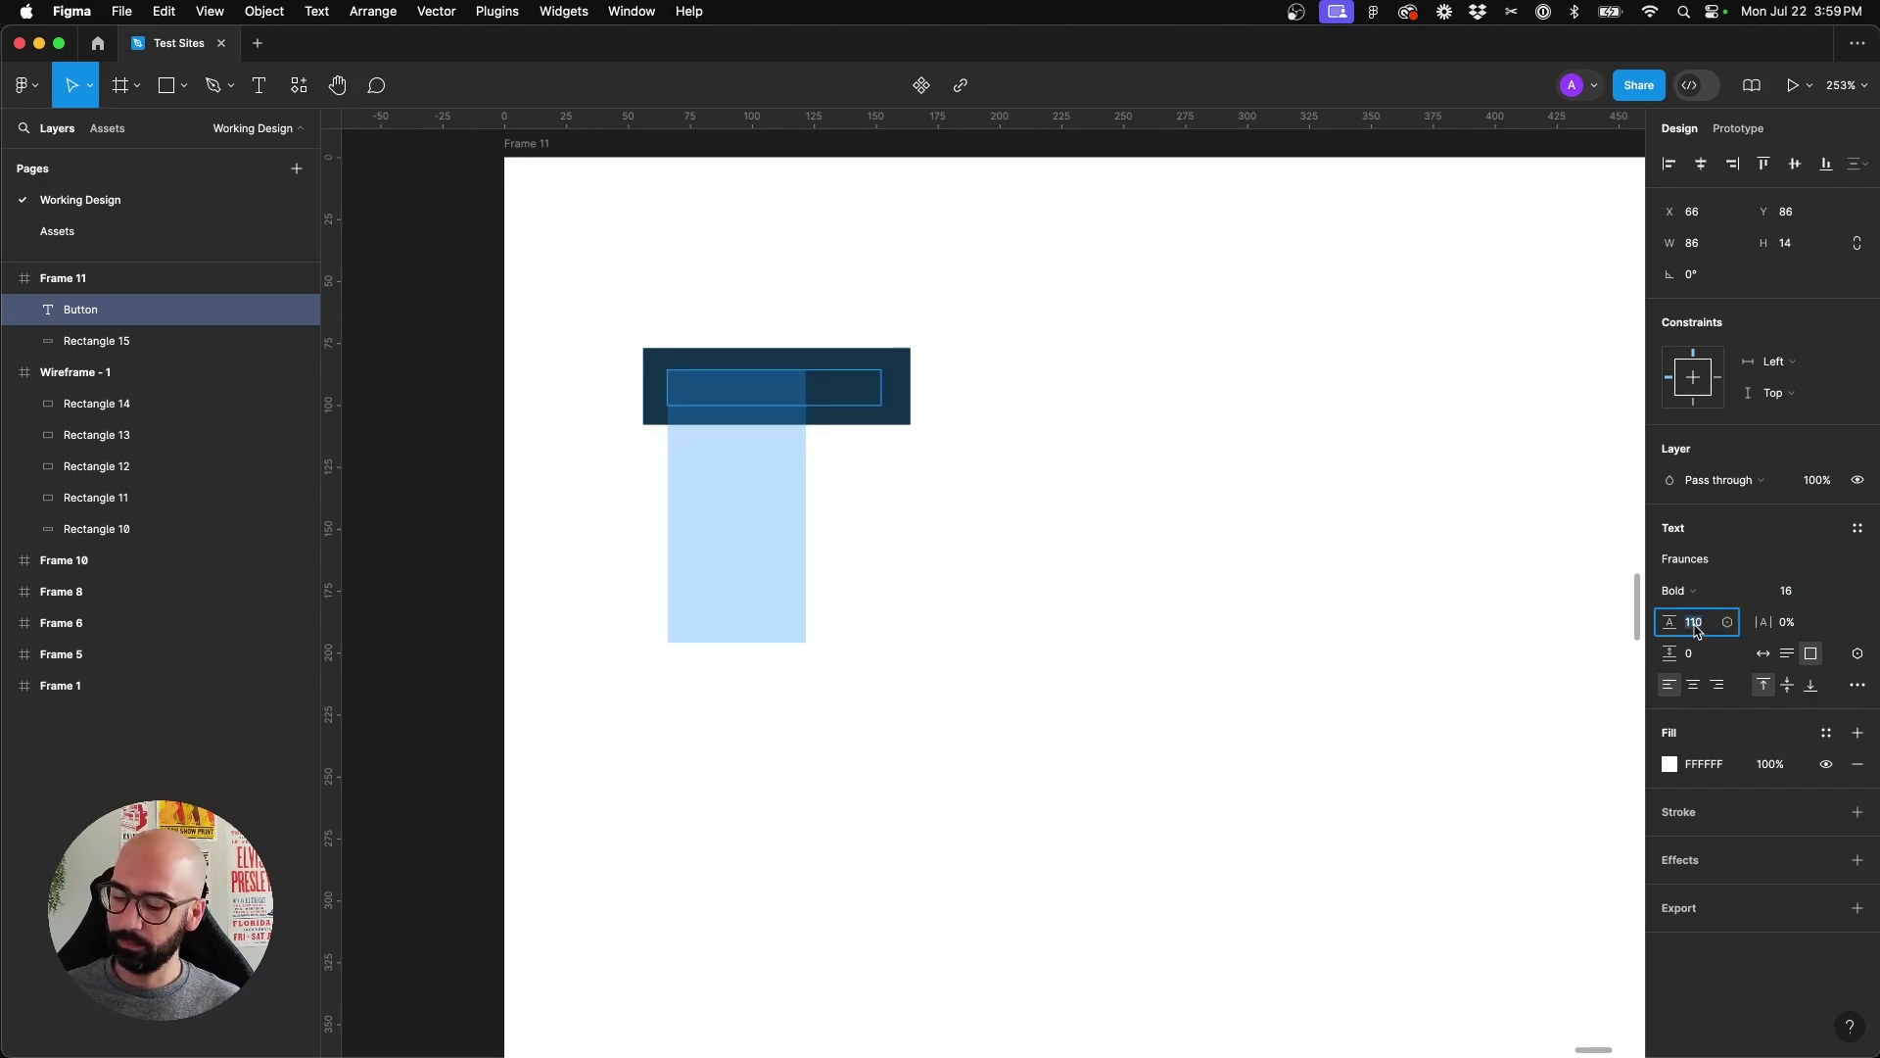
{"action": "type", "text": "20"}
{"action": "key", "text": "Return"}
Centre the label, fill it with Secondary Extra Light, and centre it on the button
{"action": "left_click_drag", "start_coordinate": [774, 404], "coordinate": [802, 408]}
{"action": "left_click", "coordinate": [1693, 685]}
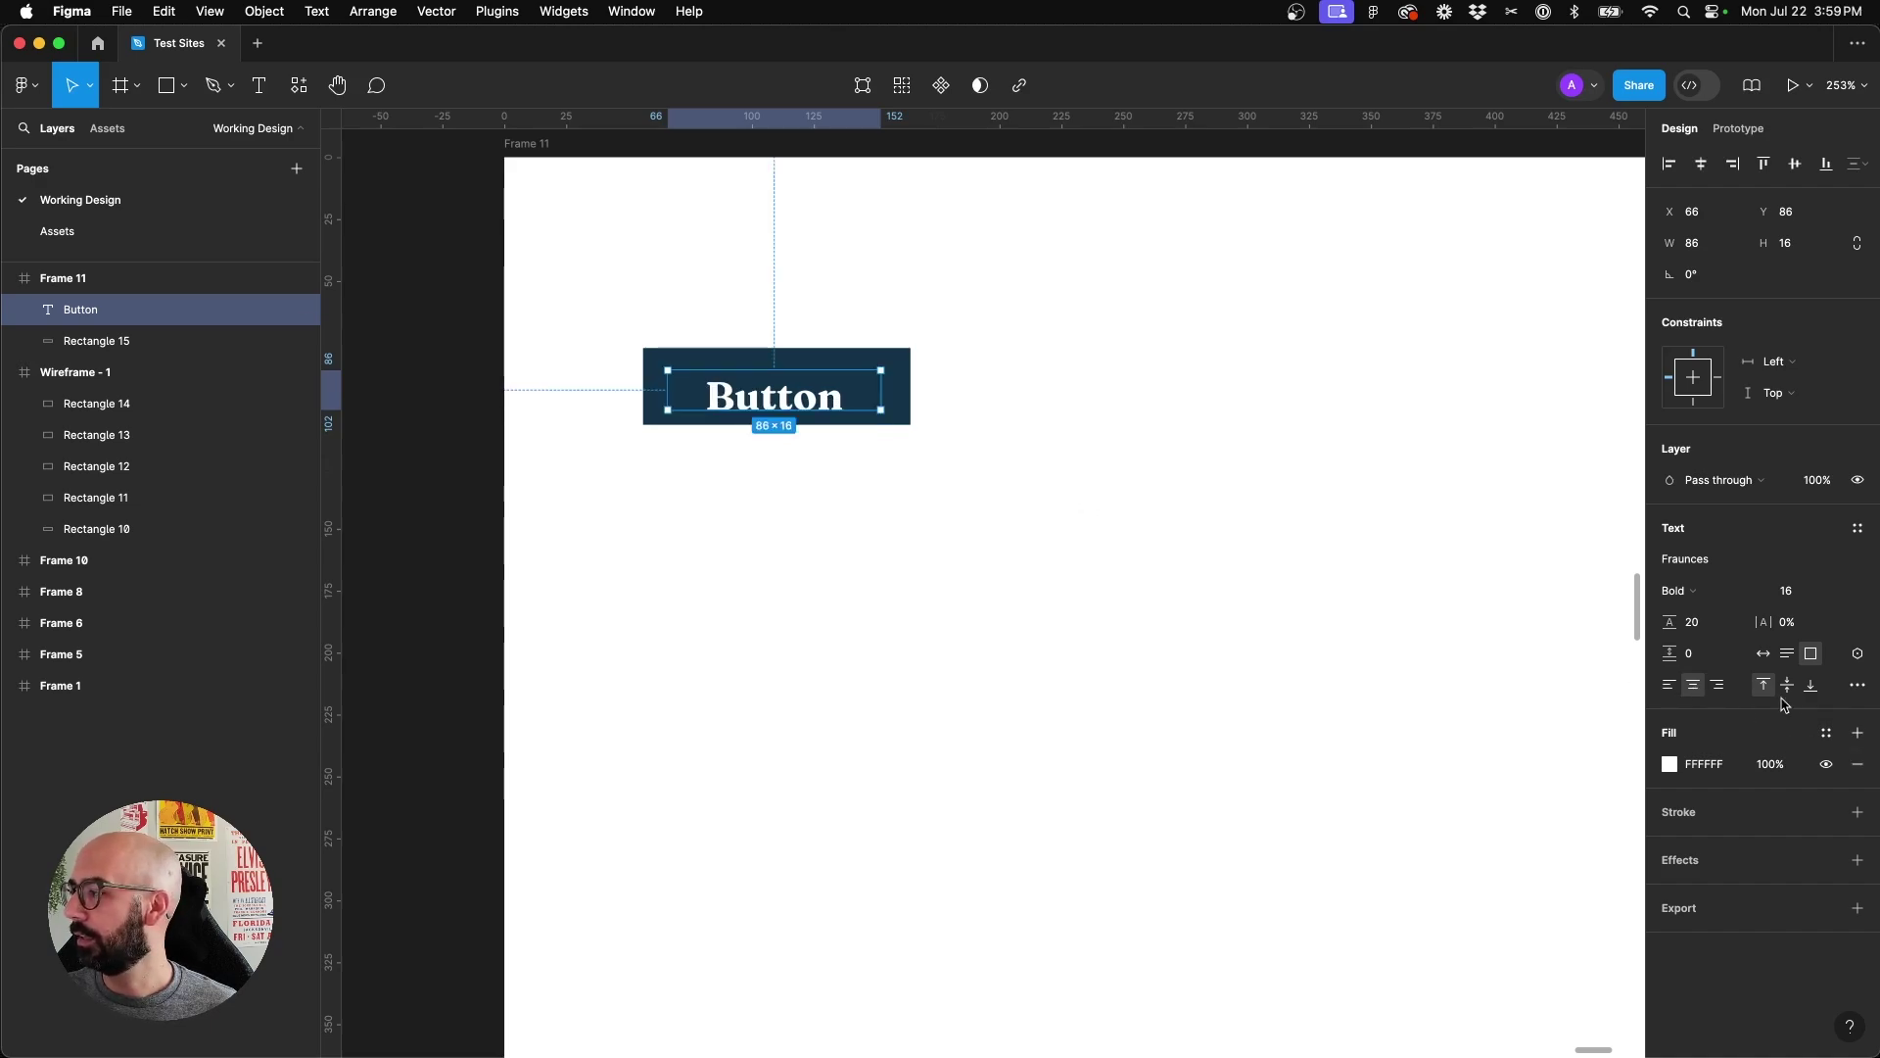
{"action": "left_click", "coordinate": [1827, 732]}
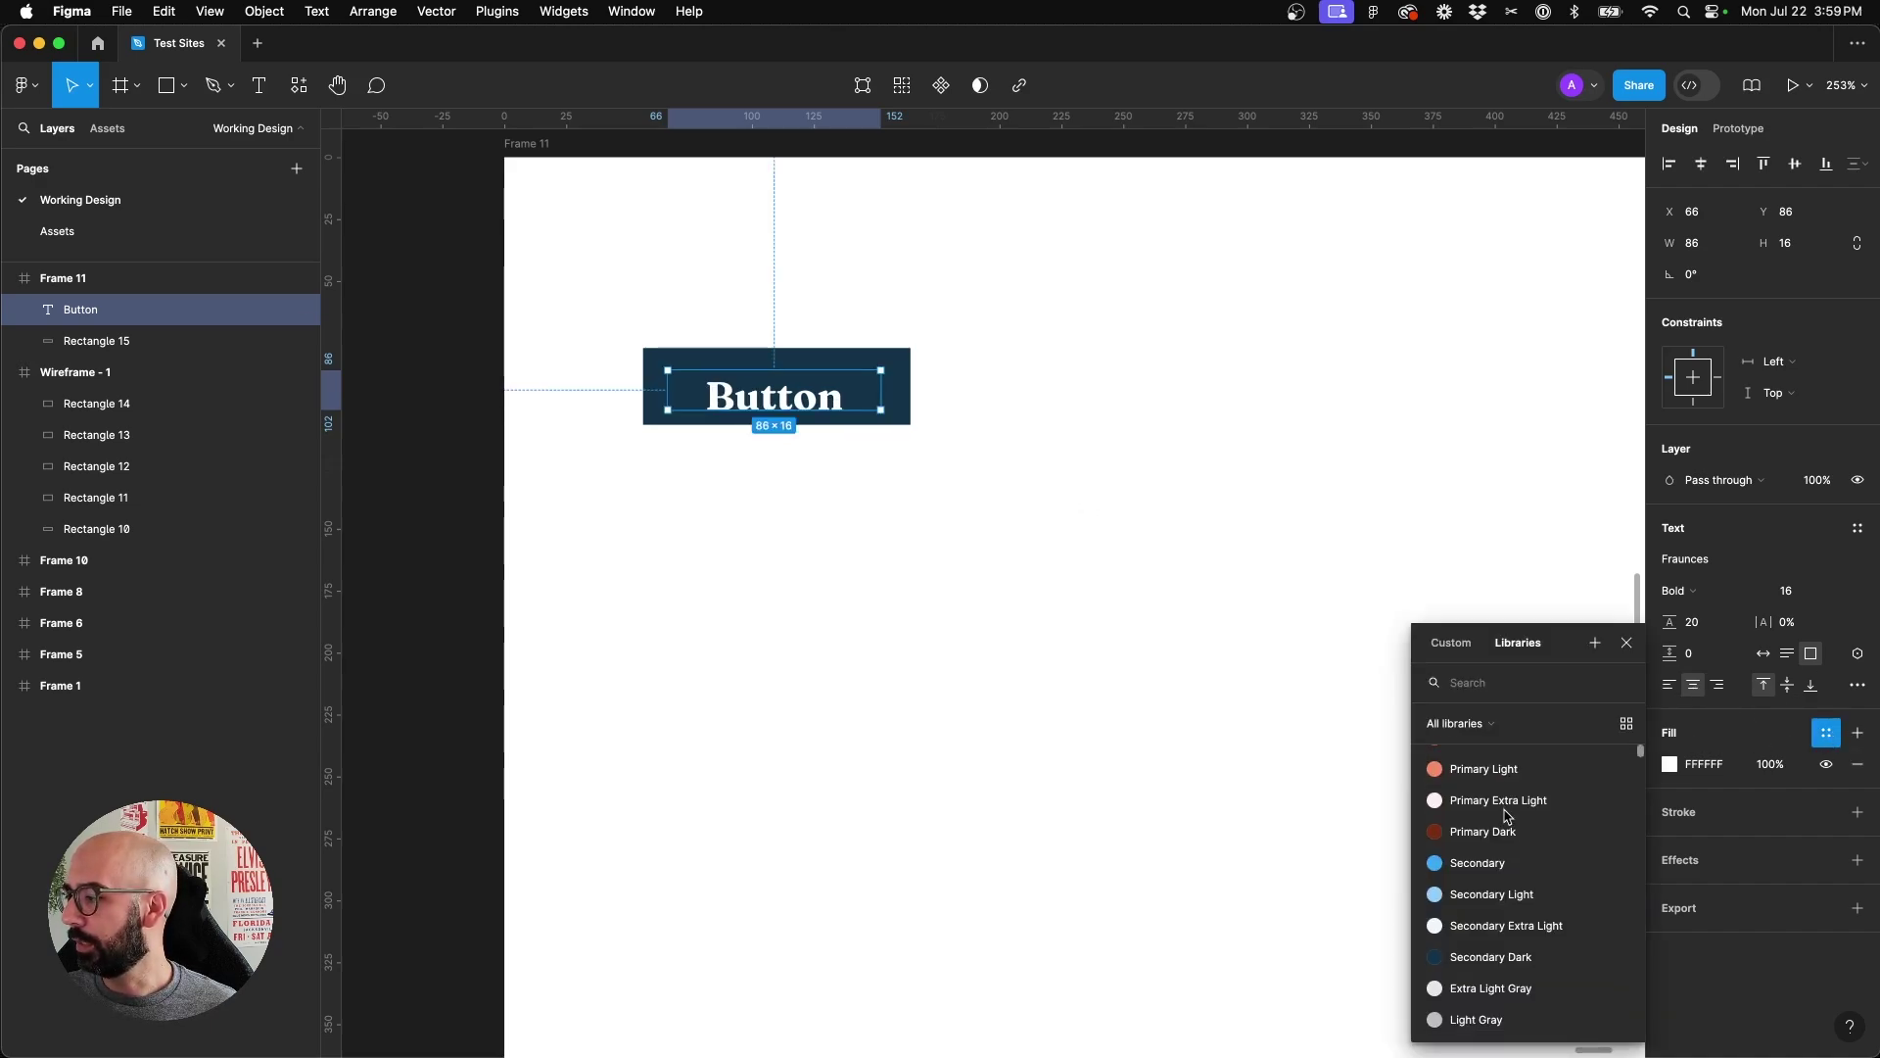
{"action": "scroll", "coordinate": [1510, 852], "scroll_direction": "down", "scroll_amount": 3}
{"action": "left_click", "coordinate": [1512, 872]}
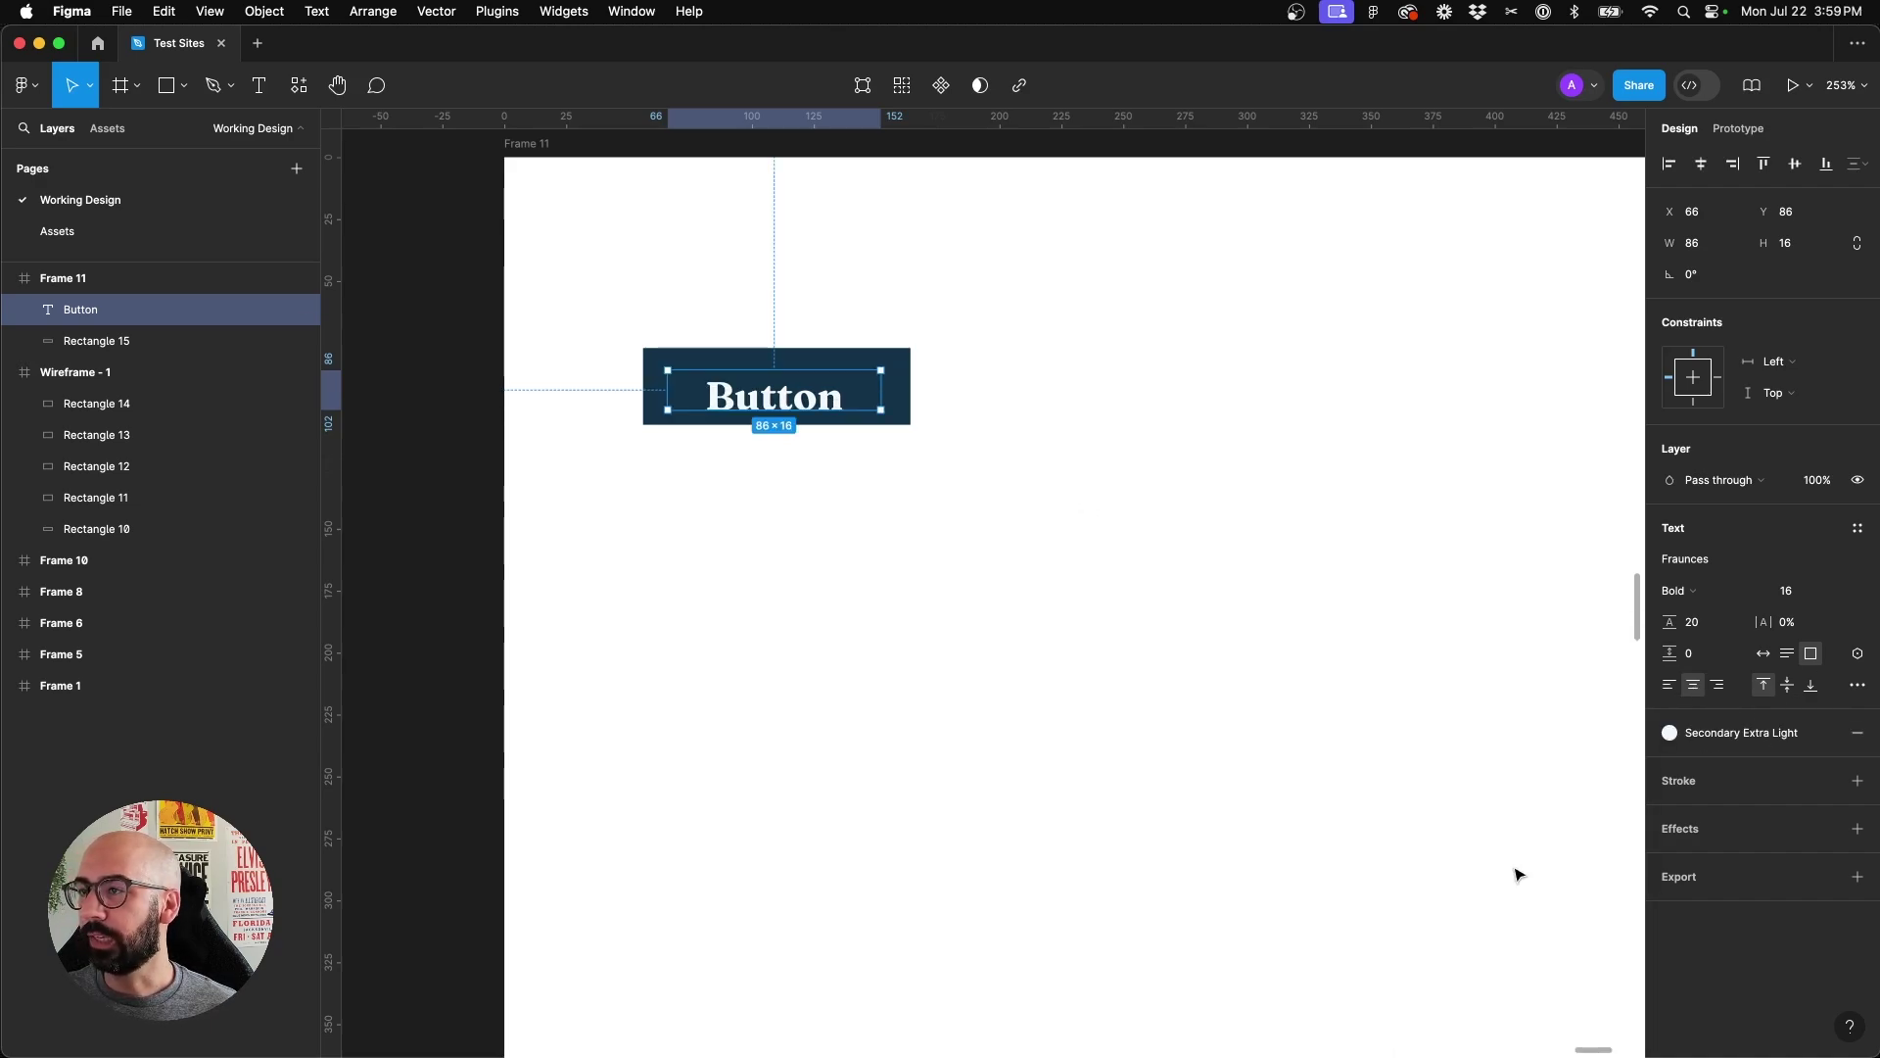
{"action": "left_click_drag", "start_coordinate": [825, 408], "coordinate": [828, 396]}
Duplicate the button below the original and give the copy's rectangle the Primary style
{"action": "left_click", "coordinate": [630, 340]}
{"action": "scroll", "coordinate": [631, 340], "scroll_direction": "down", "scroll_amount": 1}
{"action": "left_click_drag", "start_coordinate": [630, 340], "coordinate": [940, 495]}
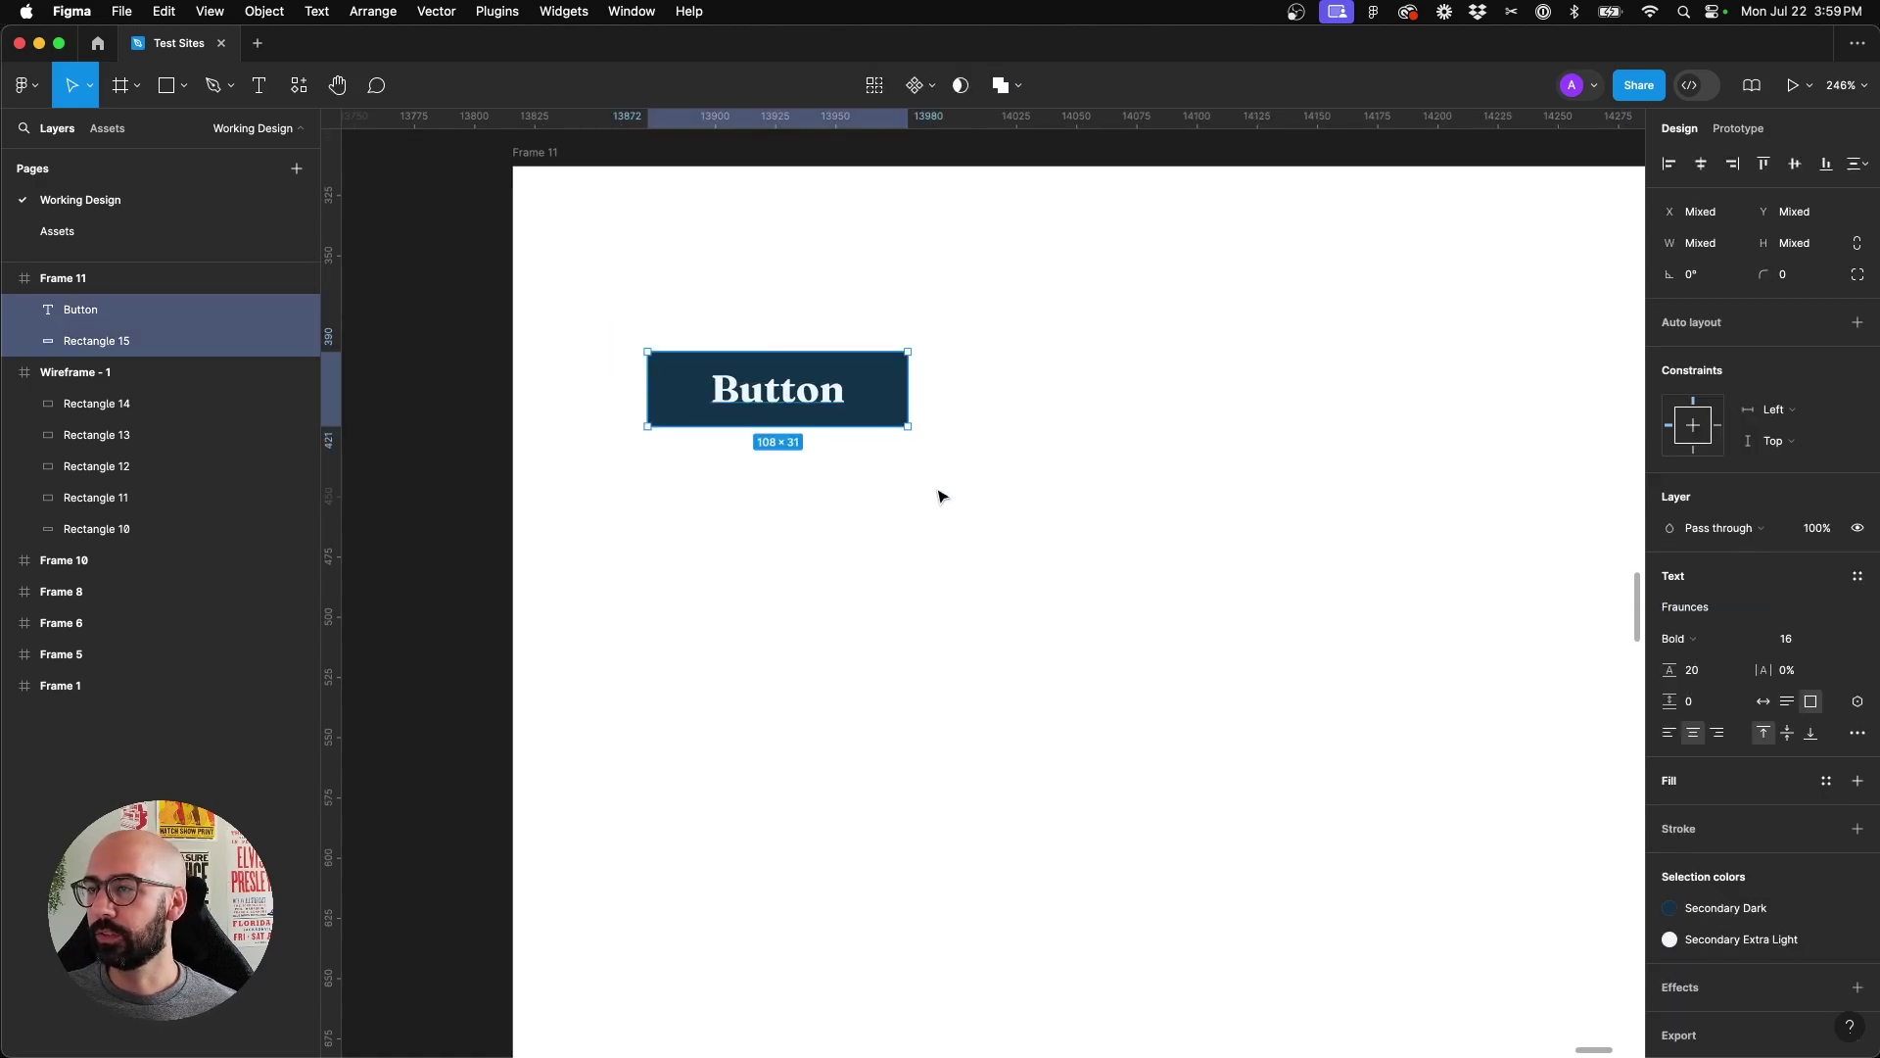
{"action": "left_click_drag", "start_coordinate": [872, 399], "coordinate": [923, 650]}
{"action": "left_click", "coordinate": [884, 639]}
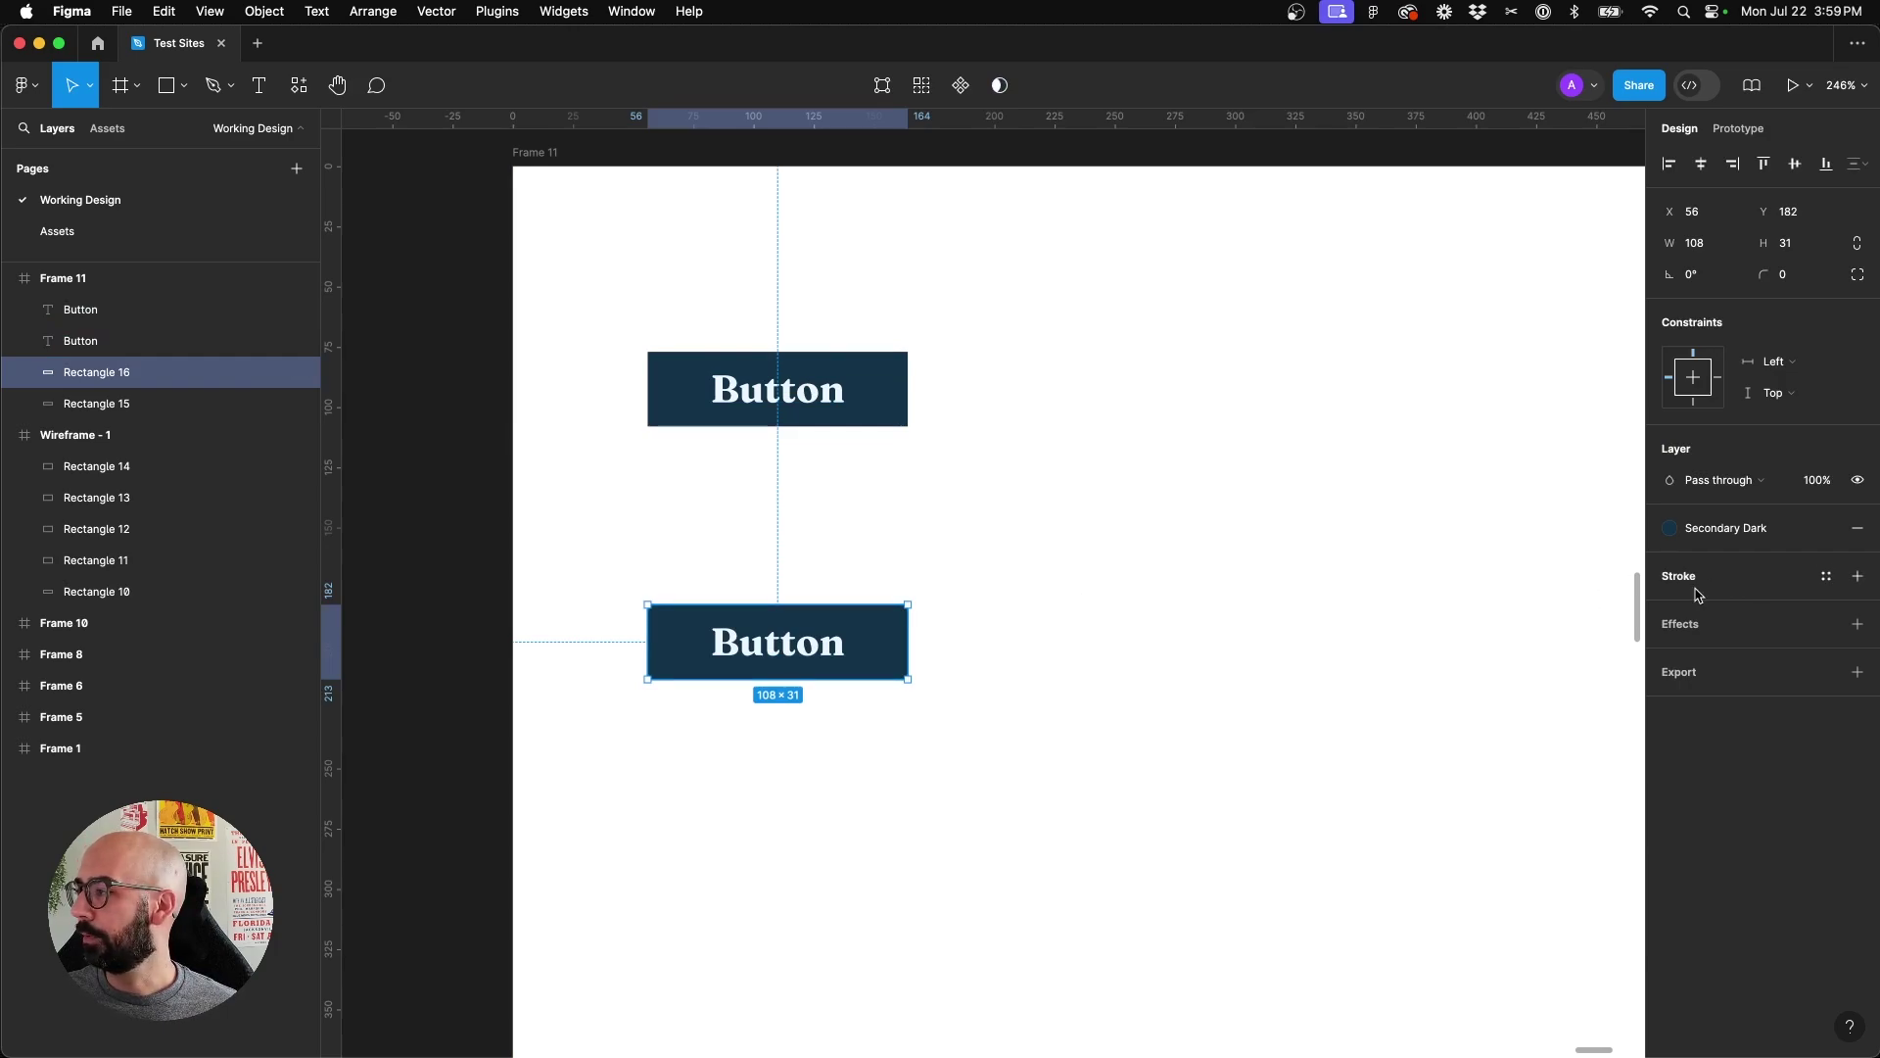
{"action": "left_click", "coordinate": [1723, 529]}
{"action": "scroll", "coordinate": [1477, 789], "scroll_direction": "up", "scroll_amount": 2}
{"action": "left_click", "coordinate": [1478, 654]}
{"action": "left_click", "coordinate": [1107, 642]}
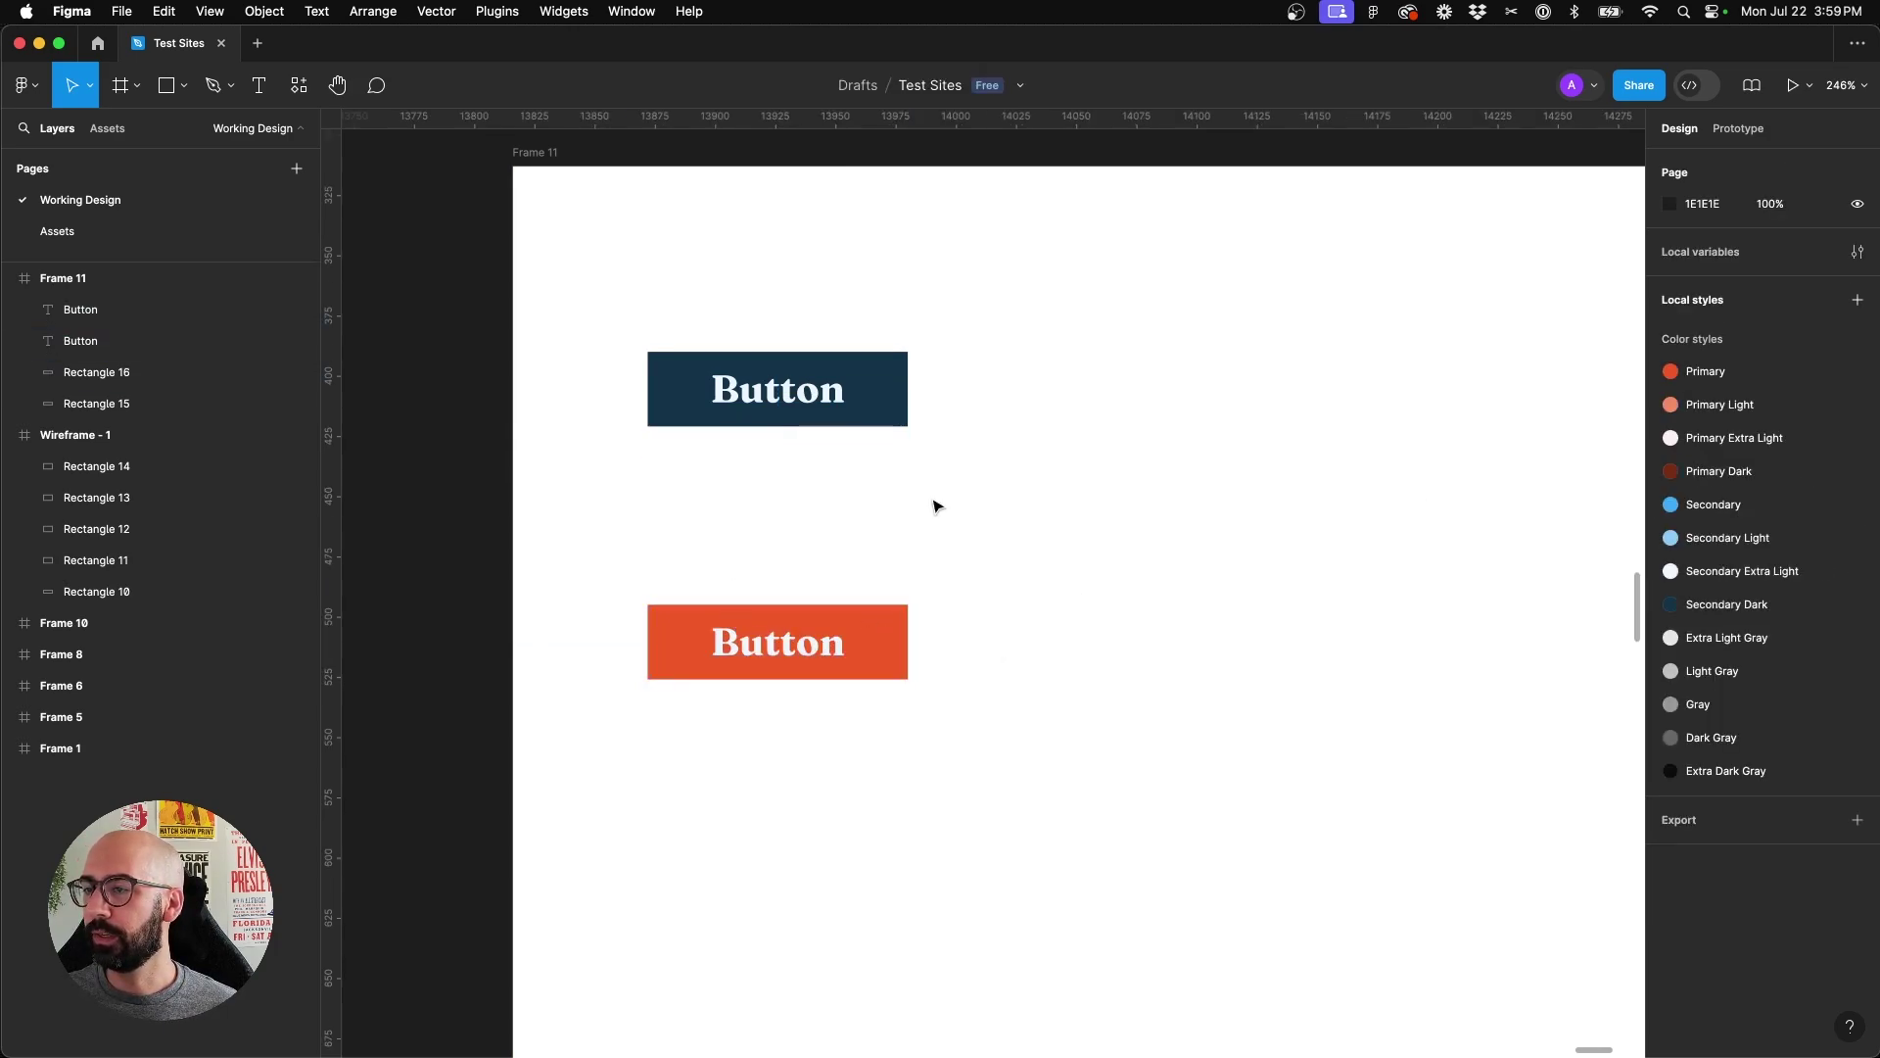
Draw a grey 198×198 square to the right of the buttons
{"action": "scroll", "coordinate": [933, 504], "scroll_direction": "down", "scroll_amount": 5}
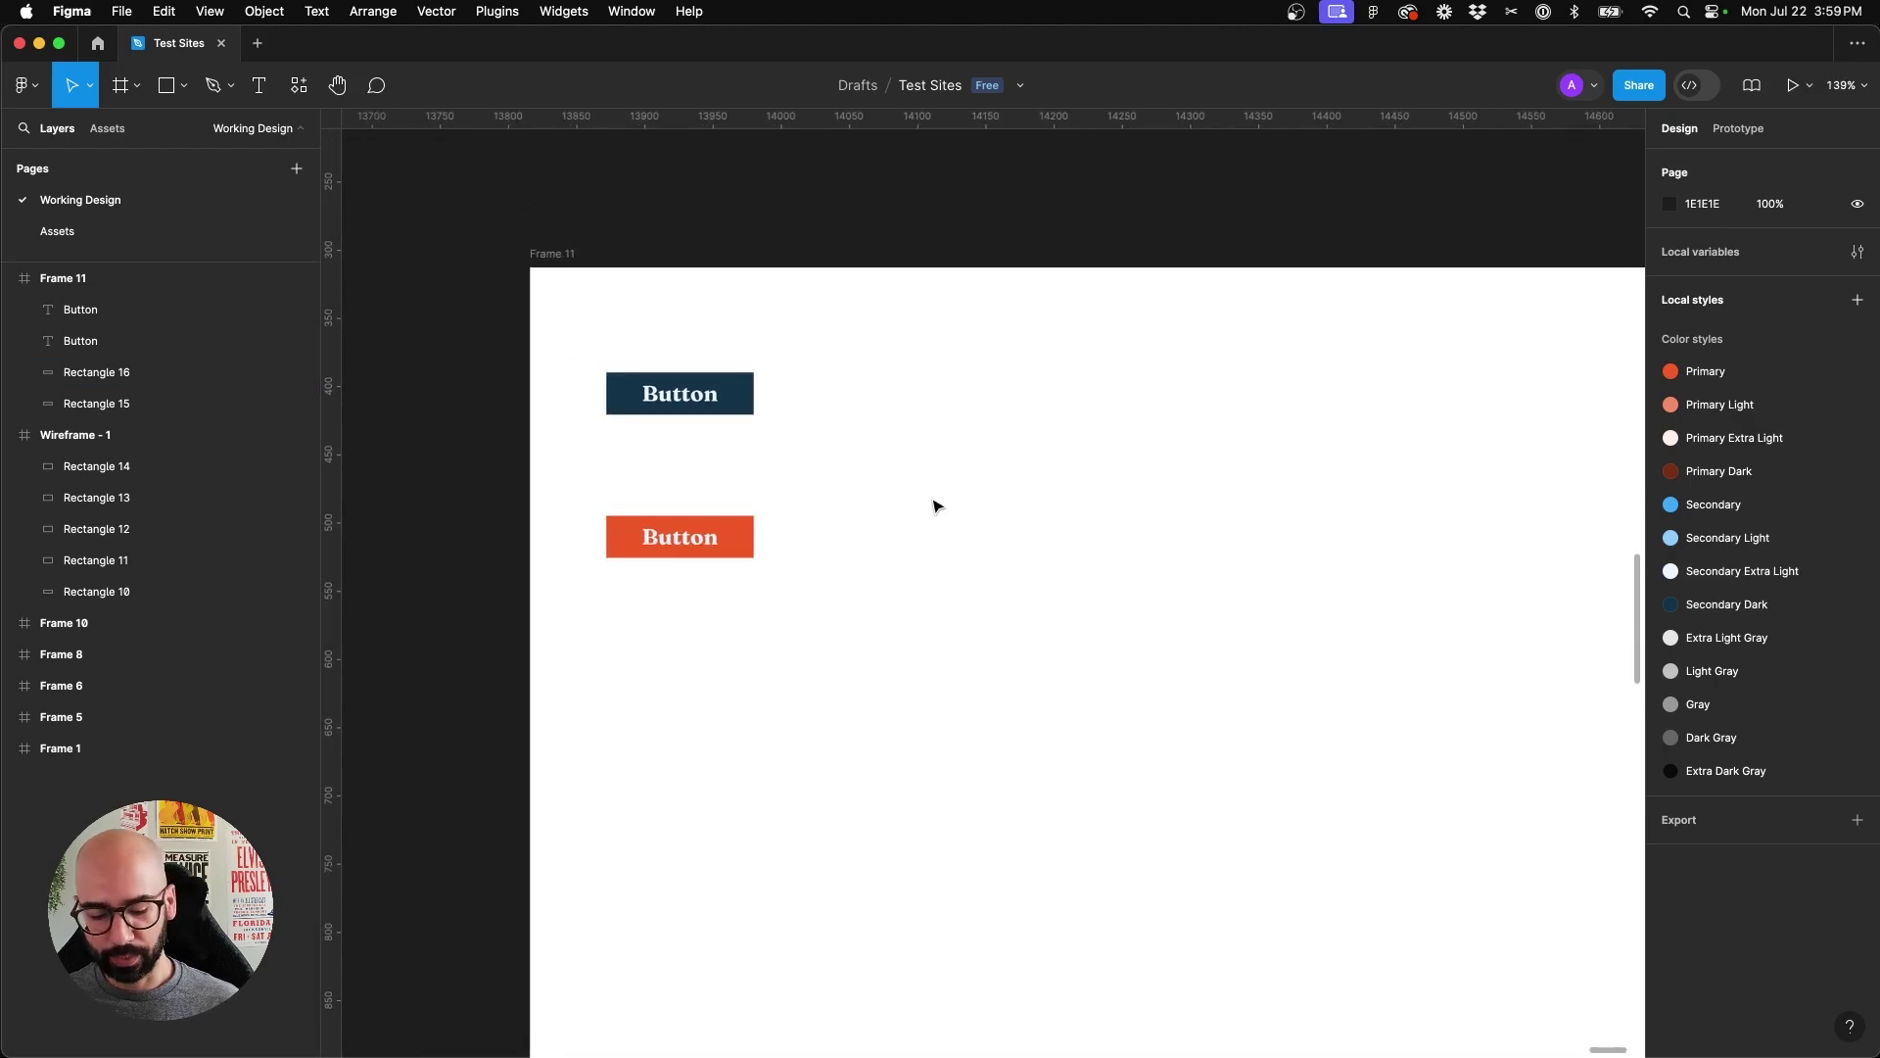
{"action": "key", "text": "r"}
{"action": "left_click_drag", "start_coordinate": [914, 364], "coordinate": [1151, 634]}
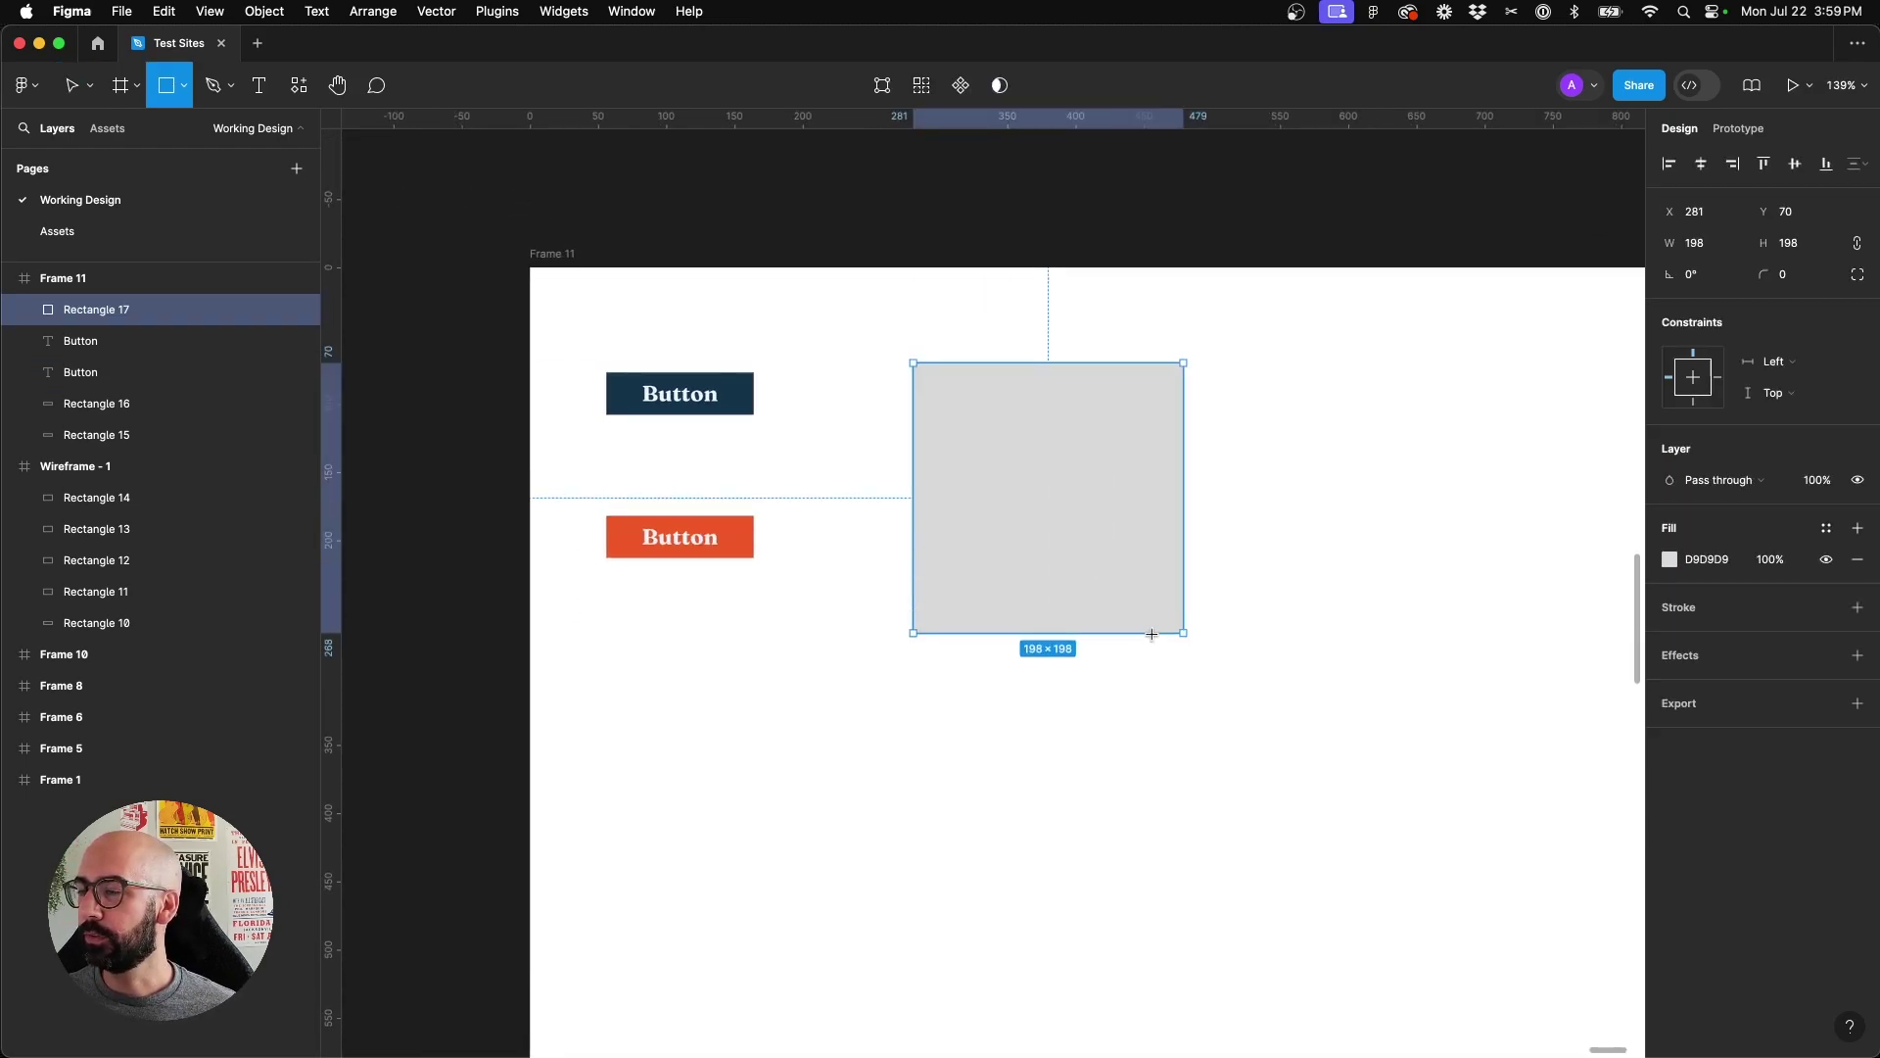
{"action": "left_click", "coordinate": [1243, 535]}
Draw a 200×114 rectangle over the top of the square with the Dark Gray style
{"action": "key", "text": "r"}
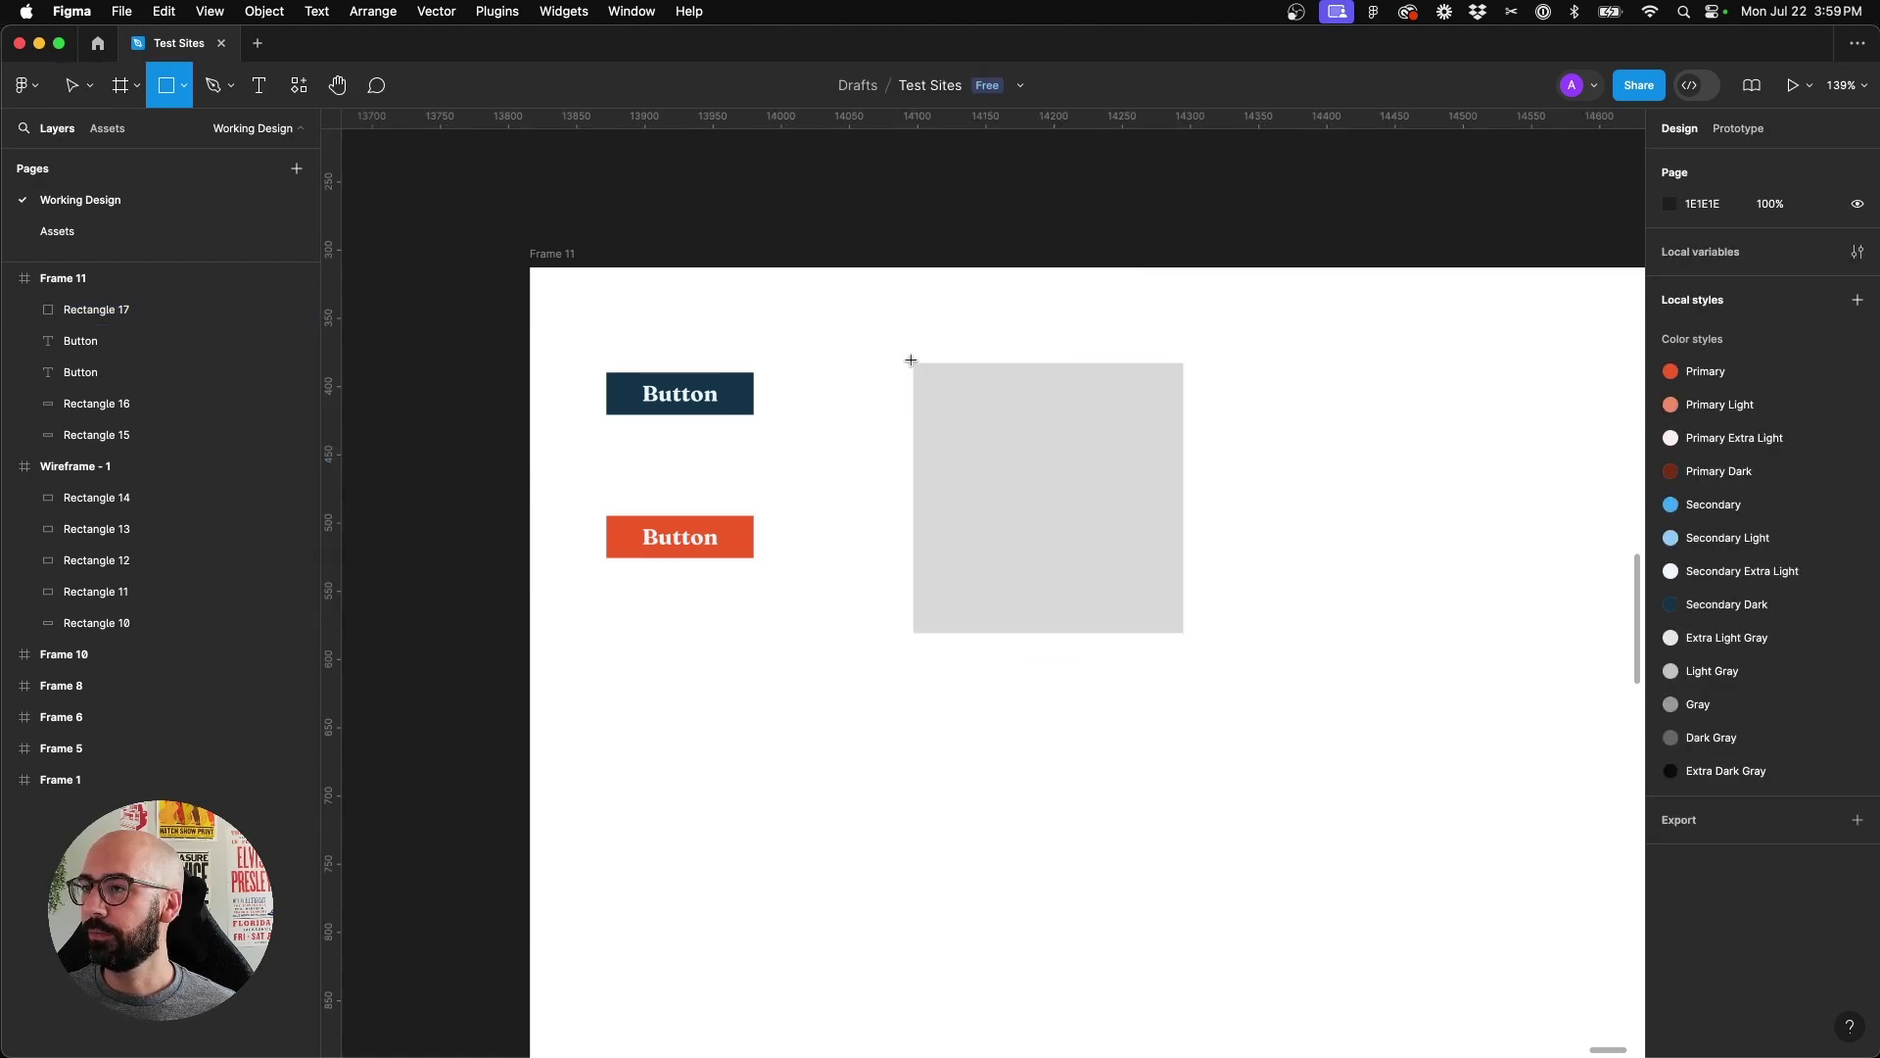
{"action": "mouse_move", "coordinate": [911, 359]}
{"action": "left_mouse_down"}
{"action": "mouse_move", "coordinate": [1195, 503]}
{"action": "mouse_move", "coordinate": [1184, 516]}
{"action": "left_mouse_up"}
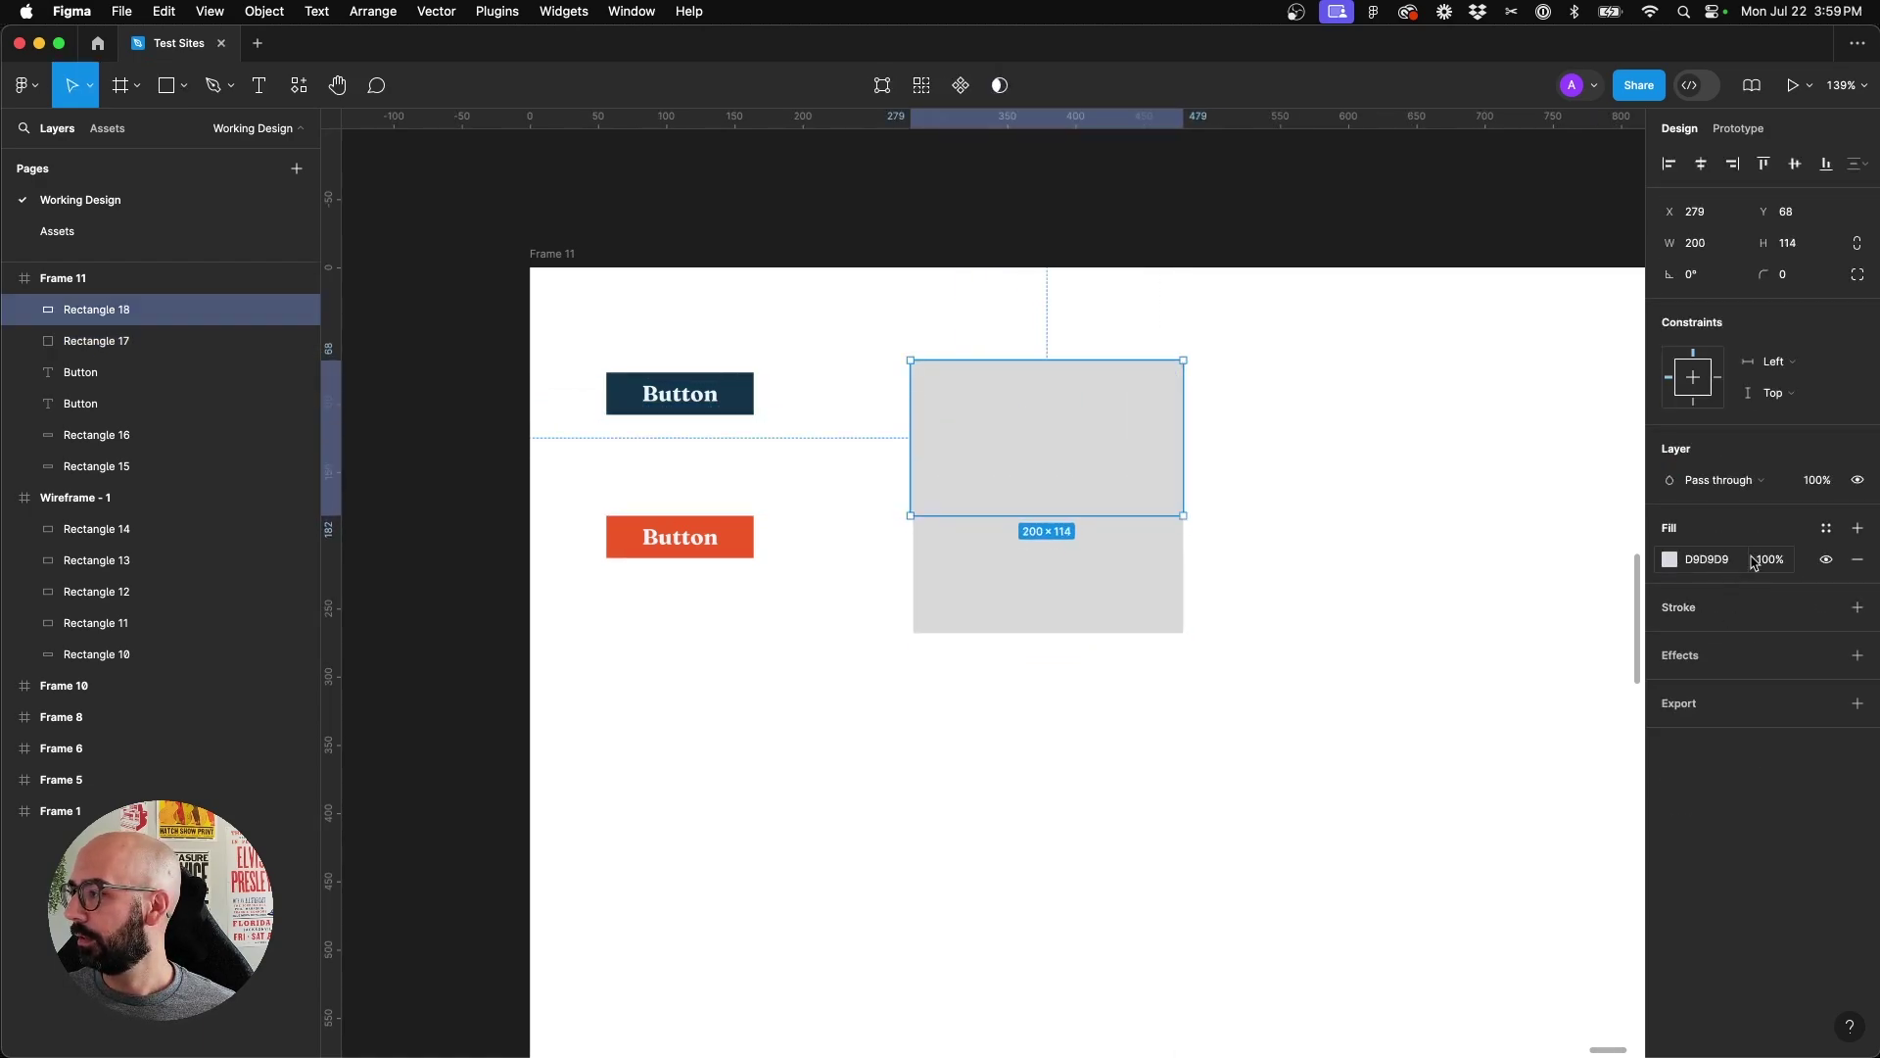
{"action": "left_click", "coordinate": [1826, 528]}
{"action": "scroll", "coordinate": [1384, 770], "scroll_direction": "down", "scroll_amount": 3}
{"action": "scroll", "coordinate": [1384, 769], "scroll_direction": "down", "scroll_amount": 2}
{"action": "scroll", "coordinate": [1498, 783], "scroll_direction": "down", "scroll_amount": 3}
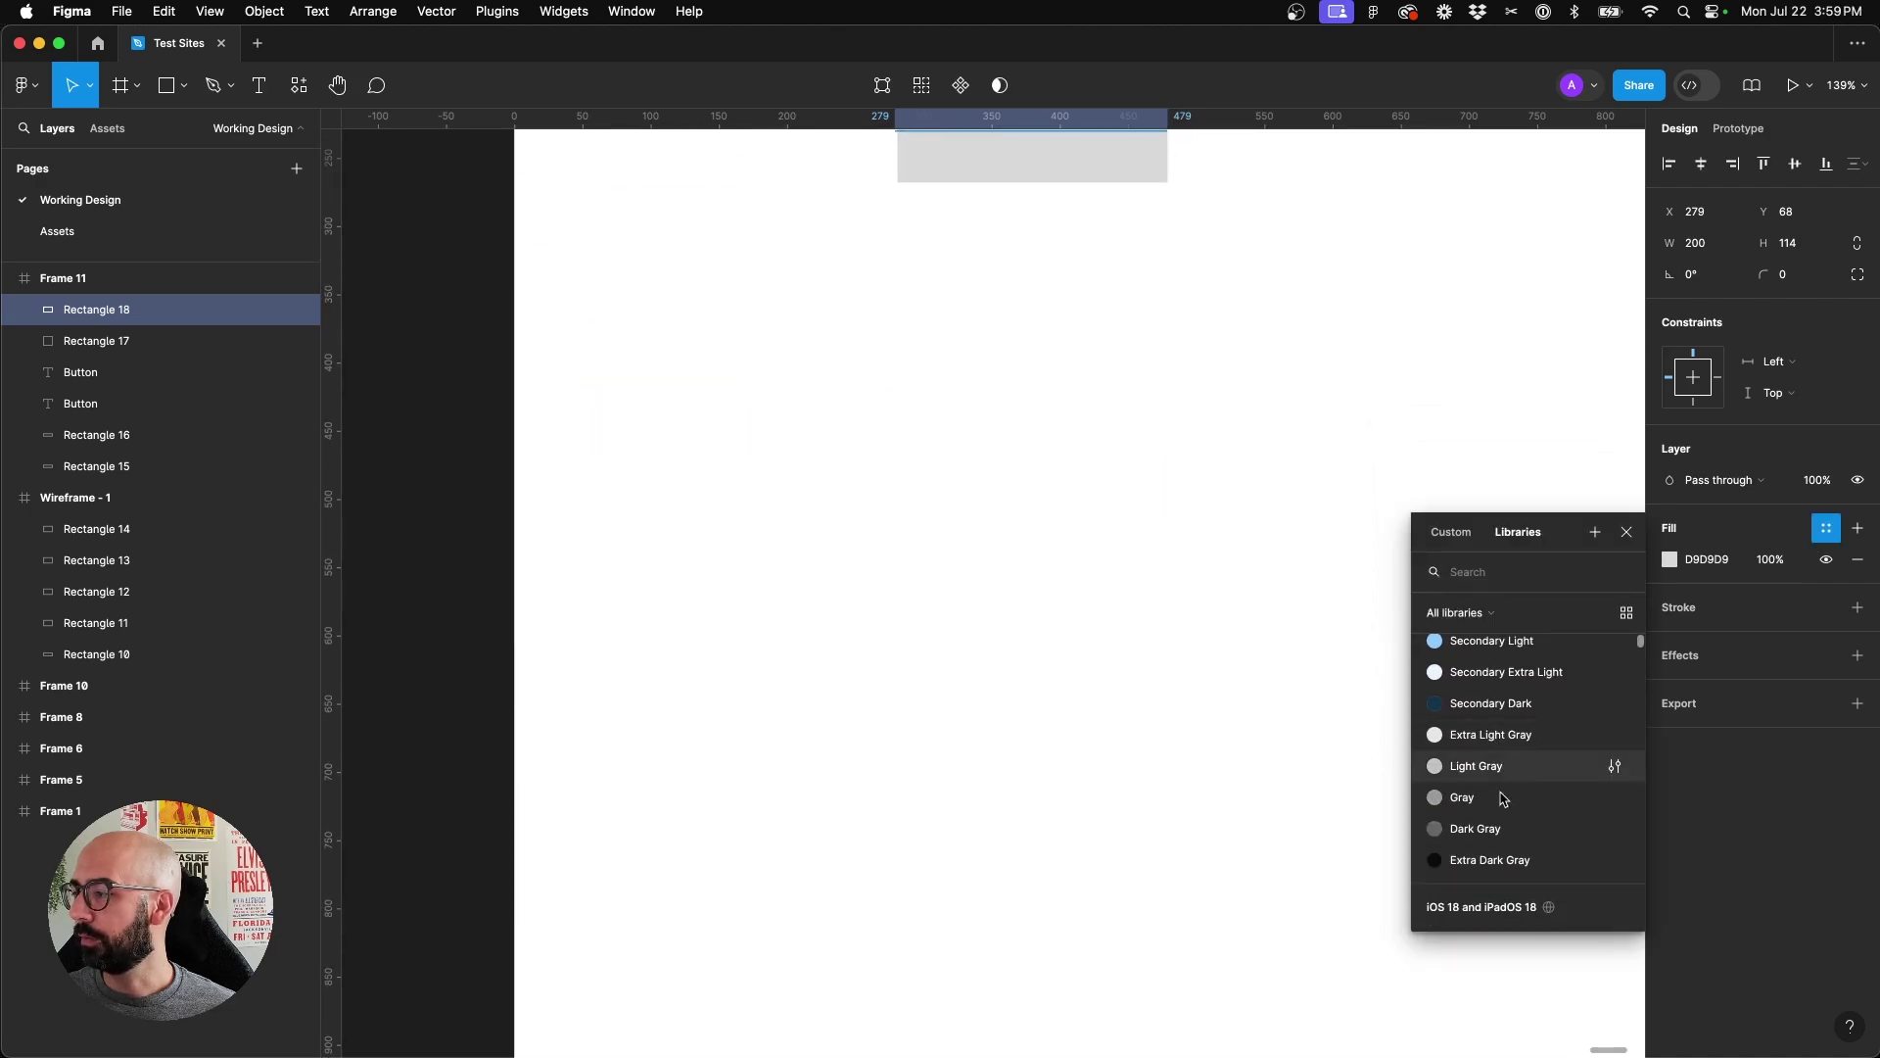
{"action": "left_click", "coordinate": [1502, 839]}
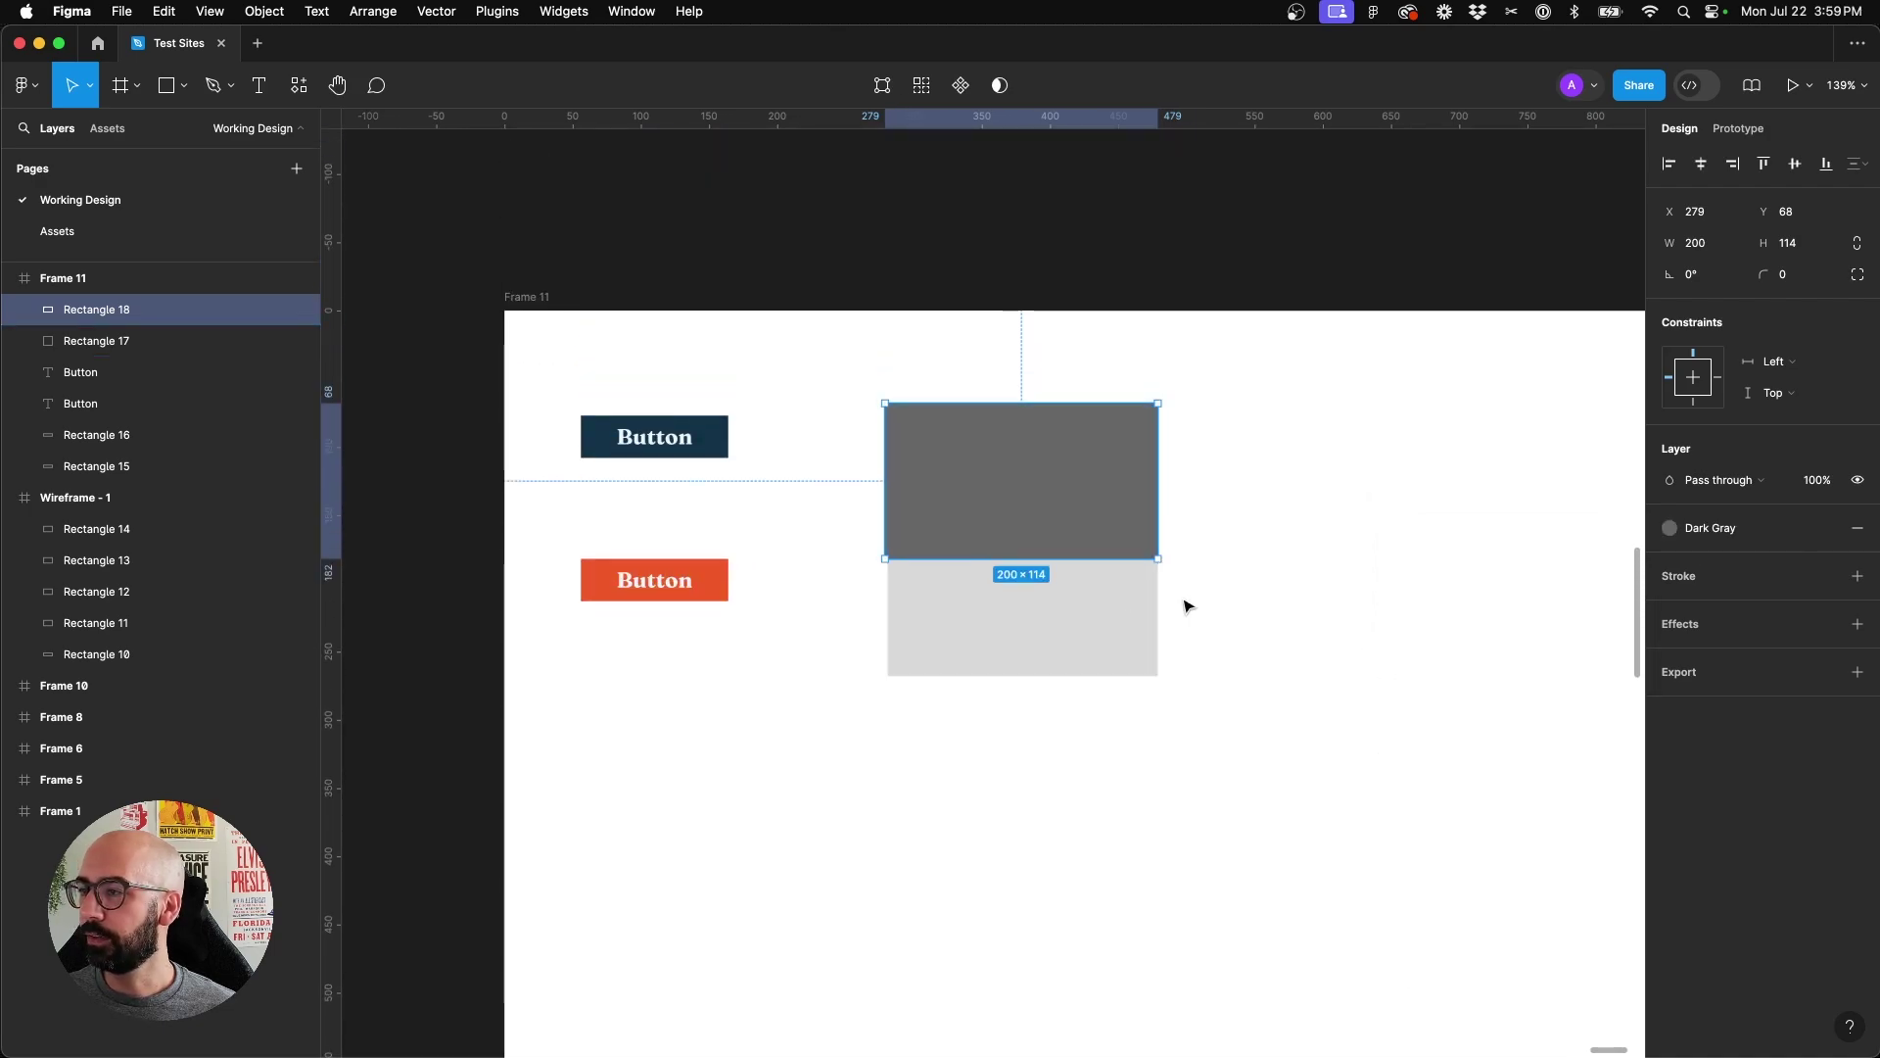
Add the text 'Some Text' in the card's lower part
{"action": "left_click", "coordinate": [1184, 604]}
{"action": "key", "text": "t"}
{"action": "left_click_drag", "start_coordinate": [917, 576], "coordinate": [1112, 601]}
{"action": "type", "text": "Some Te"}
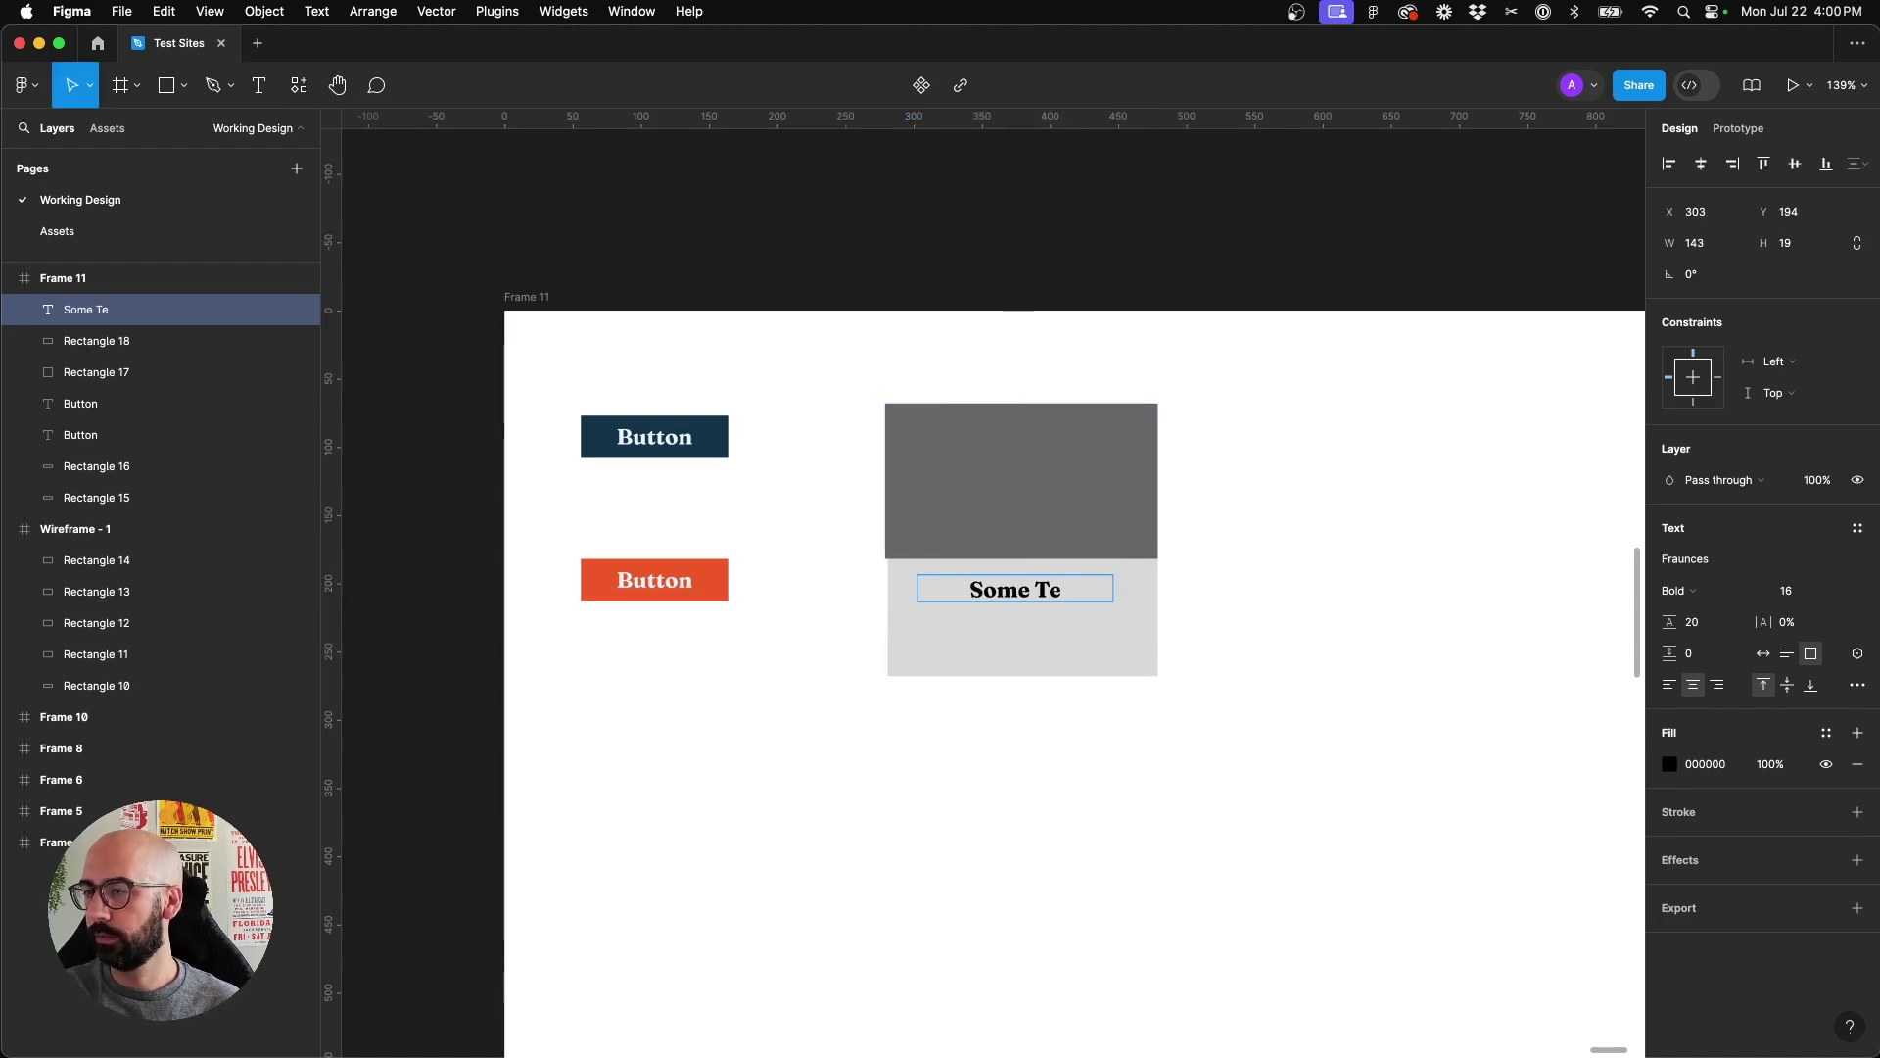
{"action": "type", "text": "xt"}
{"action": "key", "text": "Escape"}
Copy the dark button into the card and bring it in front of the card
{"action": "left_click", "coordinate": [614, 421]}
{"action": "left_click", "coordinate": [615, 421], "text": "shift"}
{"action": "left_click_drag", "start_coordinate": [615, 421], "coordinate": [1025, 650]}
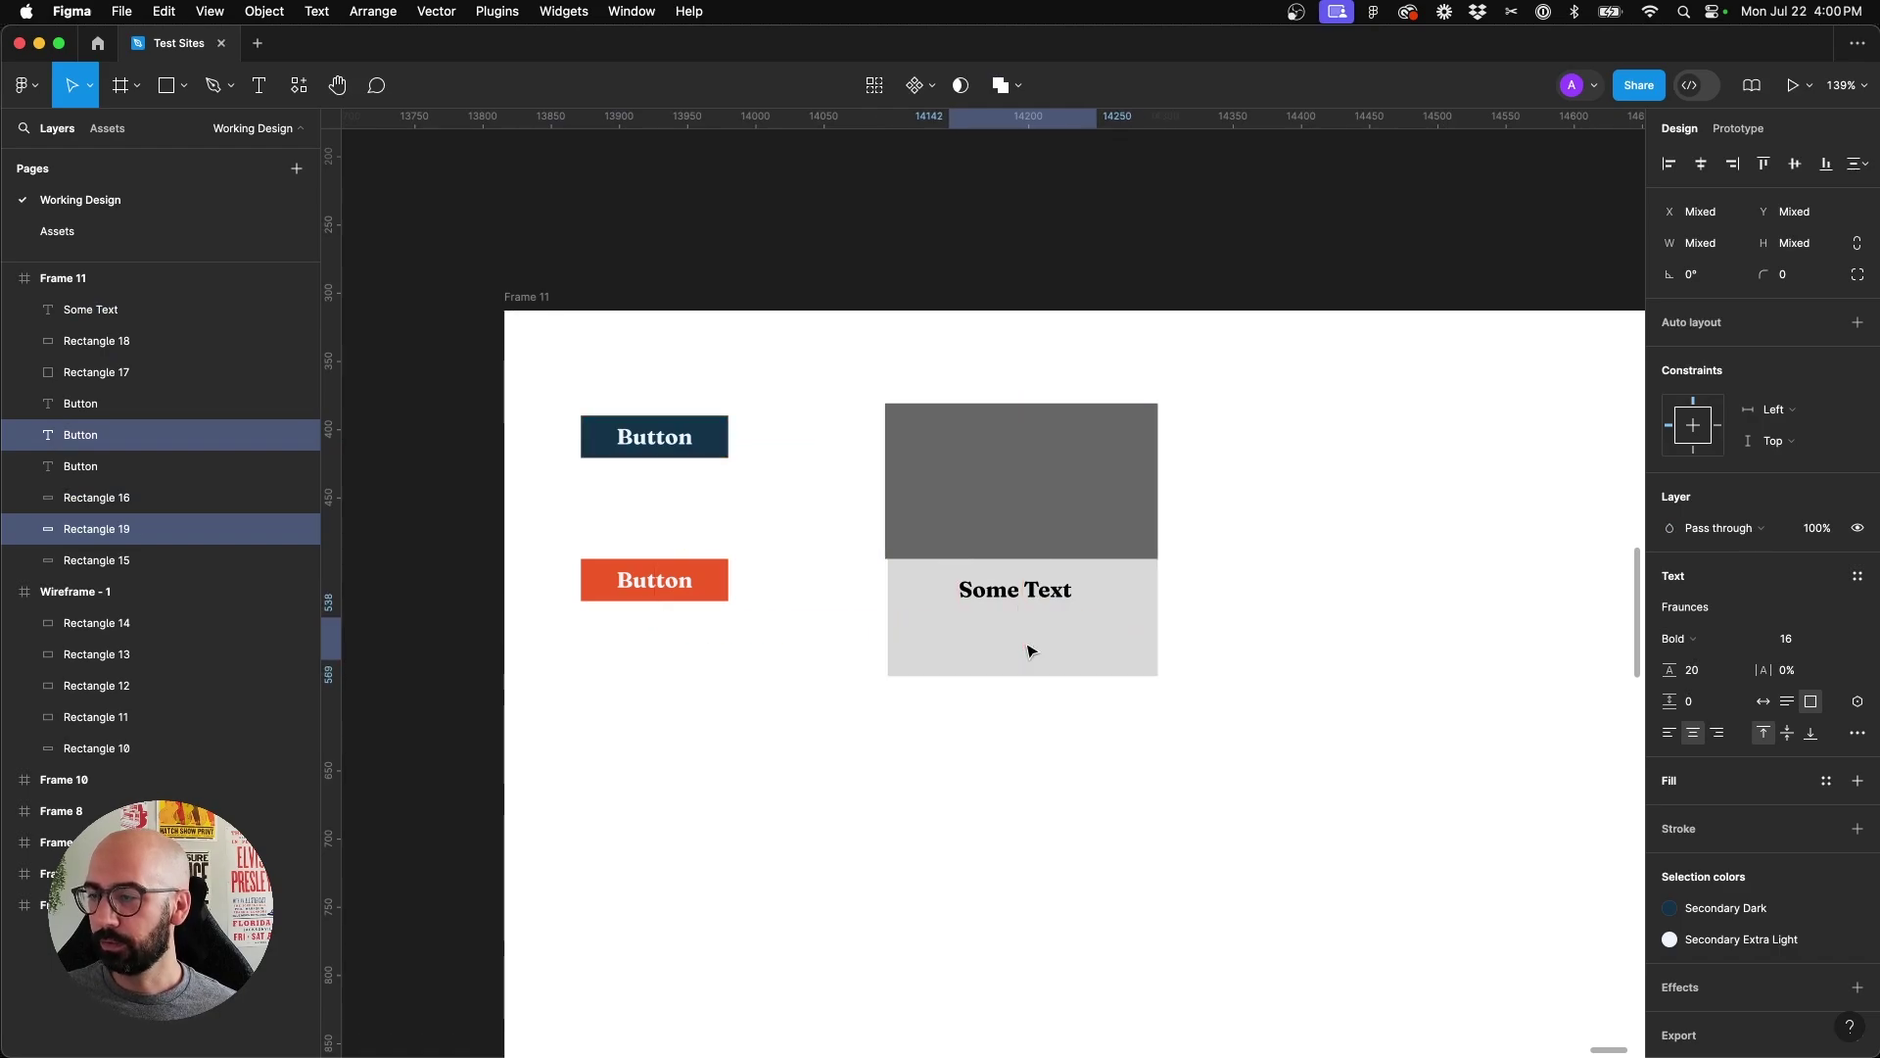
{"action": "key", "text": "super+alt+bracketright"}
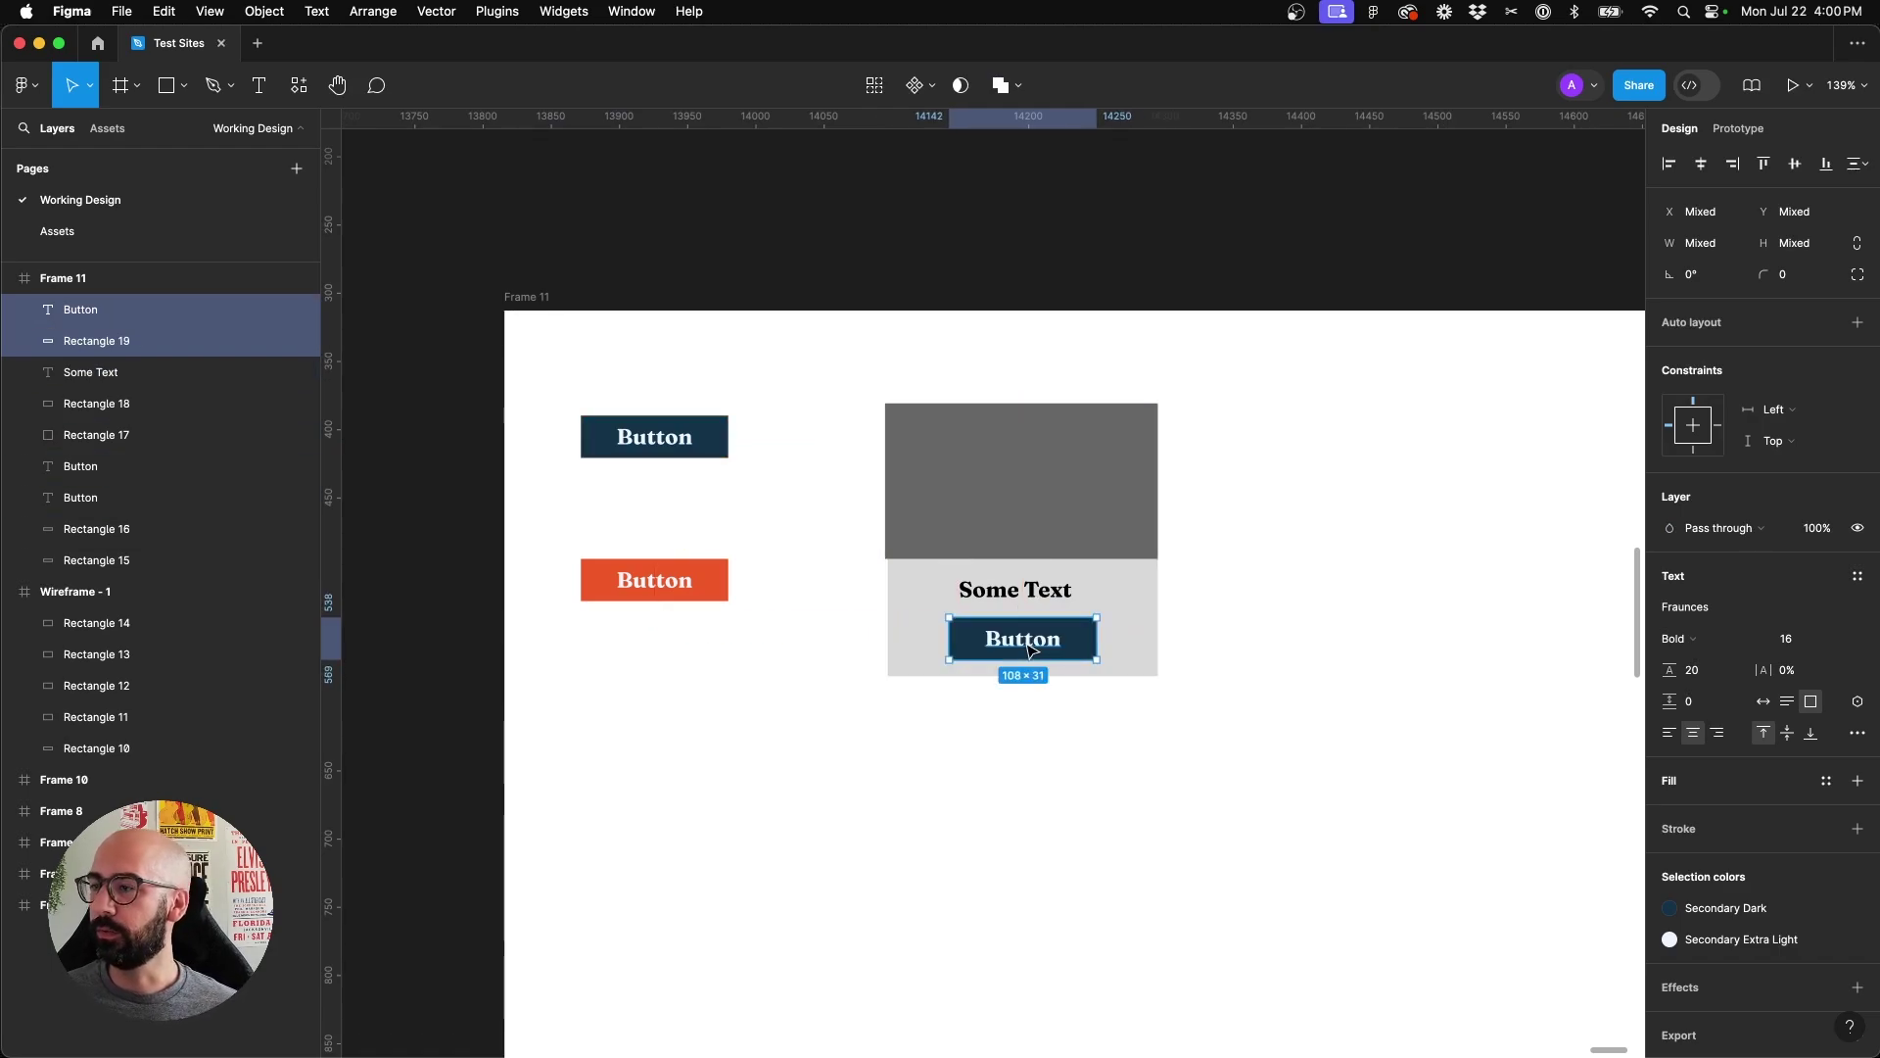
{"action": "left_click", "coordinate": [1078, 742]}
Place another copy of the top-left dark button on the far right
{"action": "left_click", "coordinate": [1040, 643]}
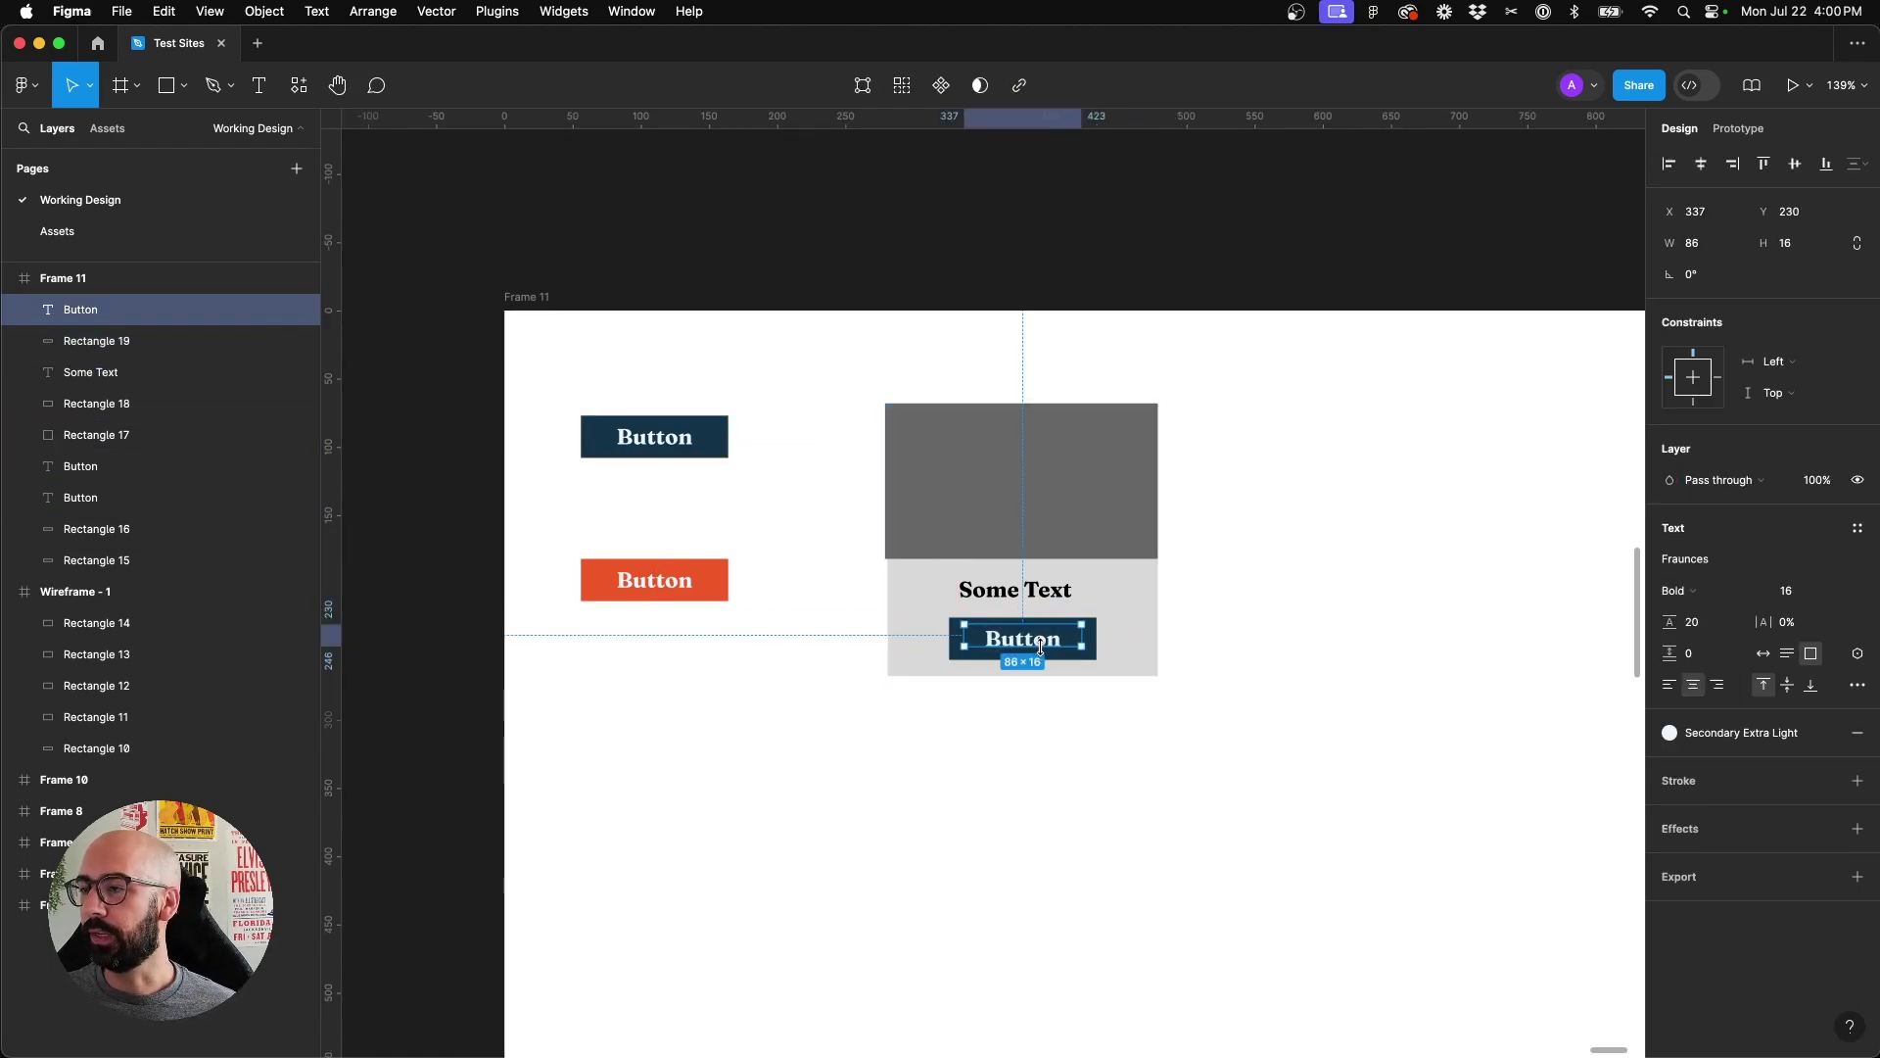
{"action": "key", "text": "Escape"}
{"action": "left_click", "coordinate": [1040, 644]}
{"action": "left_click_drag", "start_coordinate": [612, 351], "coordinate": [1456, 450]}
{"action": "left_click", "coordinate": [1434, 592]}
{"action": "scroll", "coordinate": [1435, 591], "scroll_direction": "right", "scroll_amount": 3}
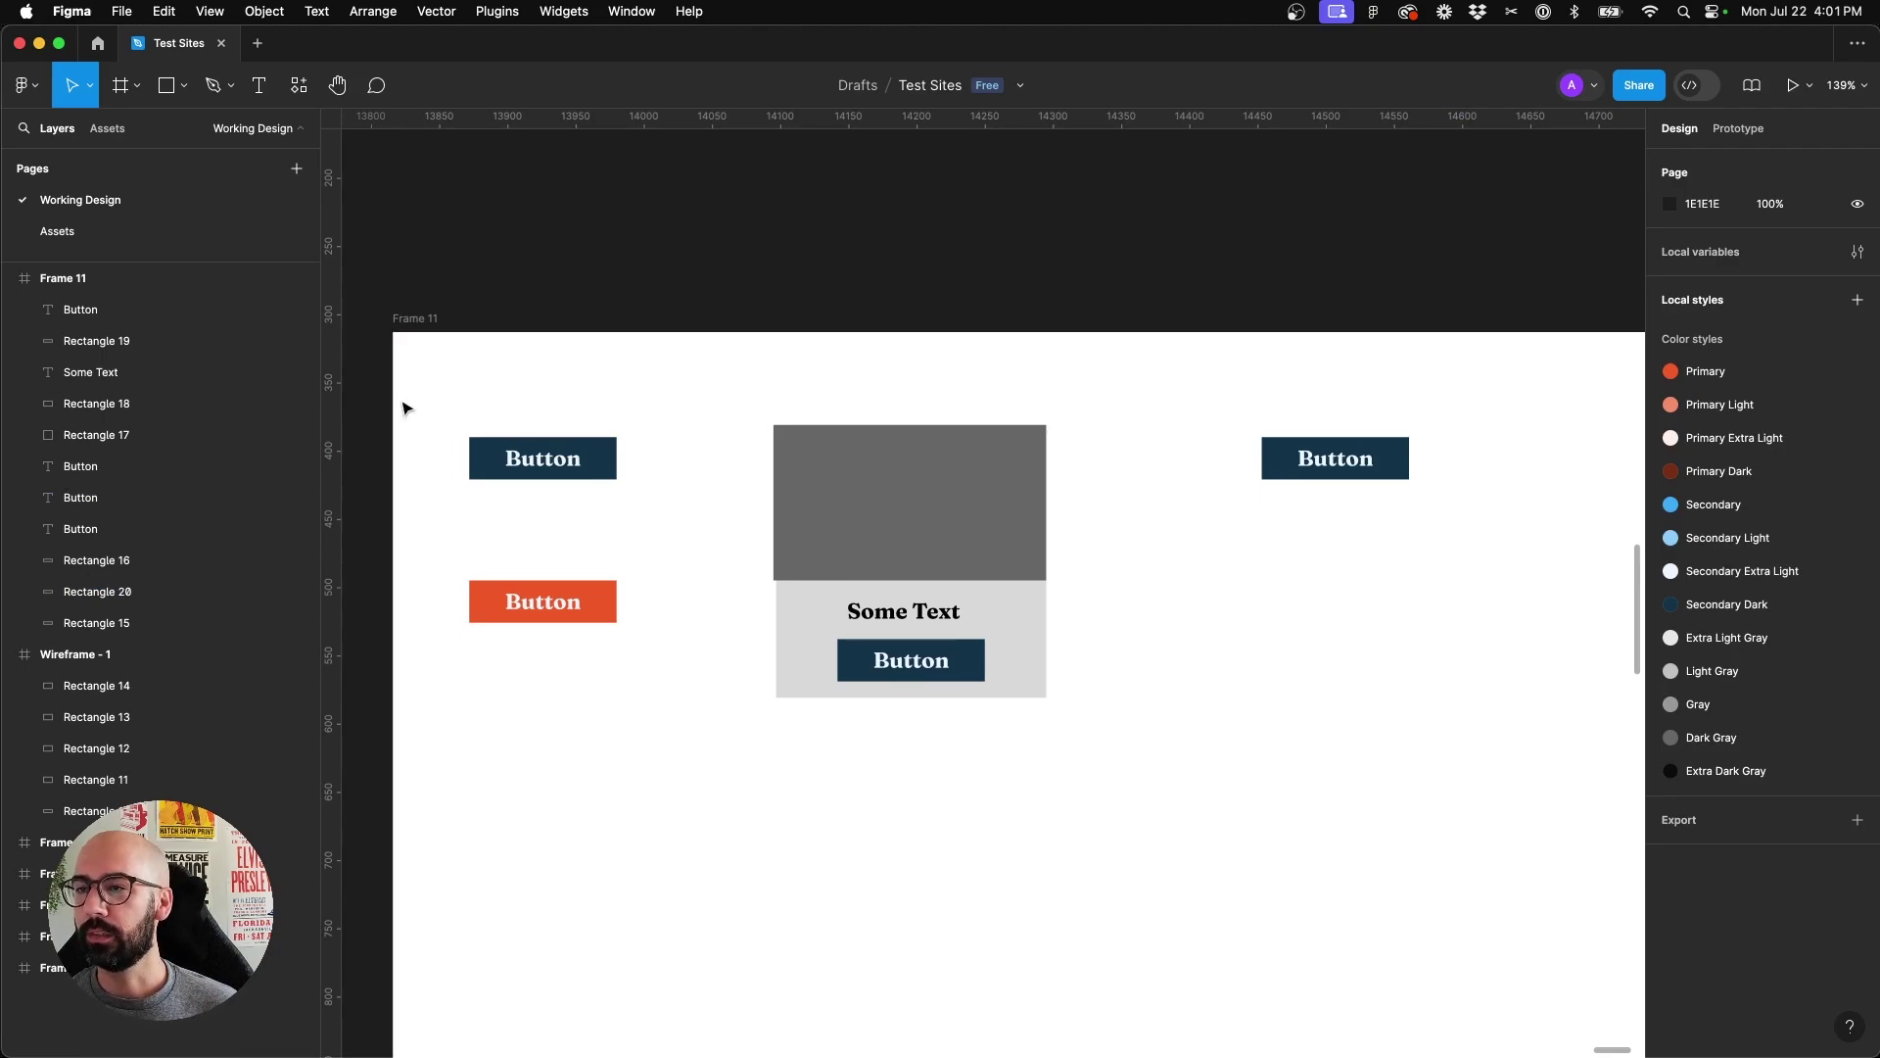
Redefine the Secondary Dark colour style as deep navy 052439
{"action": "left_click", "coordinate": [486, 439]}
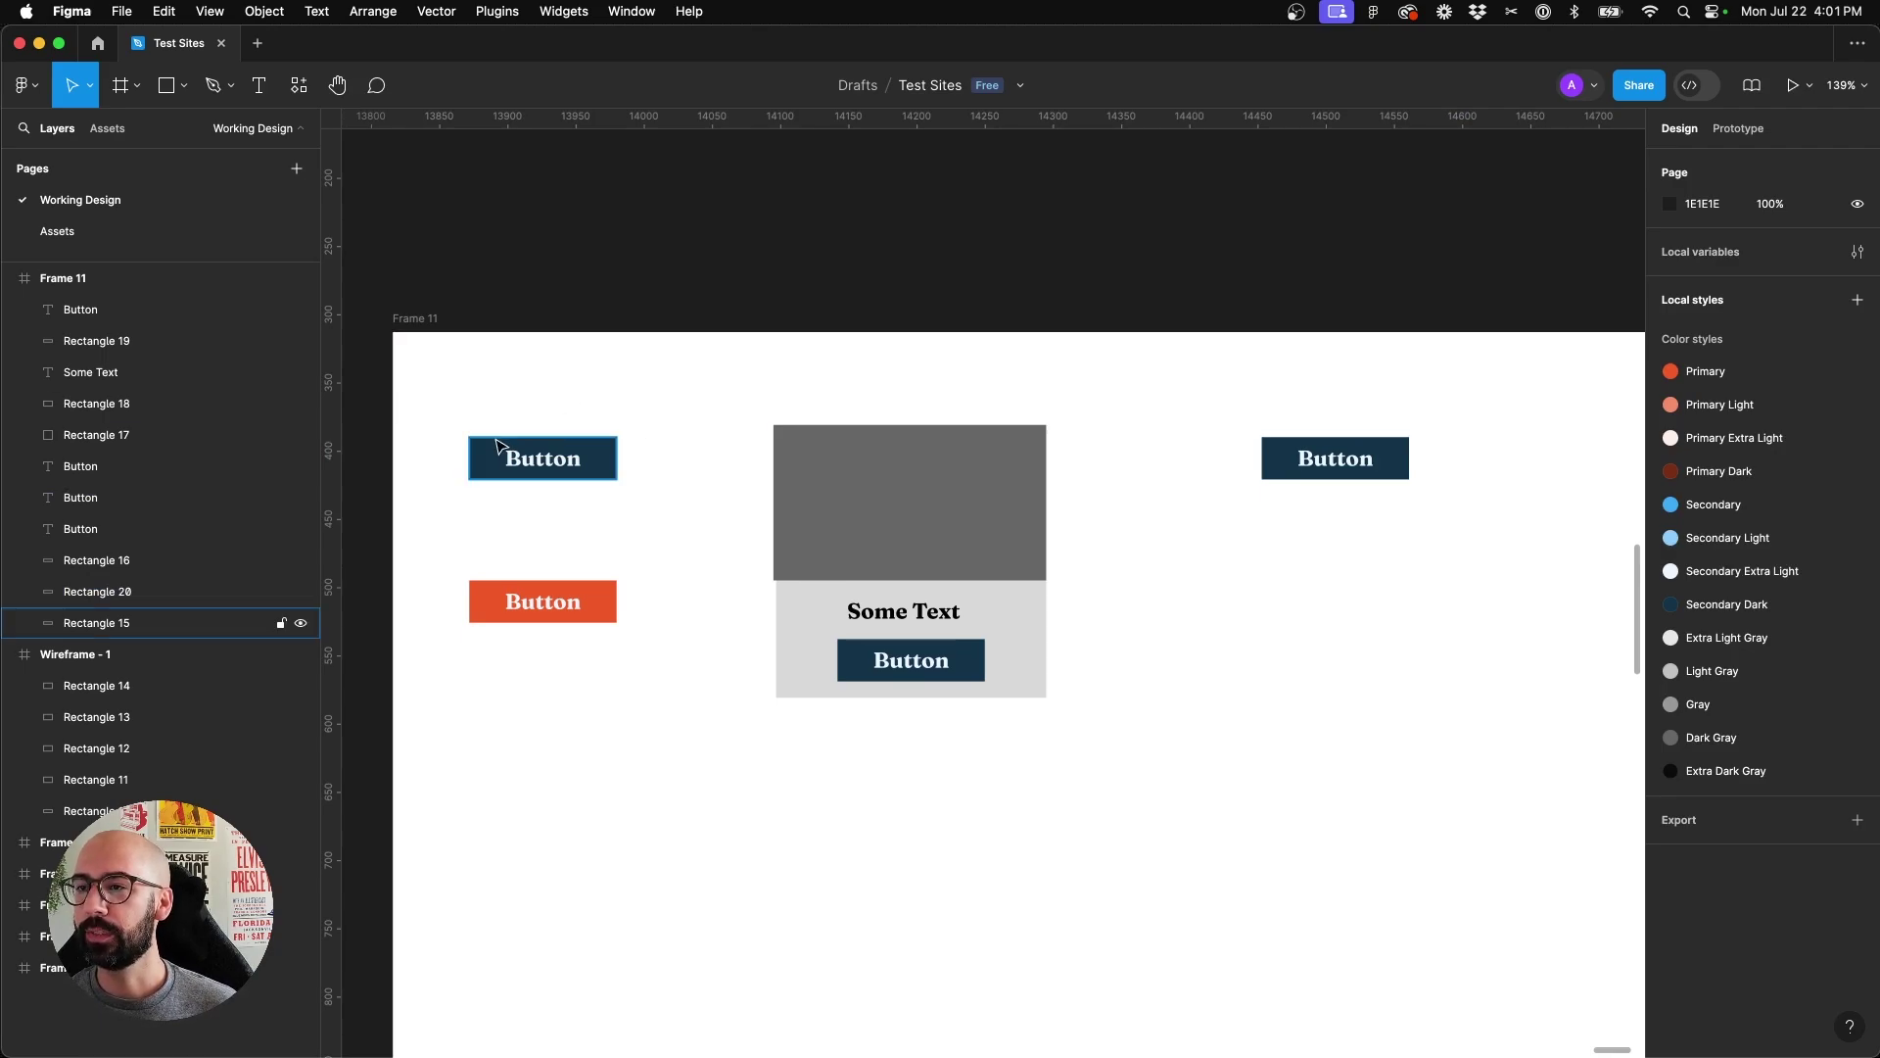
{"action": "left_click", "coordinate": [471, 386]}
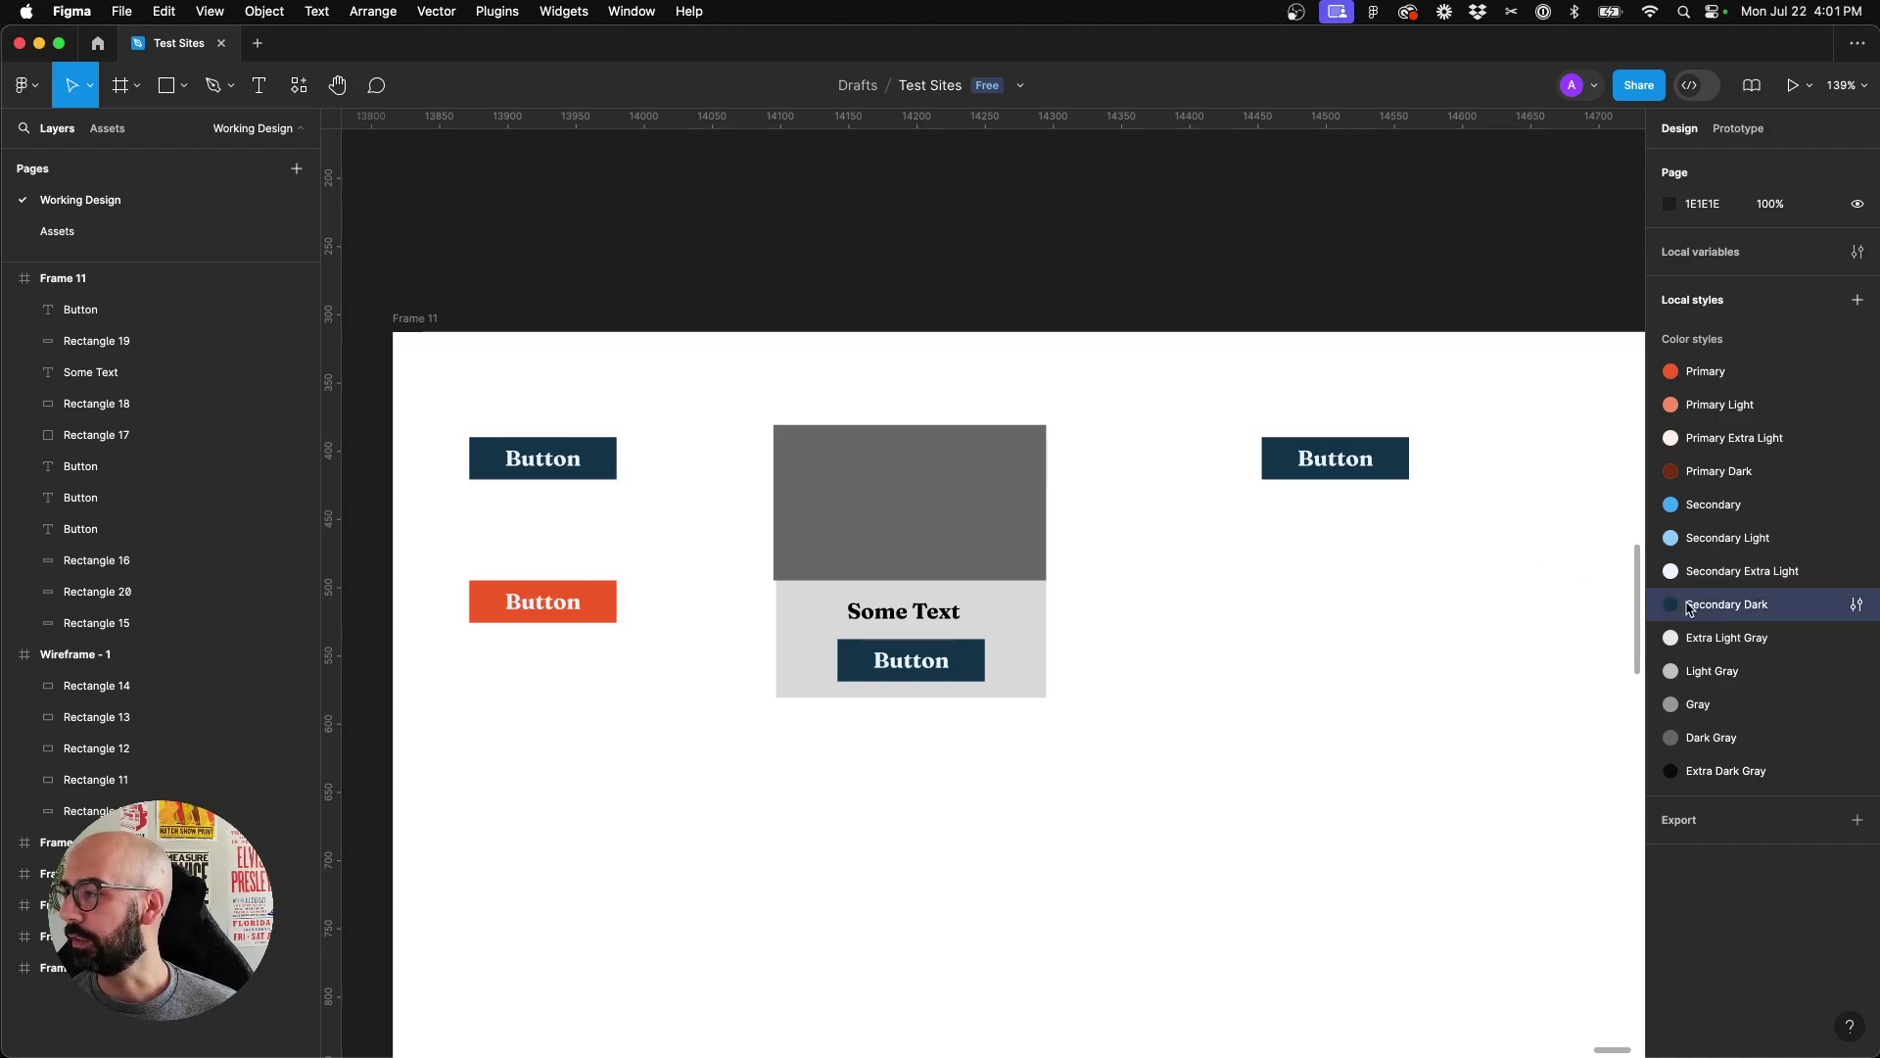
{"action": "left_click", "coordinate": [1858, 605]}
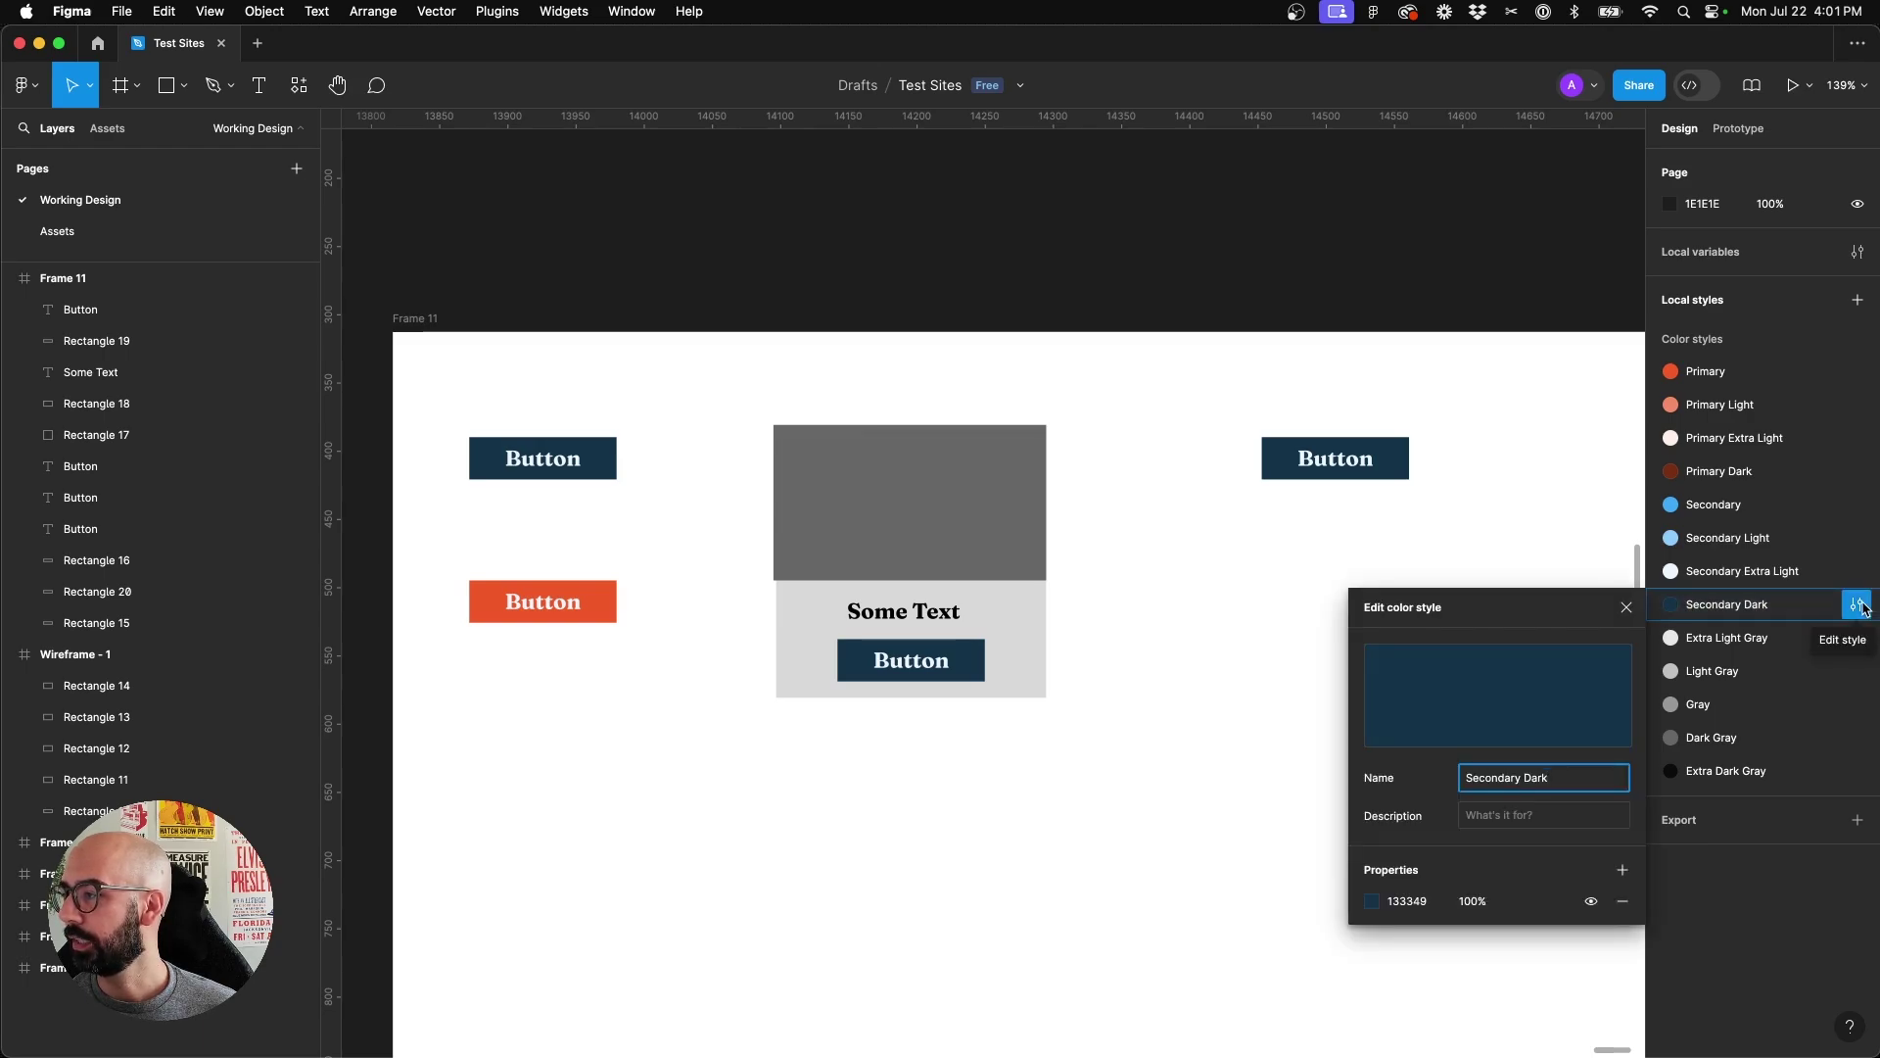
{"action": "left_click", "coordinate": [1372, 901]}
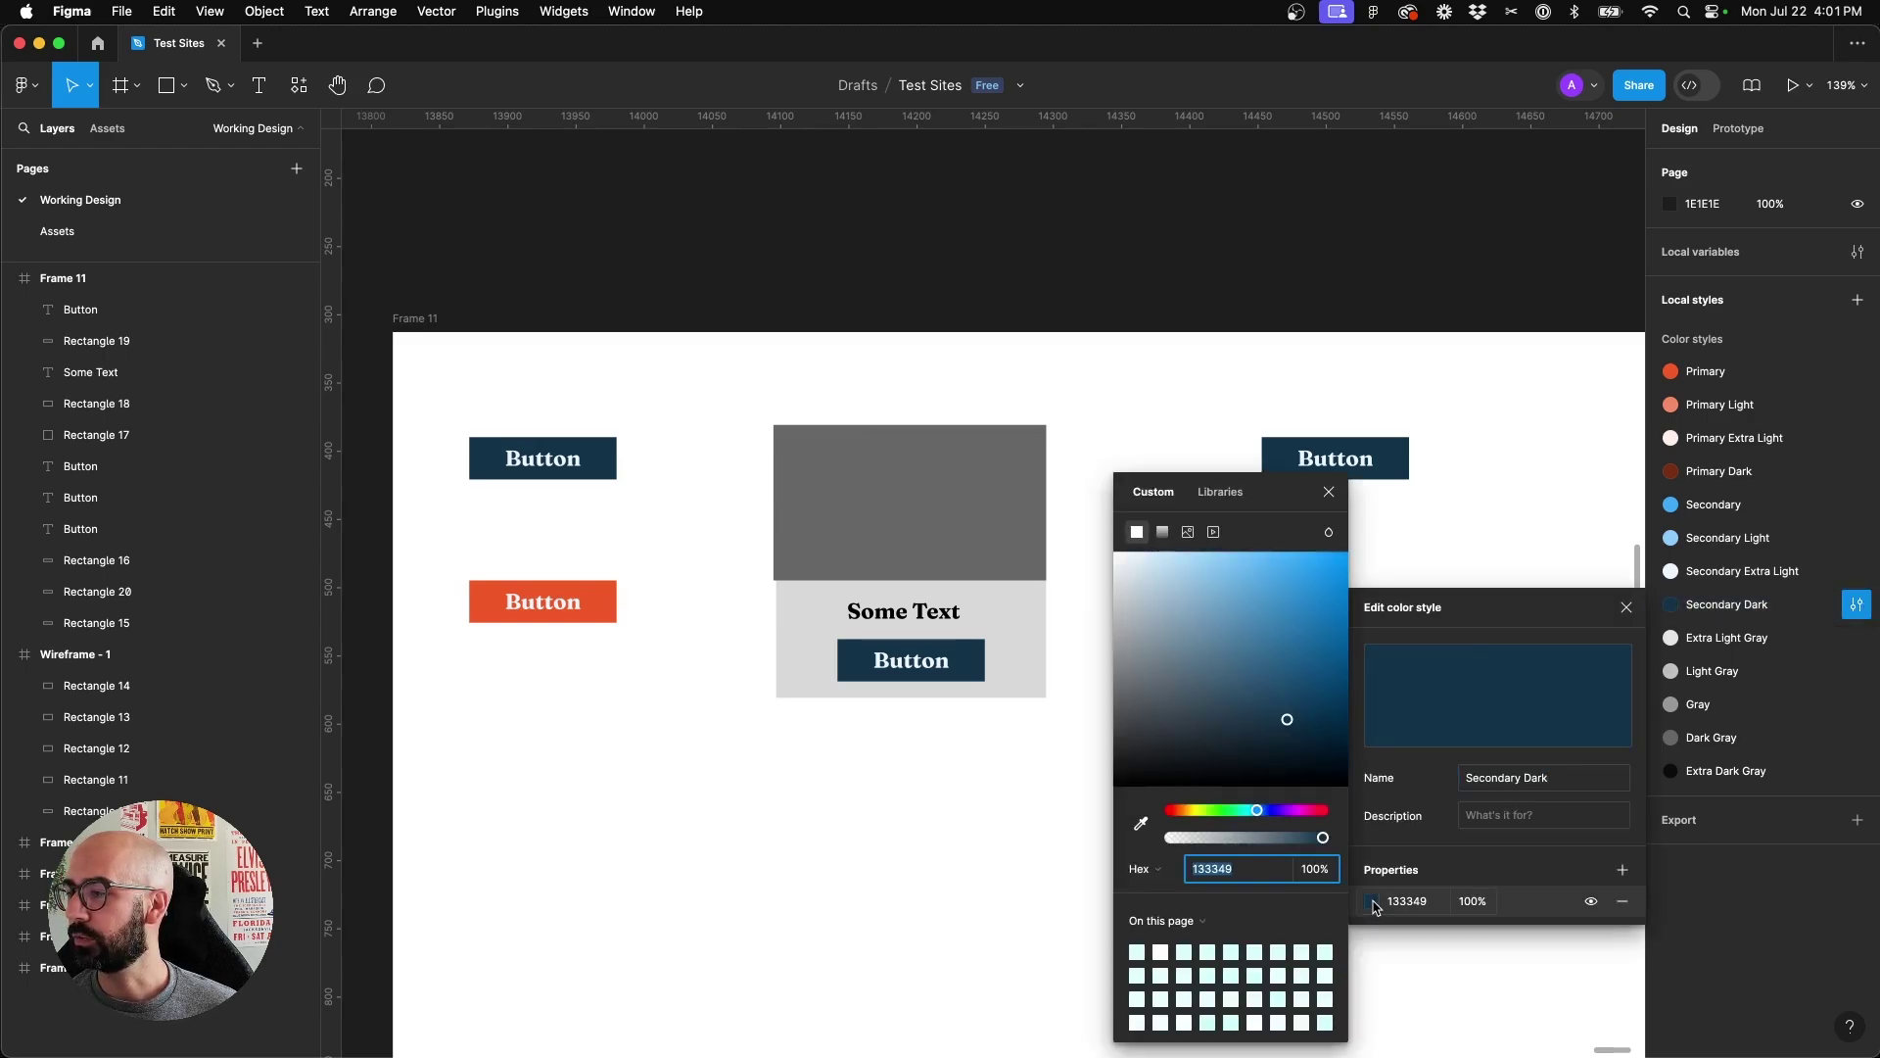
{"action": "left_click_drag", "start_coordinate": [1283, 733], "coordinate": [1310, 575]}
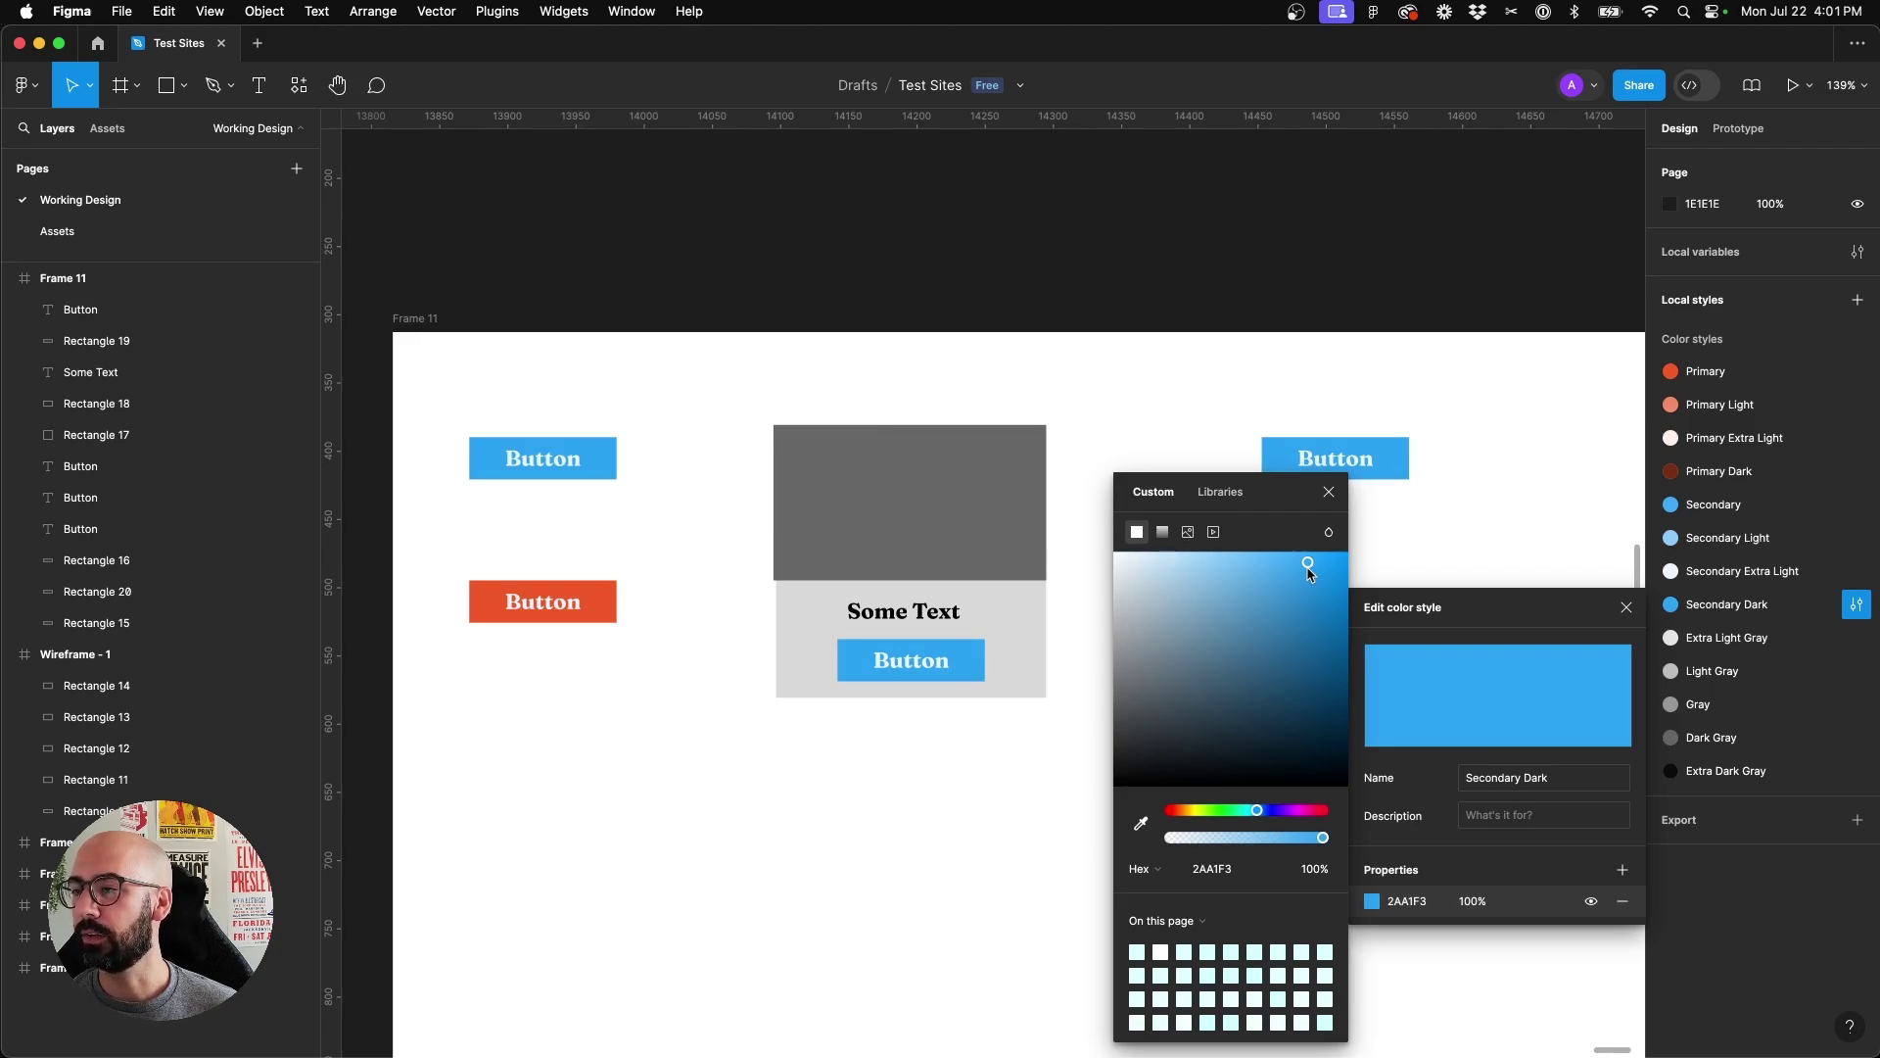
{"action": "left_click_drag", "start_coordinate": [1308, 572], "coordinate": [1330, 742]}
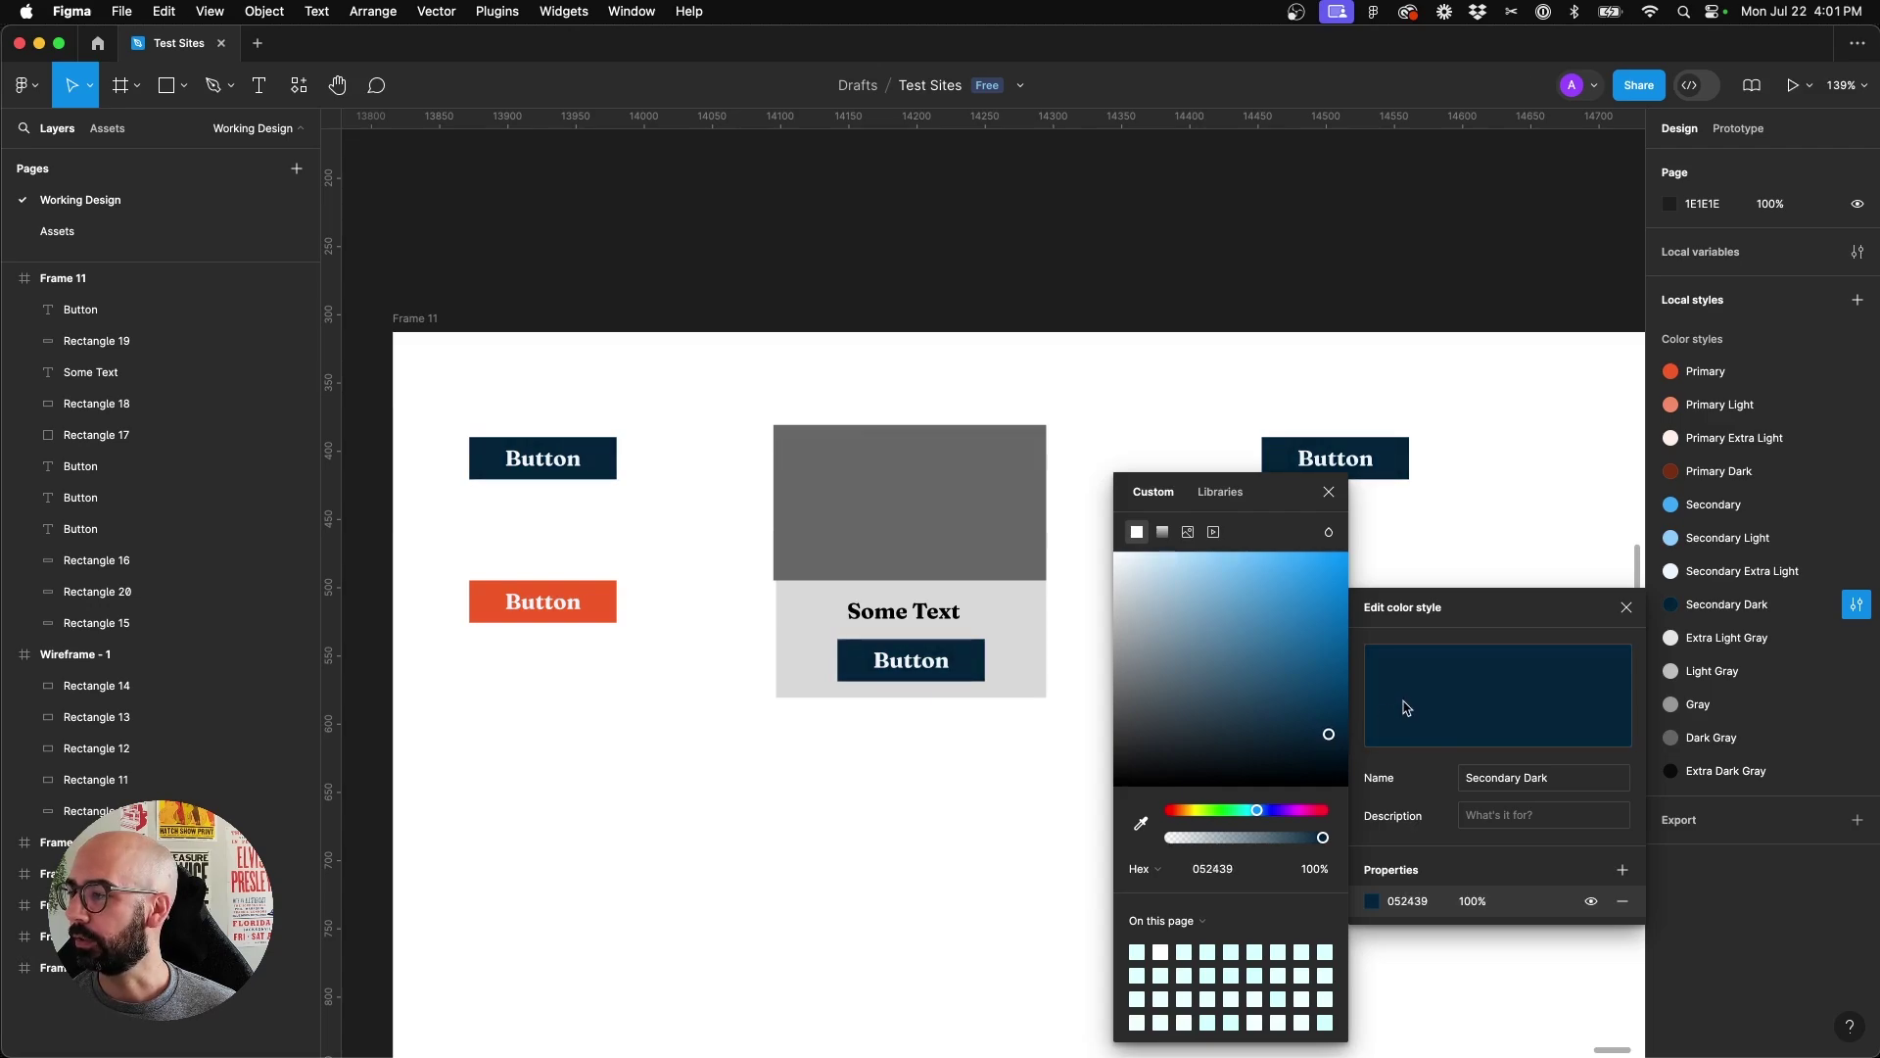
{"action": "left_click", "coordinate": [1327, 490]}
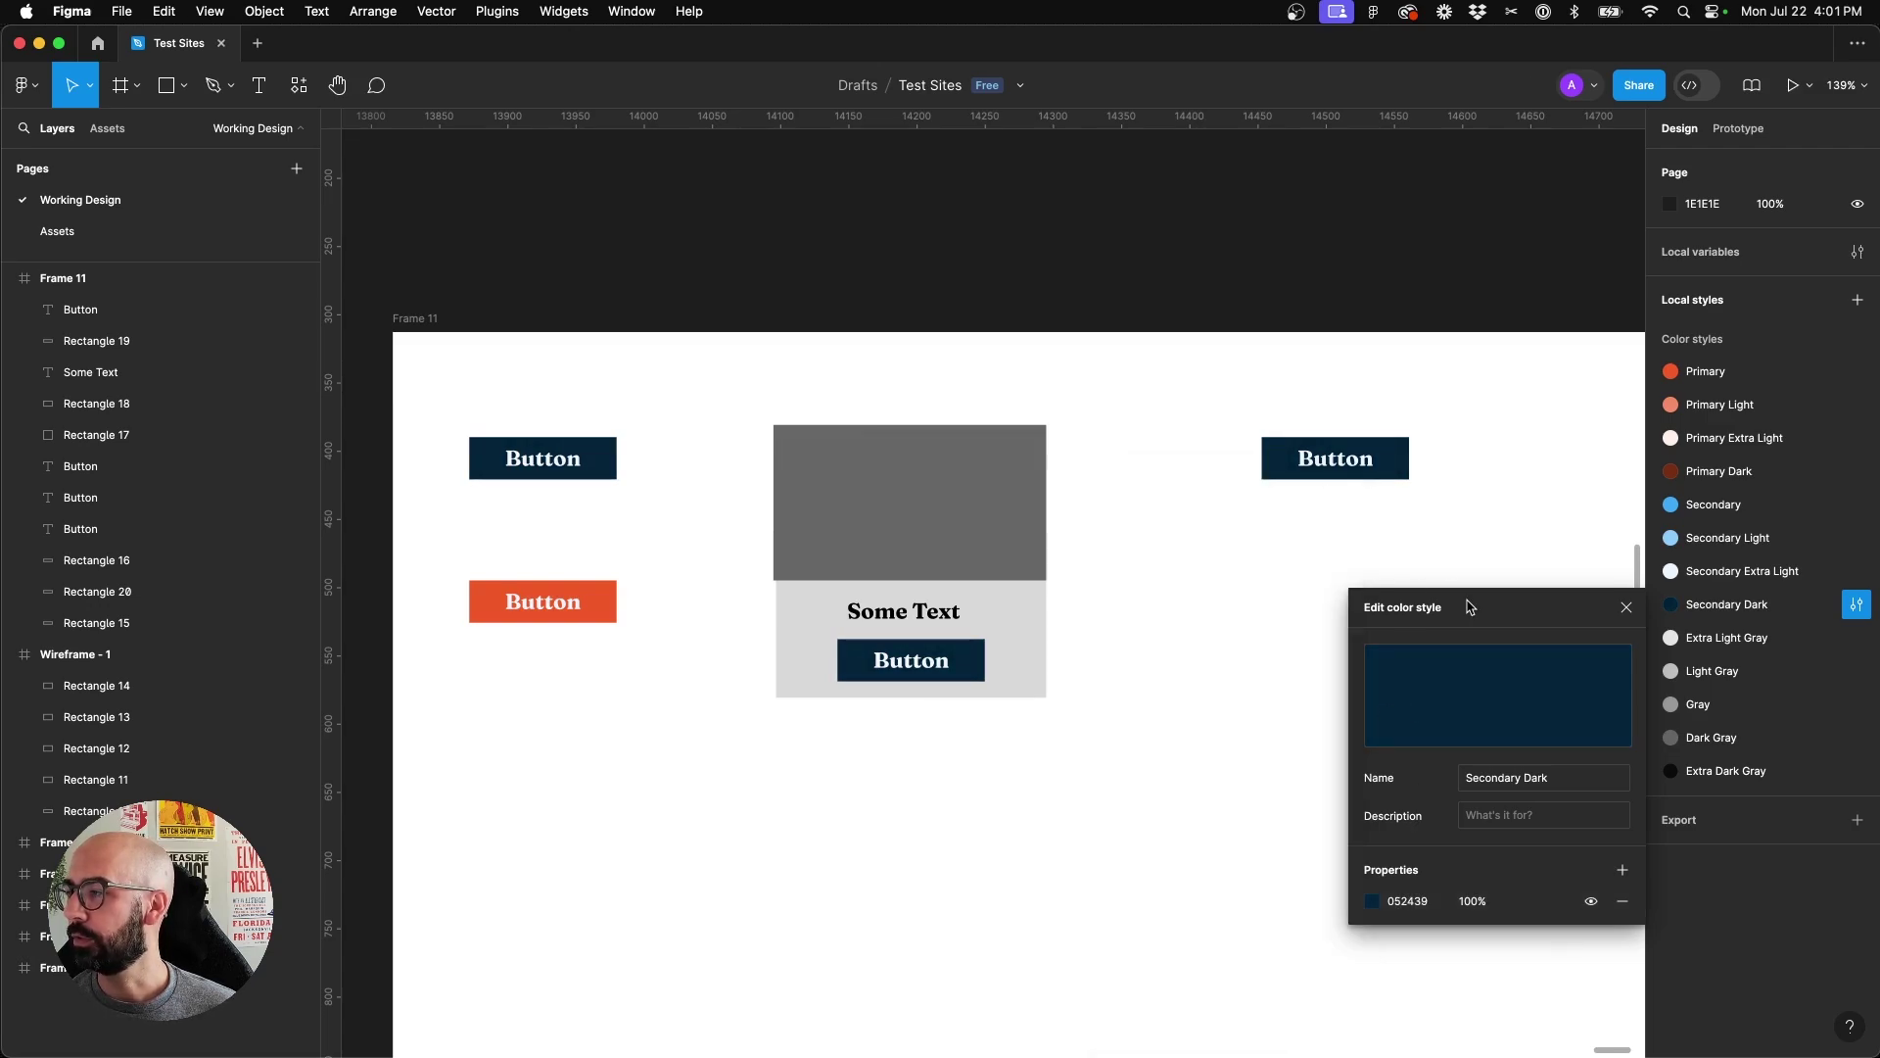
{"action": "left_click", "coordinate": [1627, 607]}
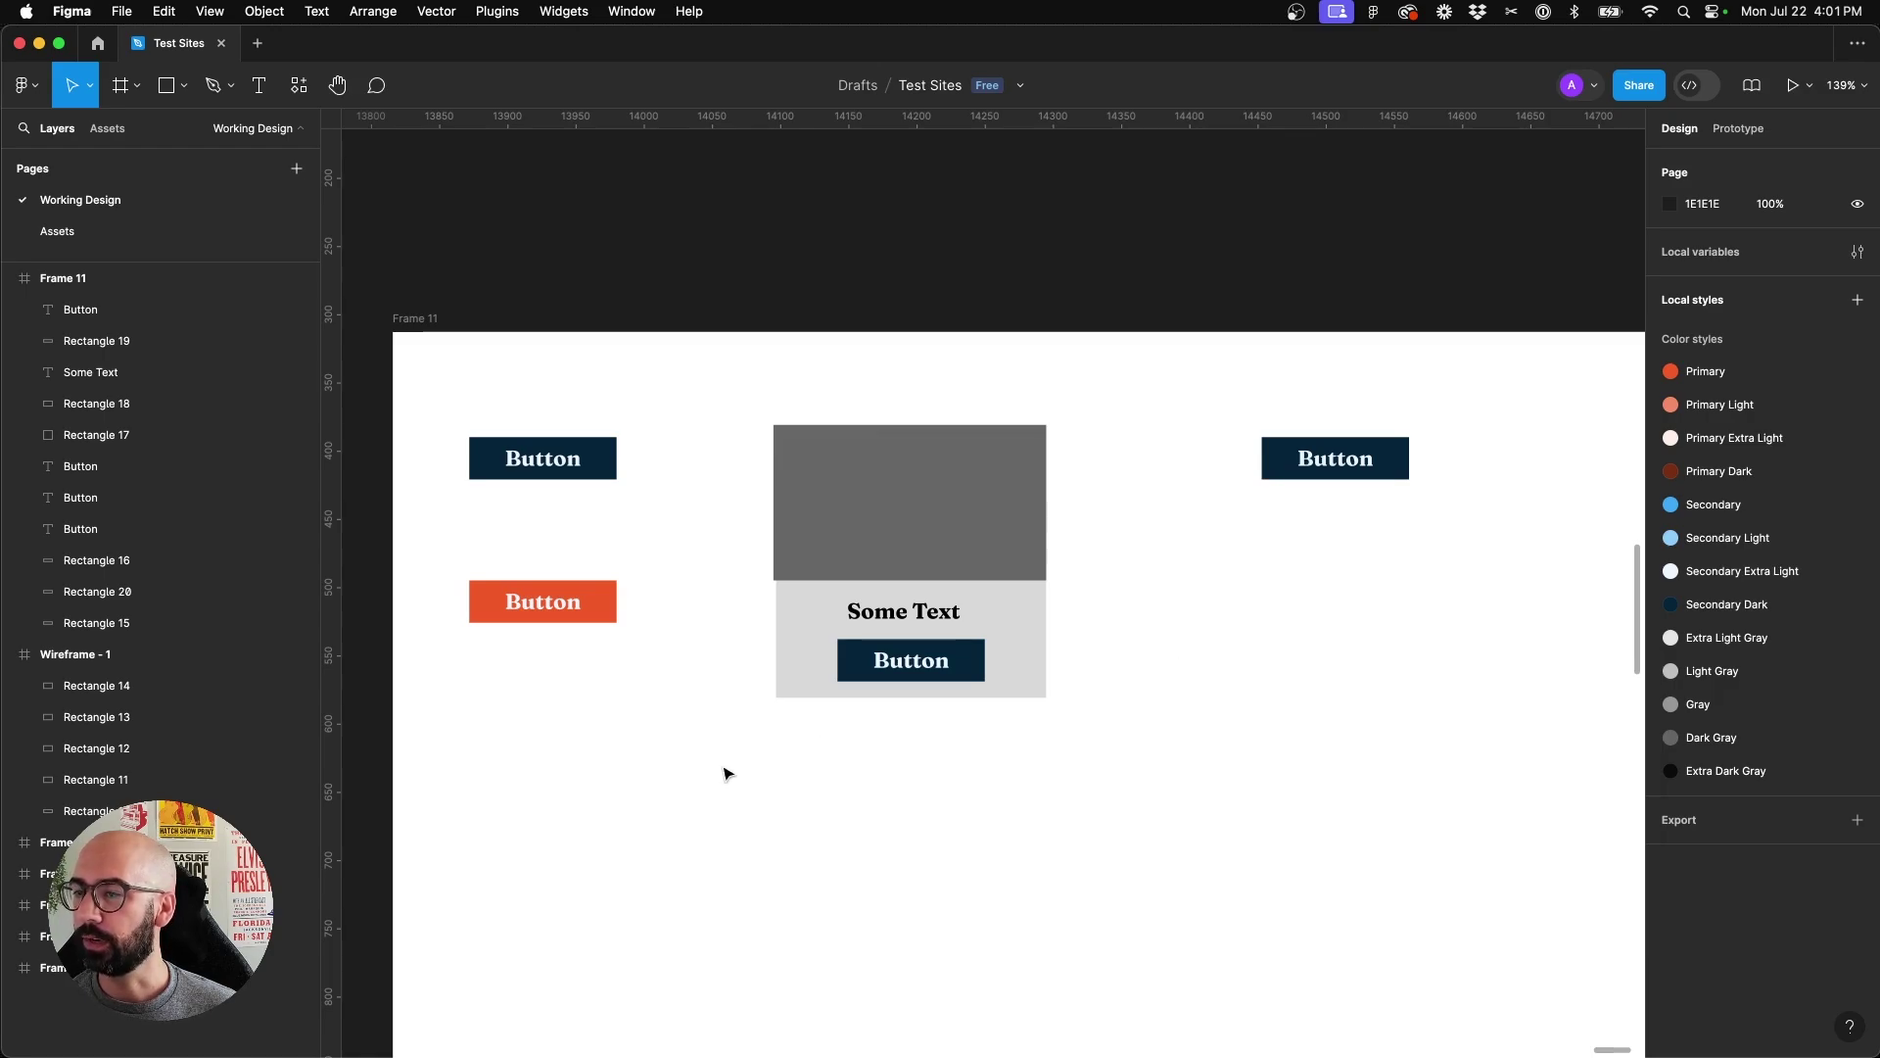
{"action": "scroll", "coordinate": [725, 774], "scroll_direction": "up", "scroll_amount": 3}
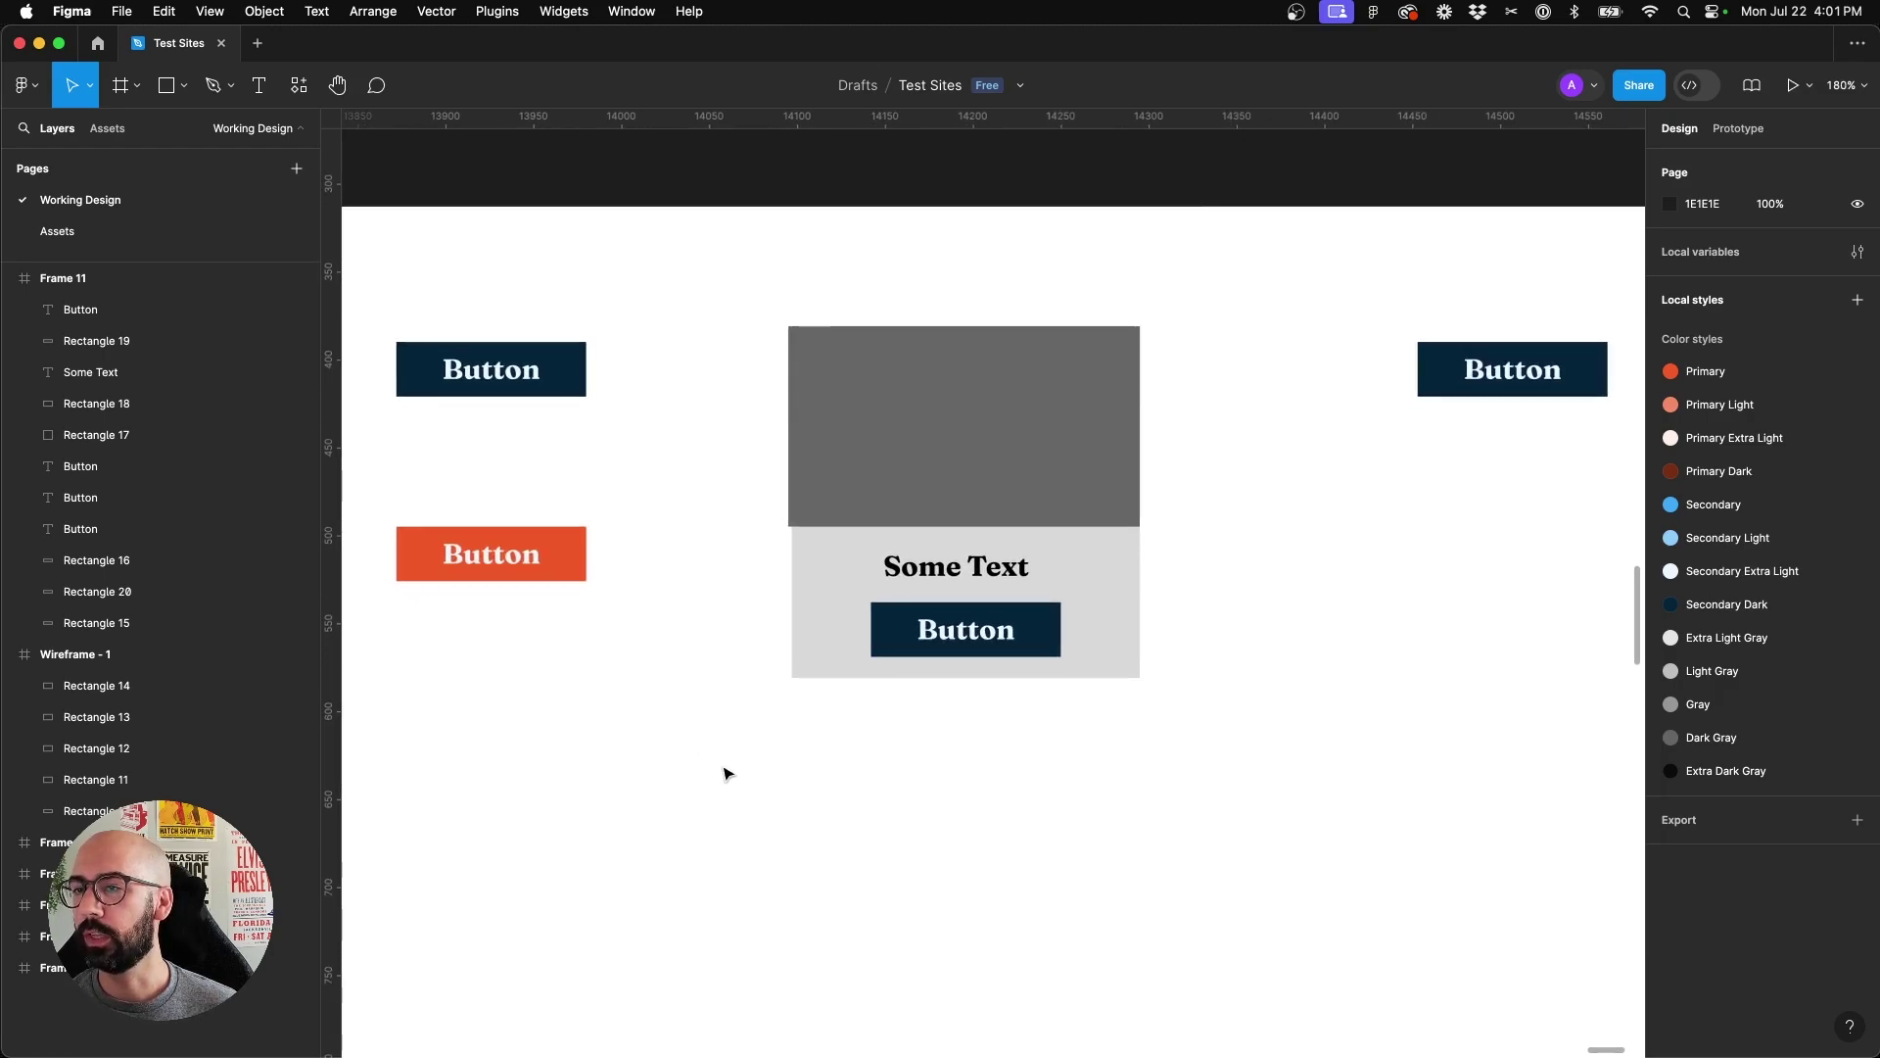
{"action": "scroll", "coordinate": [725, 773], "scroll_direction": "down", "scroll_amount": 3}
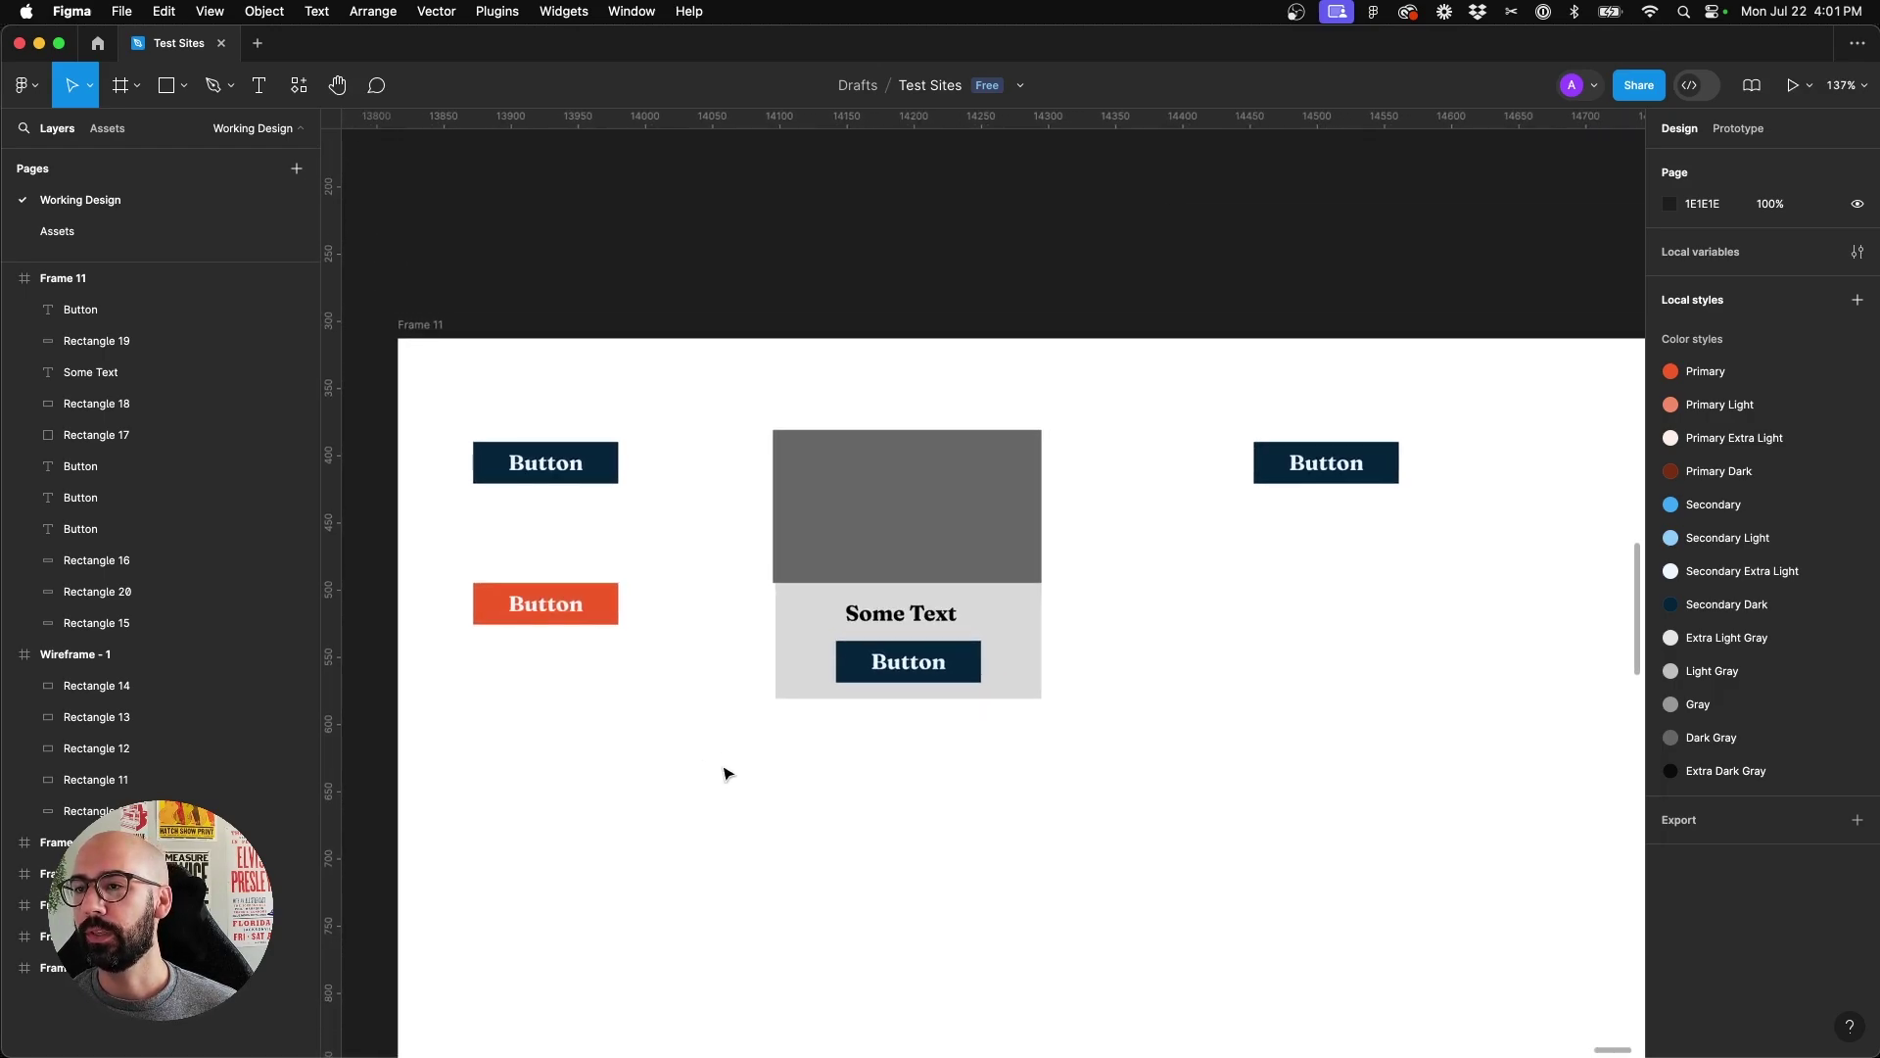
{"action": "scroll", "coordinate": [725, 774], "scroll_direction": "down", "scroll_amount": 2}
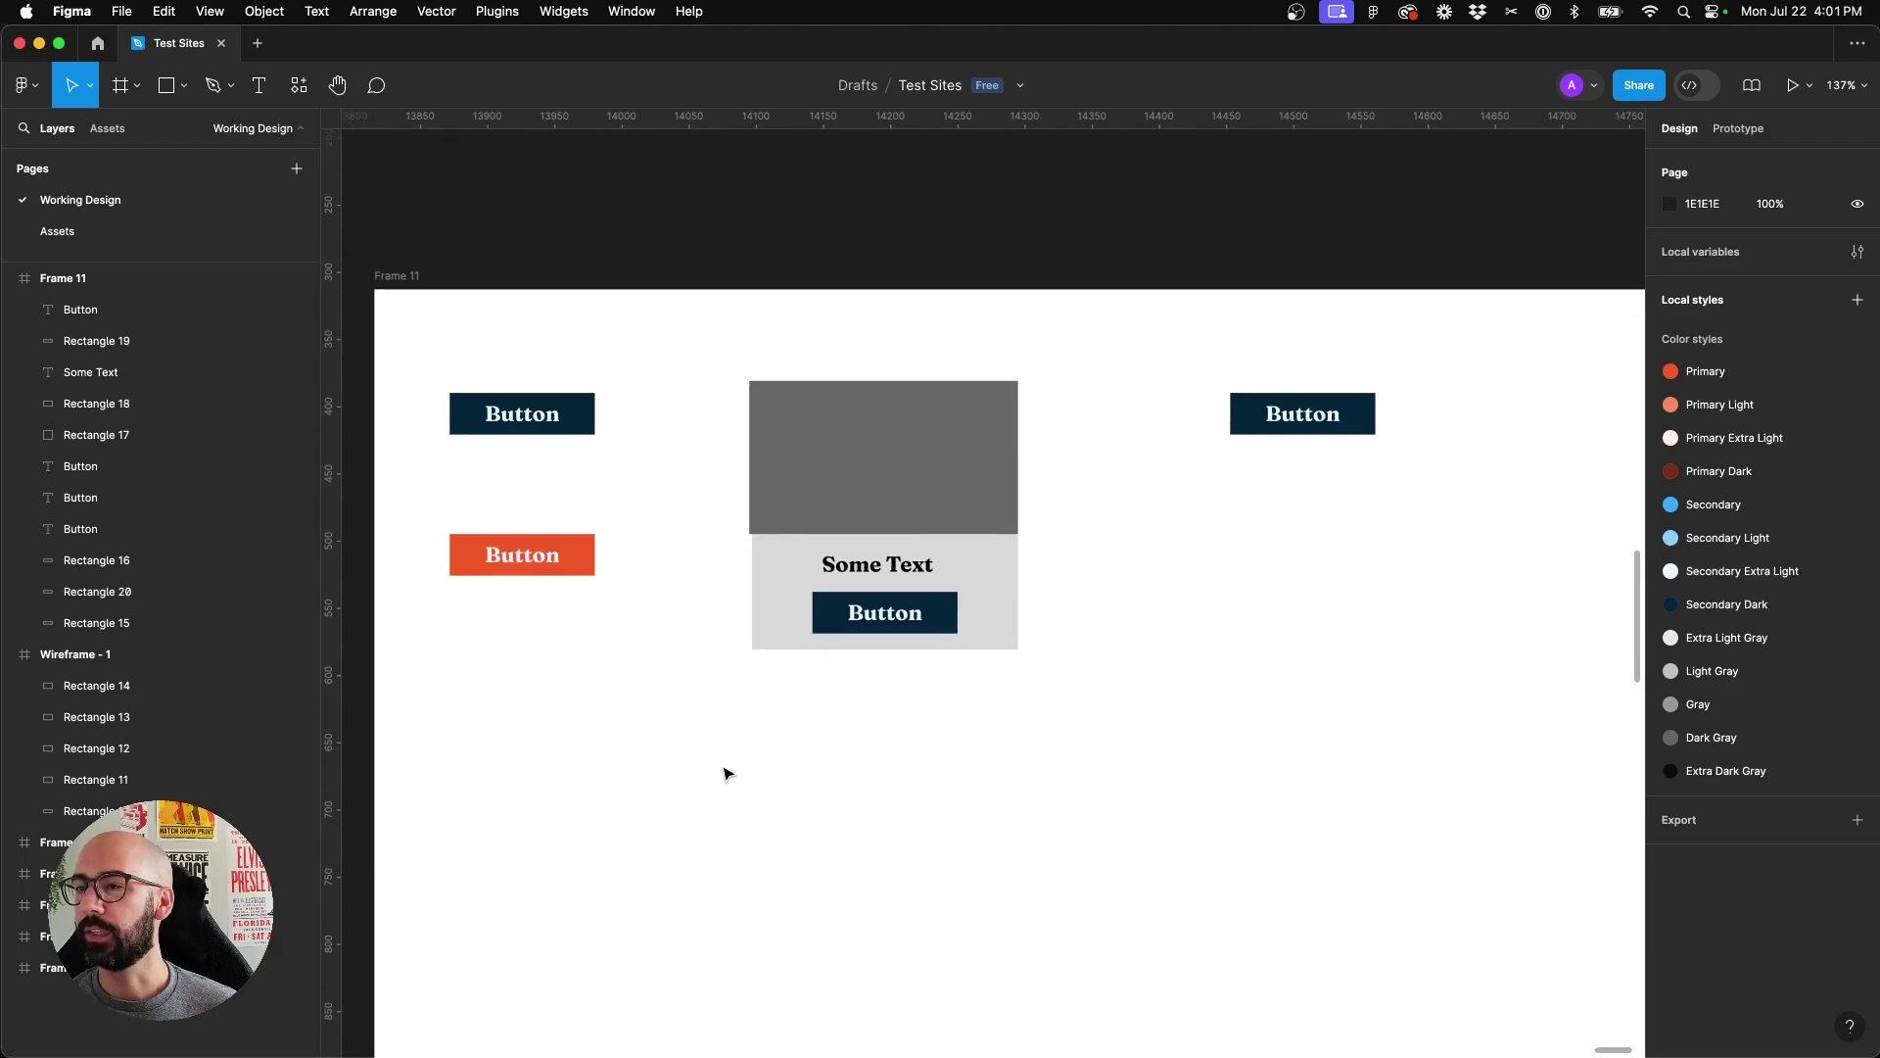
{"action": "scroll", "coordinate": [725, 773], "scroll_direction": "down", "scroll_amount": 2}
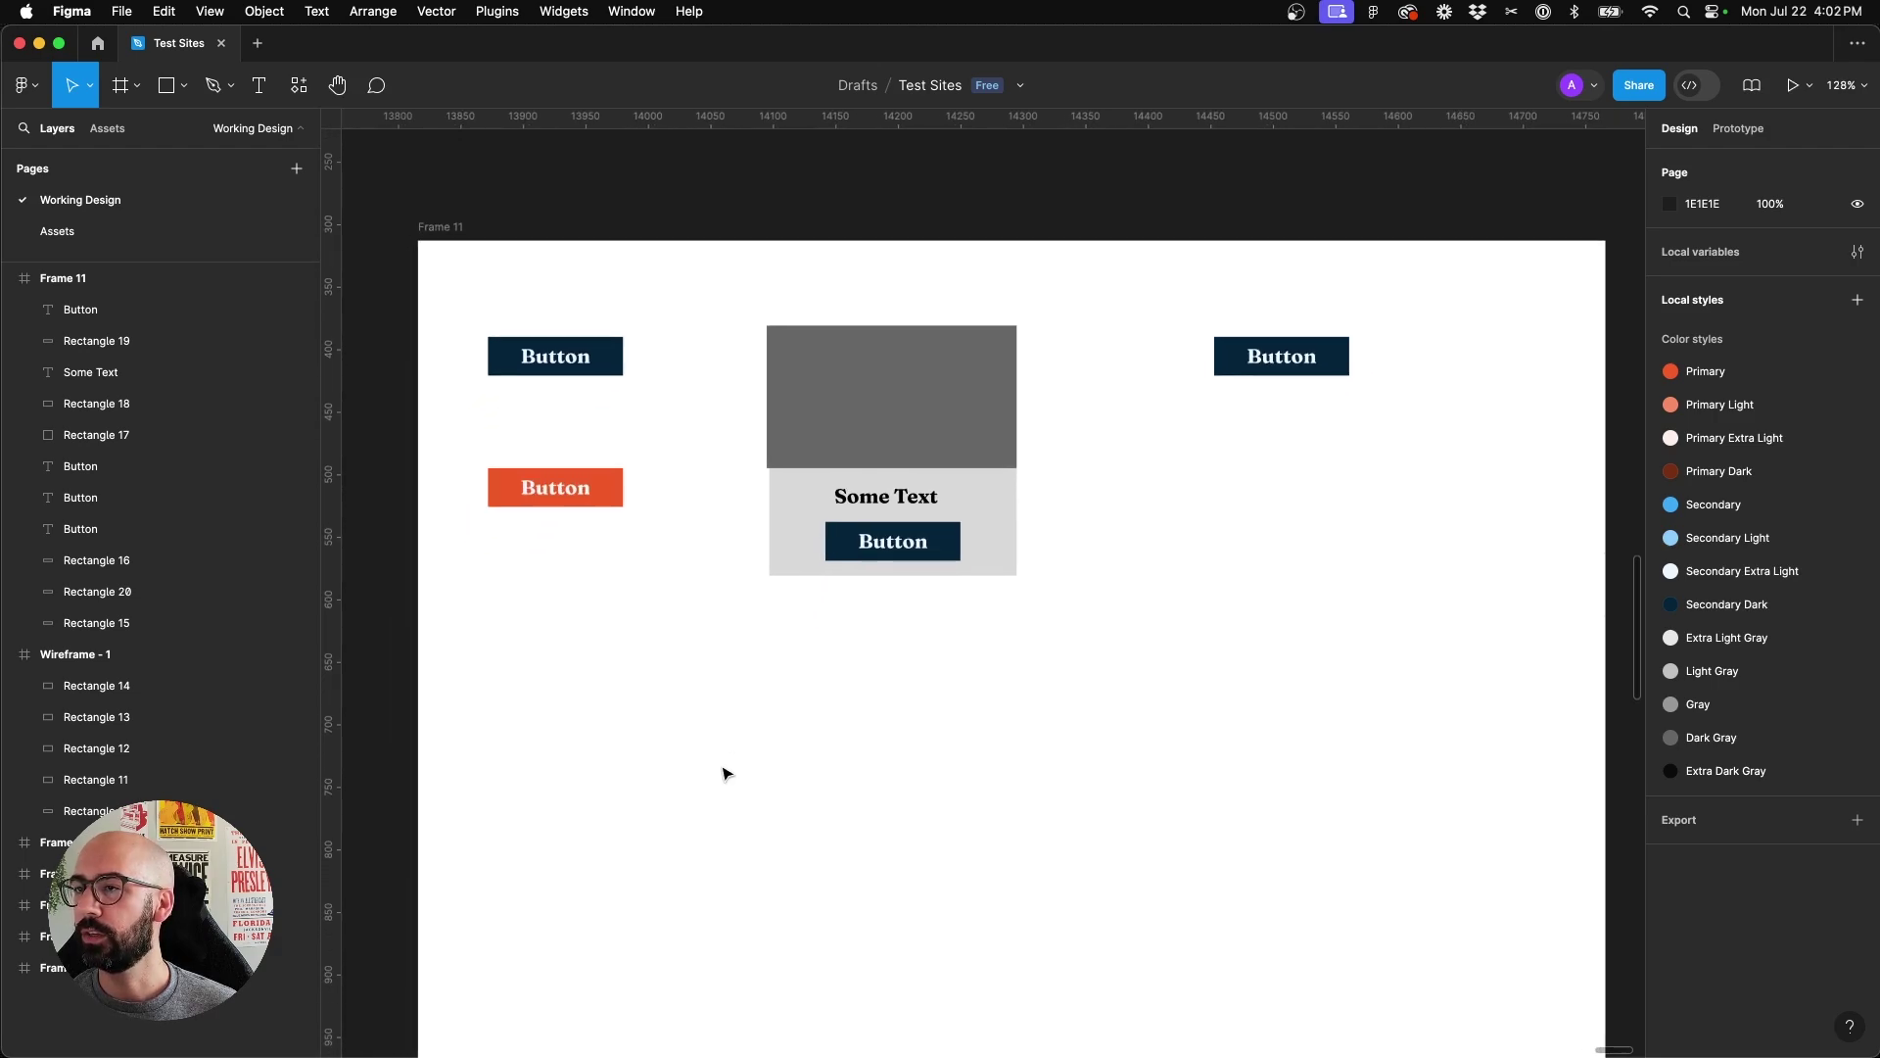